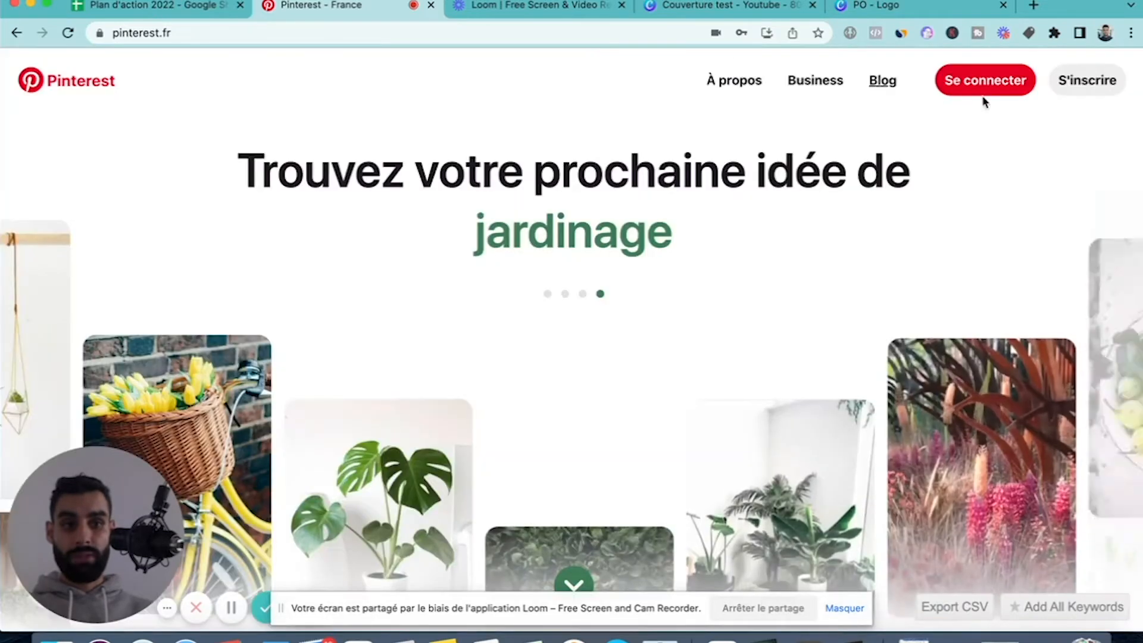
# Log in to the existing levelupmedia.fr Pinterest business account by filling in the saved account password.
pyautogui.click(1003, 91)
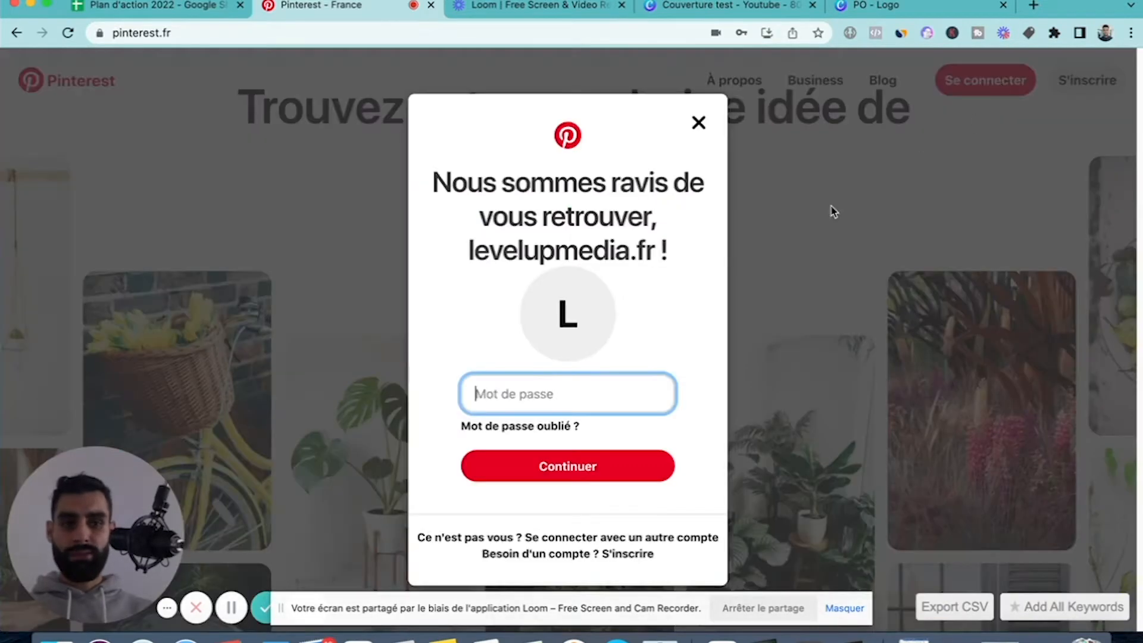
pyautogui.click(554, 397)
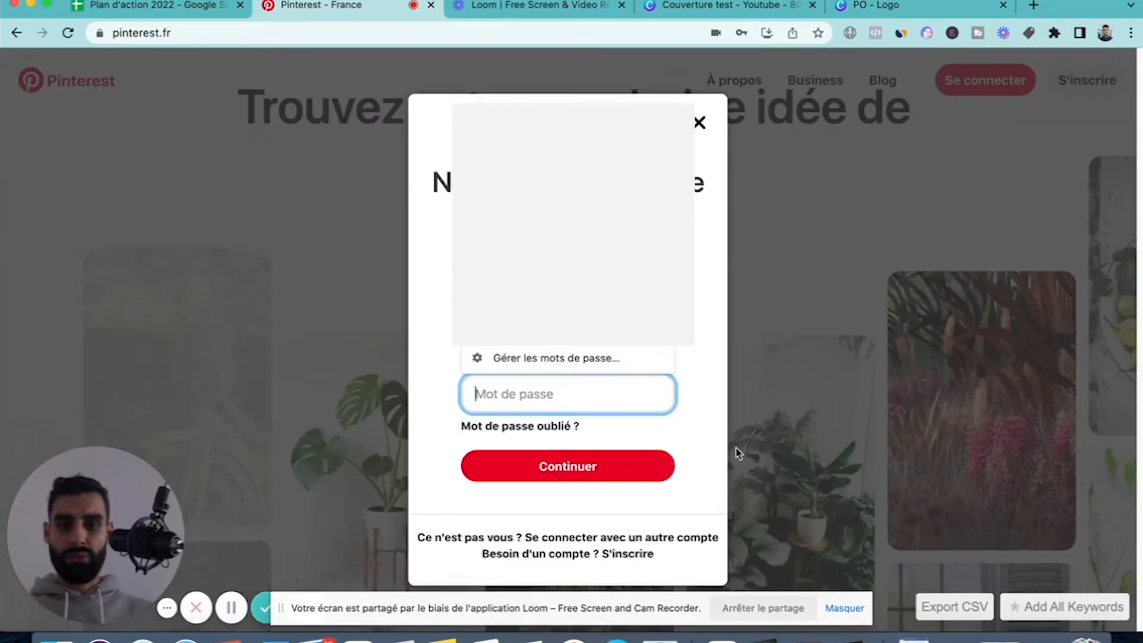
pyautogui.click(564, 329)
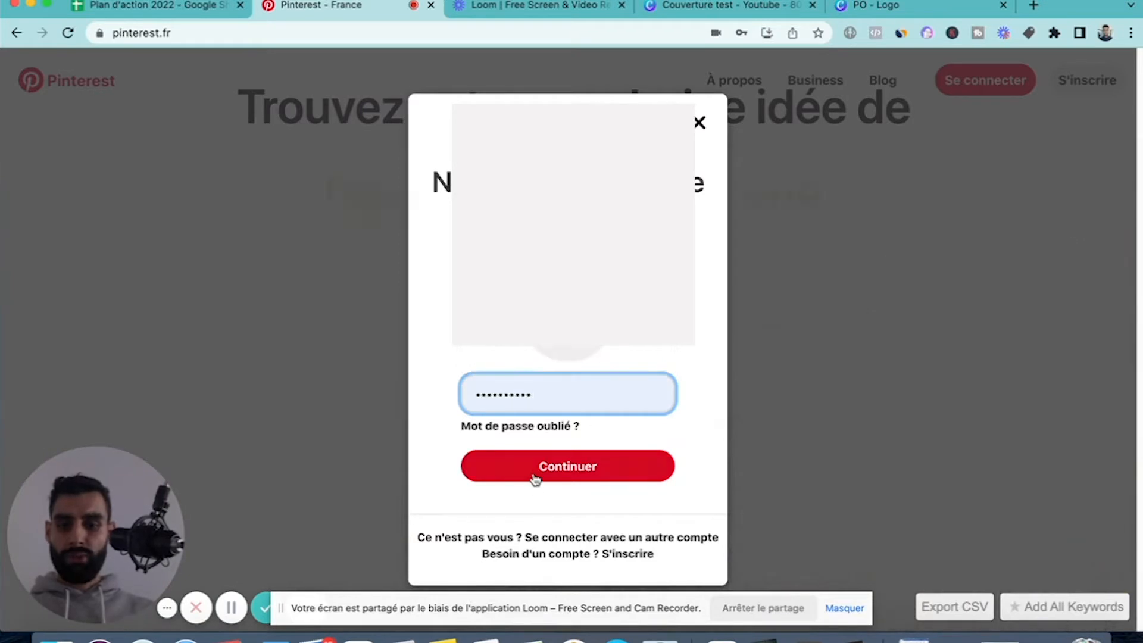
pyautogui.click(539, 468)
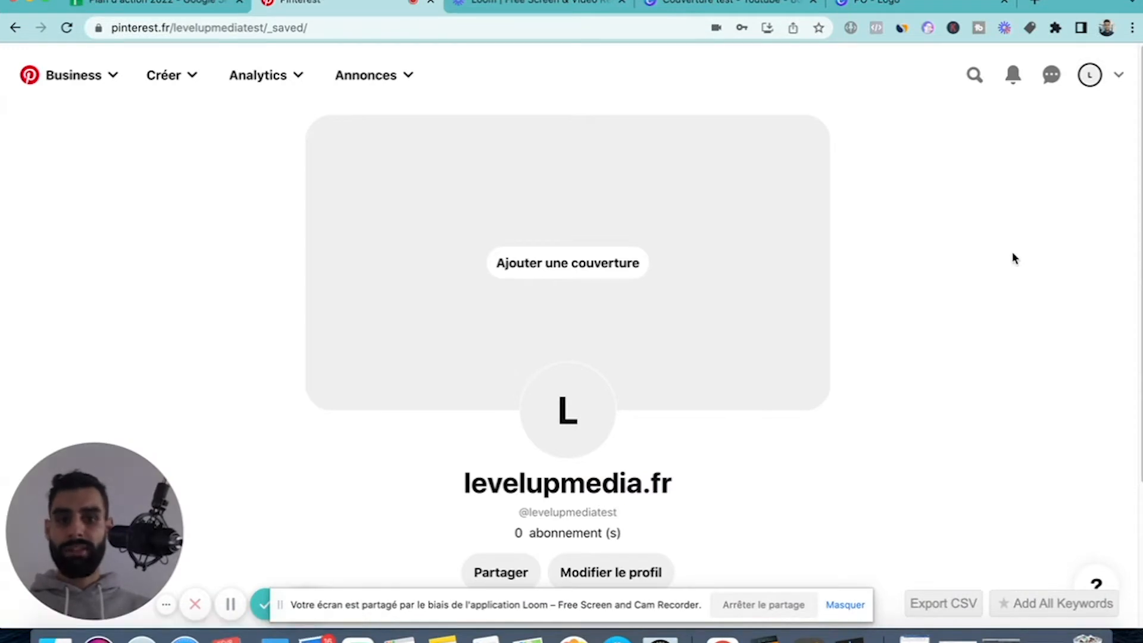
# Examine the business profile page, including its cover area, photo and saved pins section, and the list of account options.
pyautogui.scroll(-2, 1014, 254)
pyautogui.scroll(2, 1014, 254)
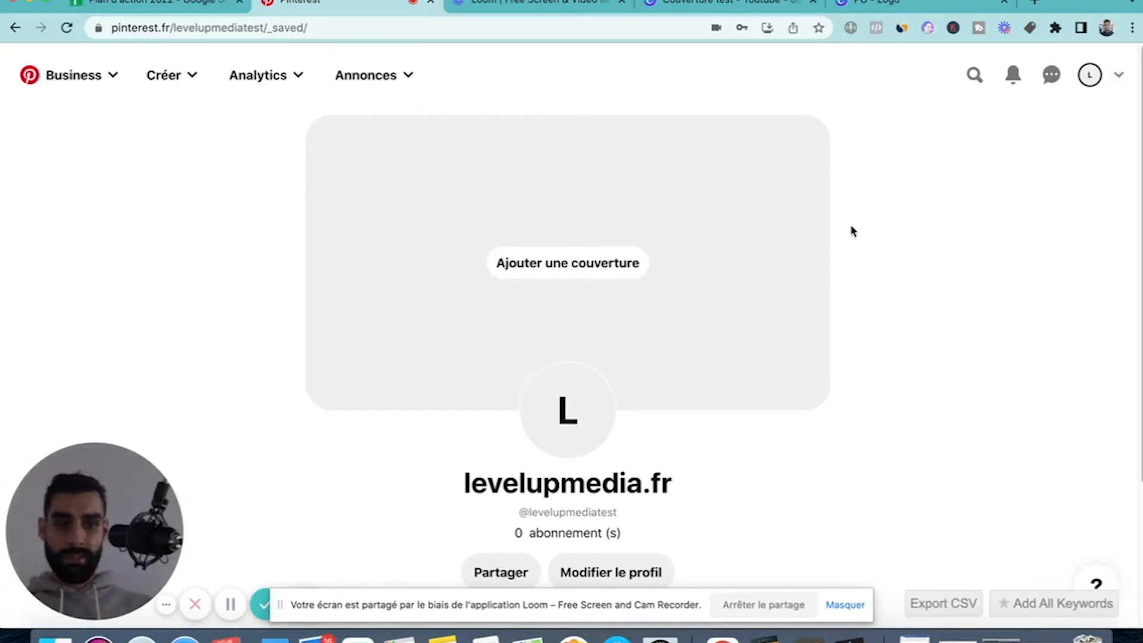
pyautogui.click(1120, 83)
pyautogui.scroll(-3, 568, 297)
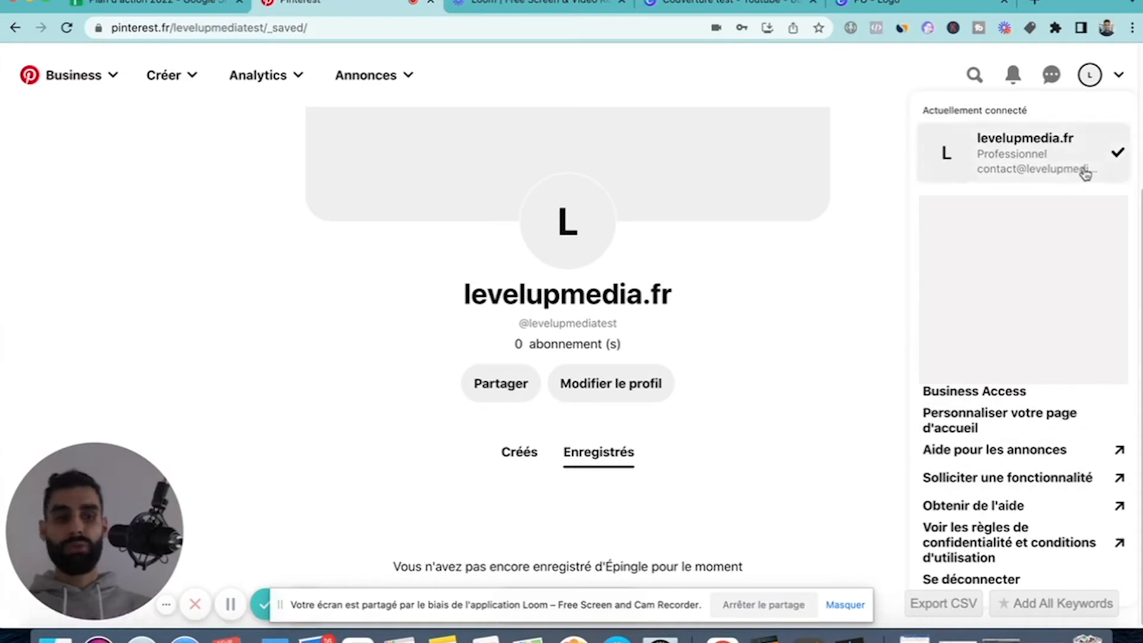
pyautogui.scroll(3, 875, 187)
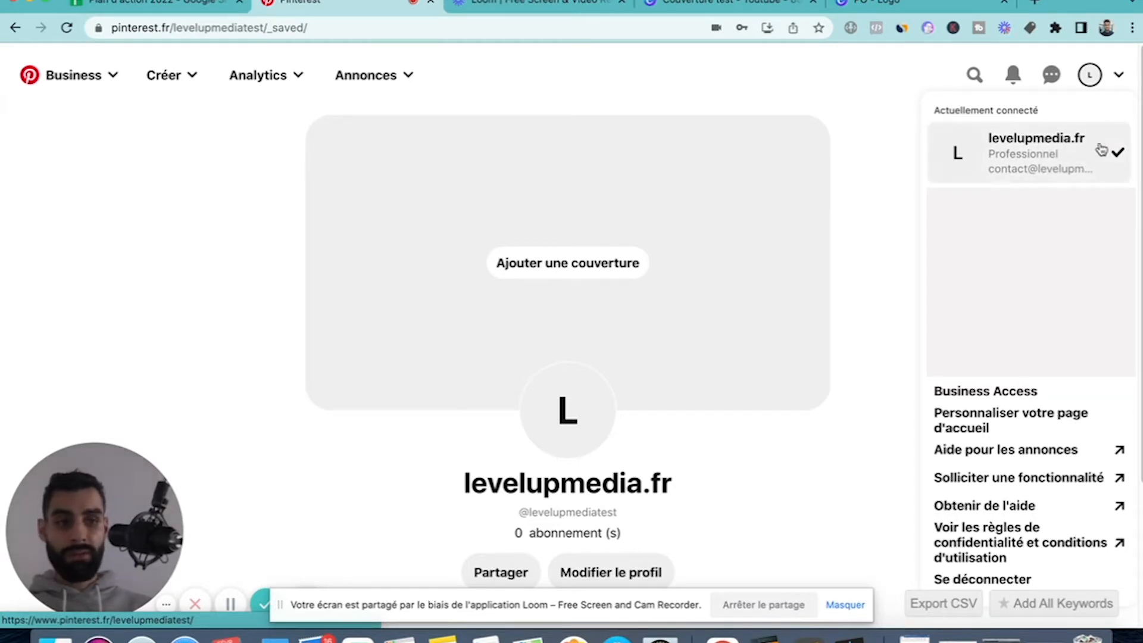
pyautogui.click(899, 171)
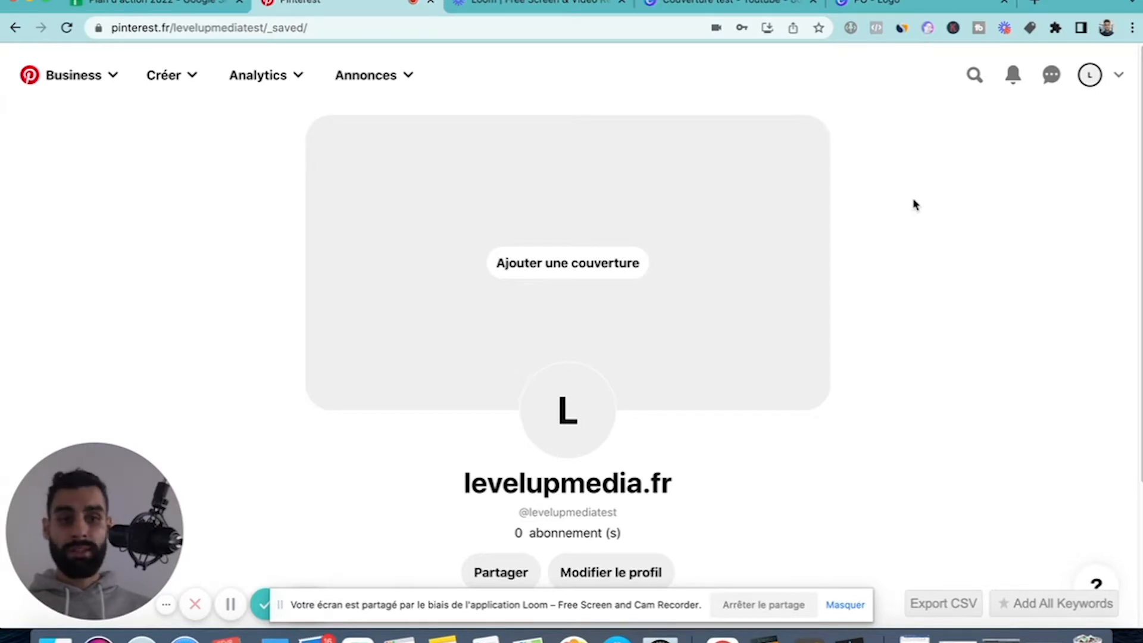
pyautogui.scroll(-2, 915, 205)
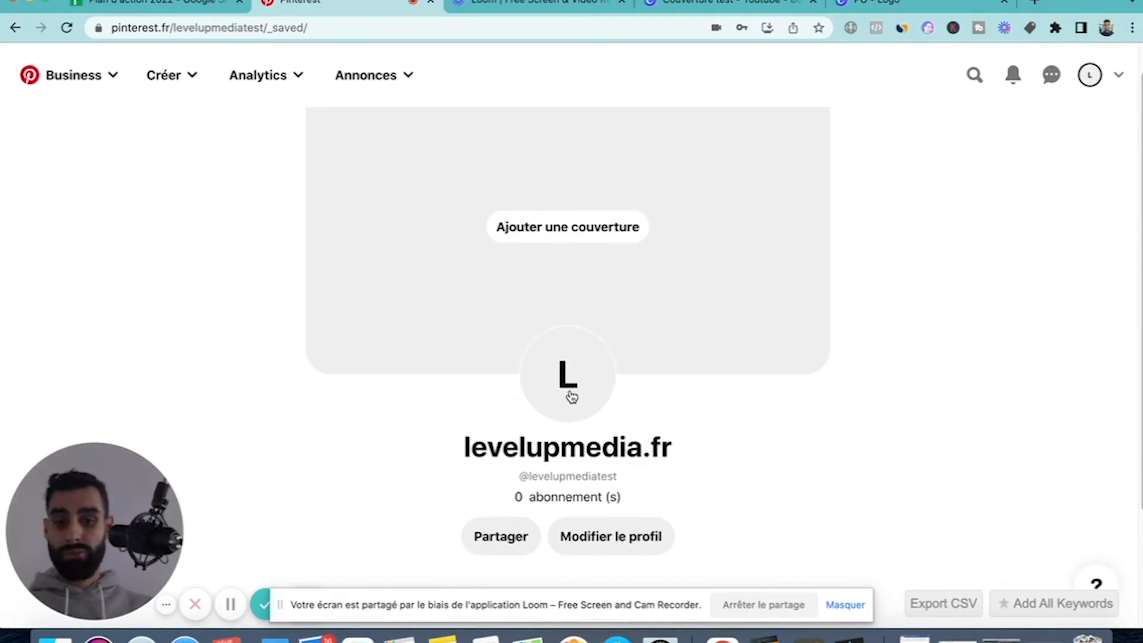
pyautogui.scroll(2, 562, 136)
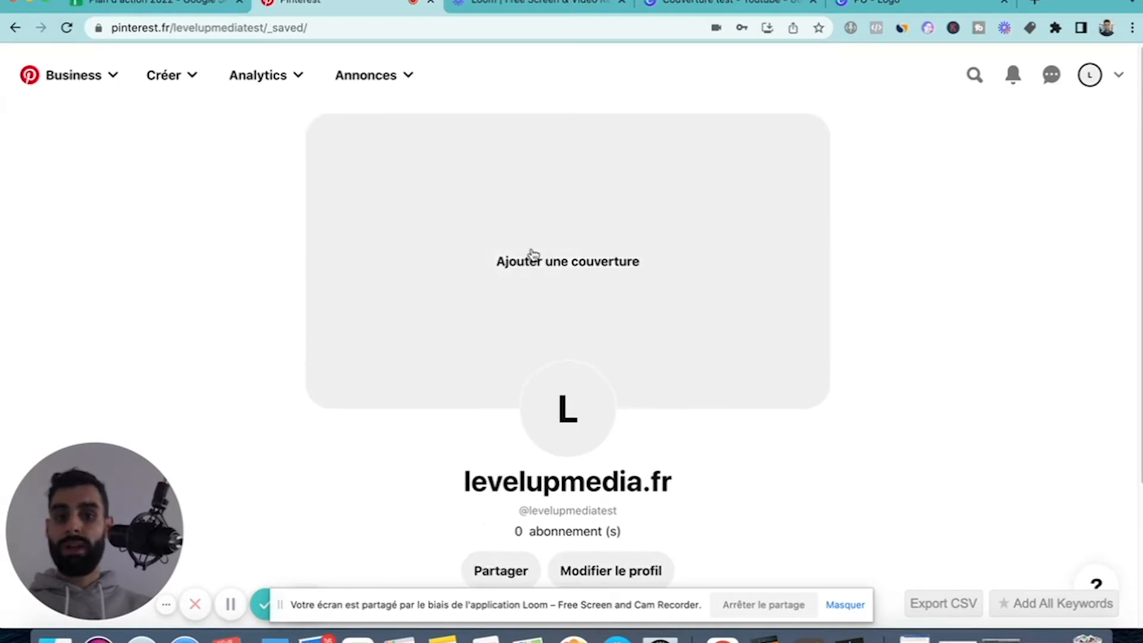
pyautogui.scroll(-3, 643, 331)
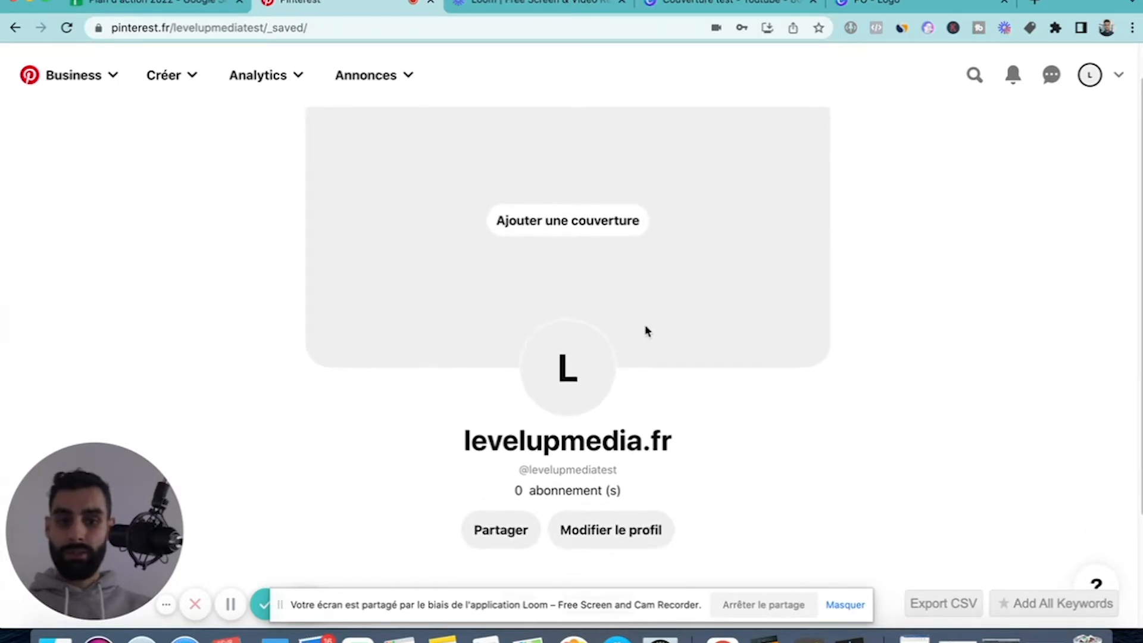
pyautogui.scroll(-2, 415, 540)
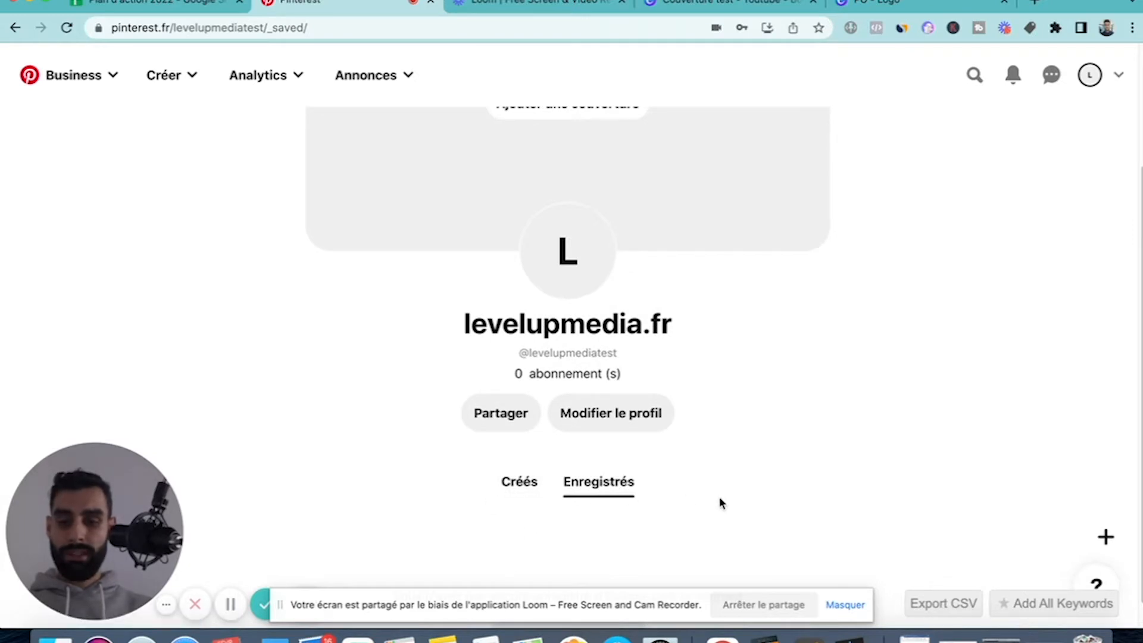
pyautogui.scroll(3, 535, 345)
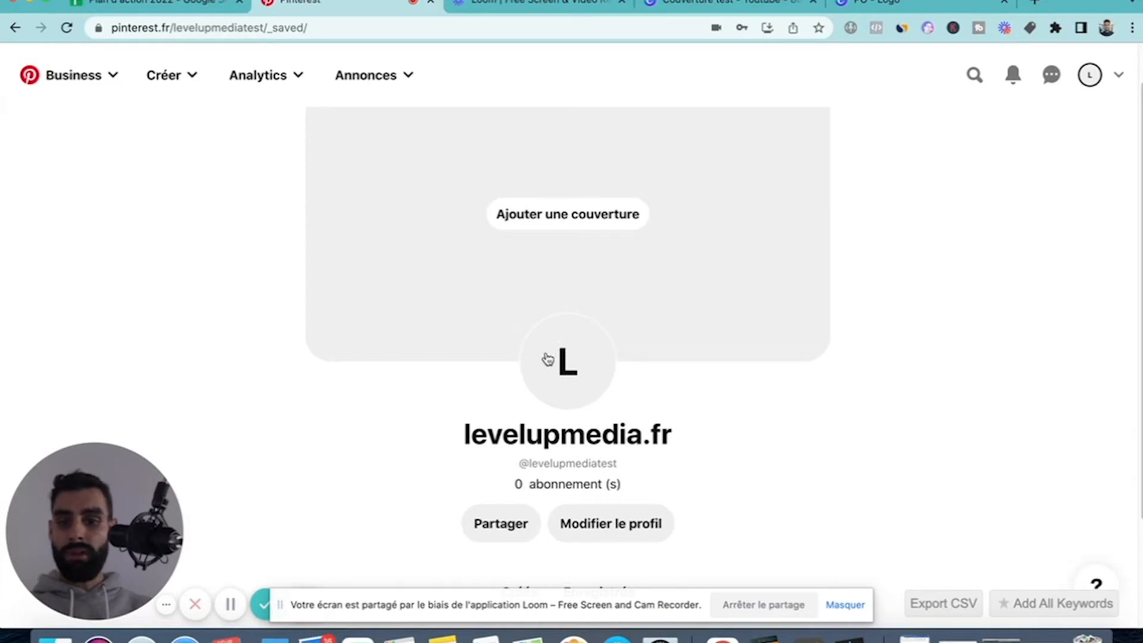
# Switch to Canva and check the custom resize dimensions of the PO logo design and the Couverture test - Youtube design.
pyautogui.click(702, 3)
pyautogui.click(837, 3)
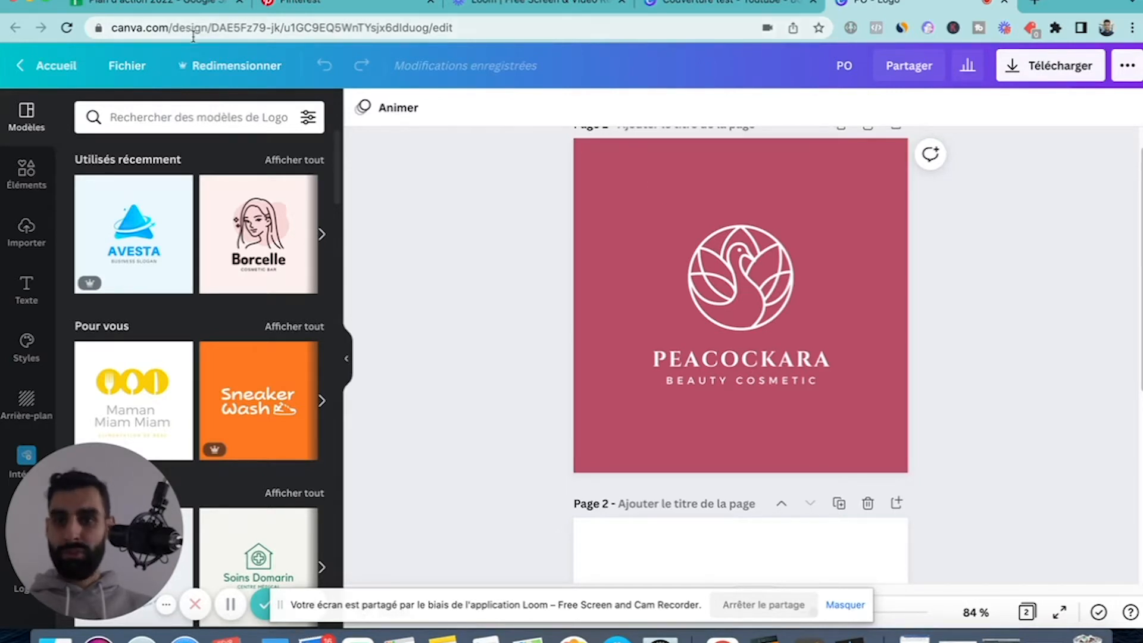
pyautogui.click(236, 65)
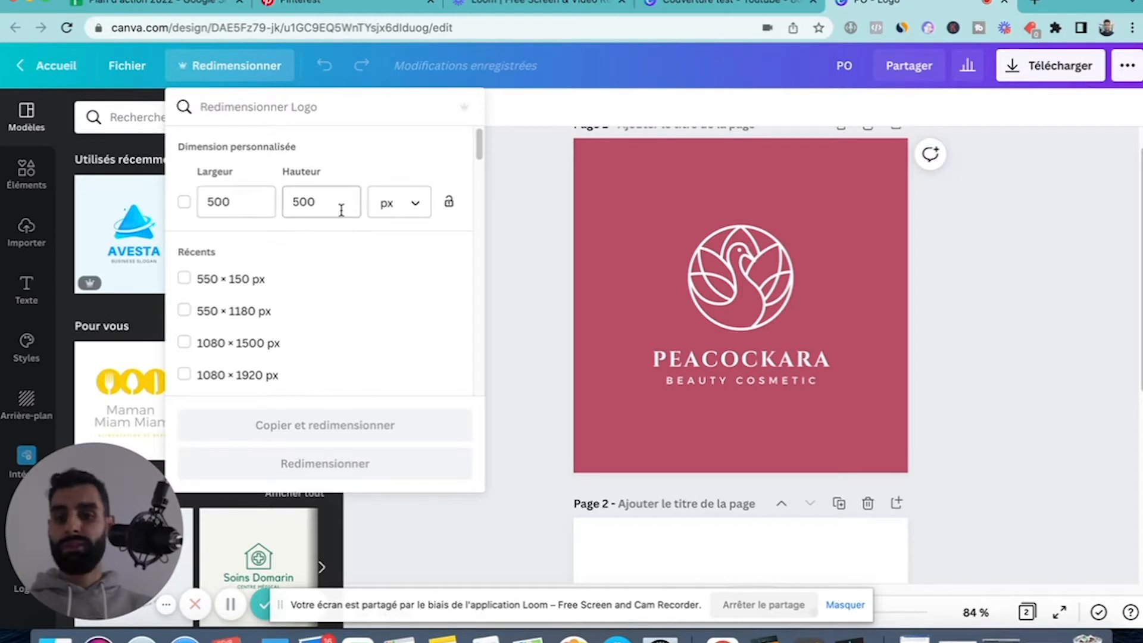
pyautogui.click(543, 269)
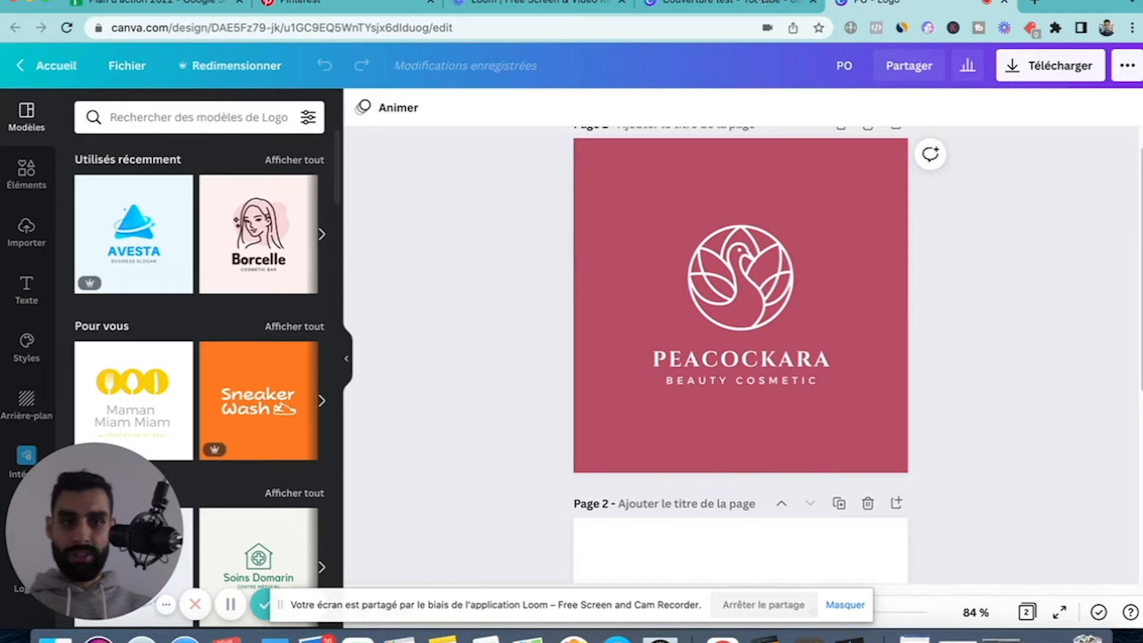
pyautogui.click(718, 5)
pyautogui.click(218, 67)
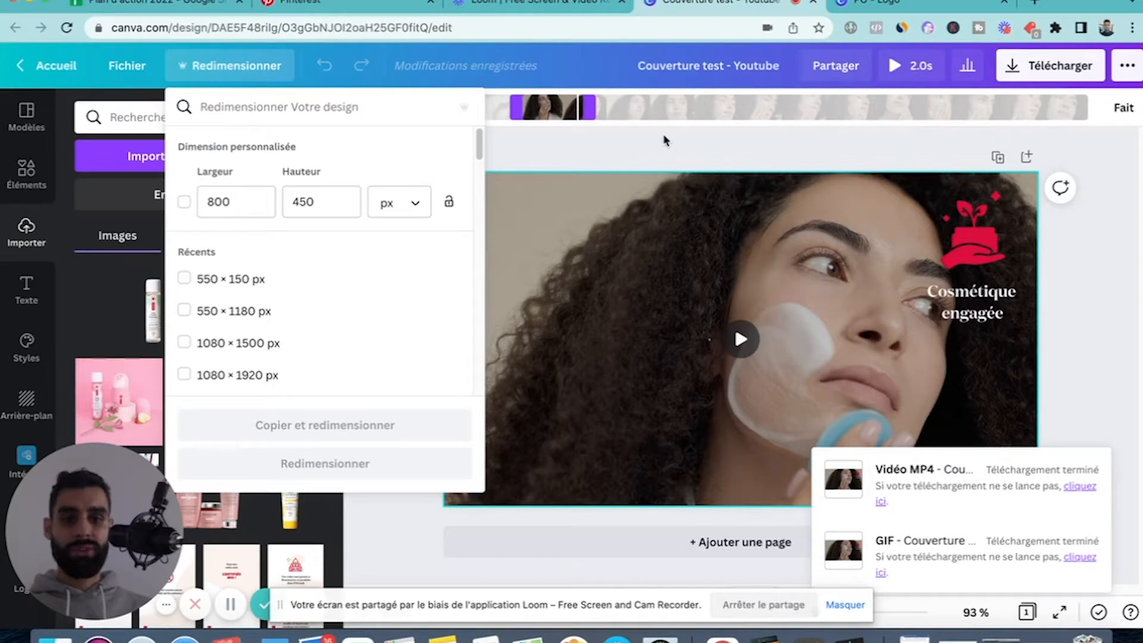
pyautogui.click(702, 146)
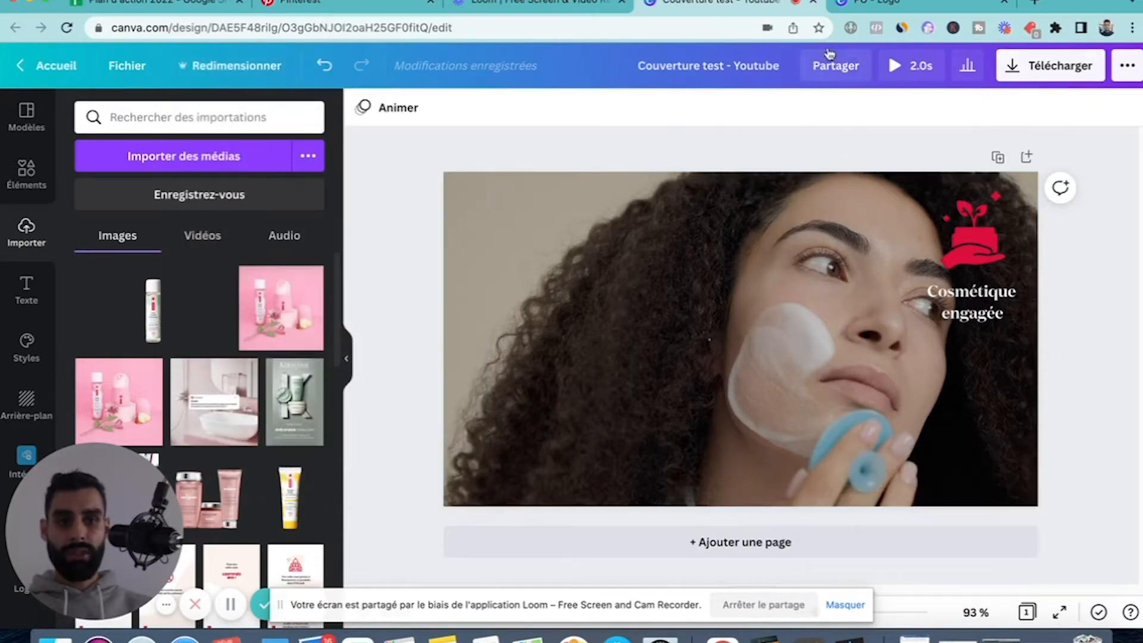
# Return to Pinterest, upload the Couverture test - Youtube GIF from the desktop as the profile cover, and save it.
pyautogui.click(321, 4)
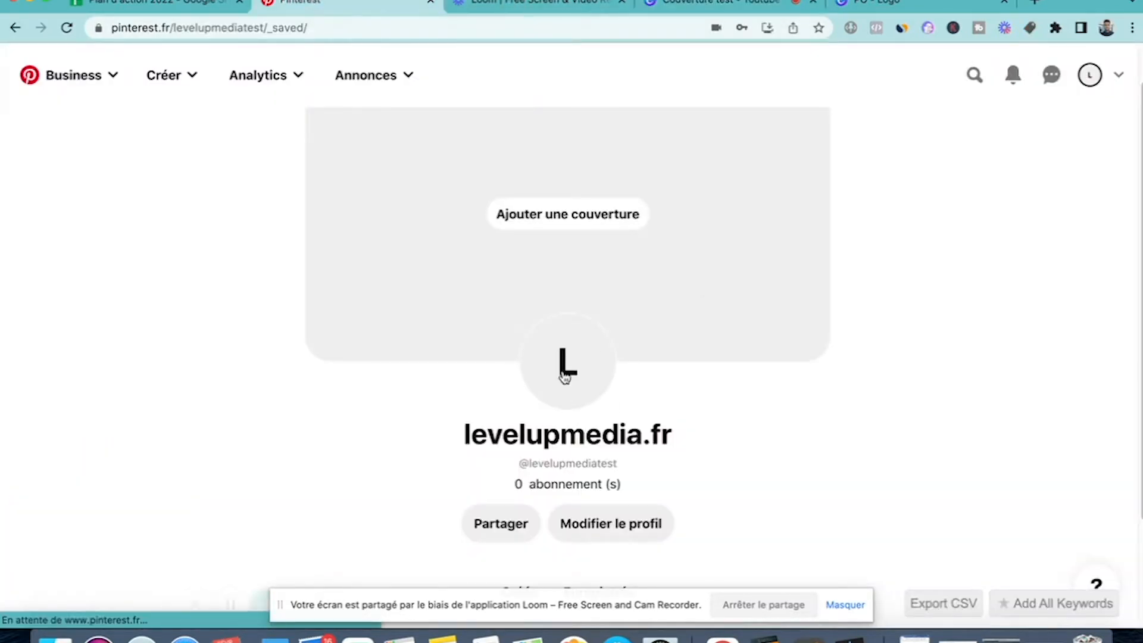
pyautogui.click(498, 228)
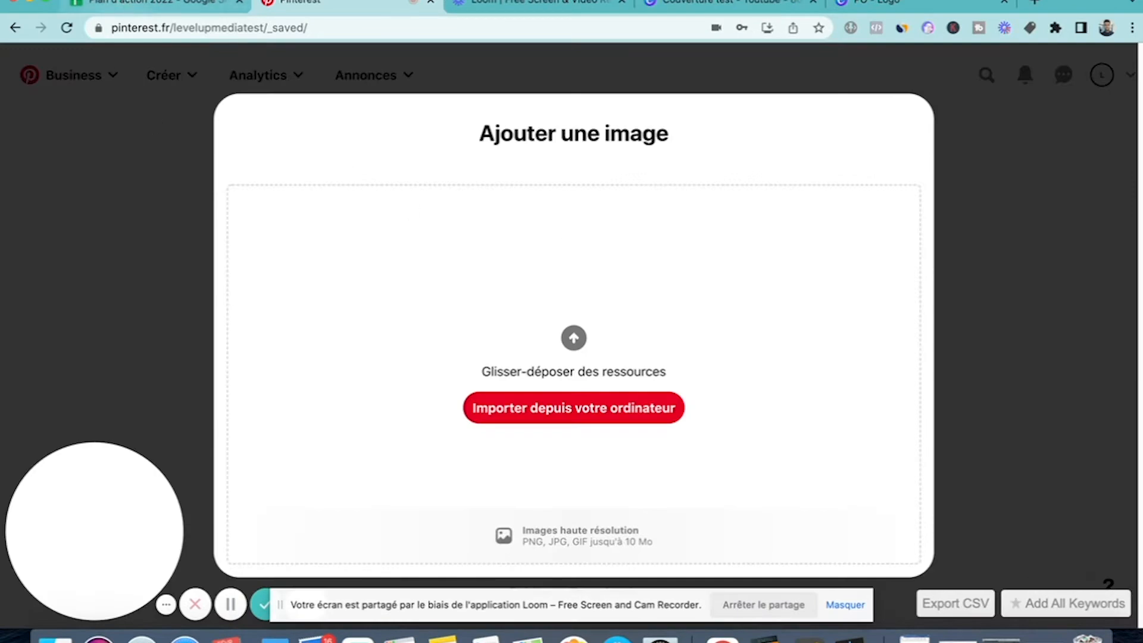
pyautogui.moveTo(58, 2); pyautogui.dragTo(354, 2)
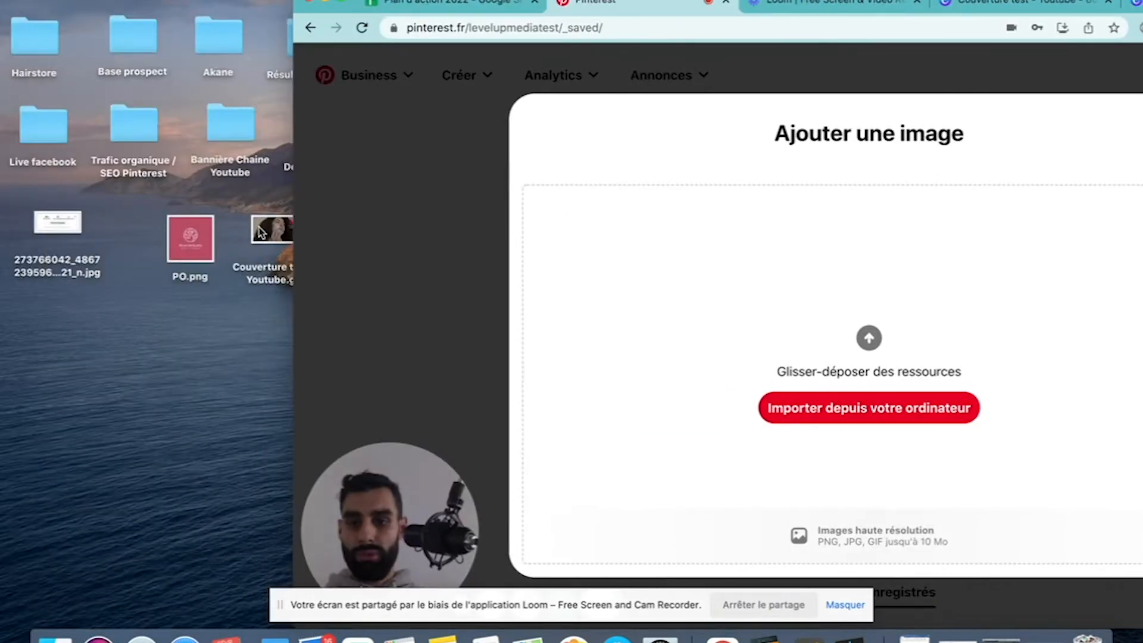
pyautogui.moveTo(258, 225); pyautogui.dragTo(738, 288)
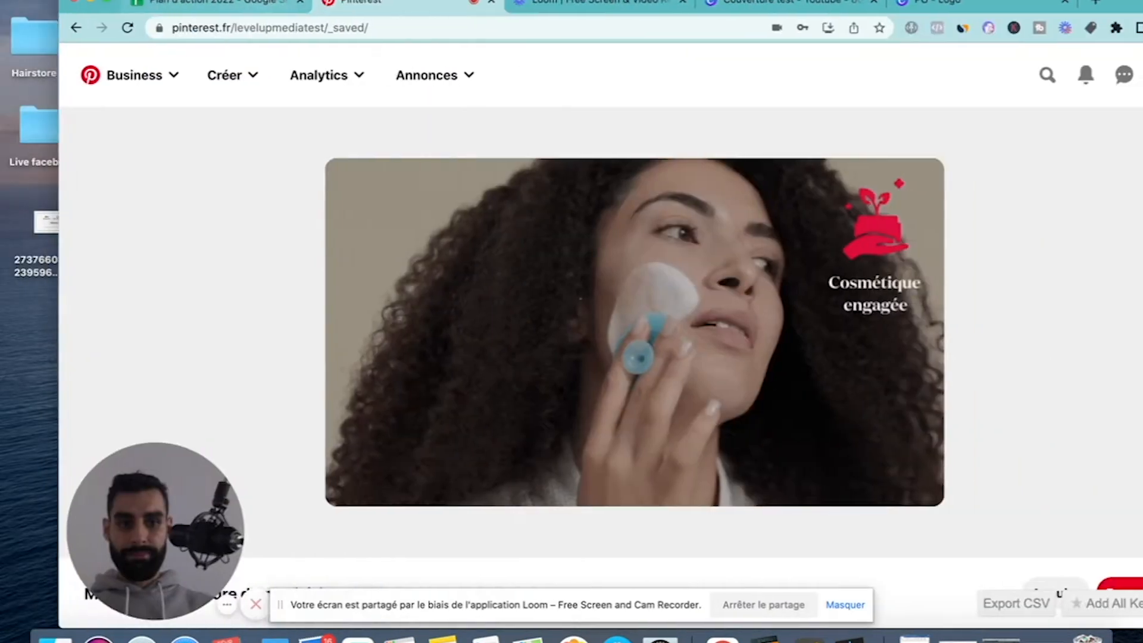
pyautogui.click(1103, 587)
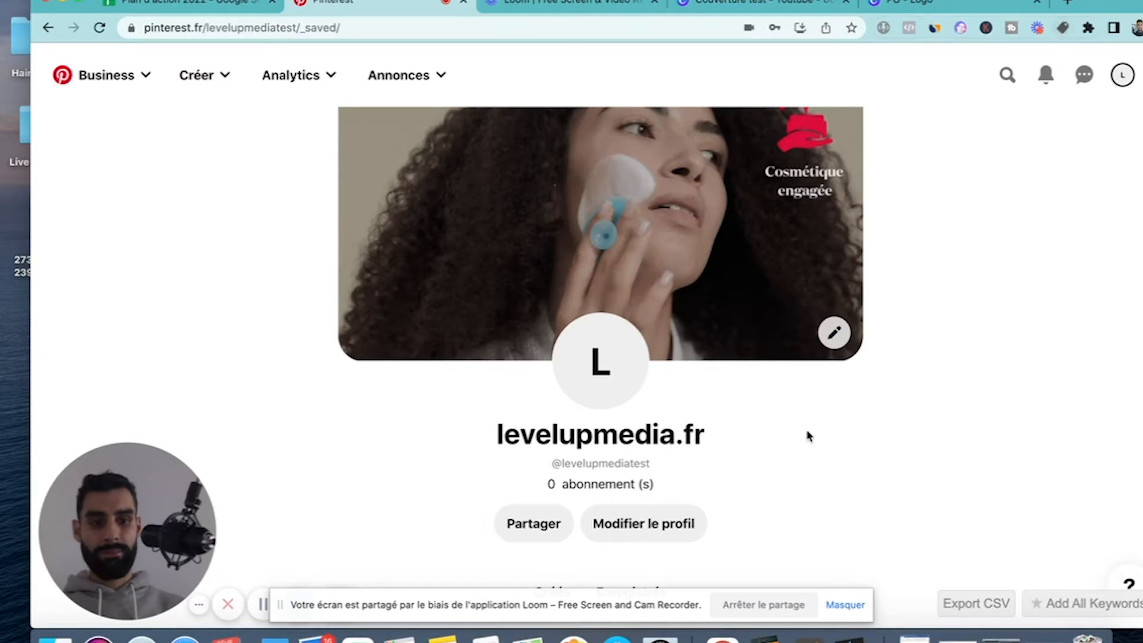
# Hide the screen-sharing notice and review the profile page with its new cover.
pyautogui.click(845, 605)
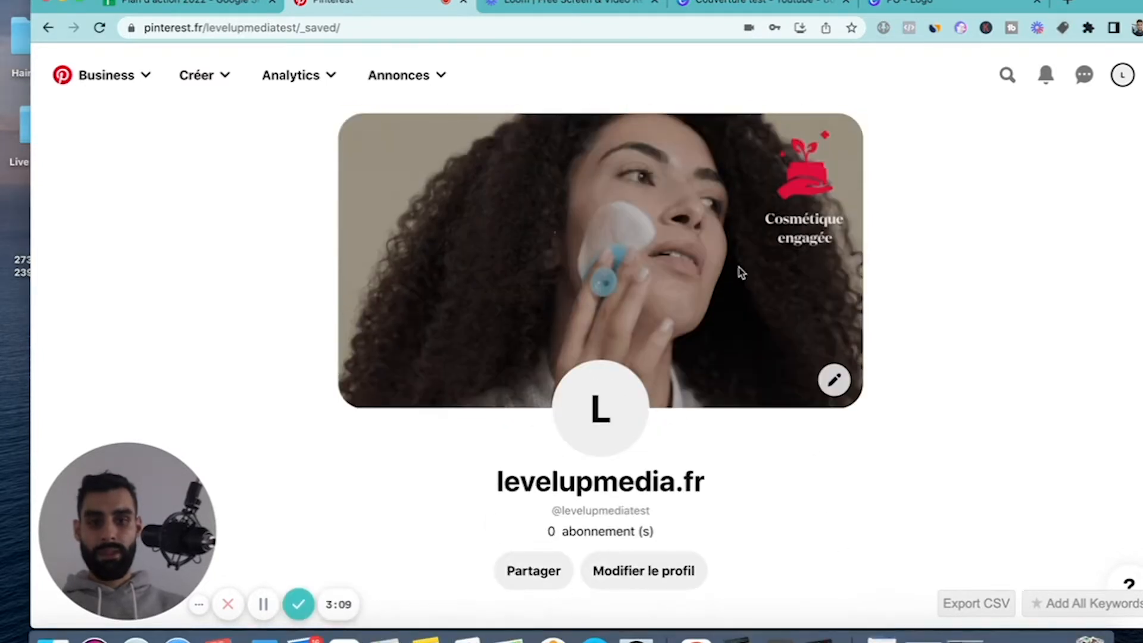
pyautogui.scroll(-1, 574, 313)
pyautogui.scroll(1, 588, 357)
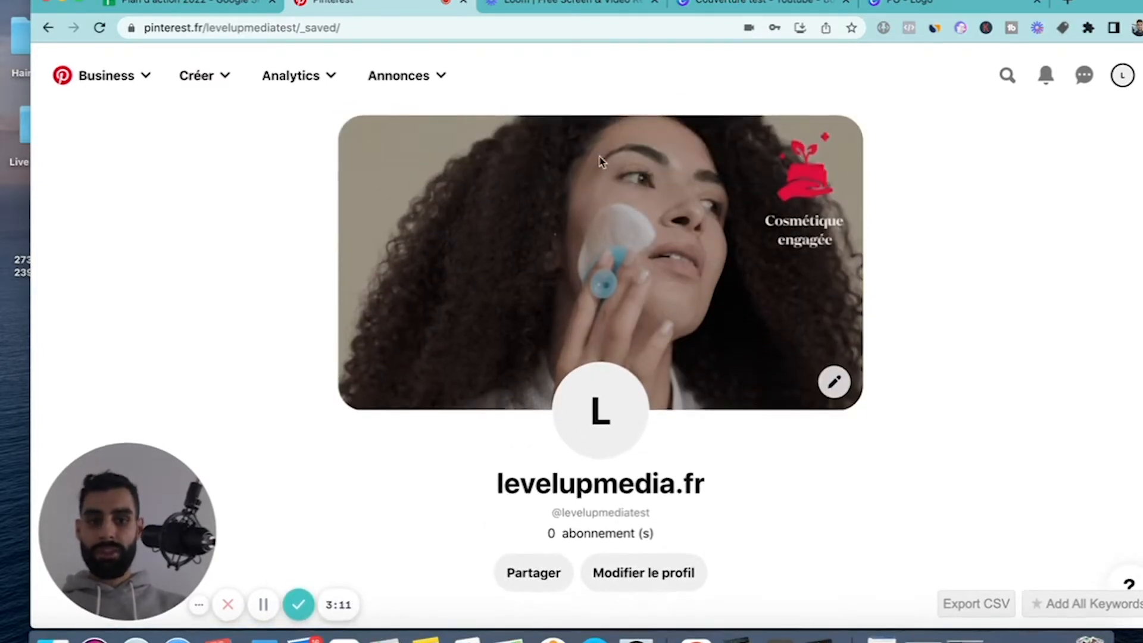
pyautogui.scroll(-3, 531, 387)
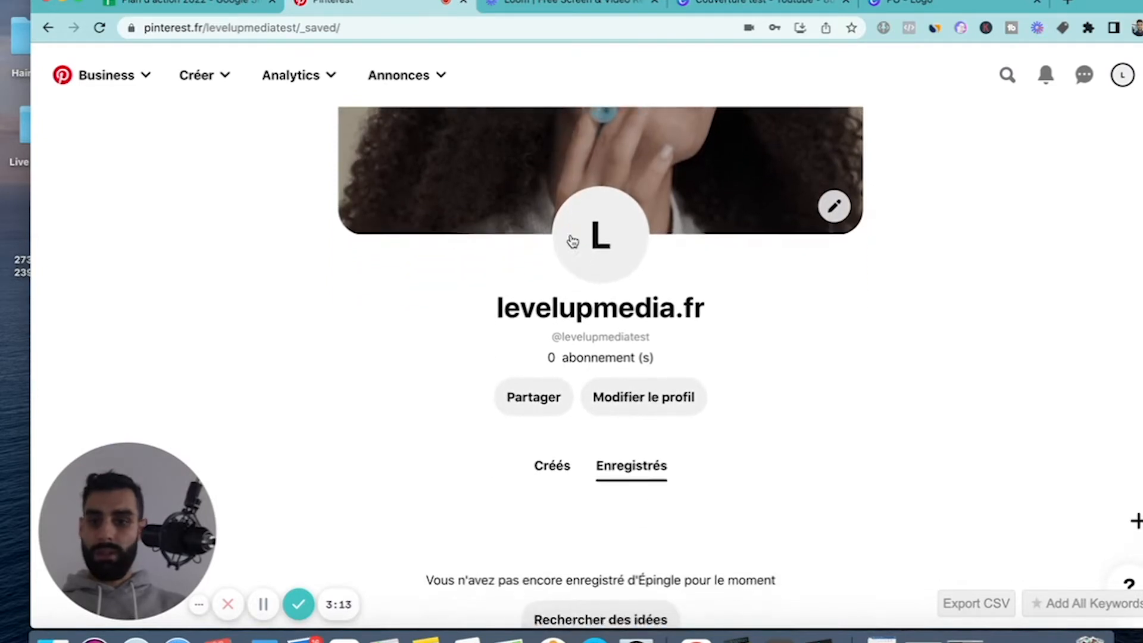
pyautogui.scroll(1, 571, 239)
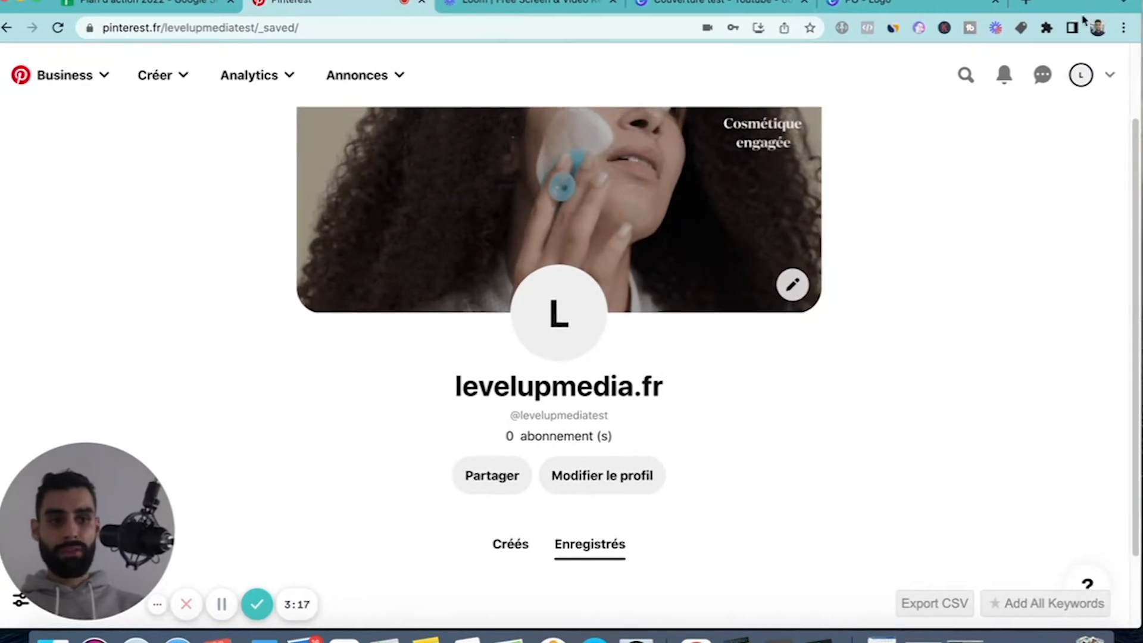
# Open the account settings at the public profile section.
pyautogui.click(1110, 77)
pyautogui.scroll(-2, 988, 399)
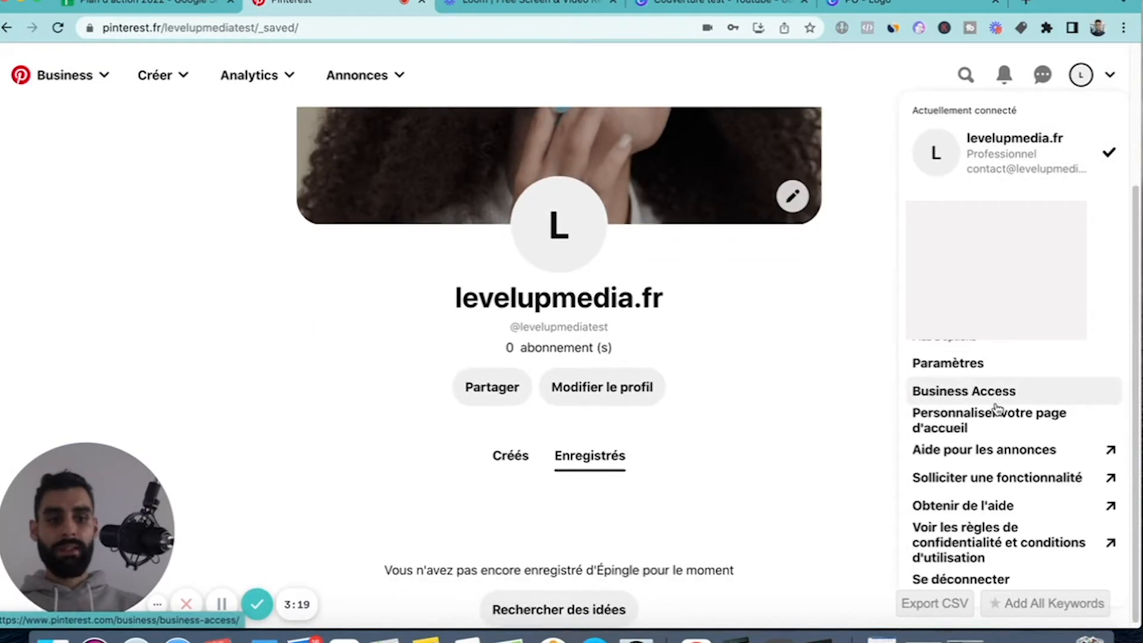
pyautogui.click(986, 367)
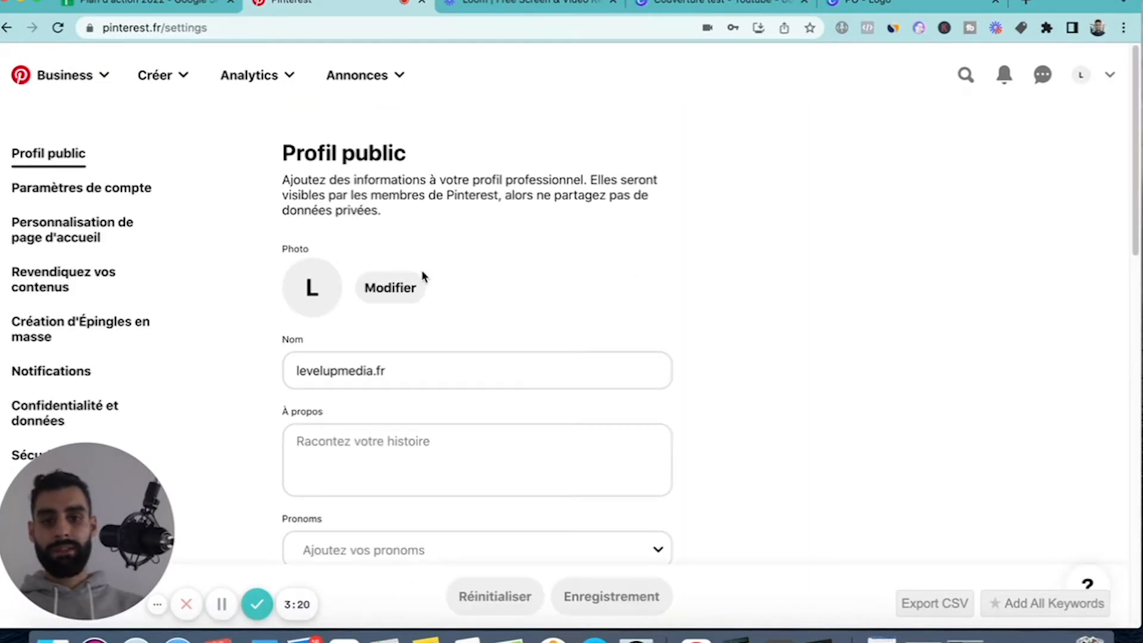
# Change the public profile photo to the PO.png logo image from the desktop folder.
pyautogui.click(367, 300)
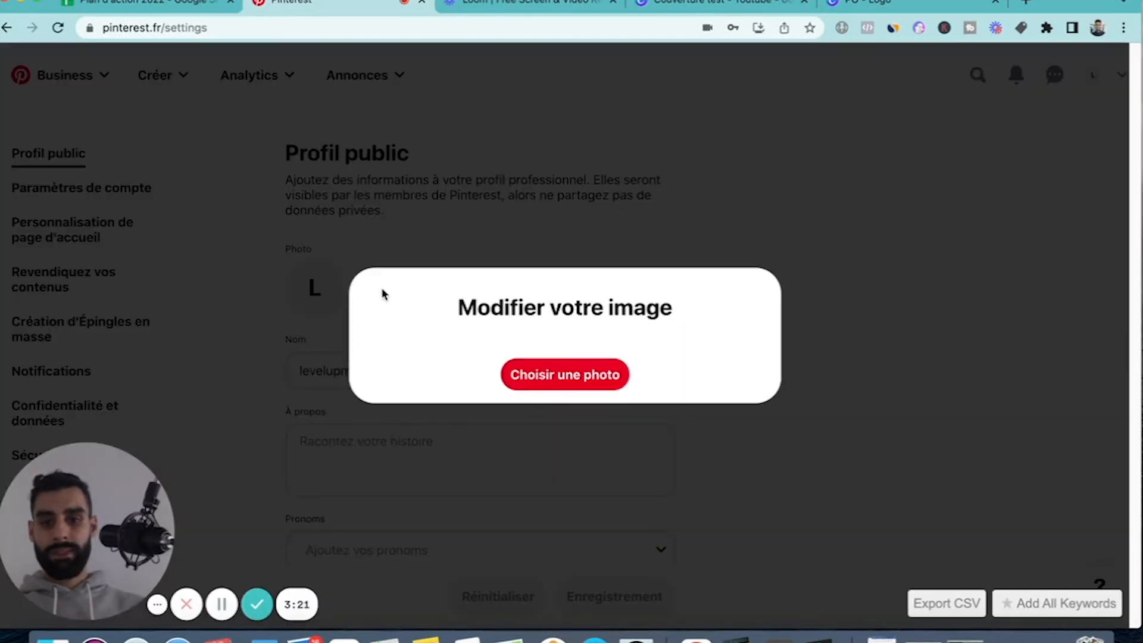
pyautogui.click(543, 376)
pyautogui.click(518, 56)
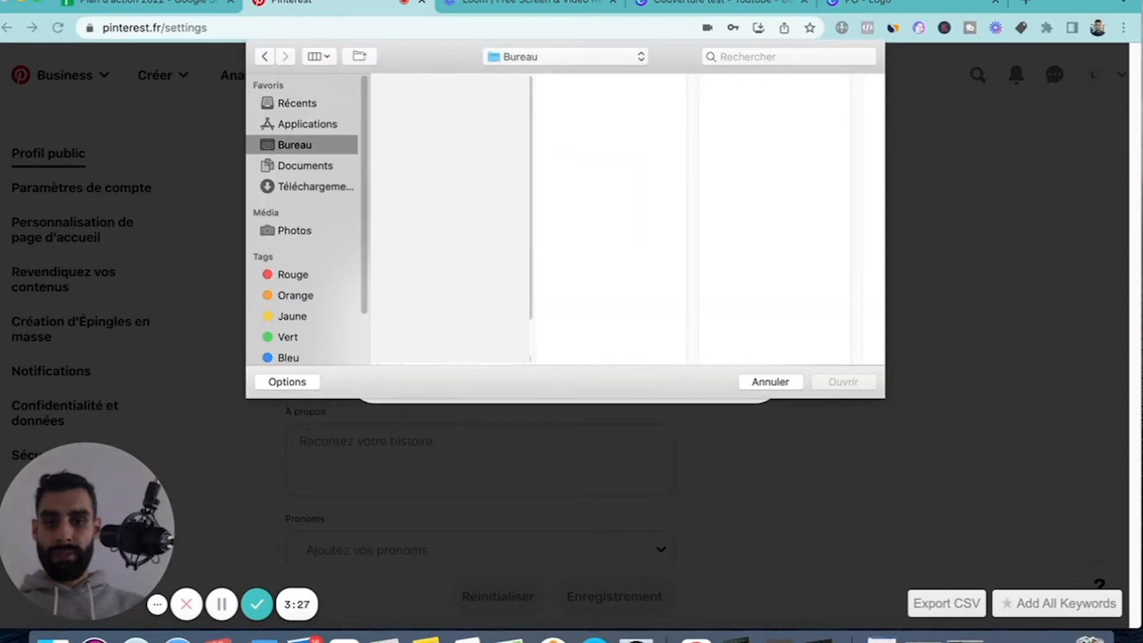
pyautogui.scroll(-2, 446, 268)
pyautogui.click(447, 314)
pyautogui.press('Return')
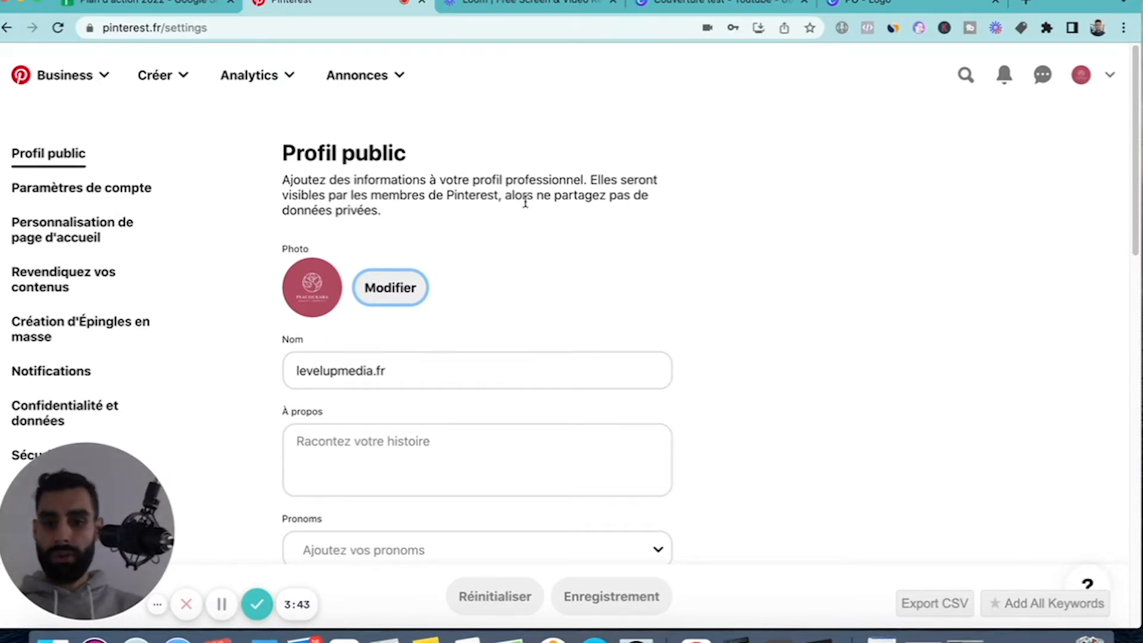
pyautogui.scroll(-2, 253, 384)
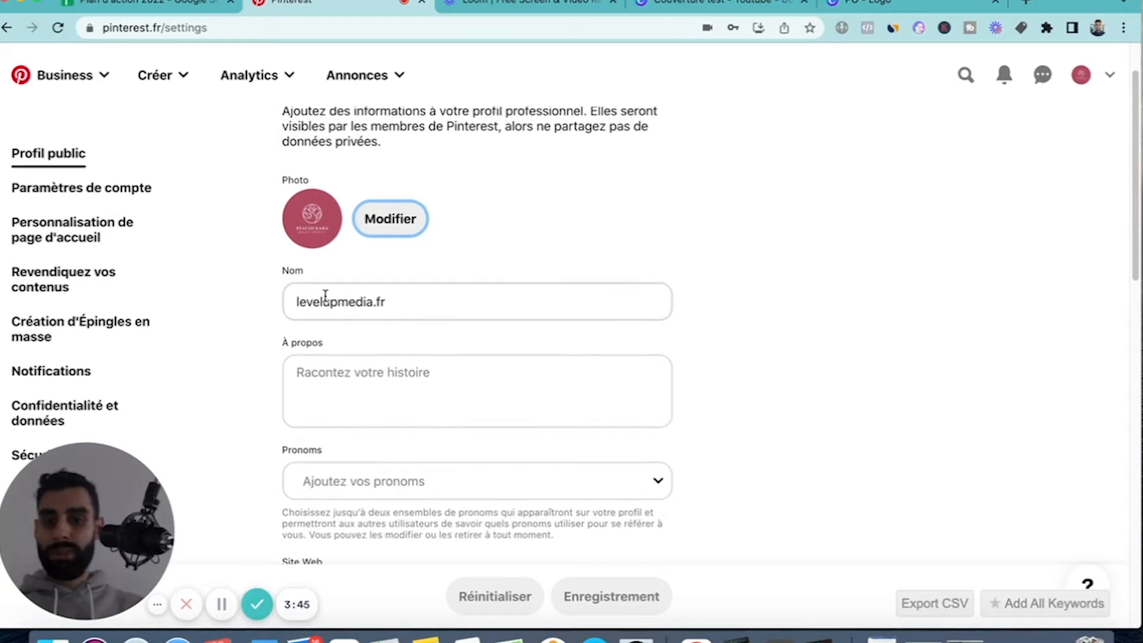
pyautogui.scroll(1, 326, 363)
pyautogui.scroll(-2, 336, 381)
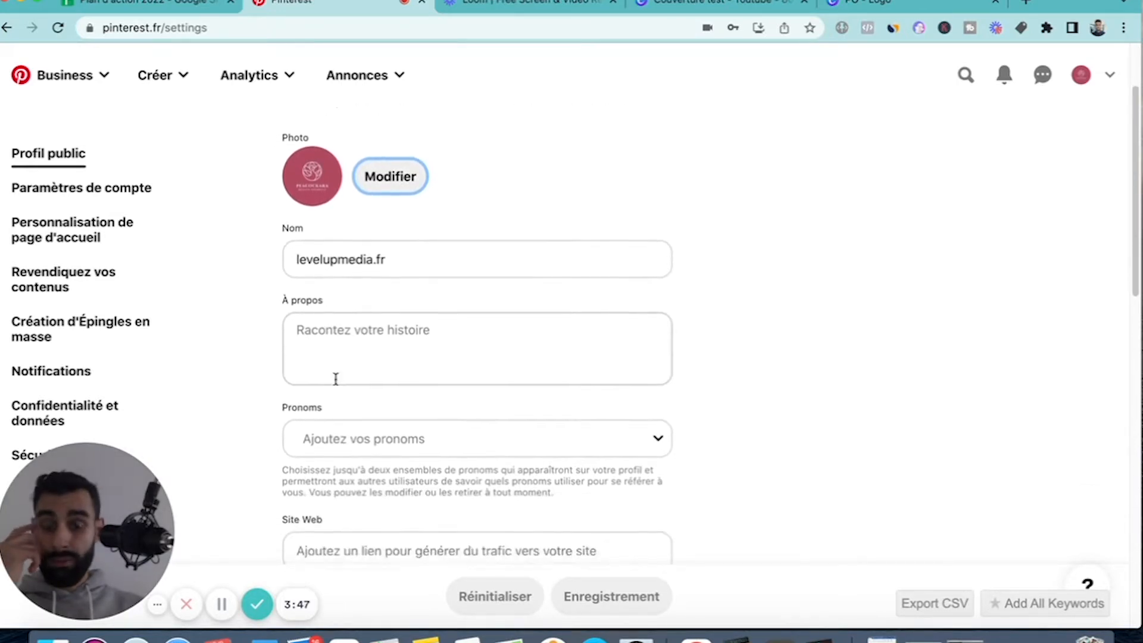
pyautogui.scroll(1, 336, 379)
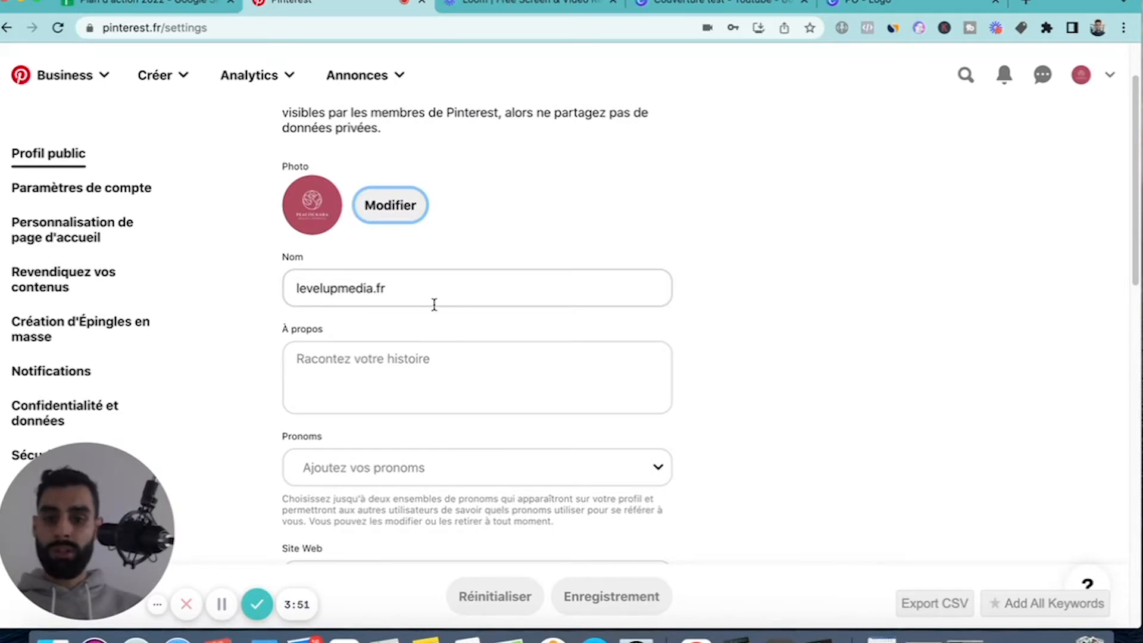
# Examine the public profile fields, from name, description and pronouns to website, username, contact details and address.
pyautogui.scroll(-2, 431, 303)
pyautogui.click(383, 305)
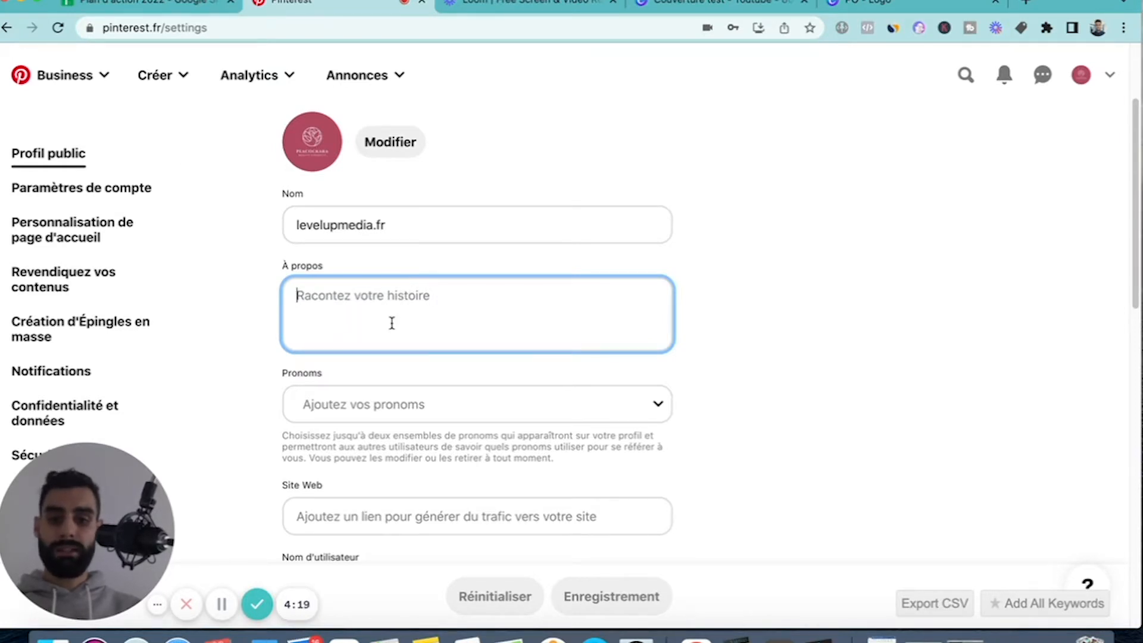
pyautogui.scroll(-3, 392, 322)
pyautogui.click(316, 338)
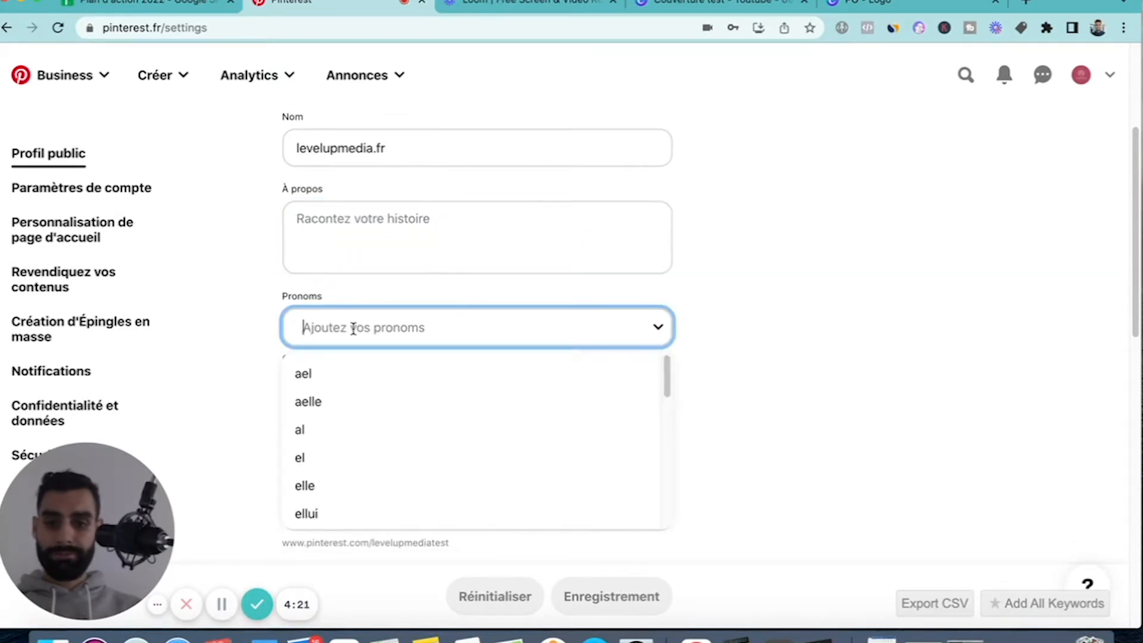
pyautogui.click(198, 365)
pyautogui.scroll(-3, 544, 324)
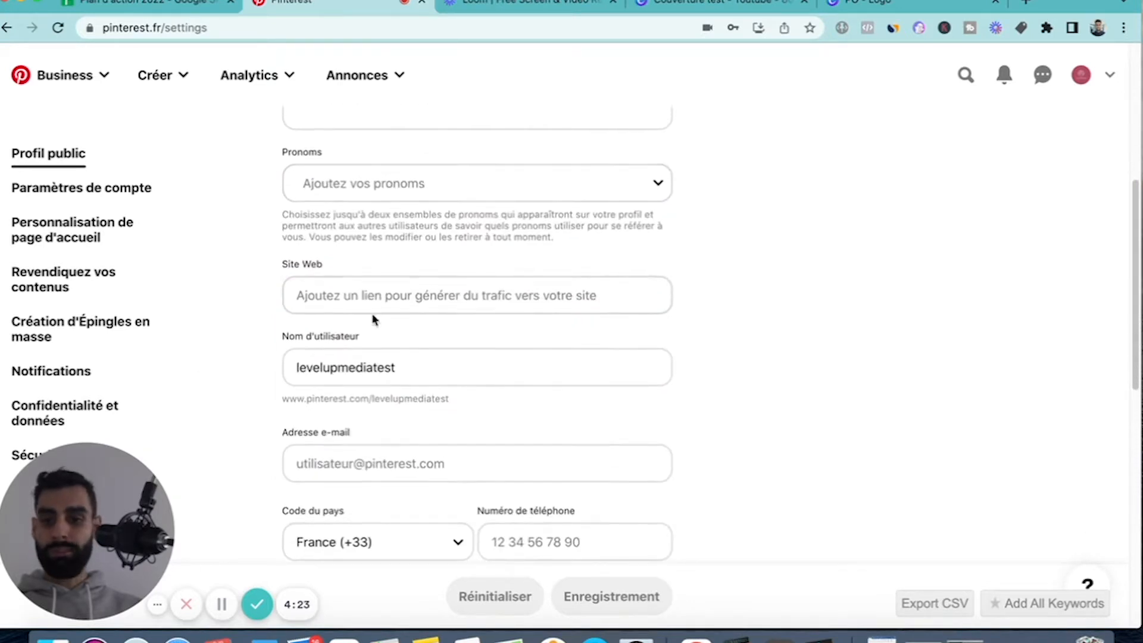
pyautogui.click(356, 301)
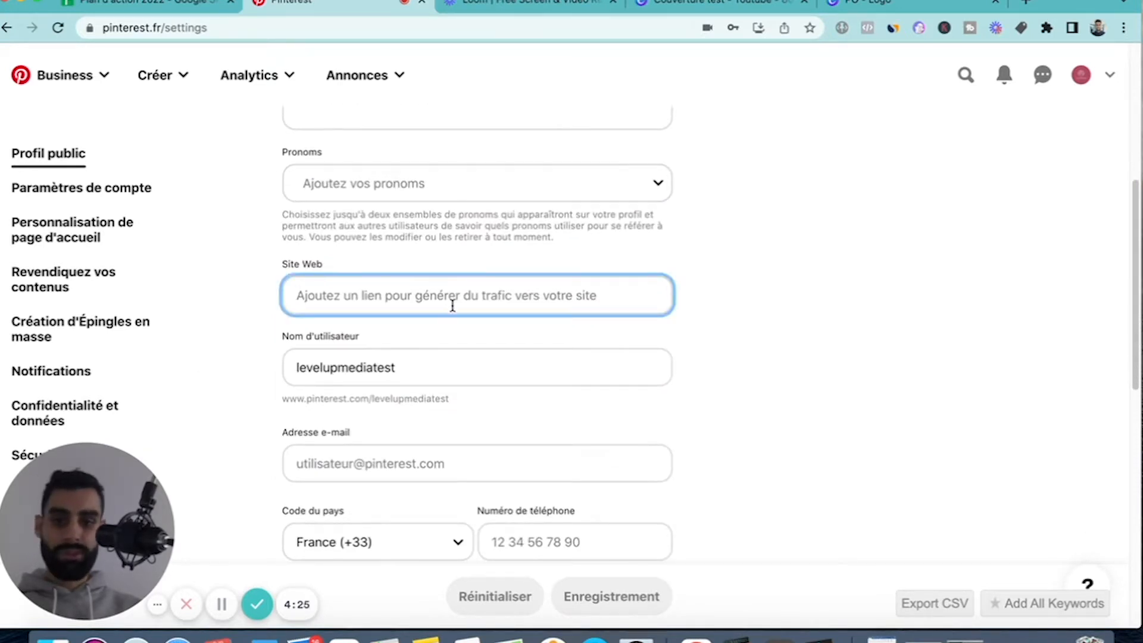
pyautogui.scroll(-1, 452, 303)
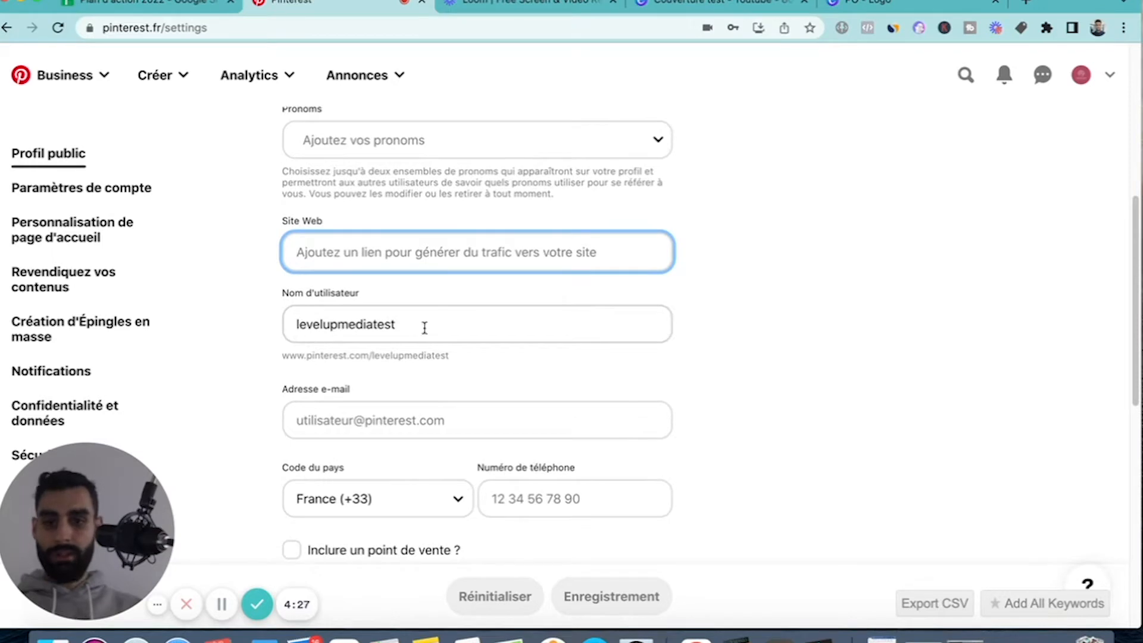
pyautogui.scroll(-2, 373, 345)
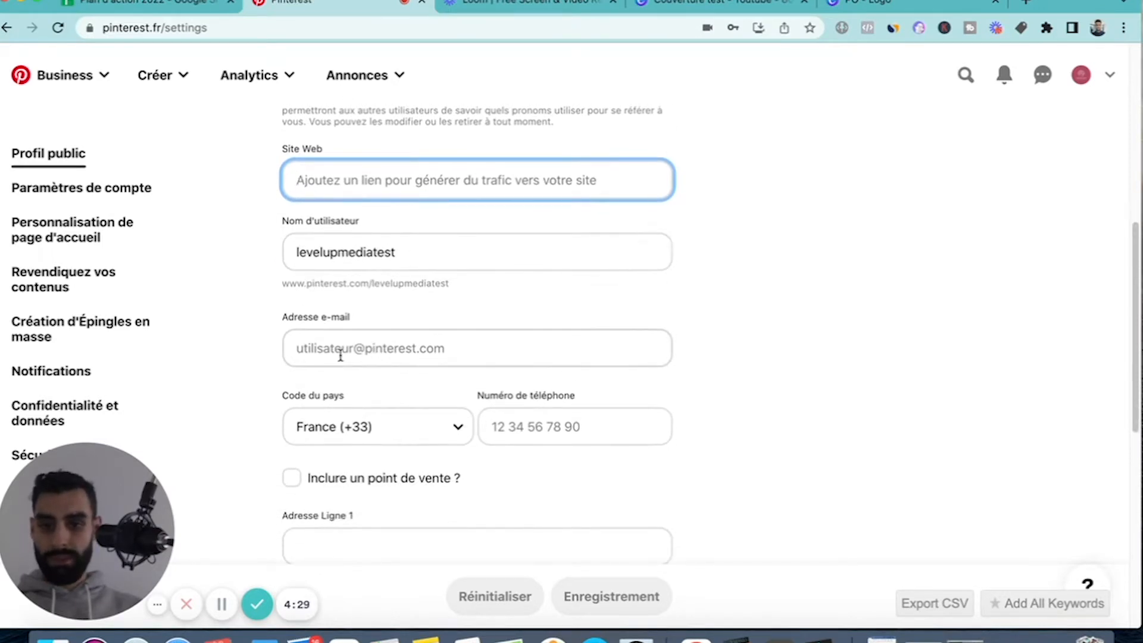
pyautogui.scroll(-4, 345, 327)
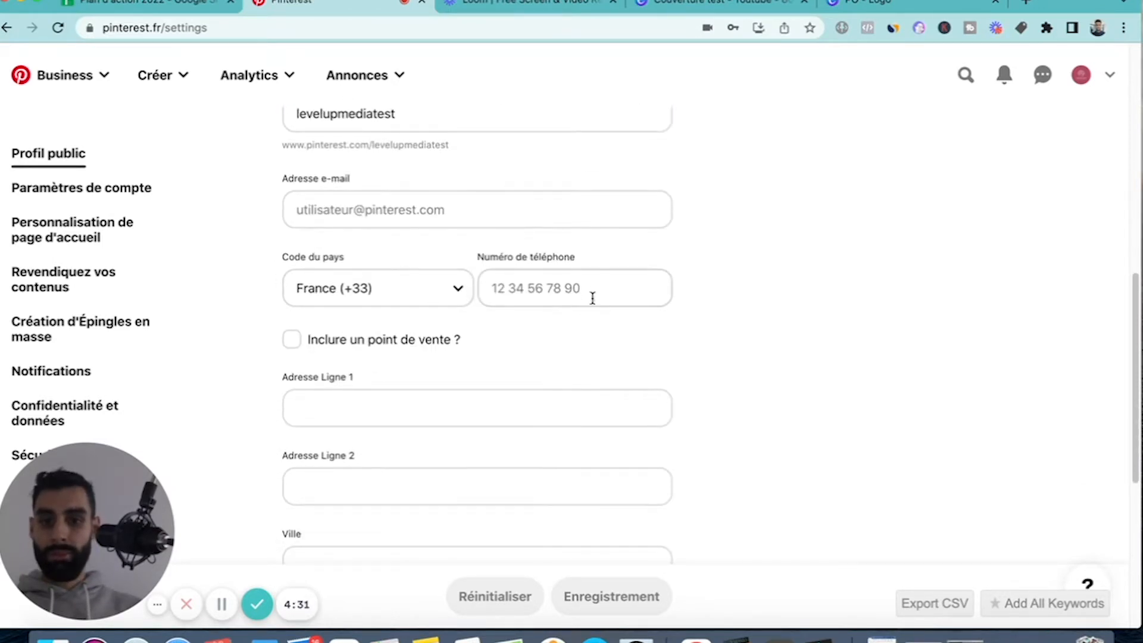
pyautogui.scroll(-9, 553, 274)
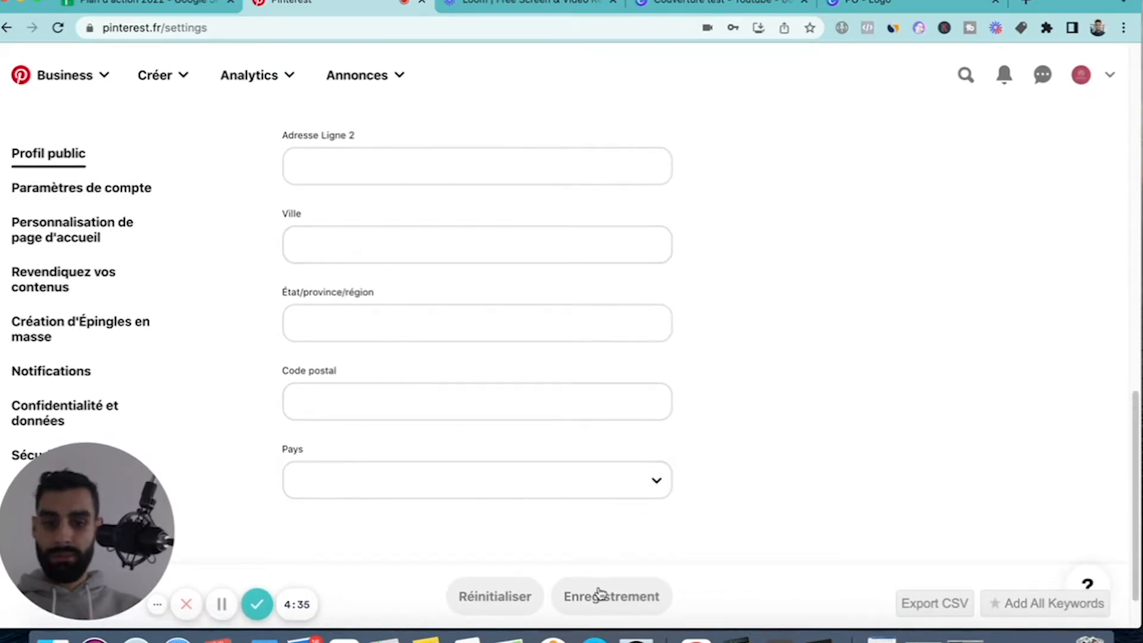
# Open the account settings and examine the basic information, login options, professional goals, messaging and account change sections.
pyautogui.click(84, 186)
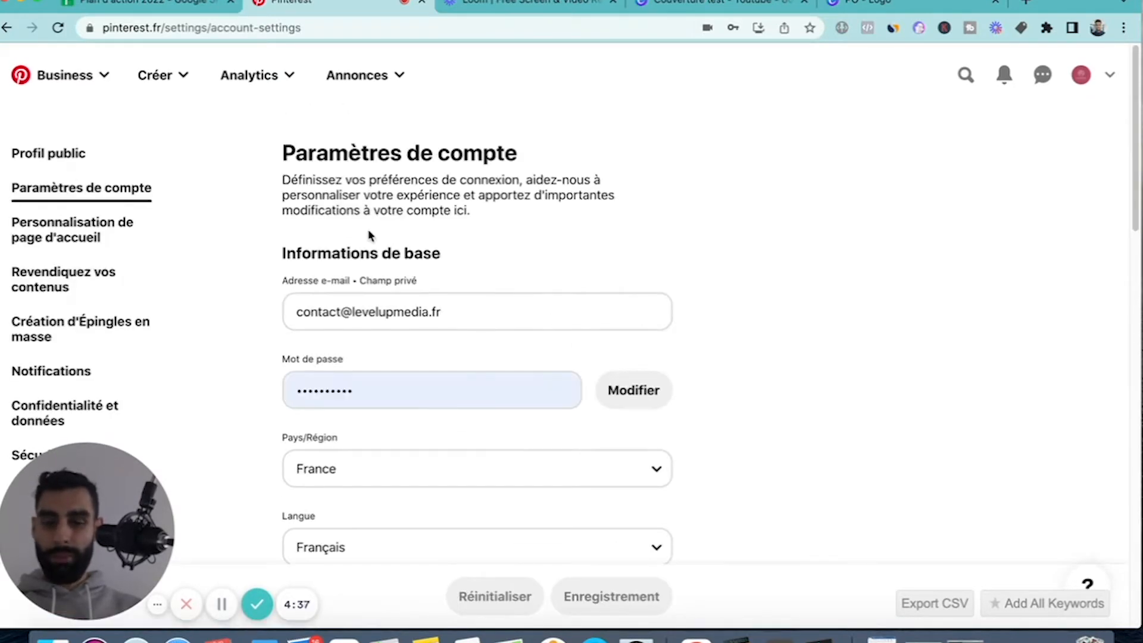
pyautogui.scroll(-6, 369, 235)
pyautogui.scroll(-4, 369, 235)
pyautogui.scroll(5, 383, 324)
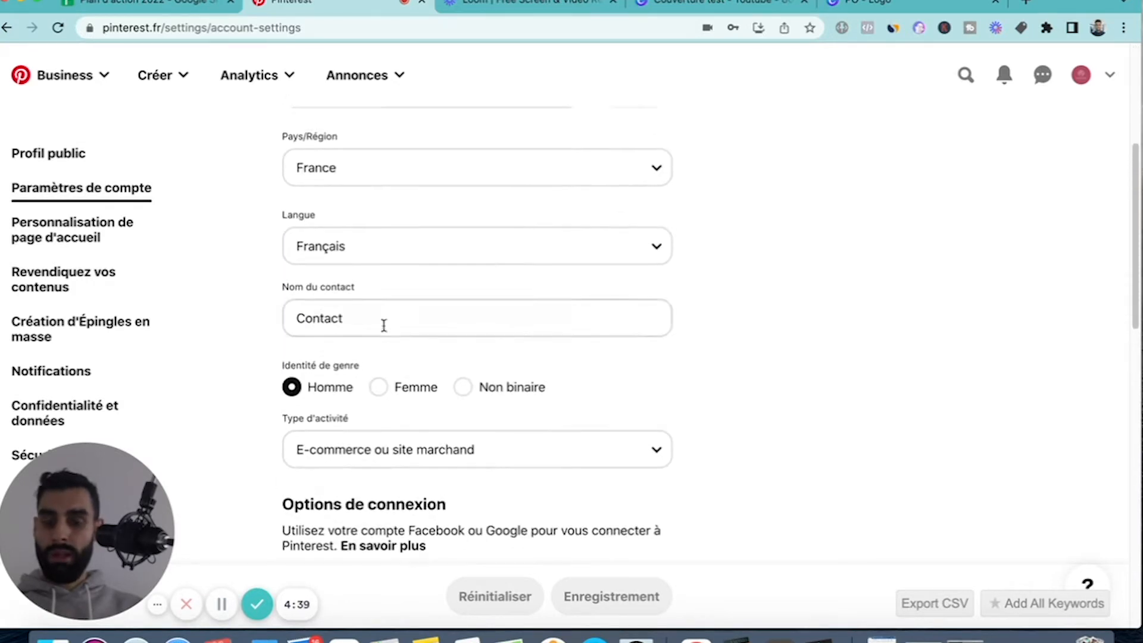
pyautogui.scroll(-4, 385, 345)
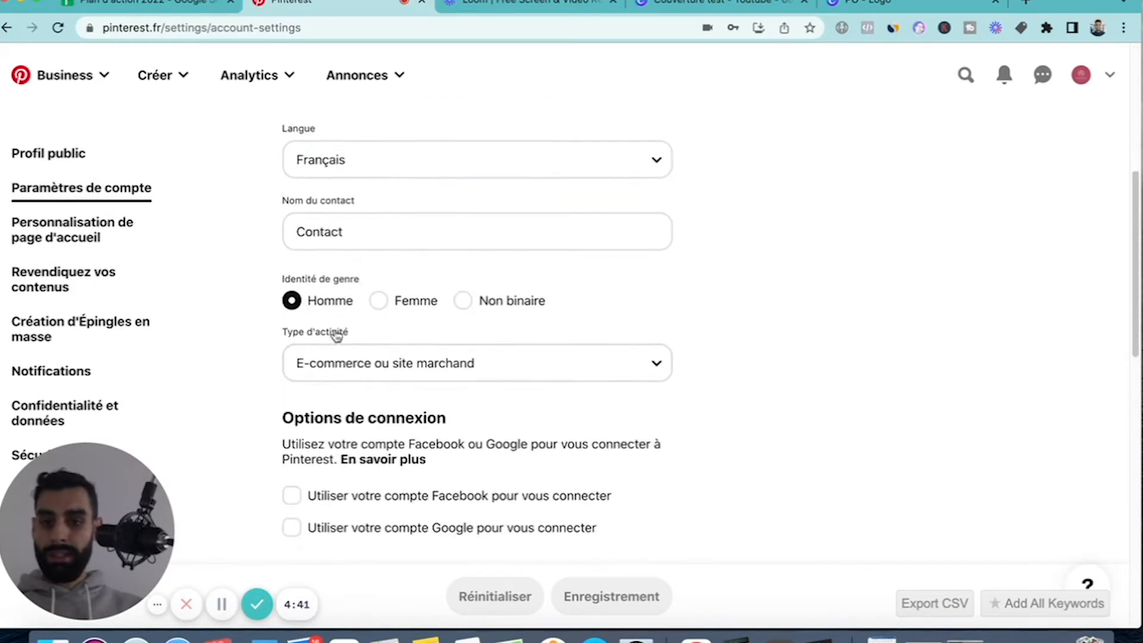
pyautogui.scroll(4, 322, 388)
pyautogui.scroll(-7, 322, 387)
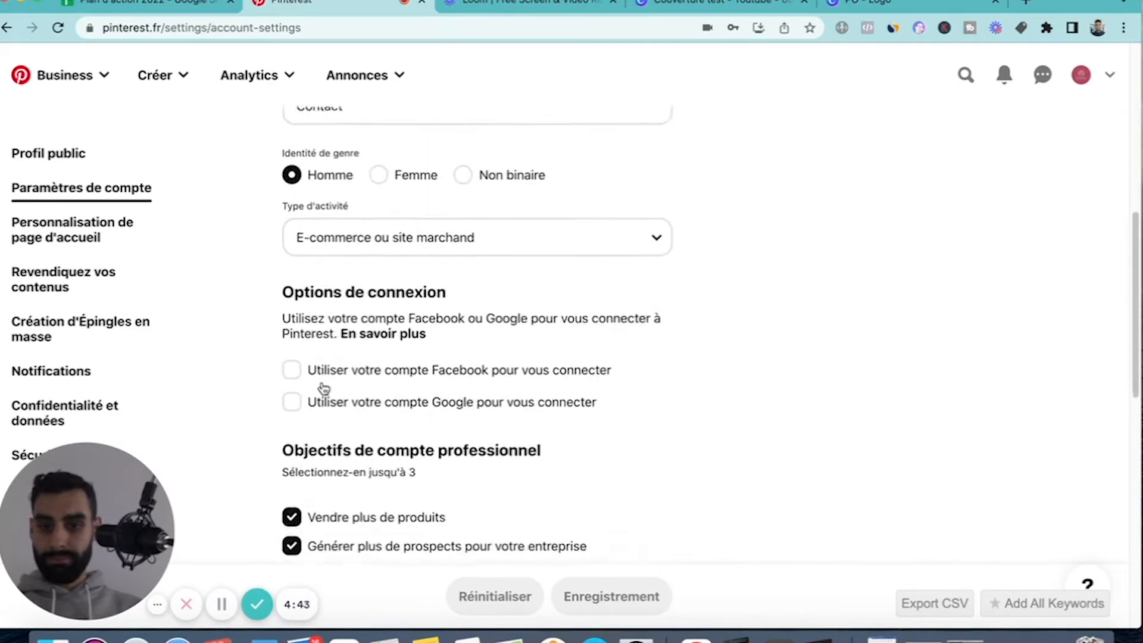
pyautogui.scroll(3, 322, 388)
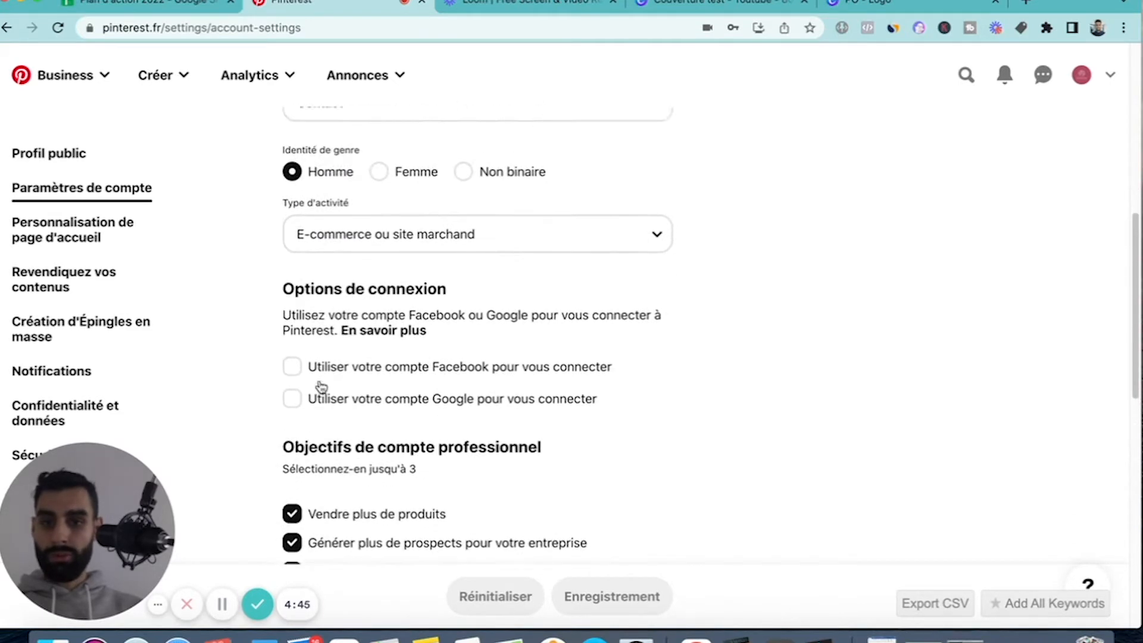
pyautogui.scroll(-1, 316, 303)
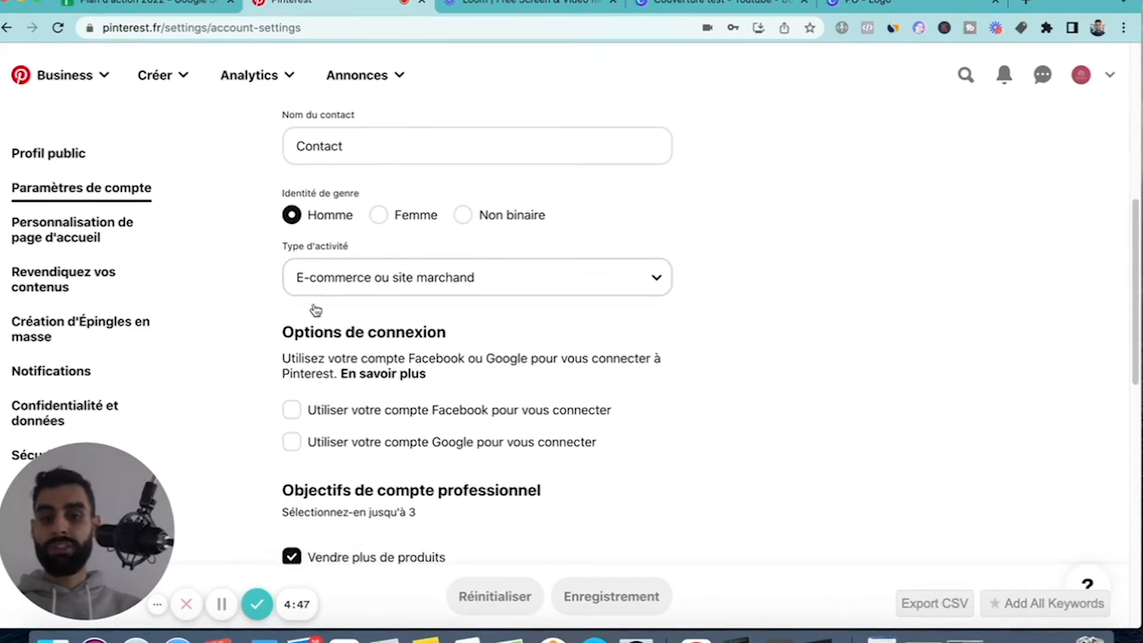
pyautogui.scroll(-2, 315, 408)
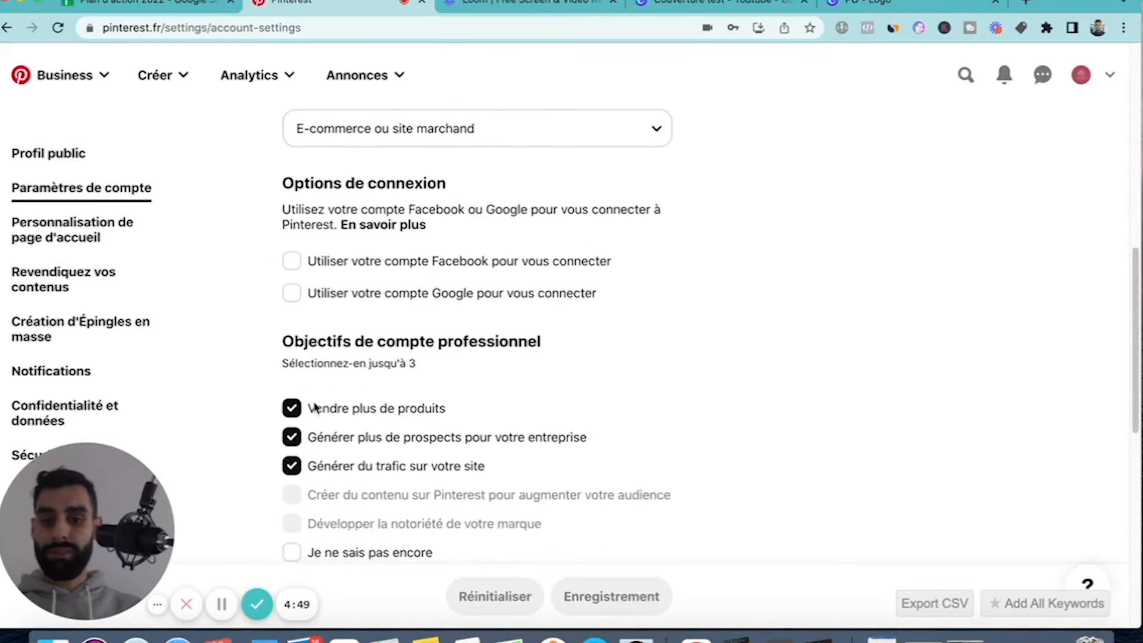
pyautogui.scroll(-2, 273, 395)
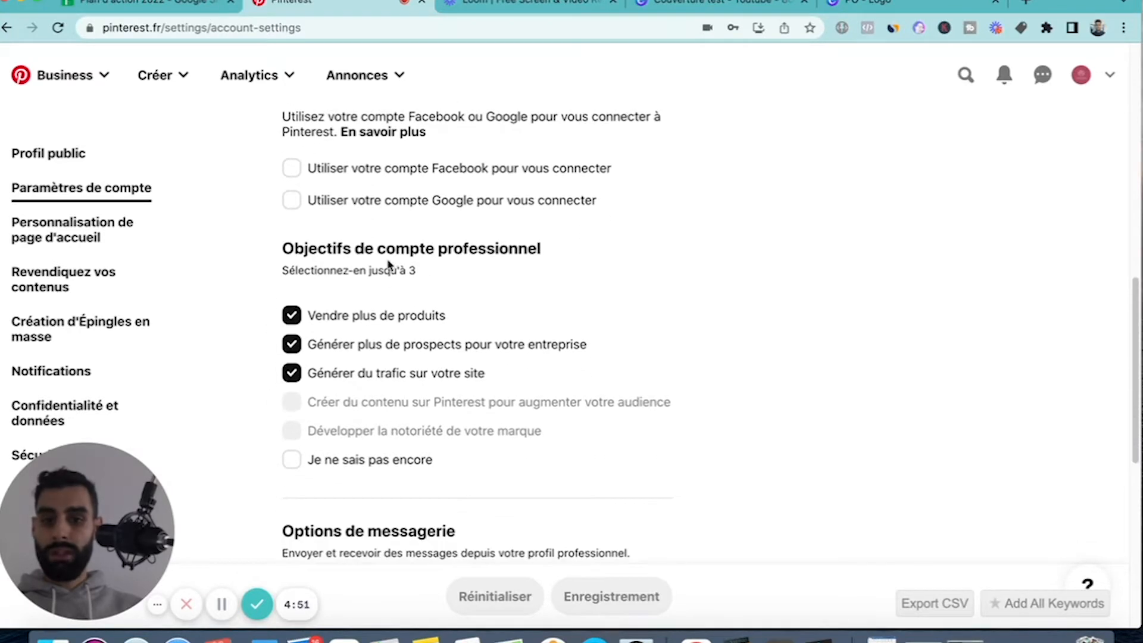
pyautogui.scroll(-2, 351, 341)
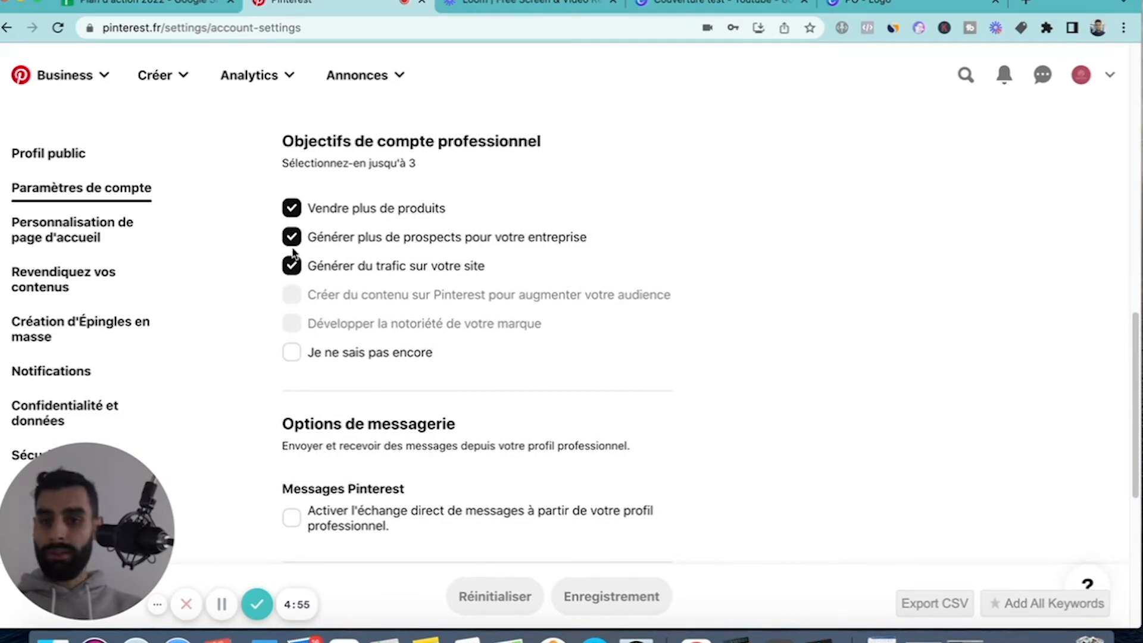
pyautogui.scroll(-8, 319, 369)
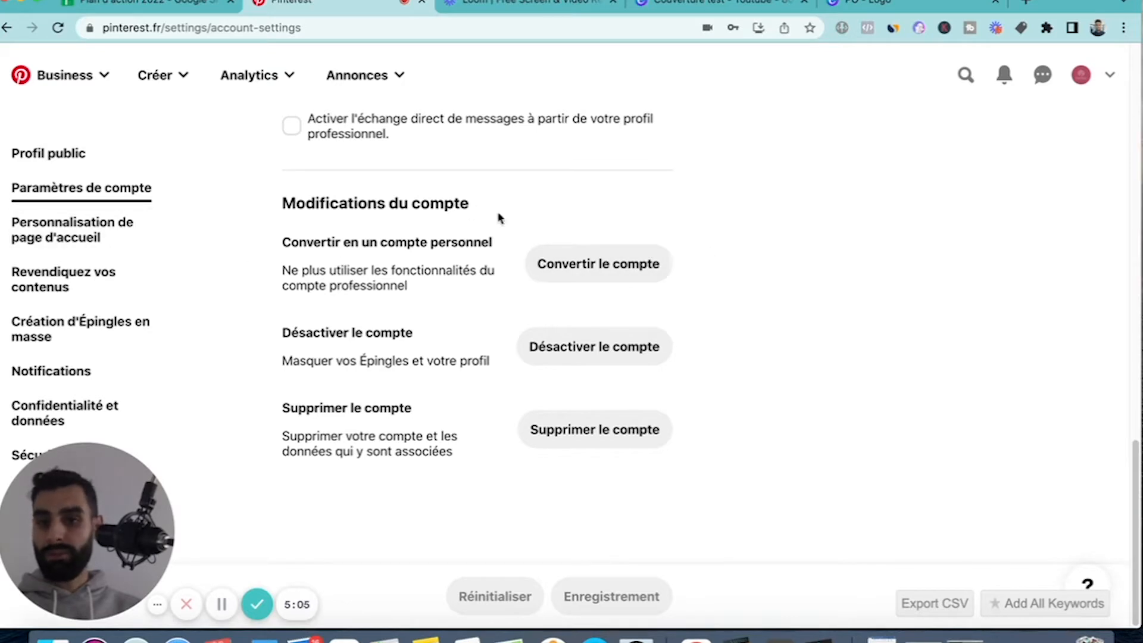
# Open the home page personalisation and look through its boards, themes and history sections.
pyautogui.click(52, 233)
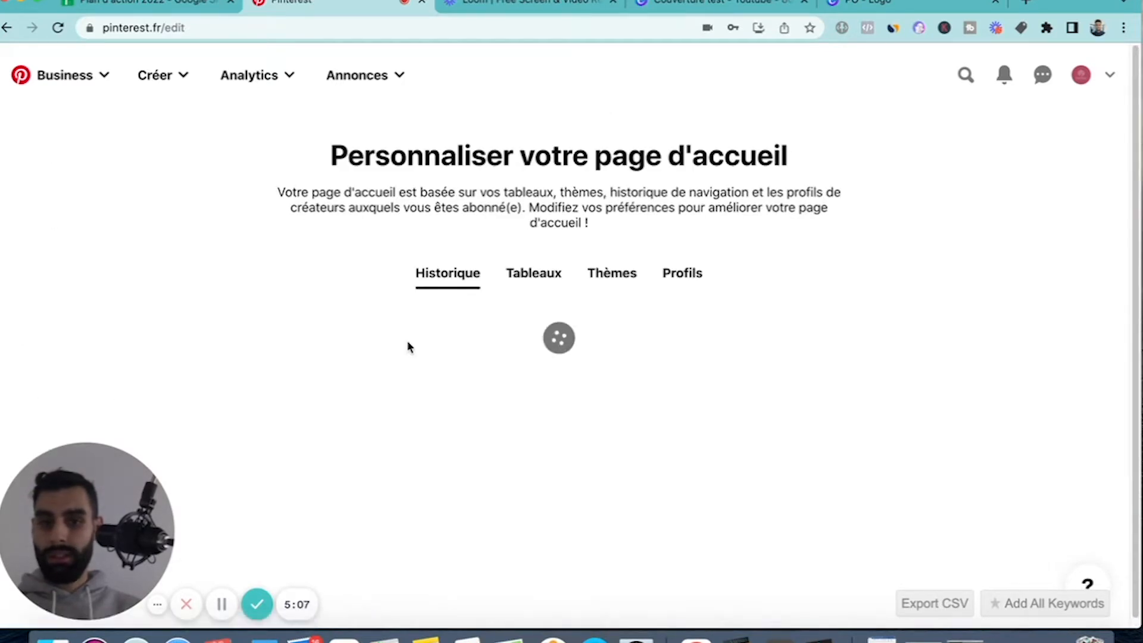
pyautogui.click(529, 273)
pyautogui.click(631, 274)
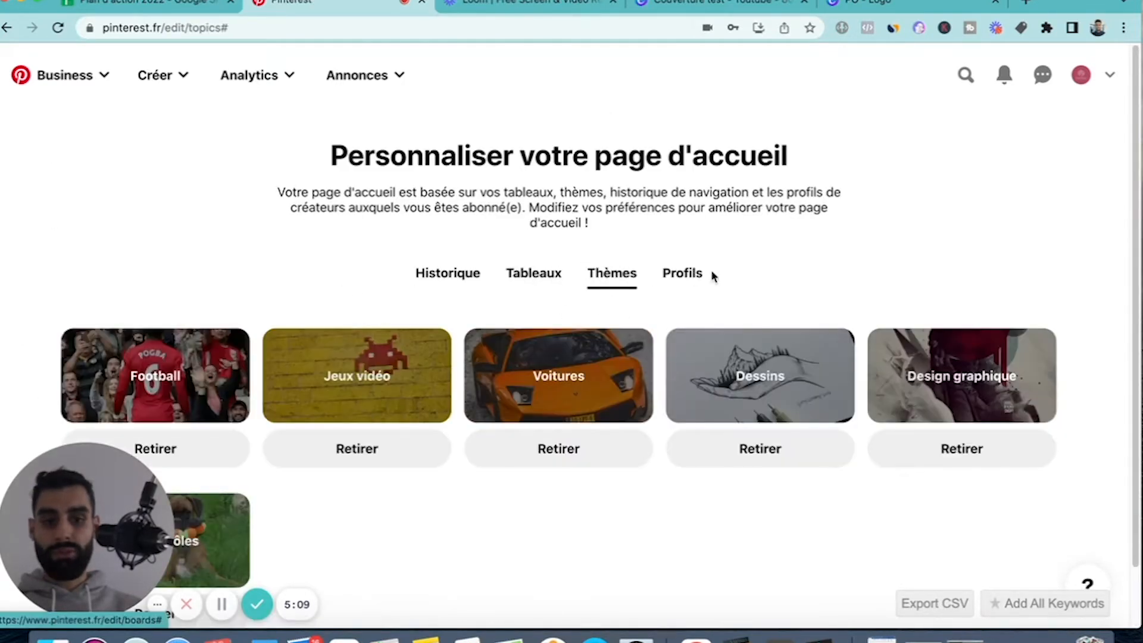
pyautogui.click(444, 274)
# Return to the account settings and open the section for claiming content.
pyautogui.click(1110, 75)
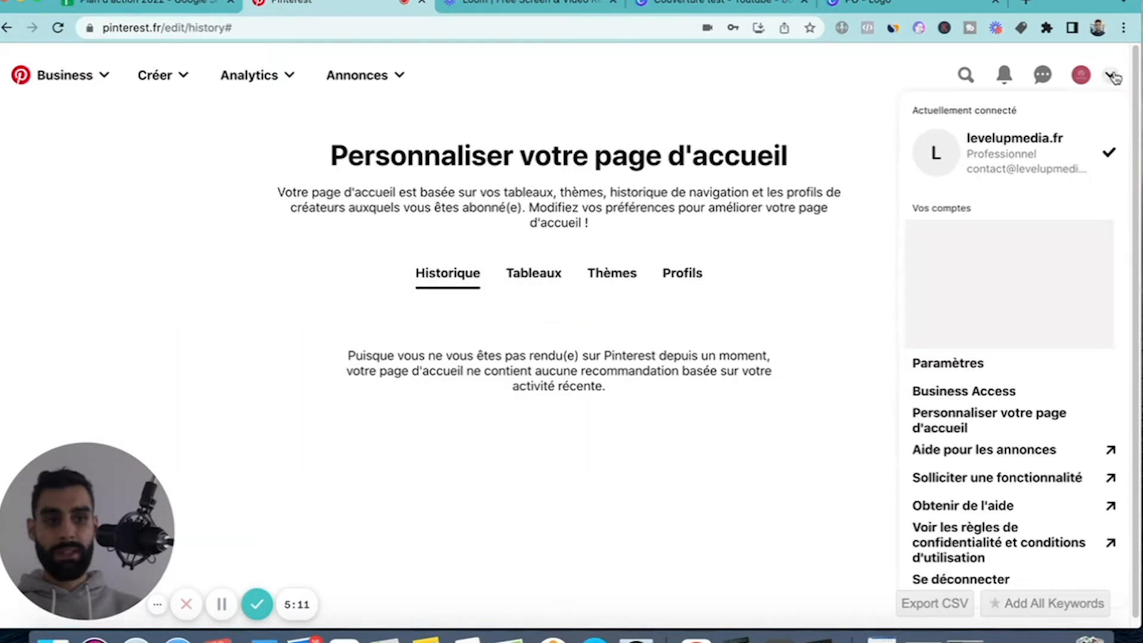
pyautogui.click(948, 364)
pyautogui.scroll(-2, 47, 298)
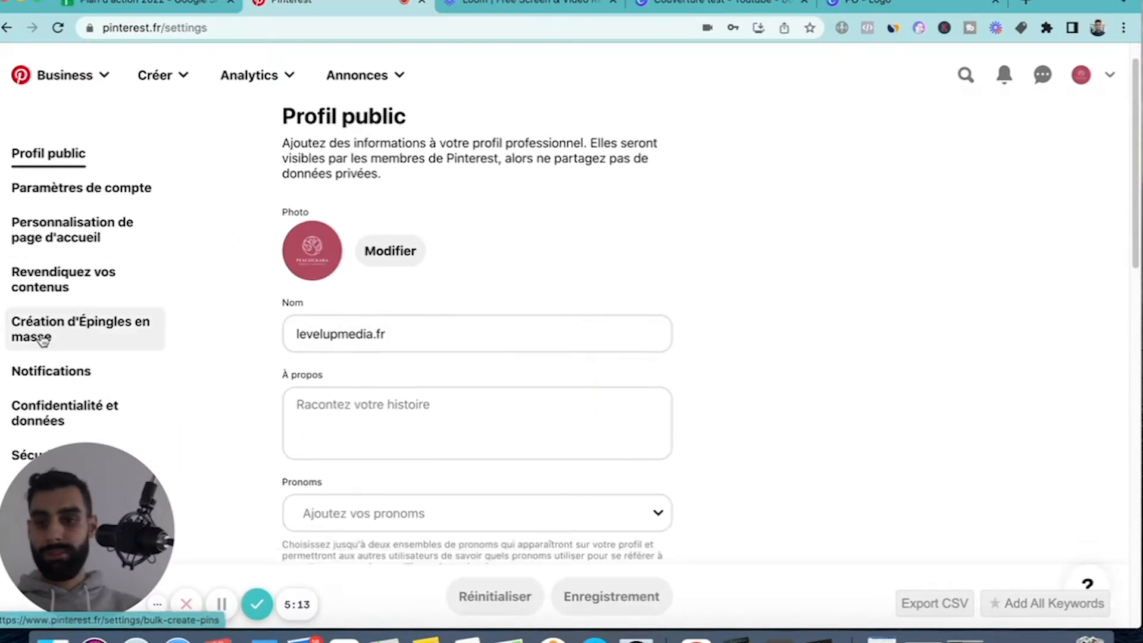
pyautogui.click(74, 278)
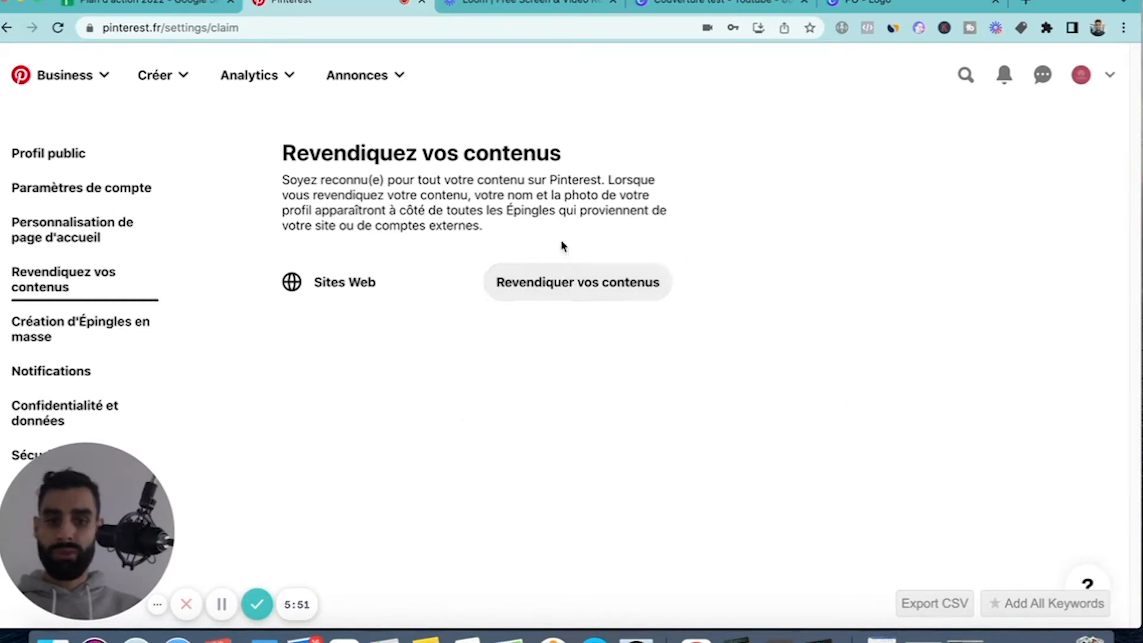
# Start claiming a website with the HTML tag, continue to the URL verification, and cancel the claim.
pyautogui.click(548, 282)
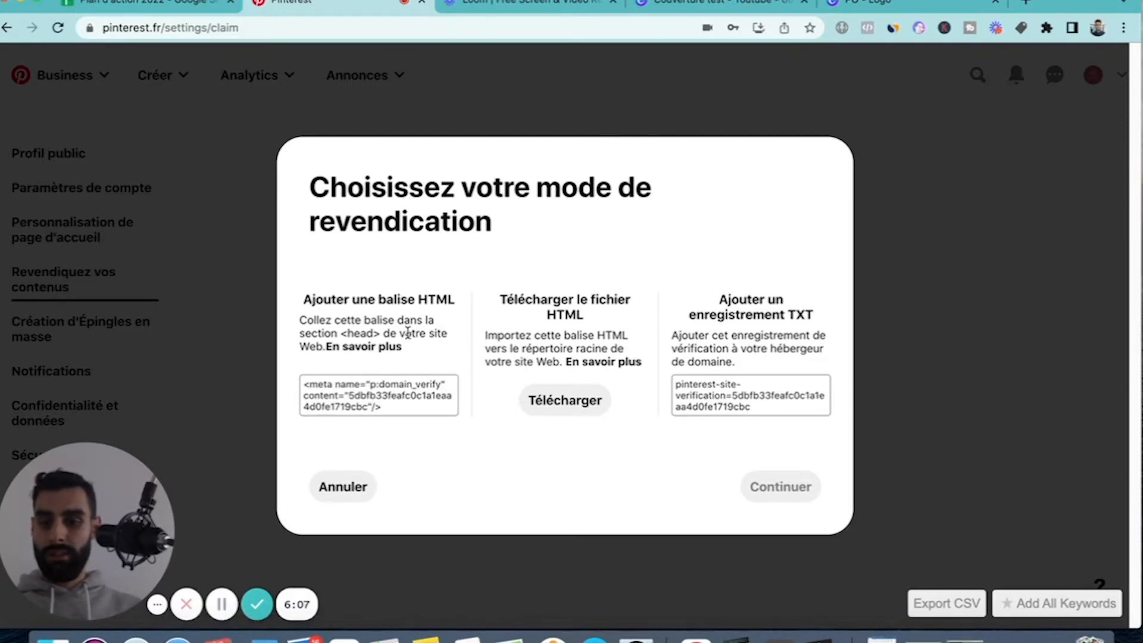
pyautogui.click(370, 398)
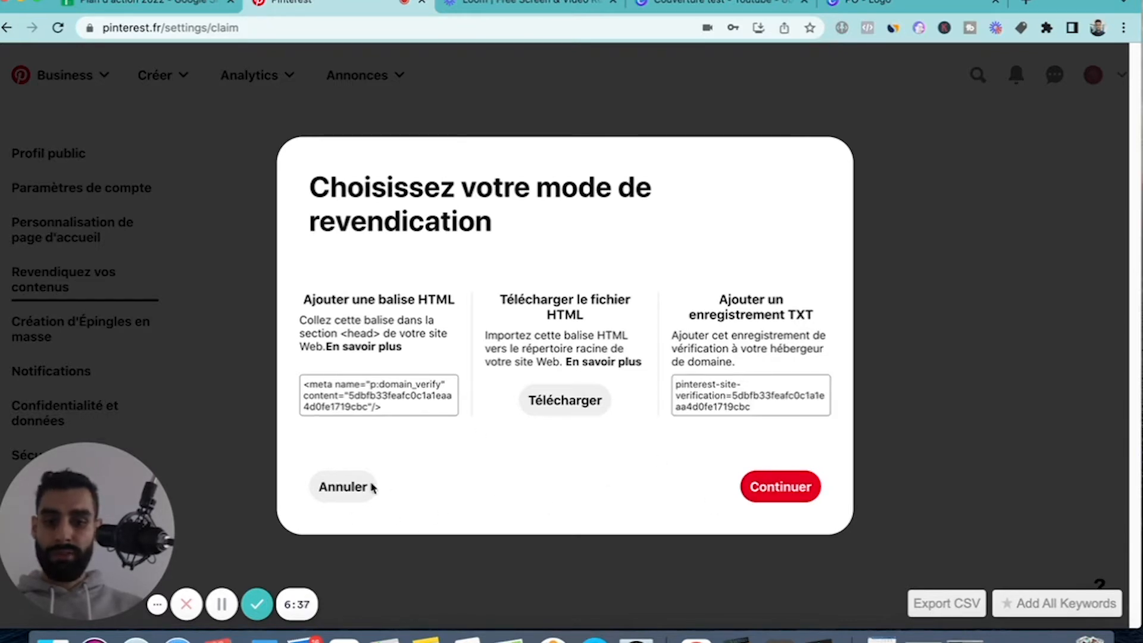
pyautogui.click(780, 483)
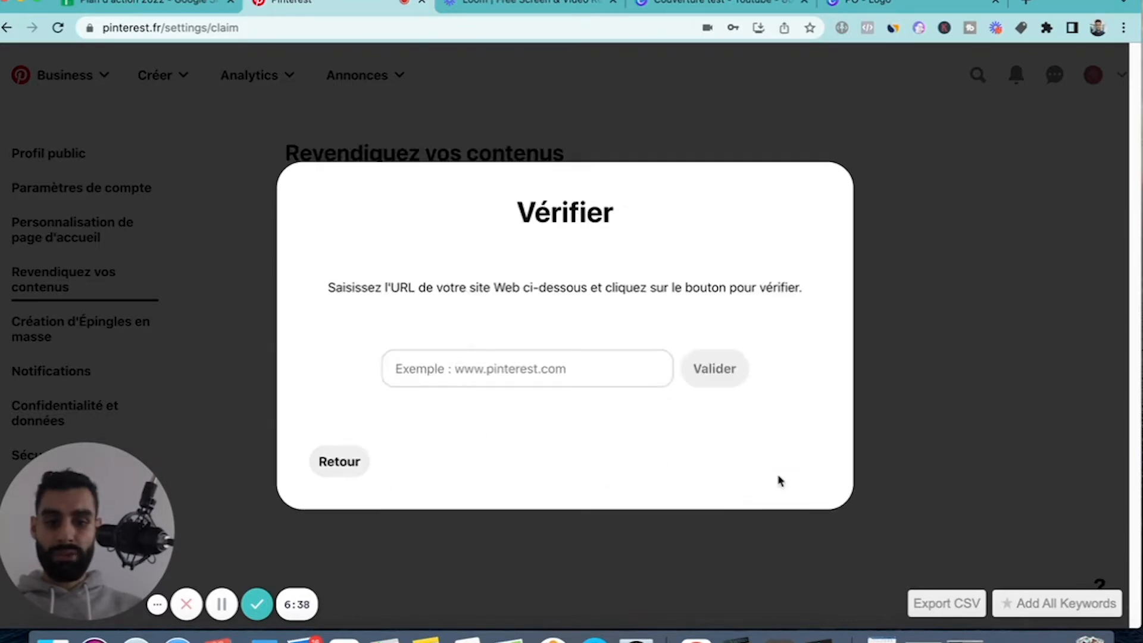
pyautogui.click(450, 363)
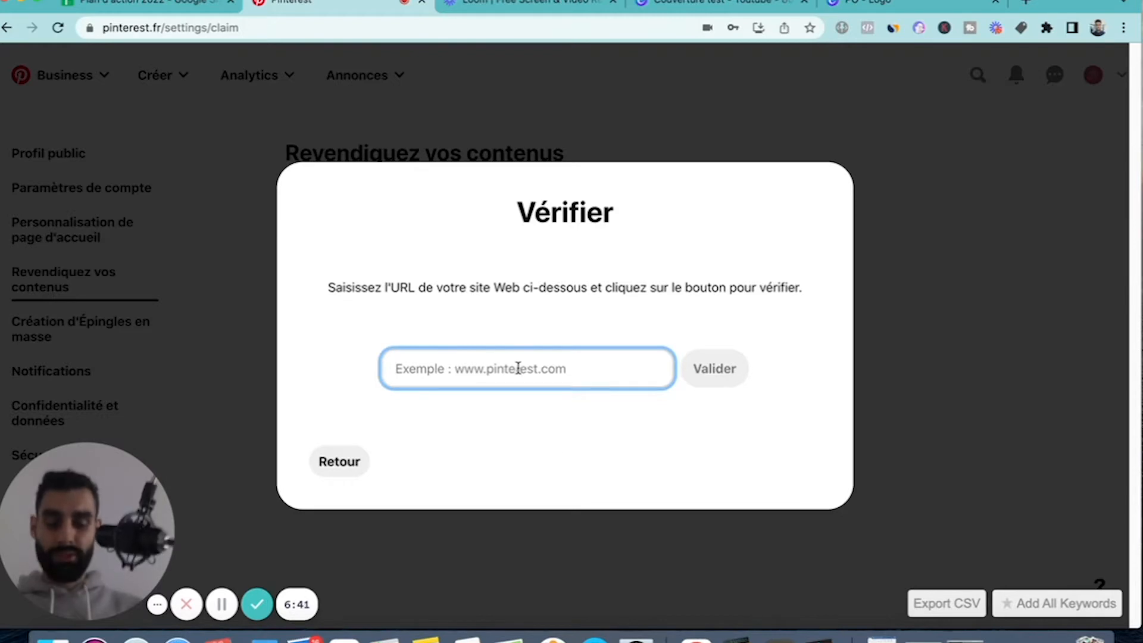
pyautogui.click(343, 464)
pyautogui.click(344, 490)
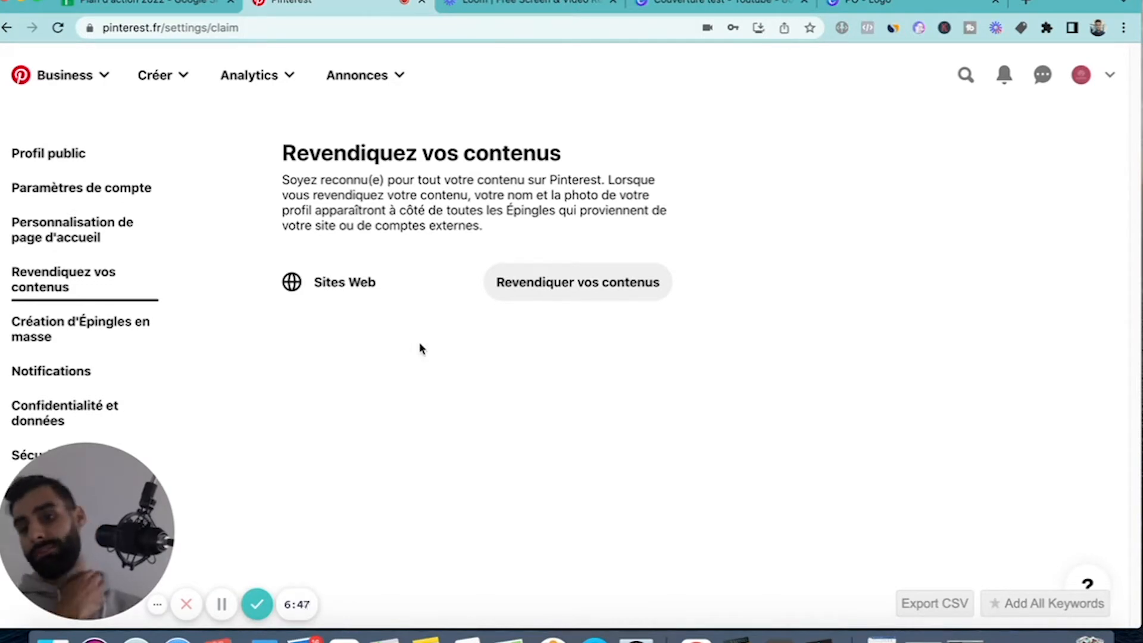
# Open the bulk Pin creation settings and look at the .csv import option.
pyautogui.click(73, 337)
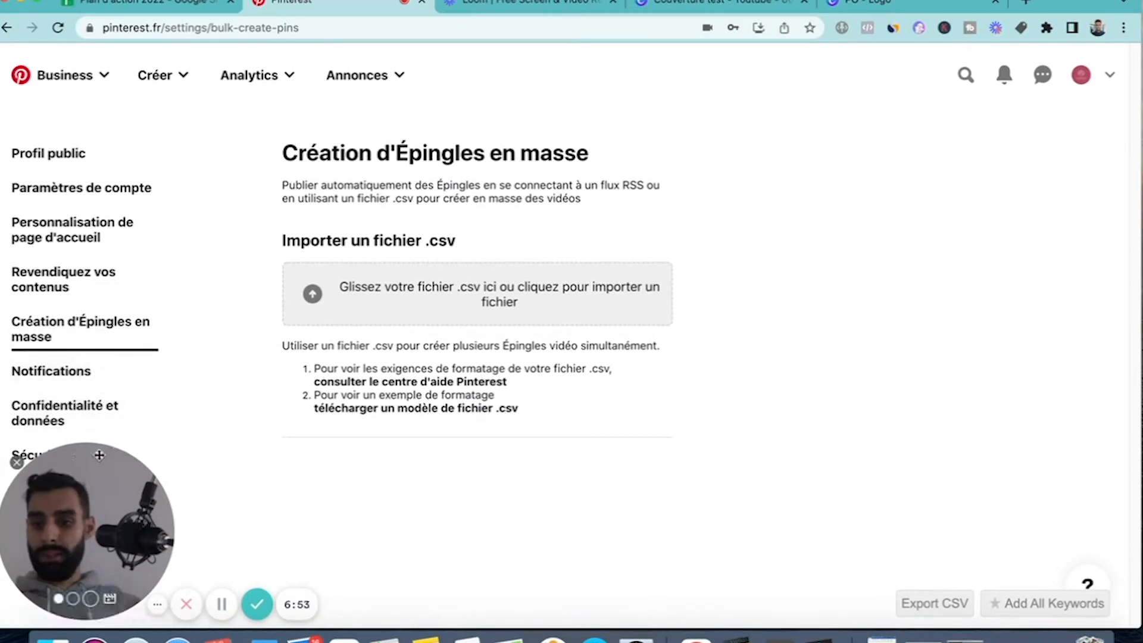
pyautogui.moveTo(104, 451); pyautogui.dragTo(153, 509)
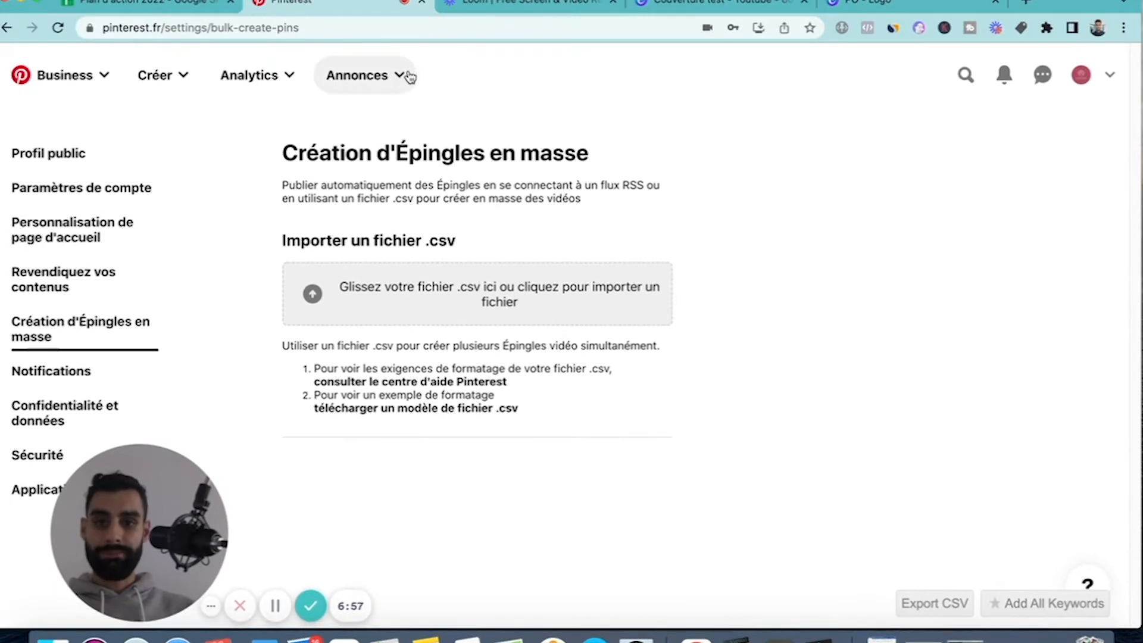
# Open the ads manager's conversions page and confirm France (Euros) as the billing country and currency.
pyautogui.click(398, 78)
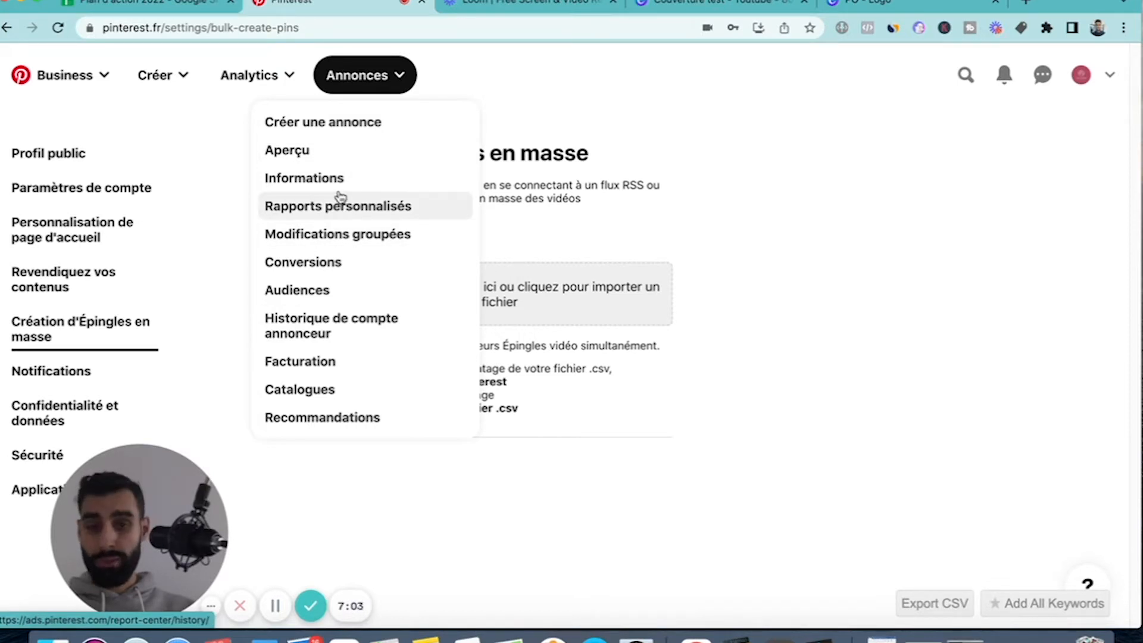
pyautogui.click(318, 266)
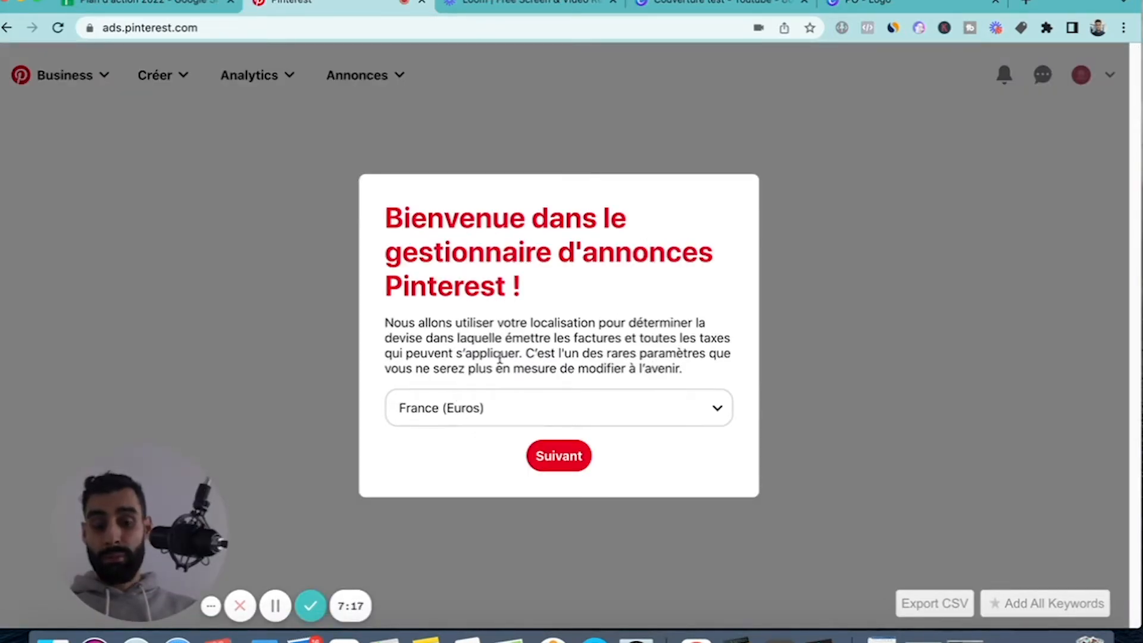
pyautogui.click(509, 418)
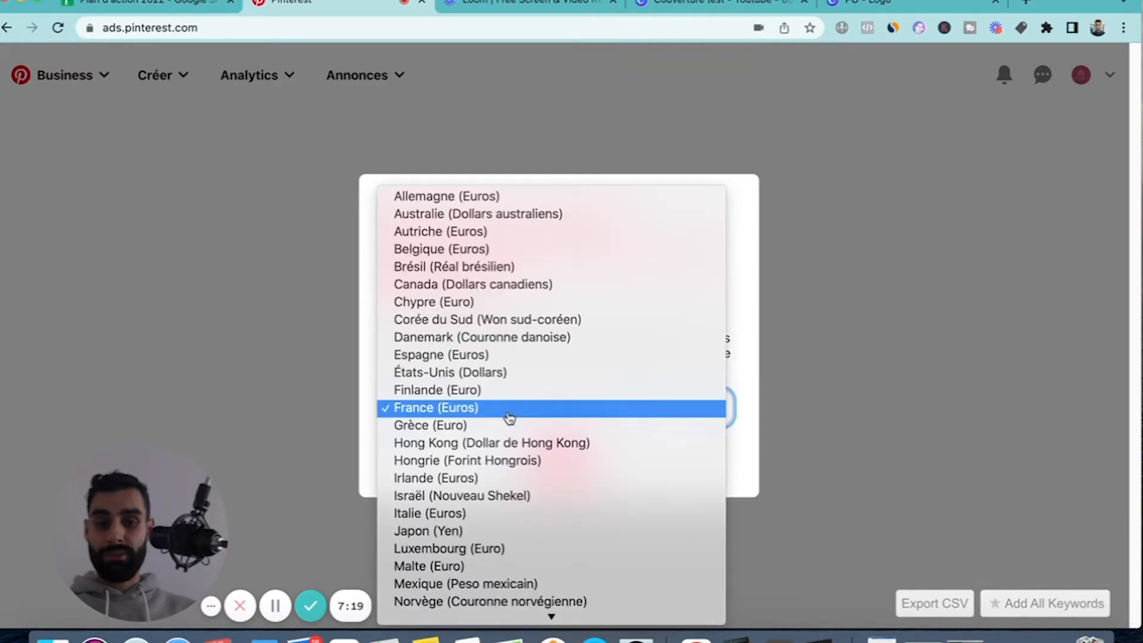
pyautogui.click(450, 415)
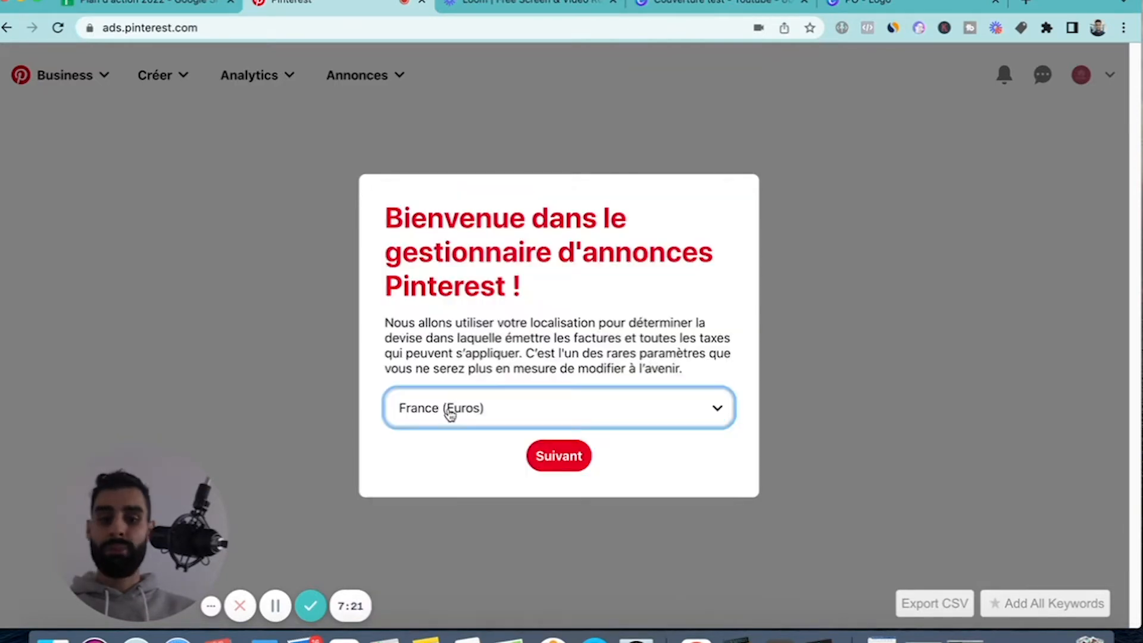
pyautogui.click(479, 414)
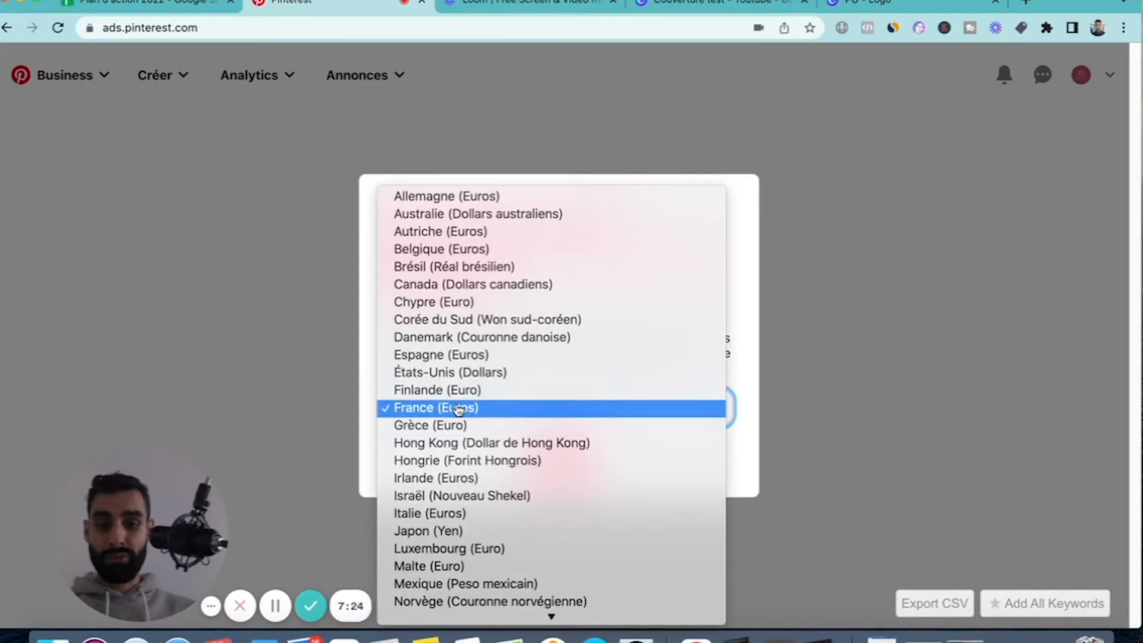
pyautogui.click(458, 410)
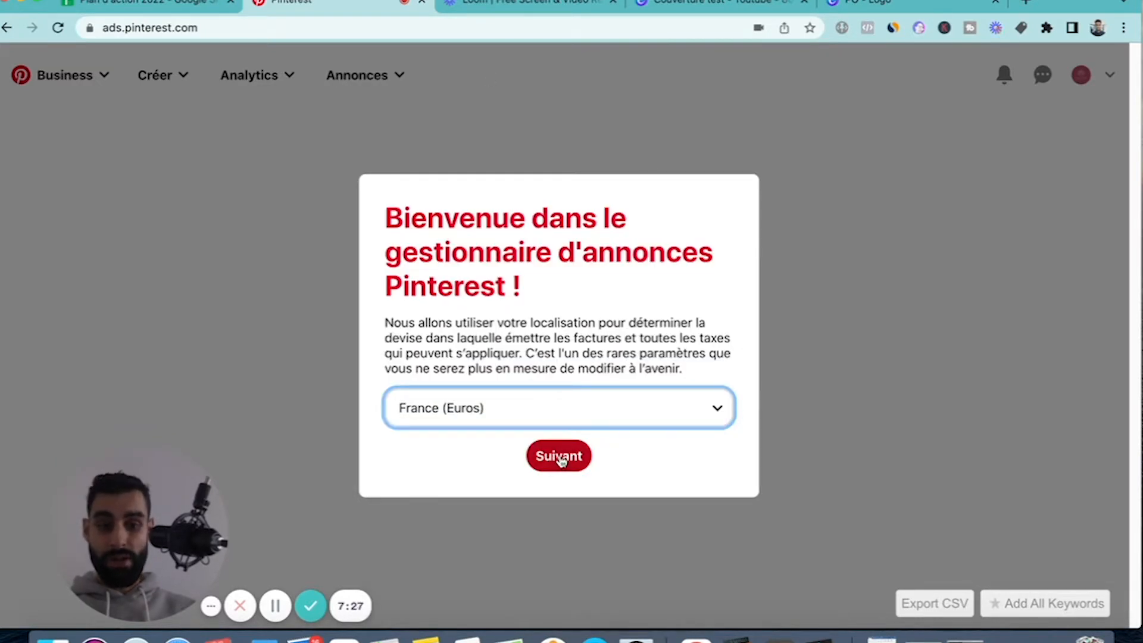
pyautogui.click(578, 460)
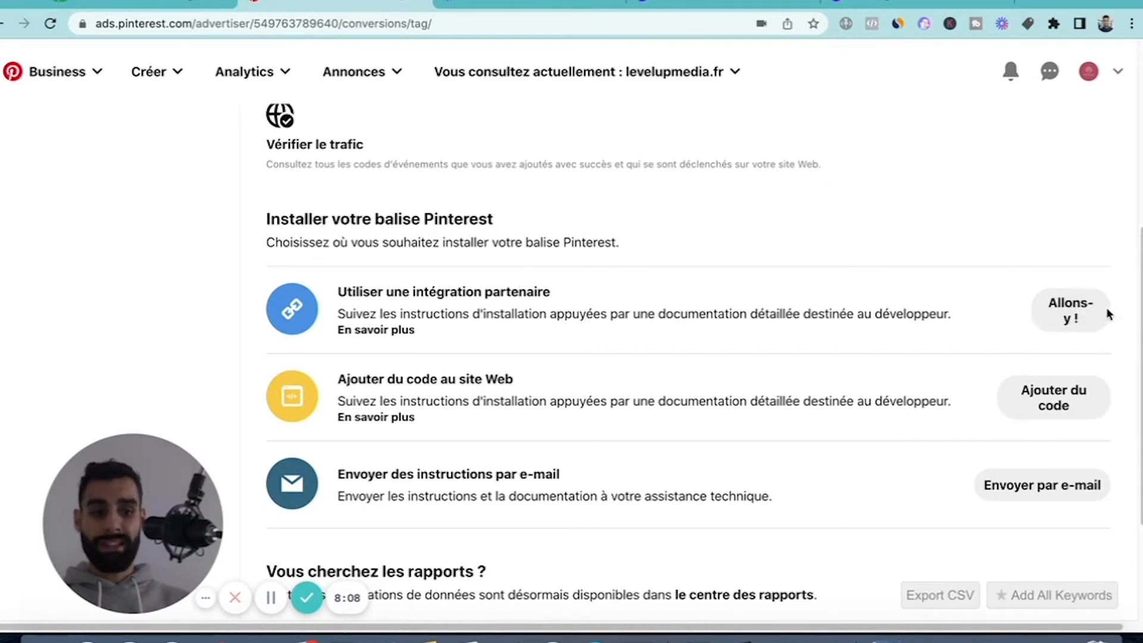
# Open the partner integration options for installing the Pinterest tag and choose Shopify.
pyautogui.click(1089, 312)
pyautogui.scroll(-1, 250, 290)
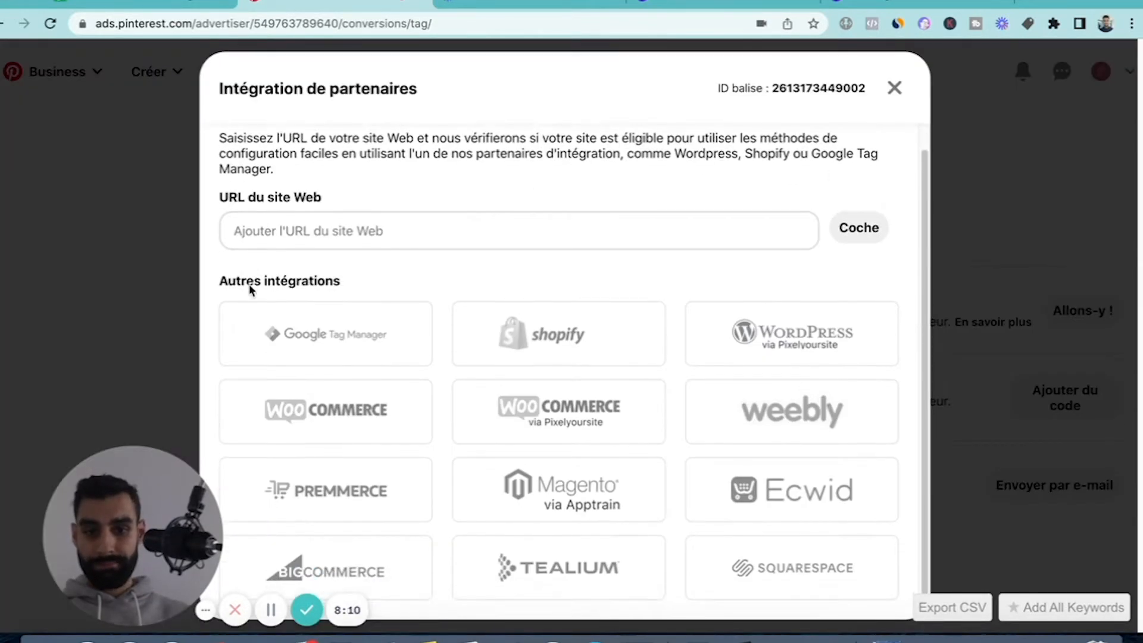
pyautogui.click(308, 234)
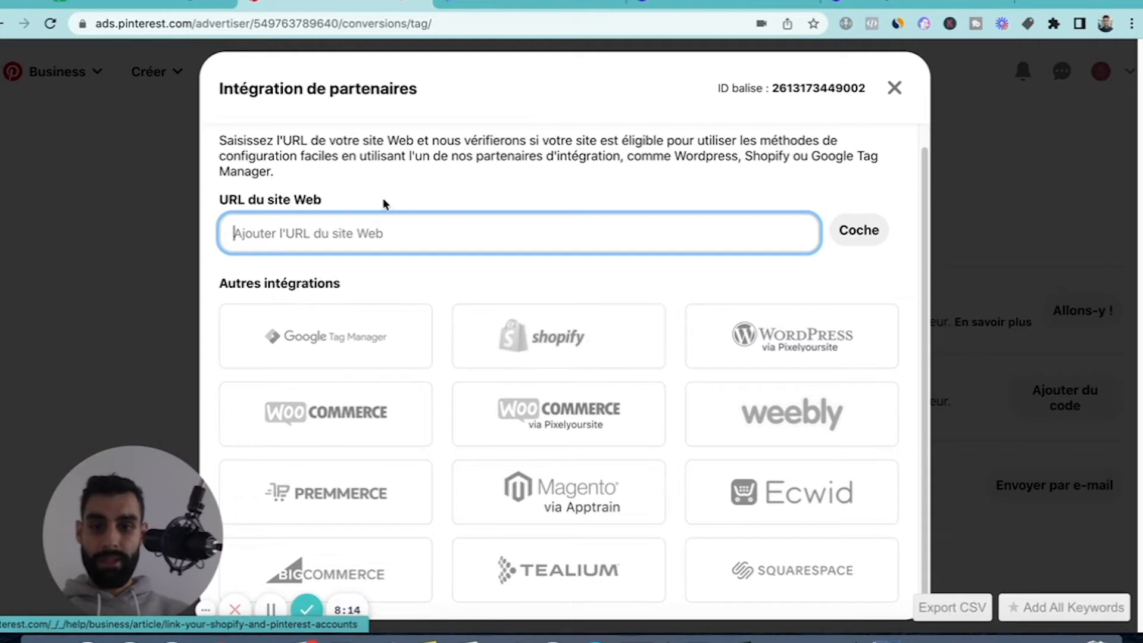
pyautogui.click(551, 342)
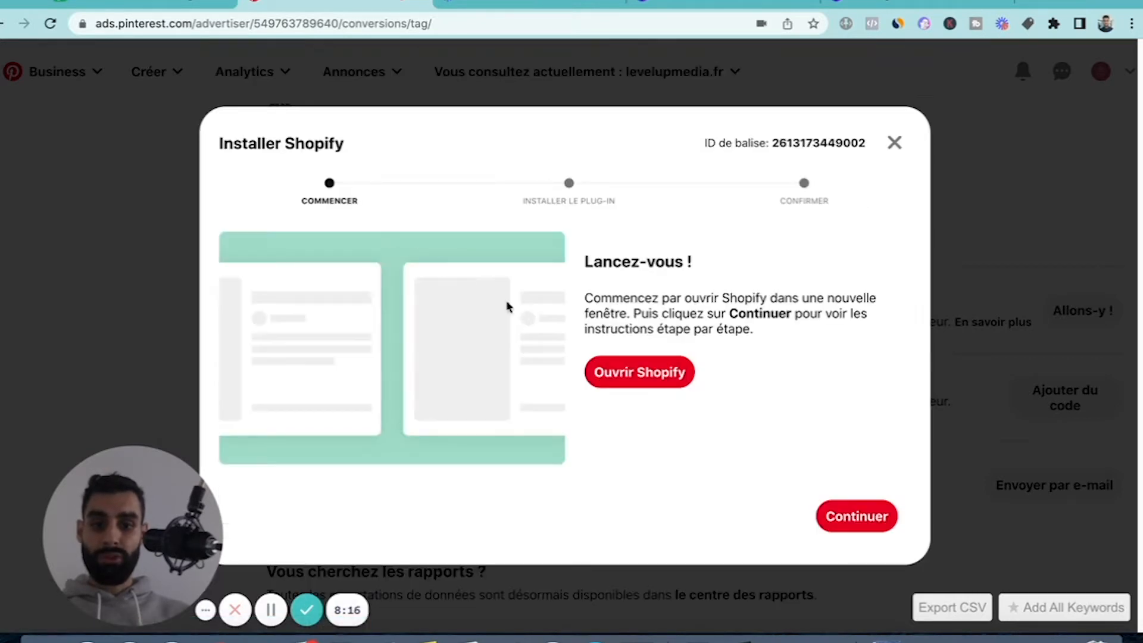
# Look through the Shopify plug-in installation instructions up to step 4 and close the guide.
pyautogui.click(873, 528)
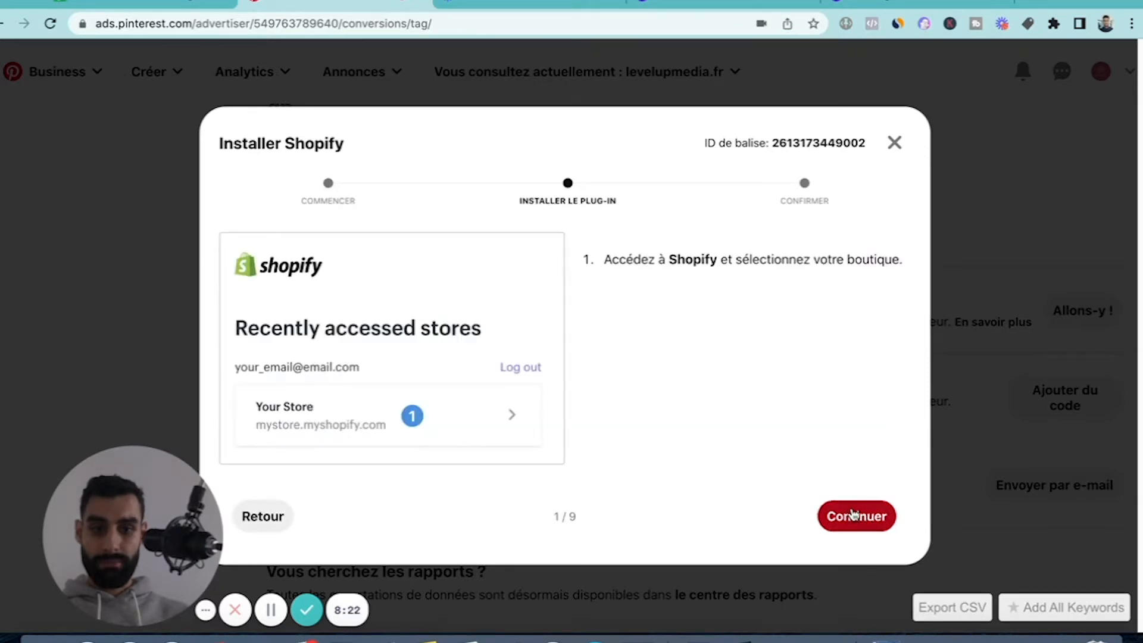
pyautogui.click(846, 513)
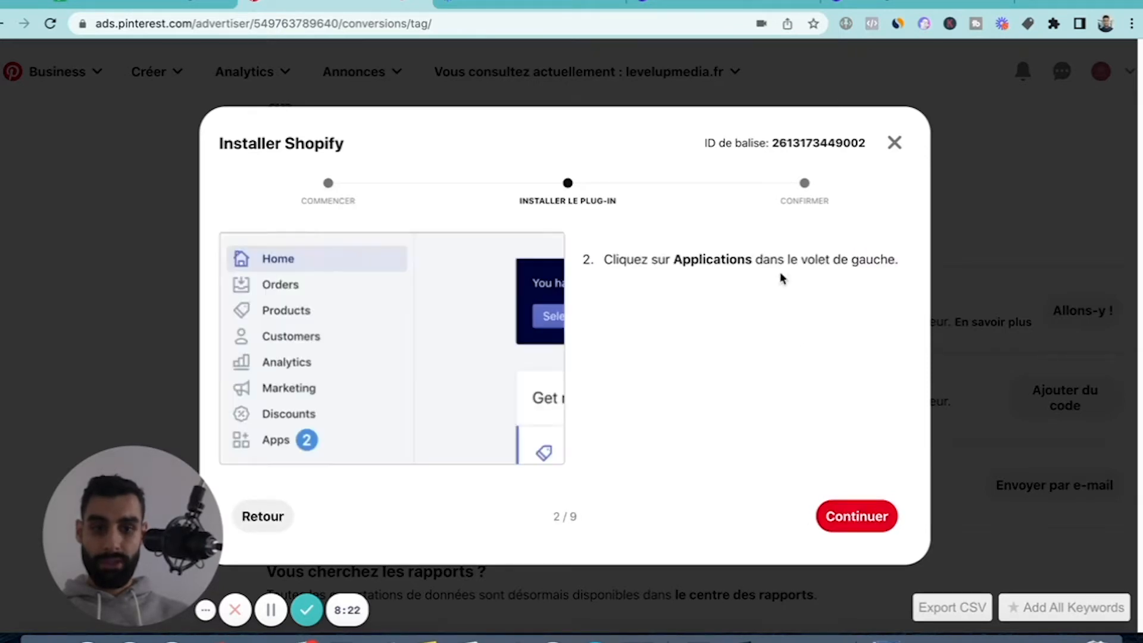
pyautogui.click(855, 519)
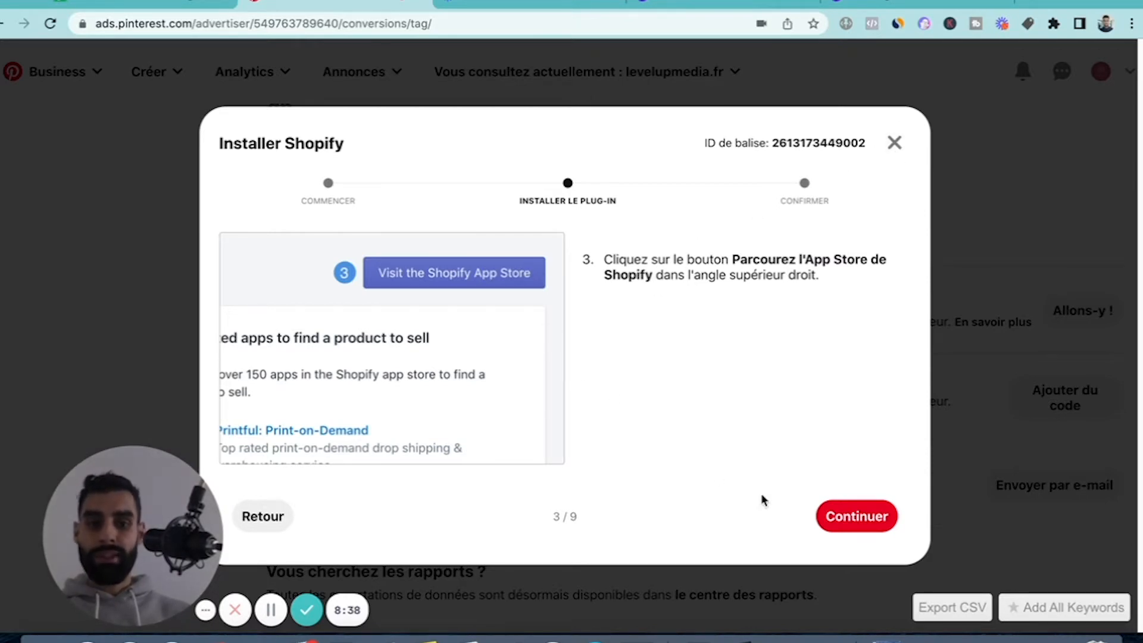
pyautogui.click(260, 520)
pyautogui.click(263, 514)
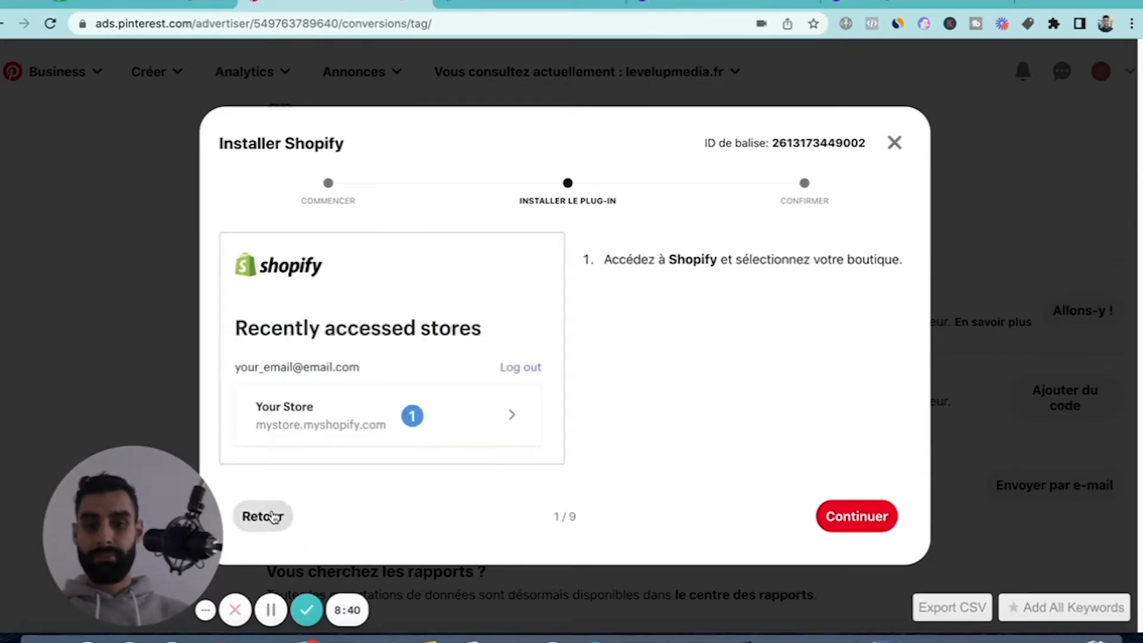
pyautogui.click(874, 523)
pyautogui.click(875, 526)
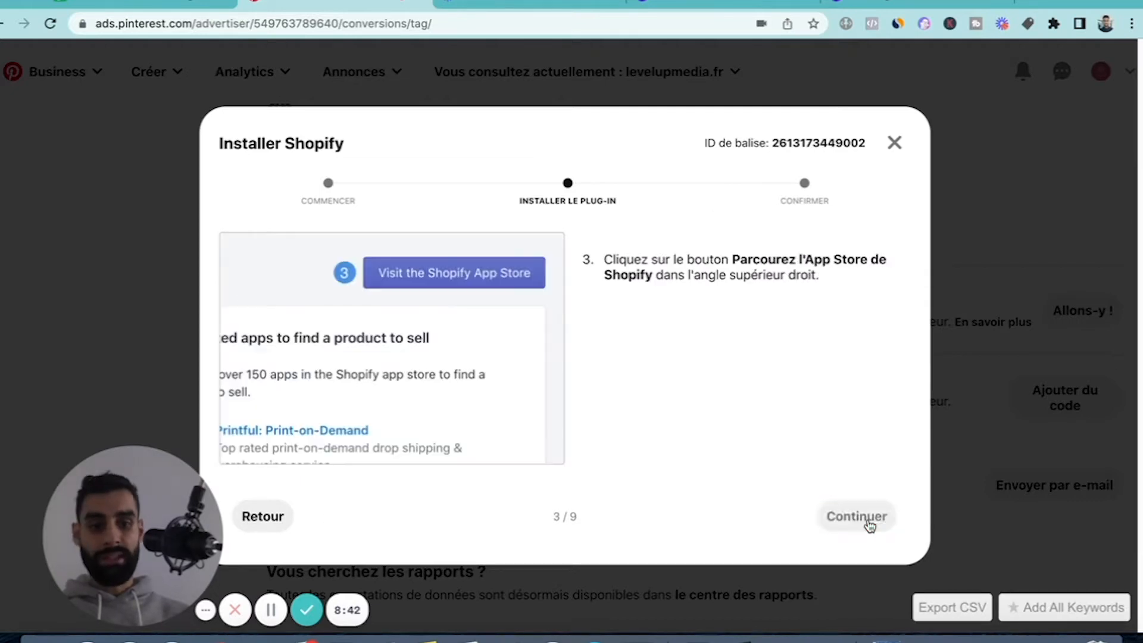
pyautogui.click(273, 521)
pyautogui.click(870, 523)
pyautogui.click(871, 523)
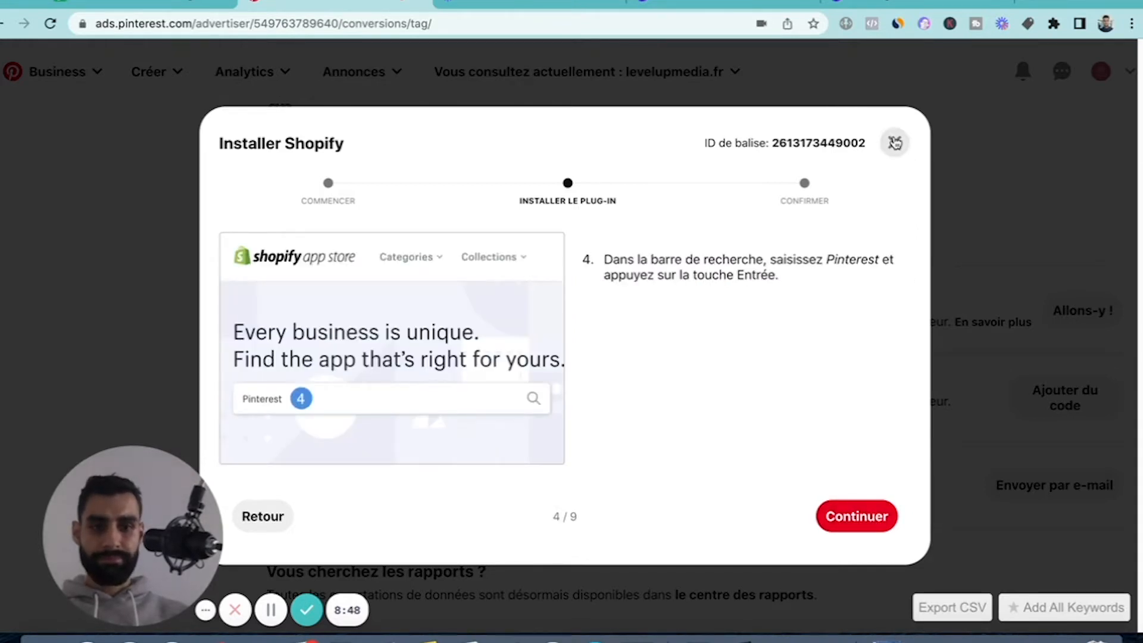
pyautogui.click(895, 144)
pyautogui.scroll(-5, 341, 293)
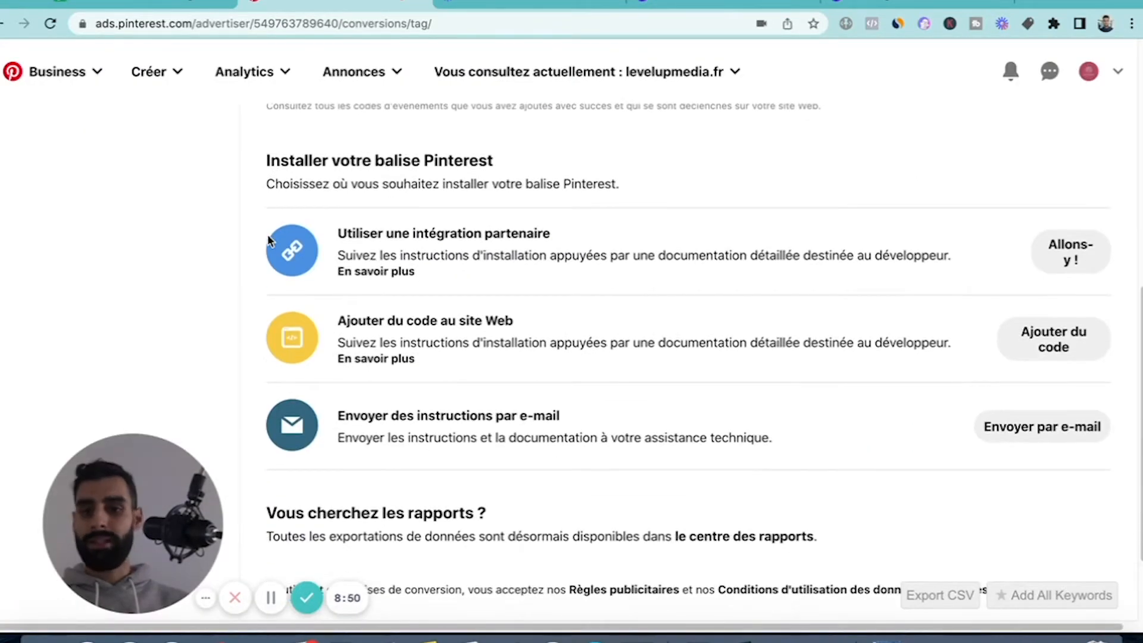
pyautogui.scroll(-3, 247, 242)
pyautogui.scroll(1, 424, 322)
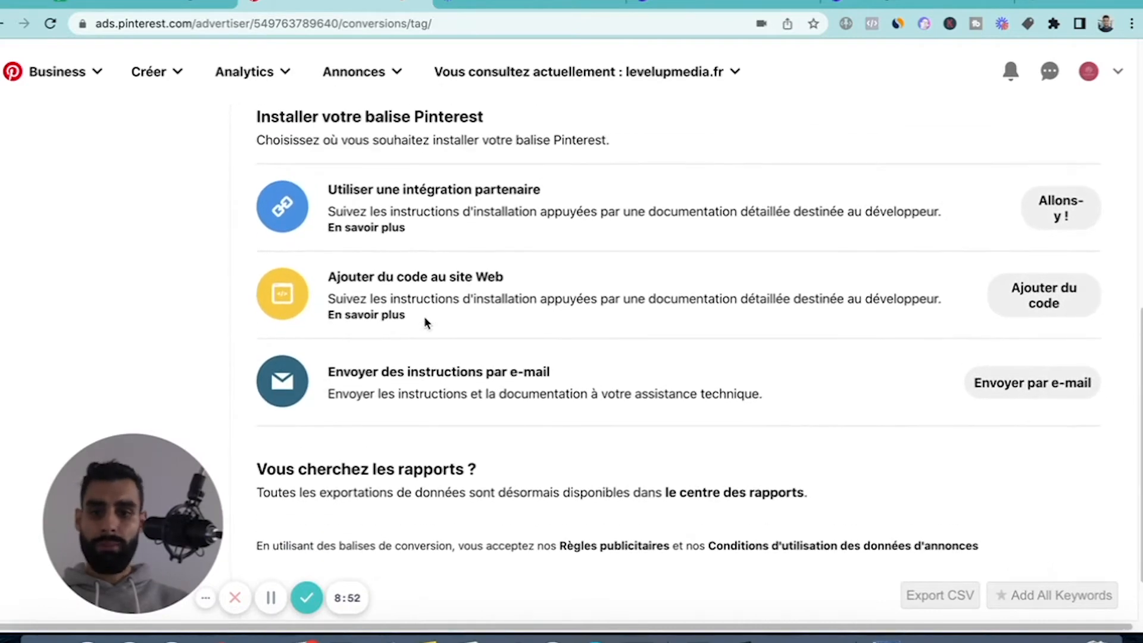
pyautogui.scroll(1, 629, 275)
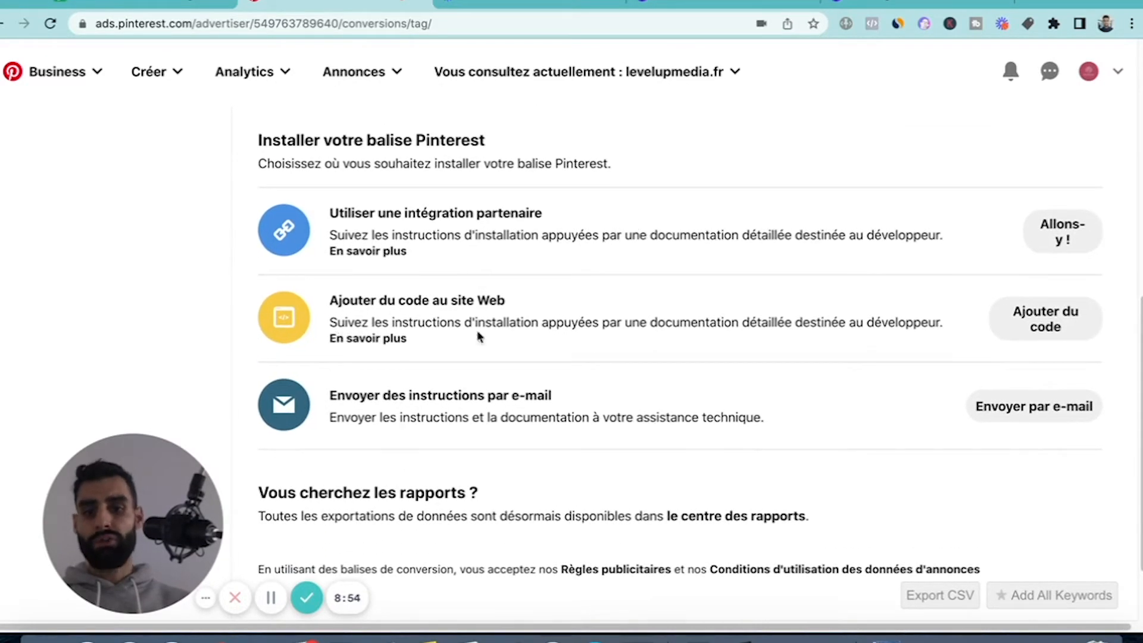
pyautogui.click(1016, 314)
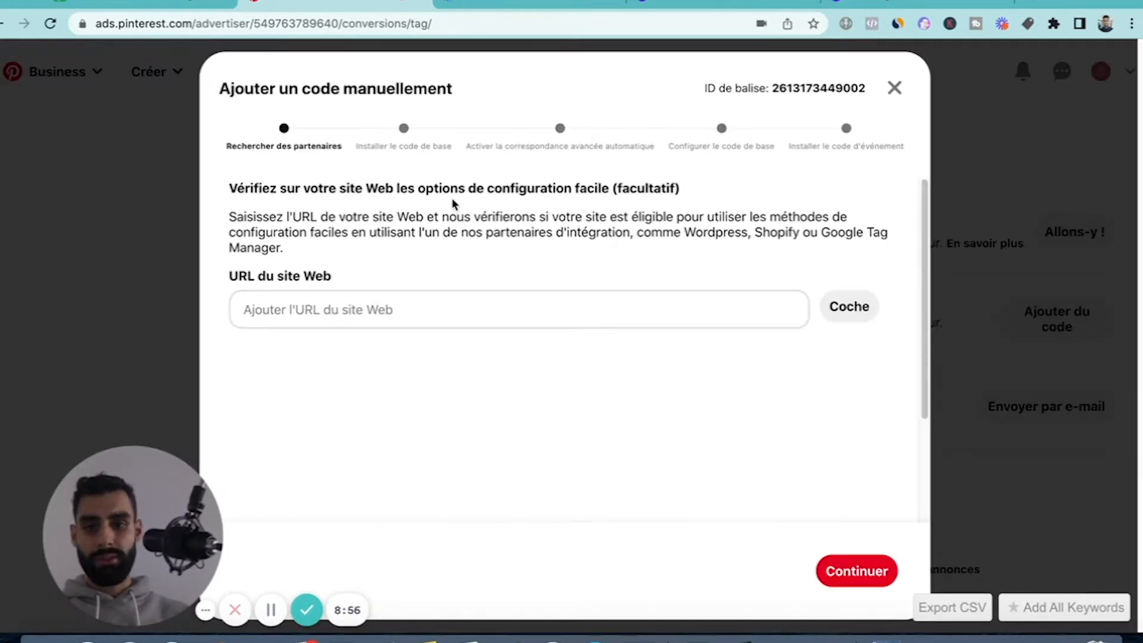
pyautogui.click(340, 317)
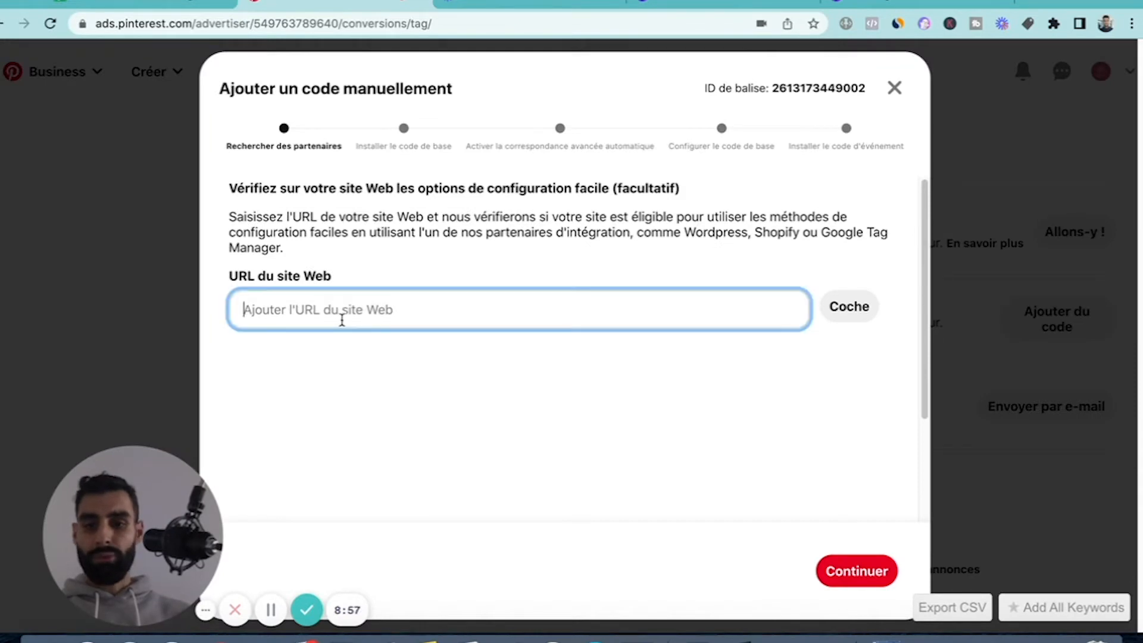
pyautogui.click(894, 89)
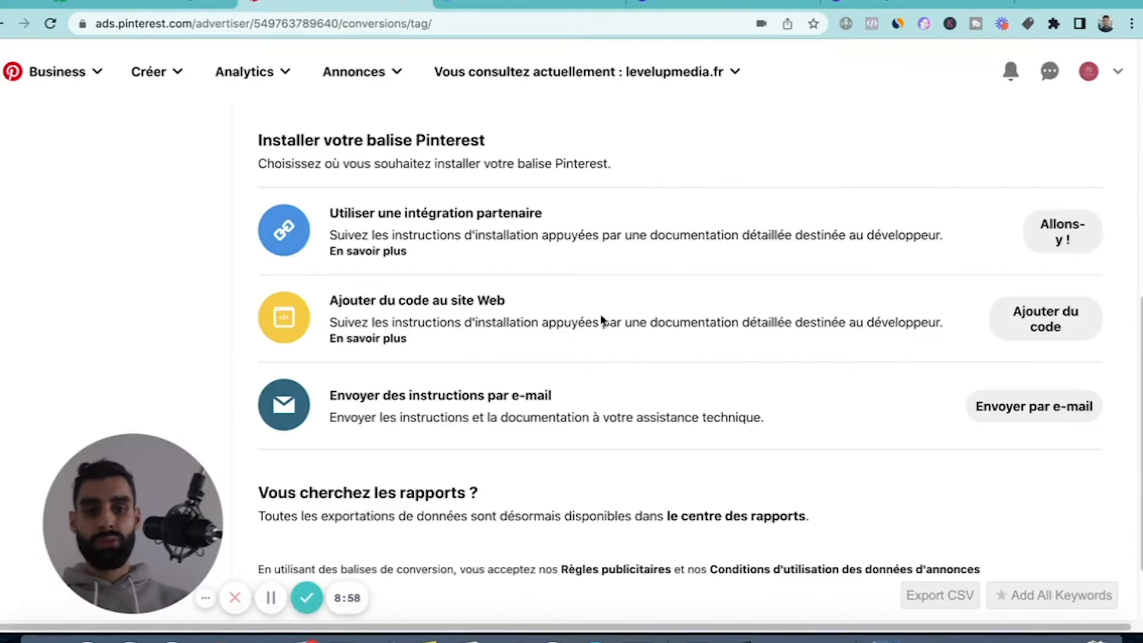
# Start adding the tag code to the website manually, continue without a website URL, and review the base code.
pyautogui.click(1068, 335)
pyautogui.click(315, 311)
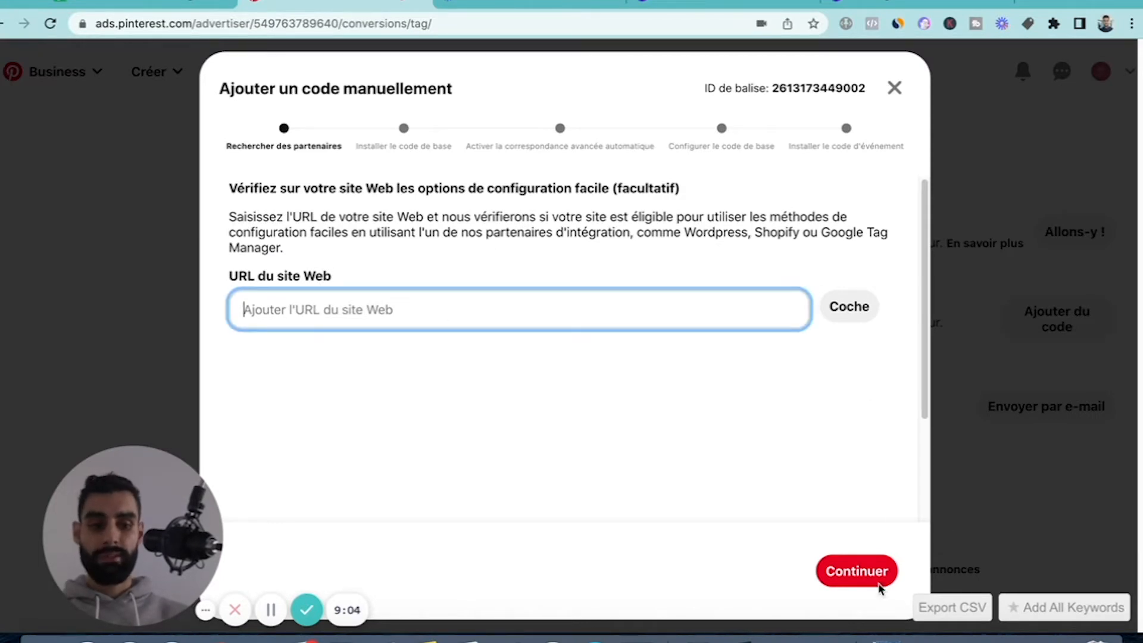
pyautogui.click(855, 570)
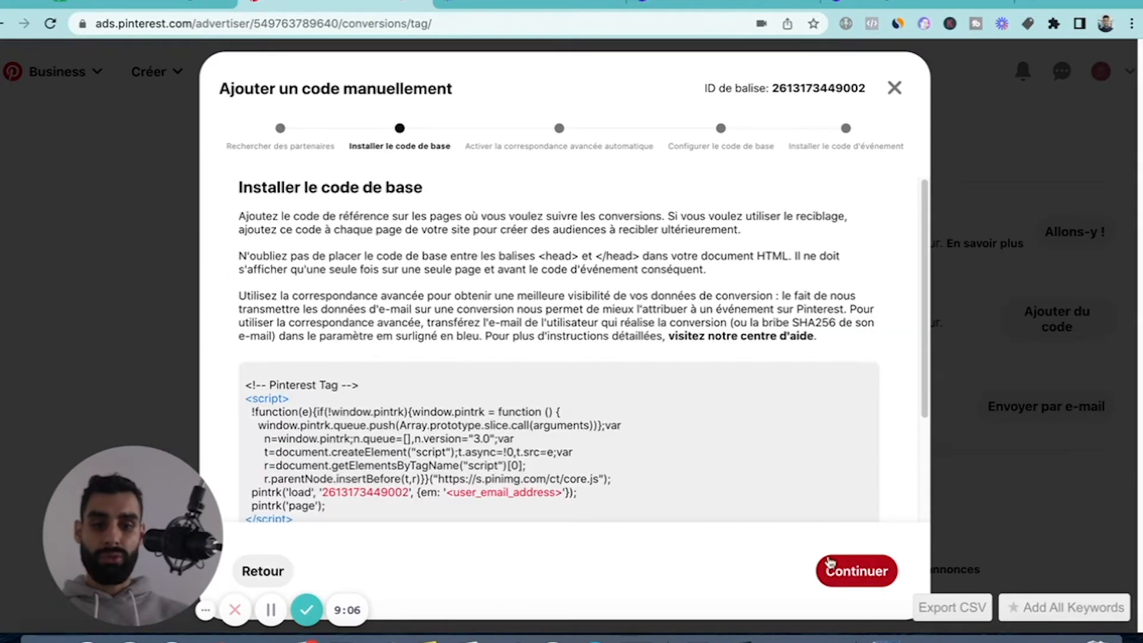
pyautogui.scroll(-3, 349, 229)
pyautogui.scroll(3, 350, 229)
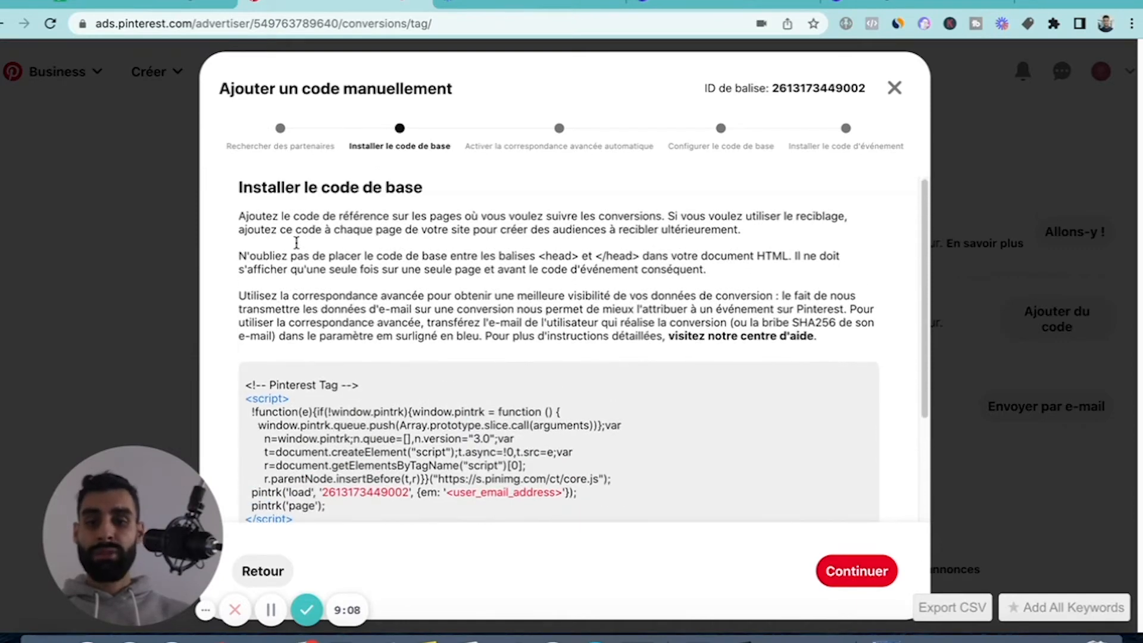
pyautogui.scroll(-3, 421, 265)
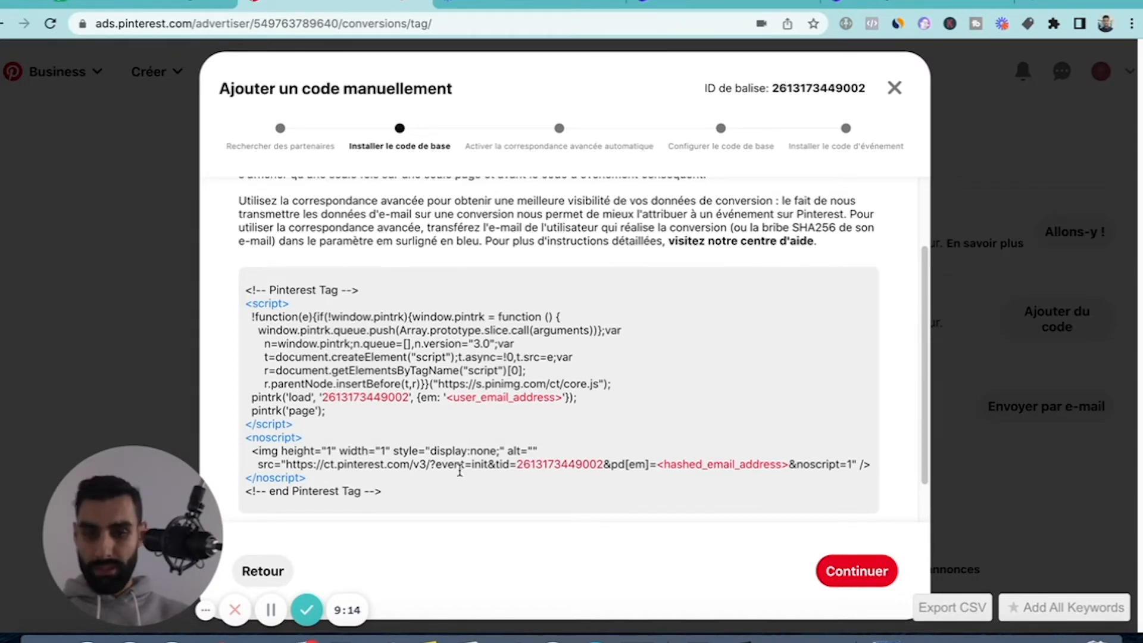
pyautogui.scroll(1, 409, 281)
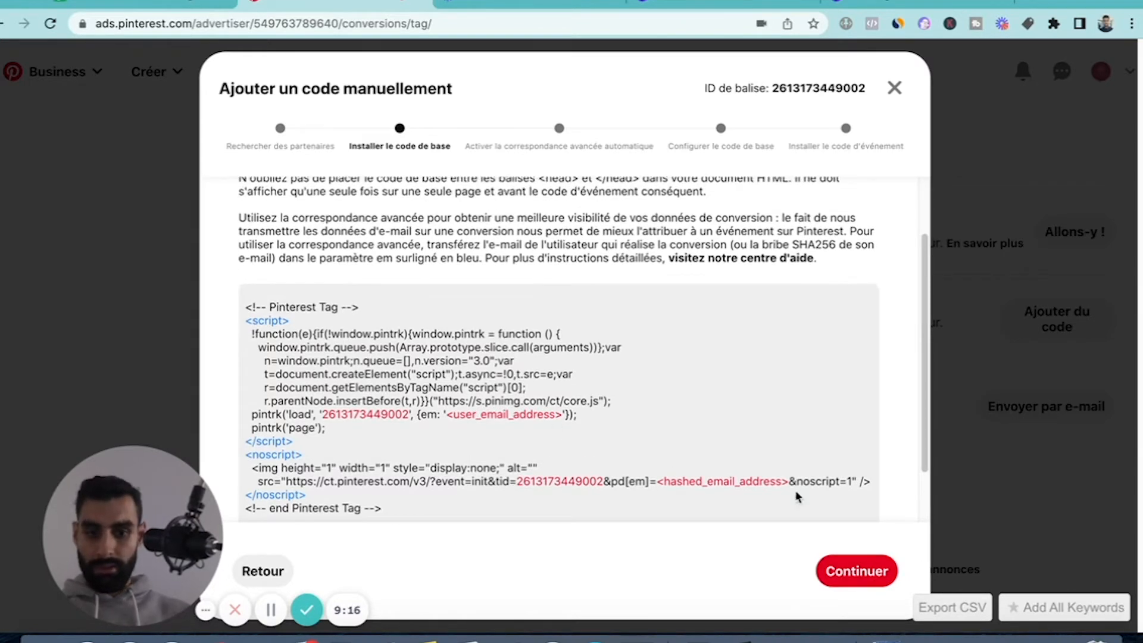
pyautogui.scroll(2, 552, 215)
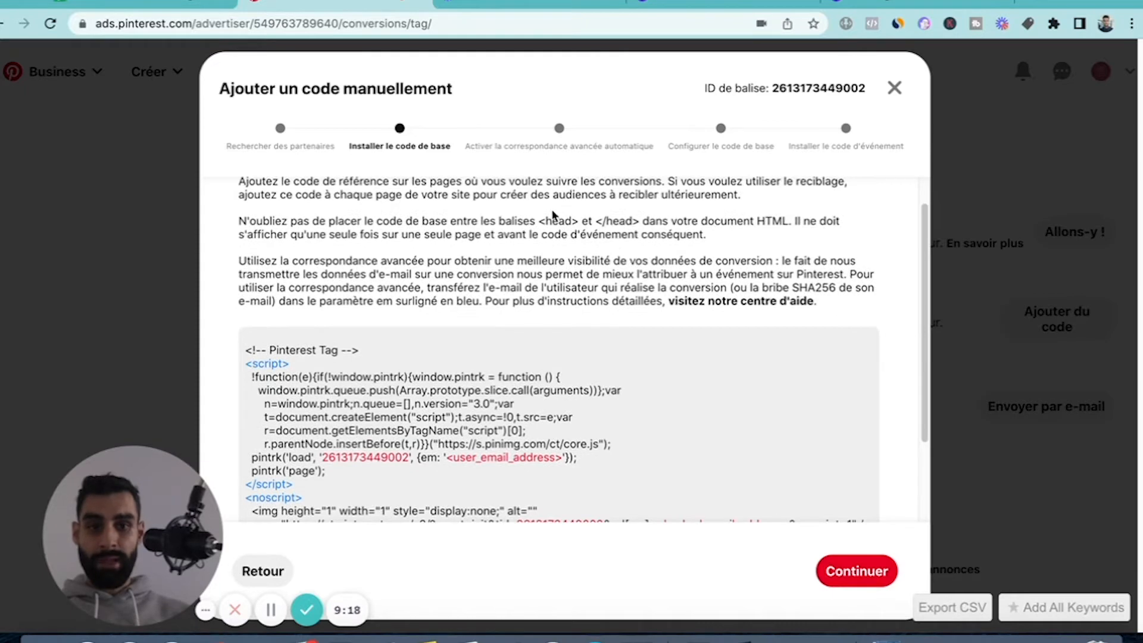
# Review the automatic advanced matching options with all customer information left enabled, and continue to the base code configuration.
pyautogui.click(845, 581)
pyautogui.scroll(-2, 439, 284)
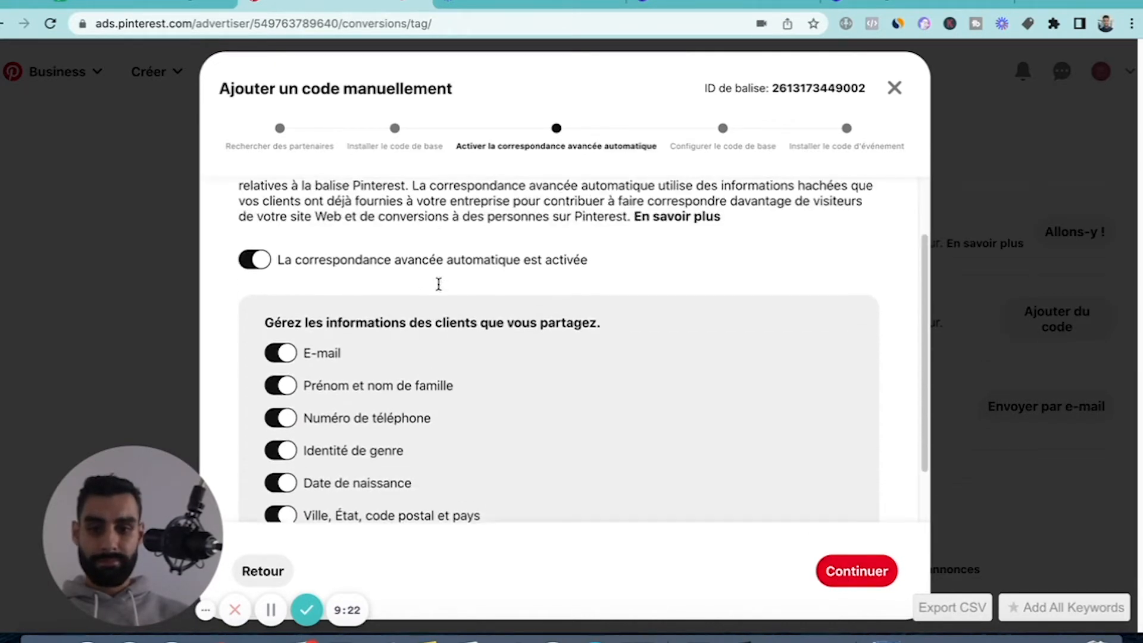
pyautogui.scroll(1, 297, 288)
pyautogui.scroll(1, 428, 310)
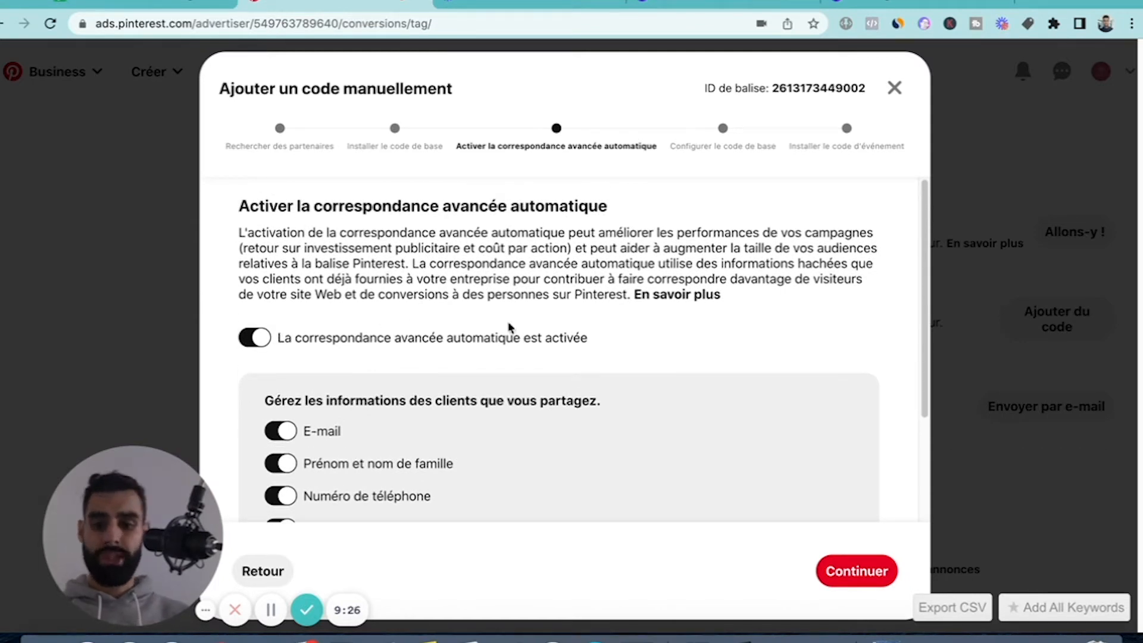
pyautogui.scroll(-2, 602, 332)
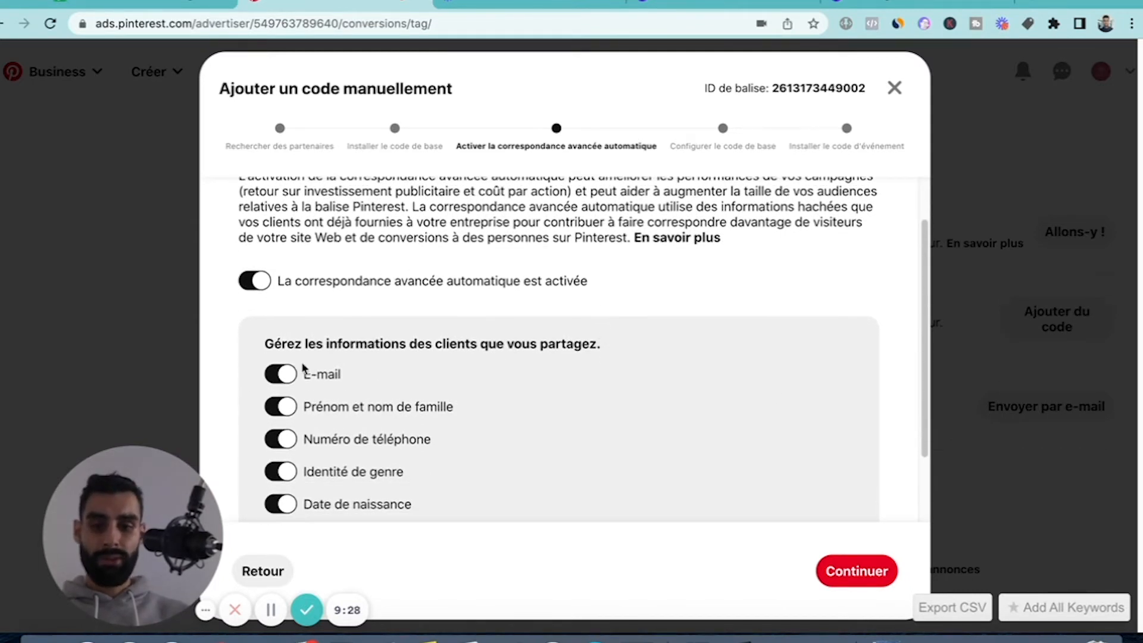
pyautogui.scroll(-3, 351, 438)
pyautogui.scroll(3, 376, 396)
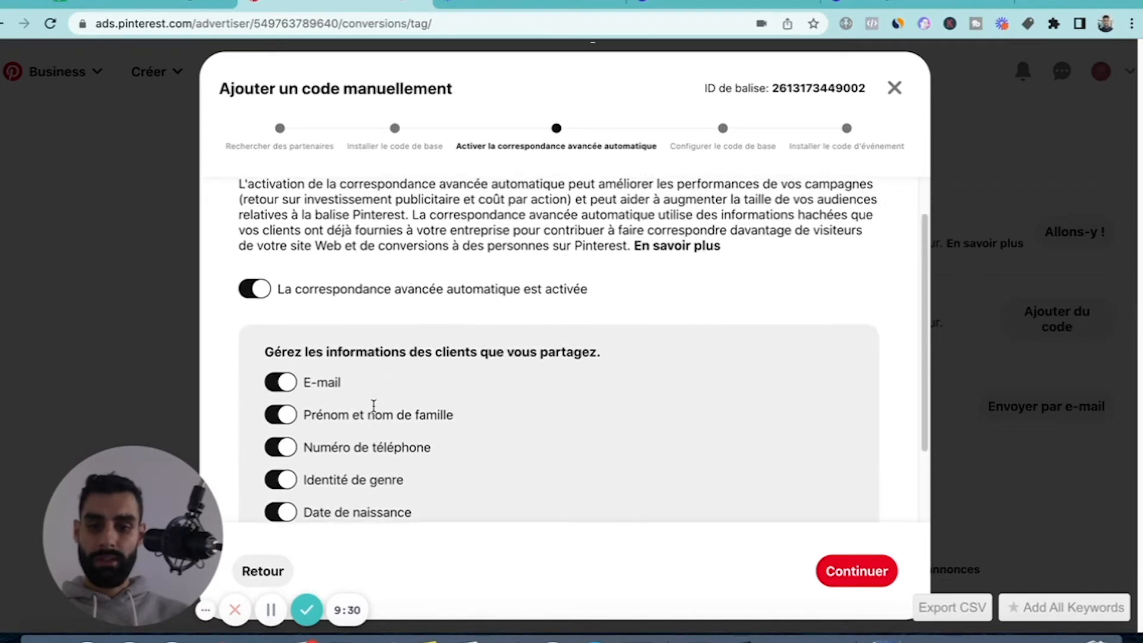
pyautogui.scroll(-1, 828, 323)
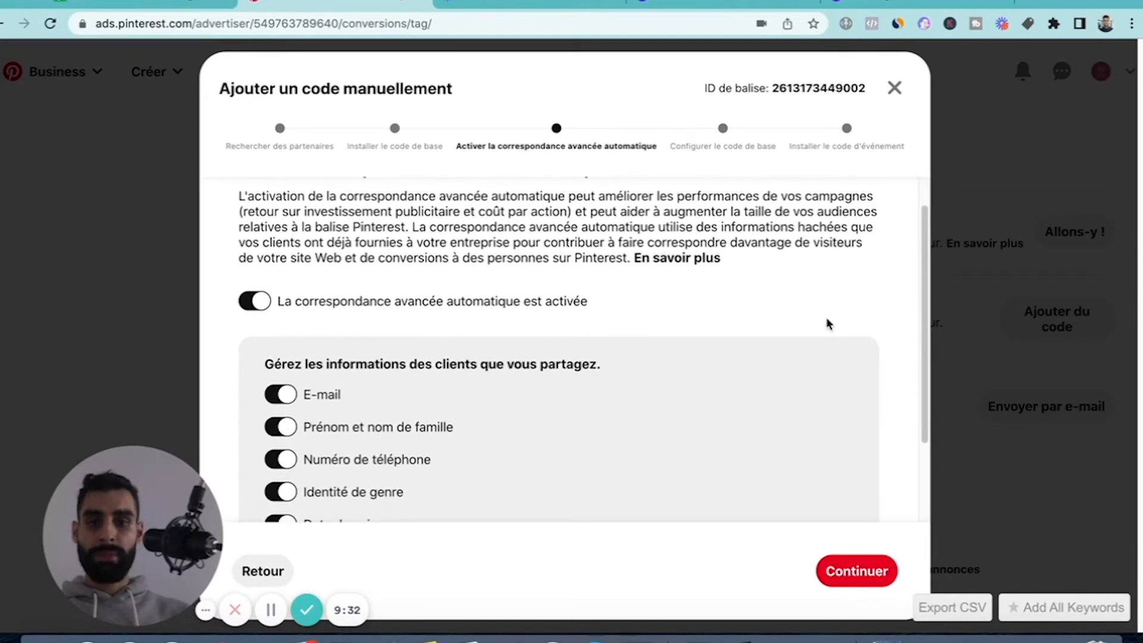
pyautogui.scroll(2, 825, 318)
pyautogui.scroll(-1, 830, 369)
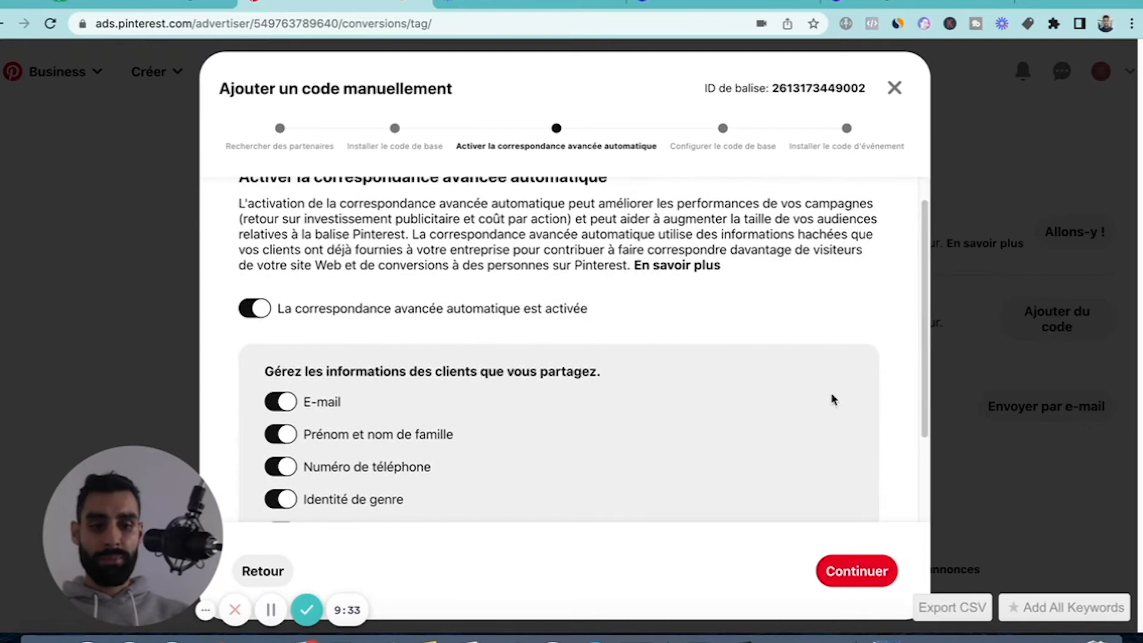
pyautogui.click(846, 572)
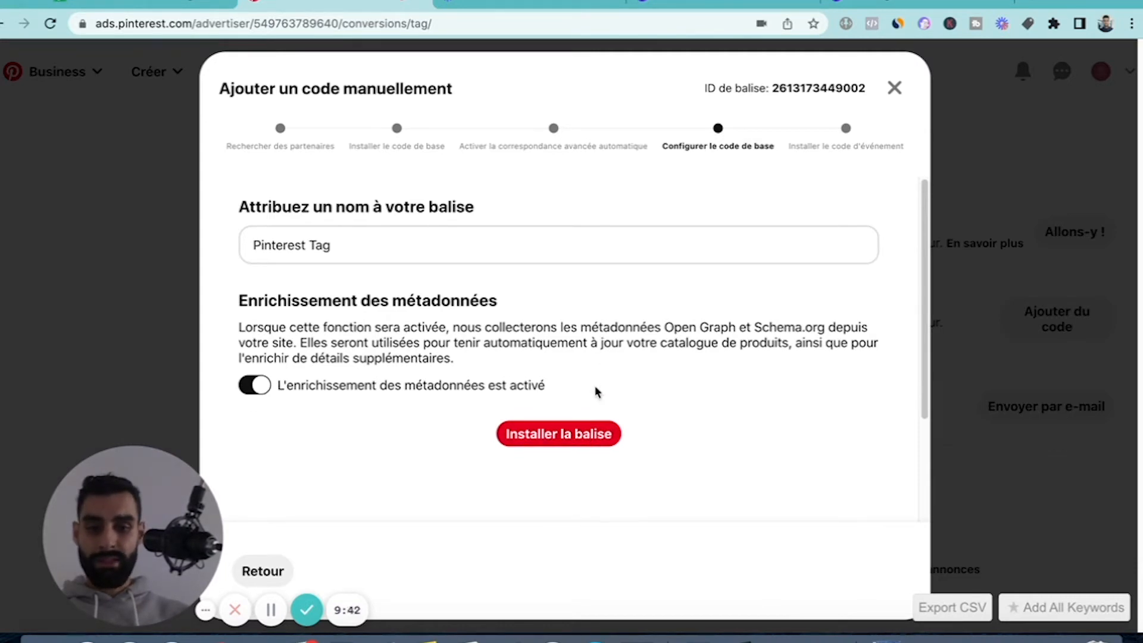
# Install the tag named Pinterest Tag with metadata enrichment enabled, and review the checkout and AddToCart event codes.
pyautogui.click(546, 434)
pyautogui.scroll(-7, 563, 350)
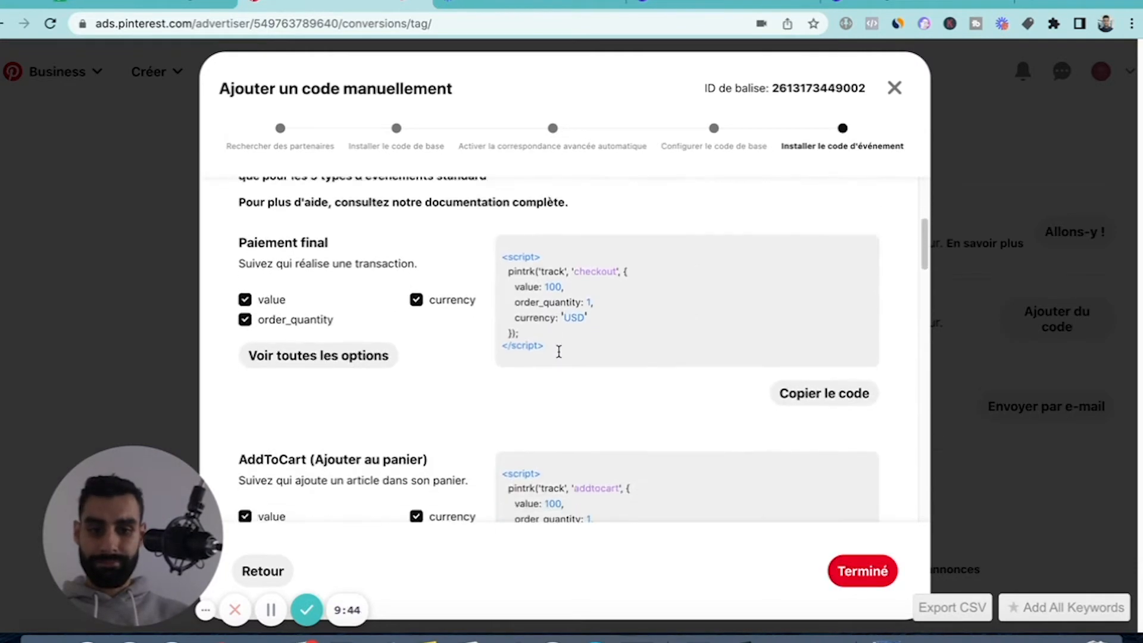
pyautogui.scroll(3, 358, 270)
pyautogui.scroll(-2, 421, 291)
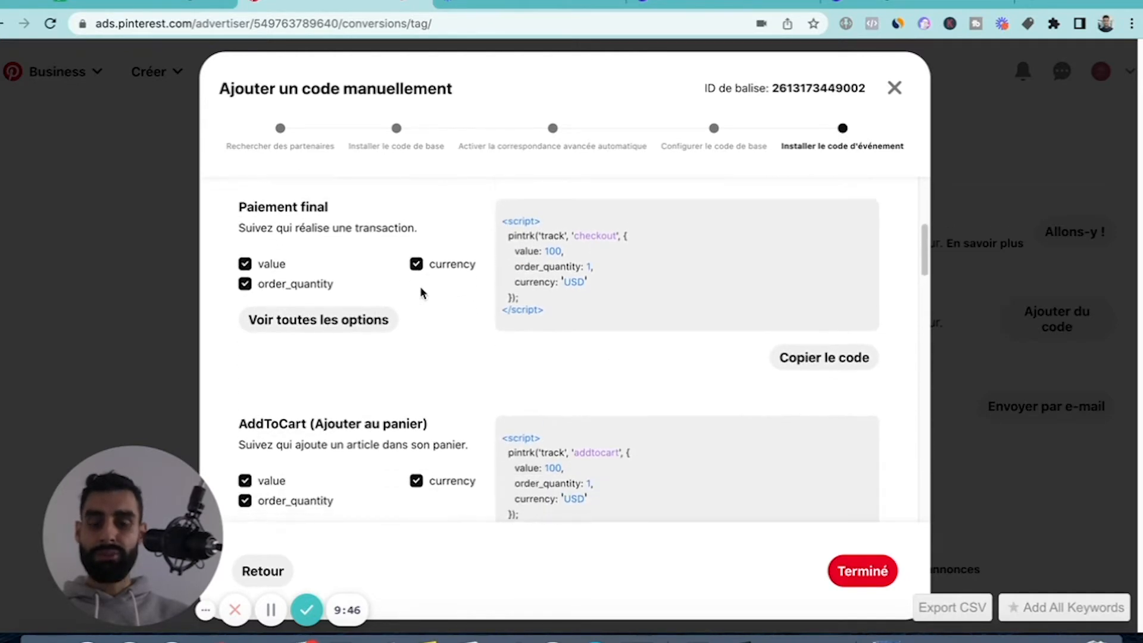
pyautogui.scroll(2, 421, 291)
pyautogui.scroll(-1, 420, 287)
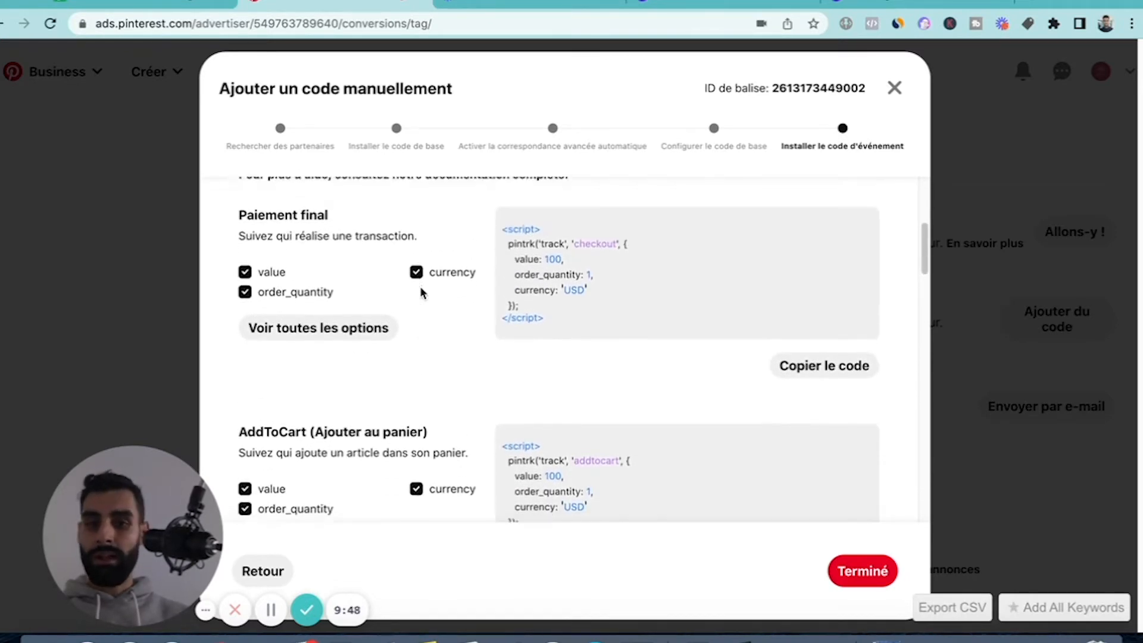
pyautogui.scroll(-6, 427, 359)
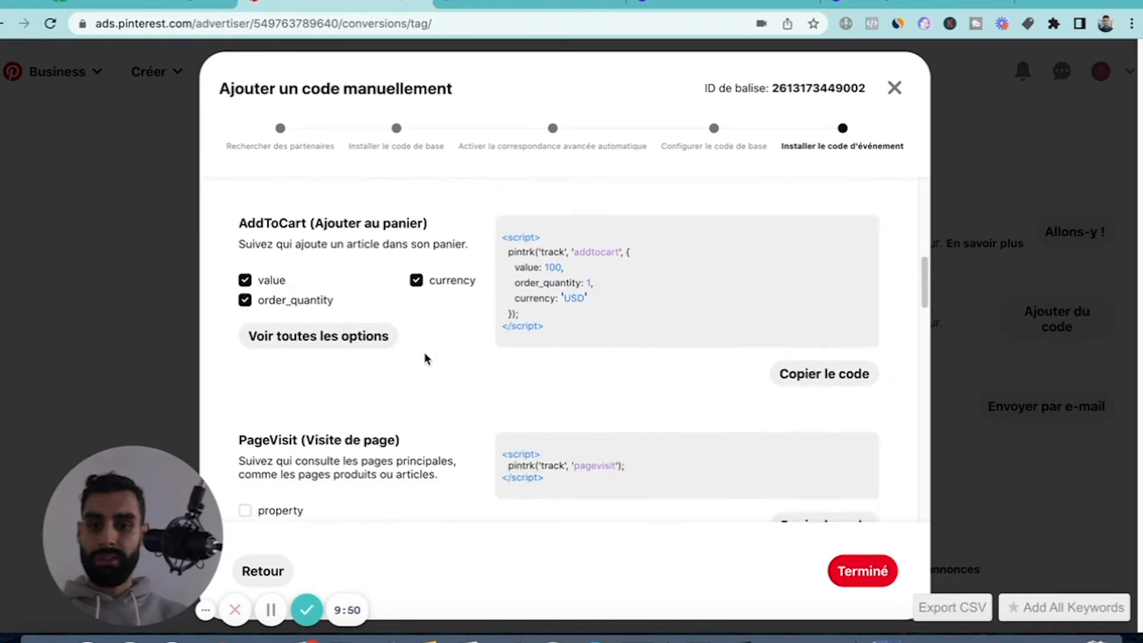
pyautogui.scroll(2, 427, 359)
pyautogui.scroll(5, 426, 359)
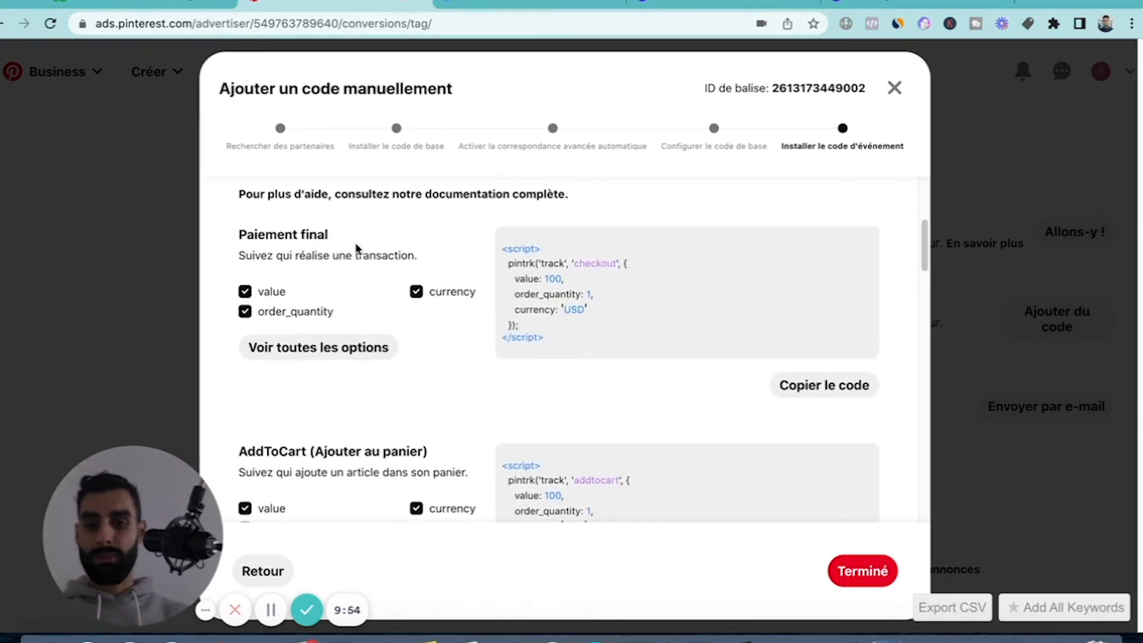
pyautogui.scroll(-1, 286, 249)
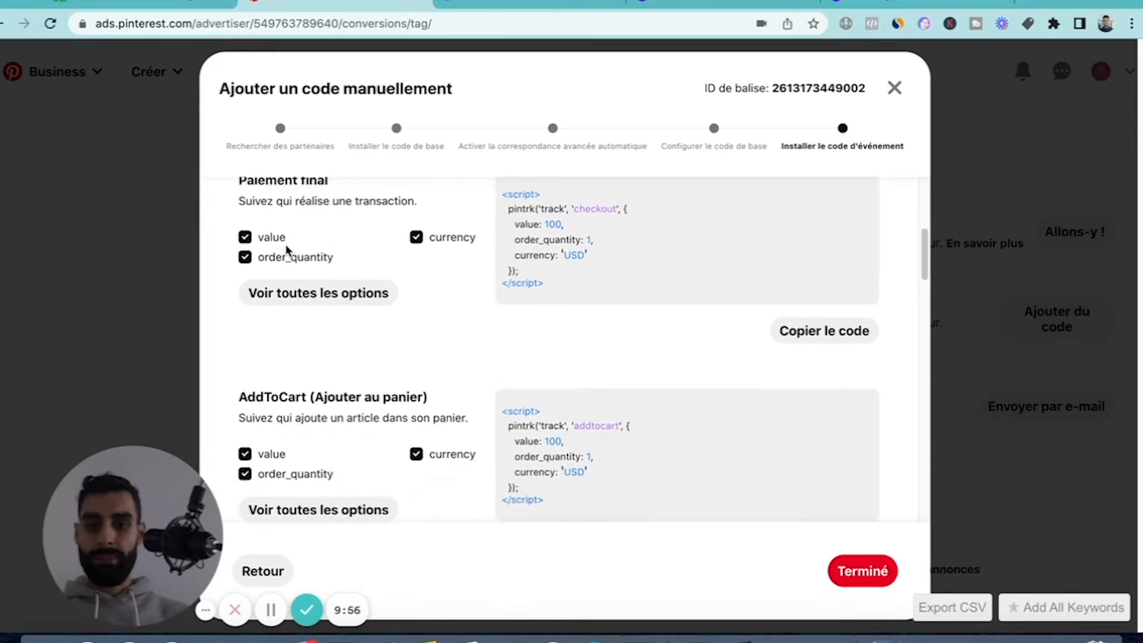
pyautogui.scroll(1, 286, 245)
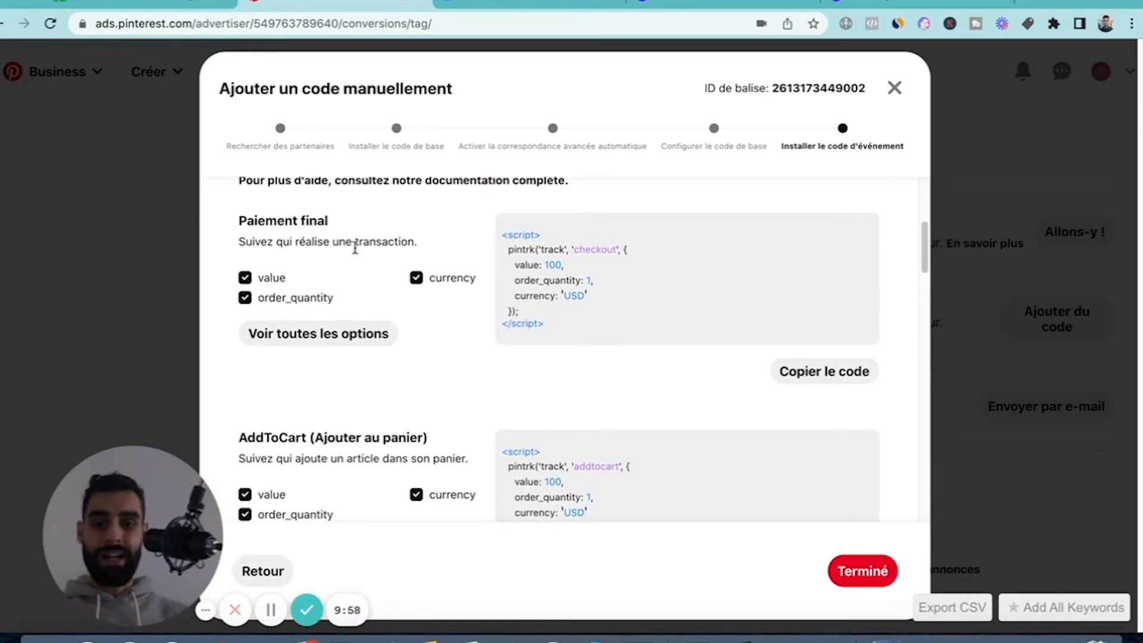
pyautogui.scroll(-4, 364, 299)
pyautogui.scroll(1, 333, 284)
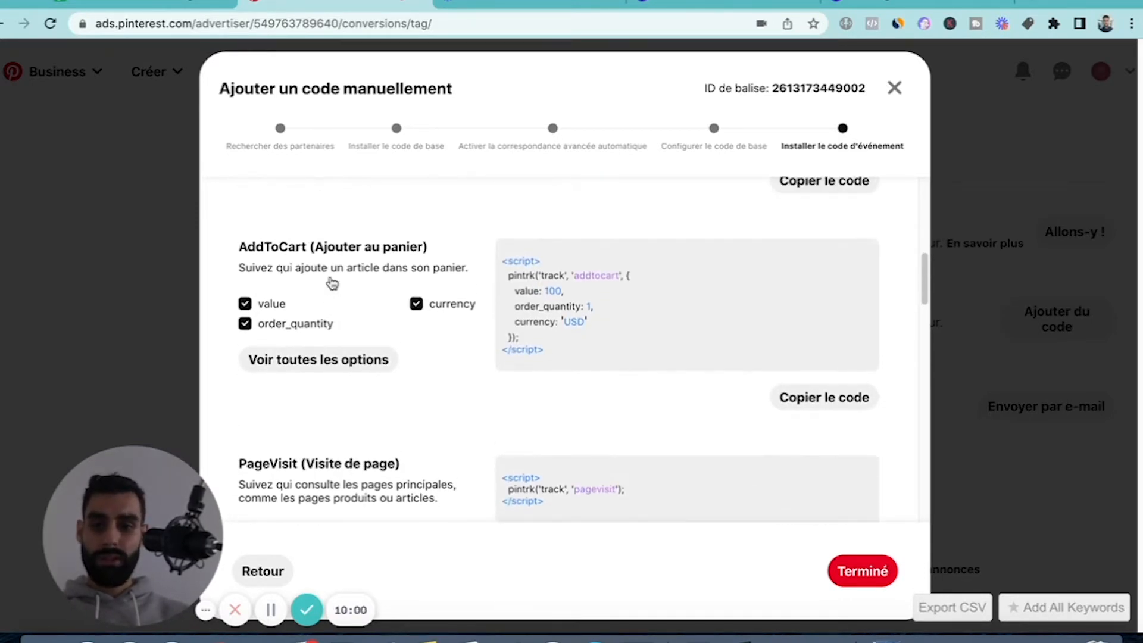
# Review the remaining event codes from PageVisit through Lead, Search and ViewCategory, and close the manual code setup.
pyautogui.scroll(-3, 482, 270)
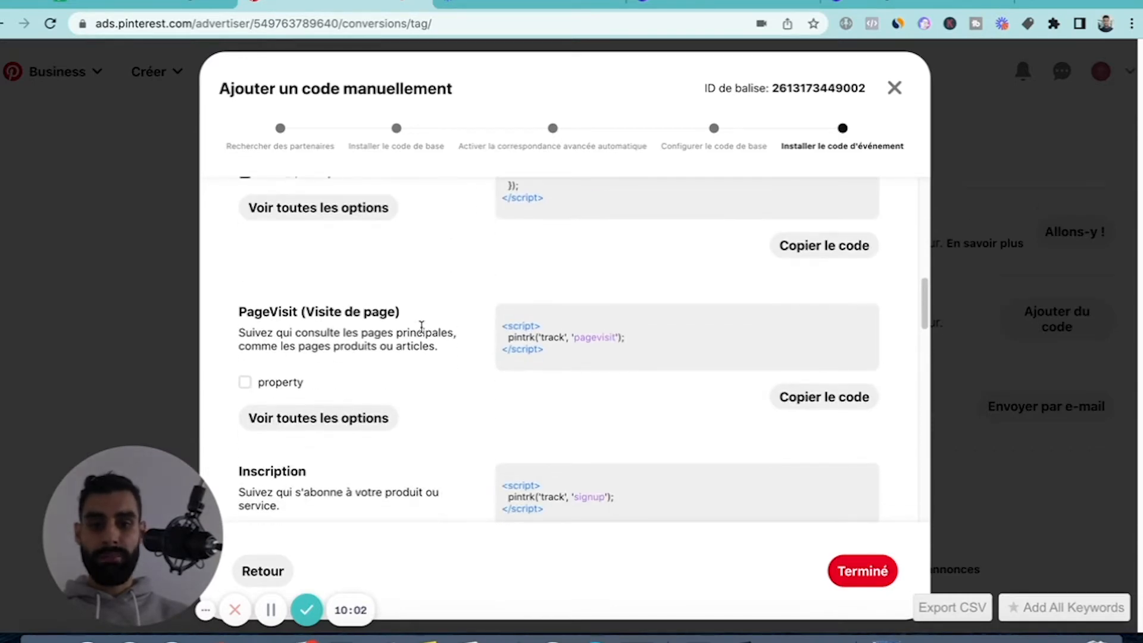
pyautogui.scroll(-15, 402, 334)
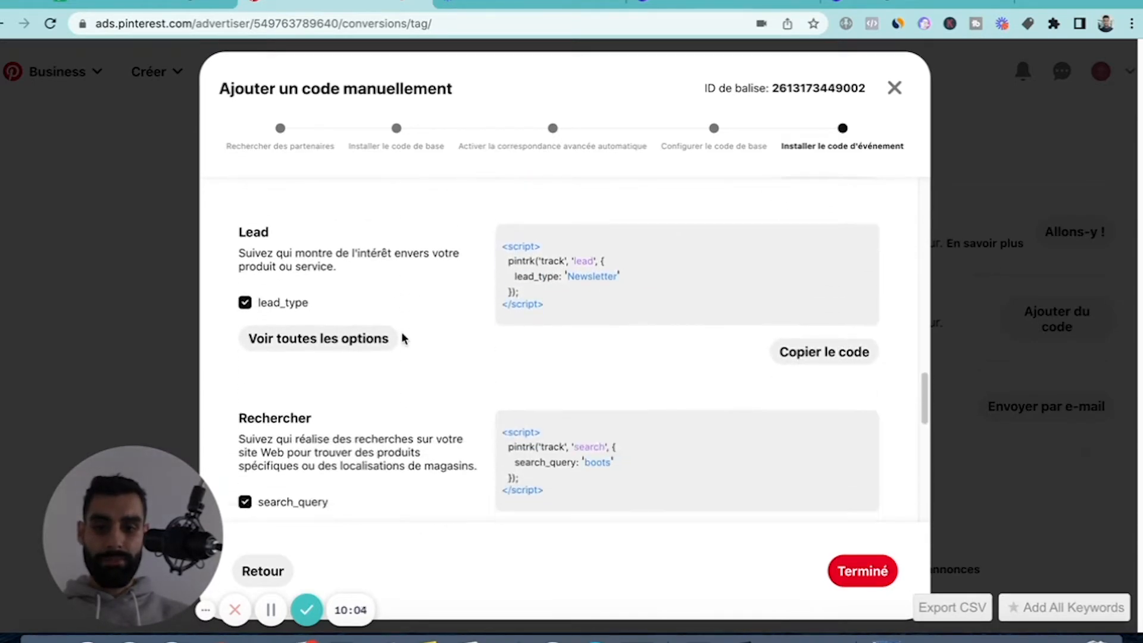
pyautogui.scroll(-2, 402, 338)
pyautogui.scroll(5, 401, 334)
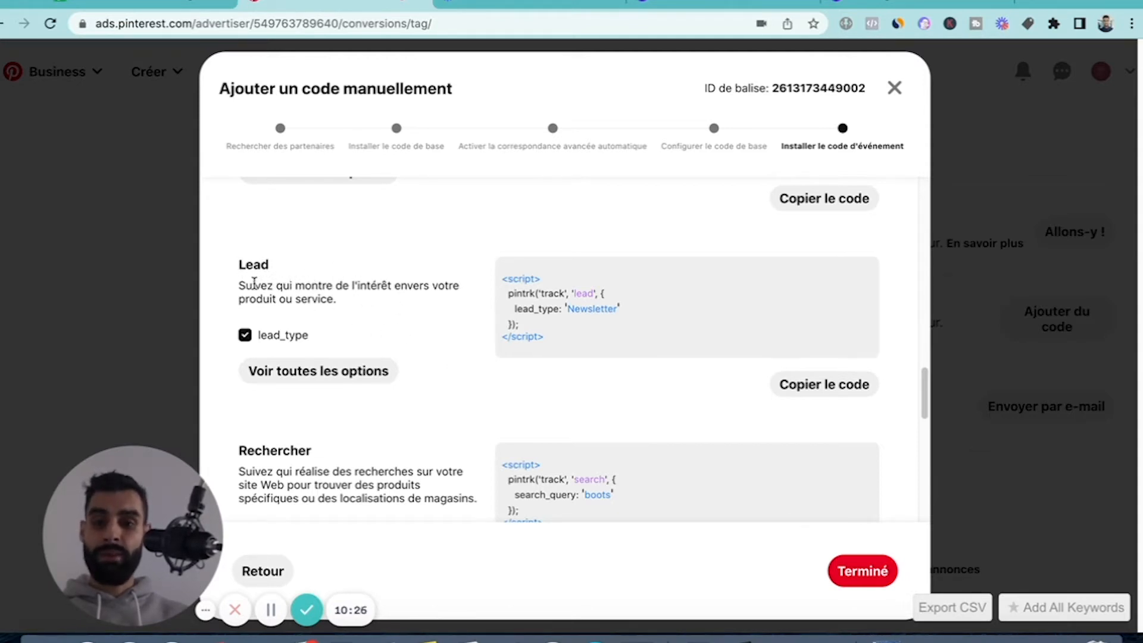
pyautogui.scroll(-5, 410, 327)
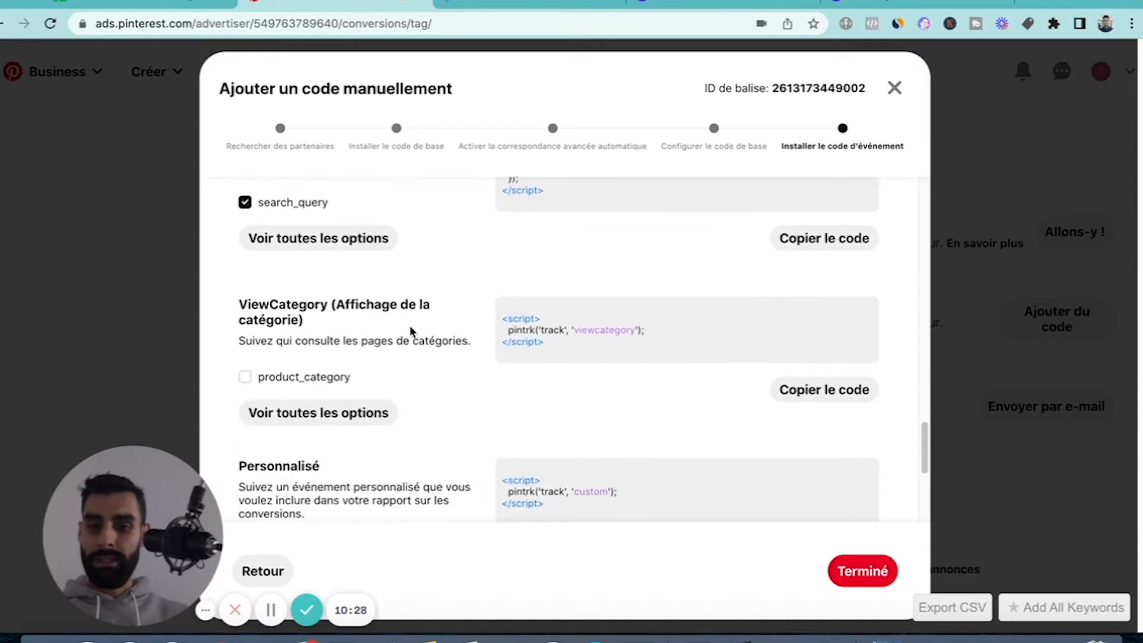
pyautogui.scroll(4, 409, 326)
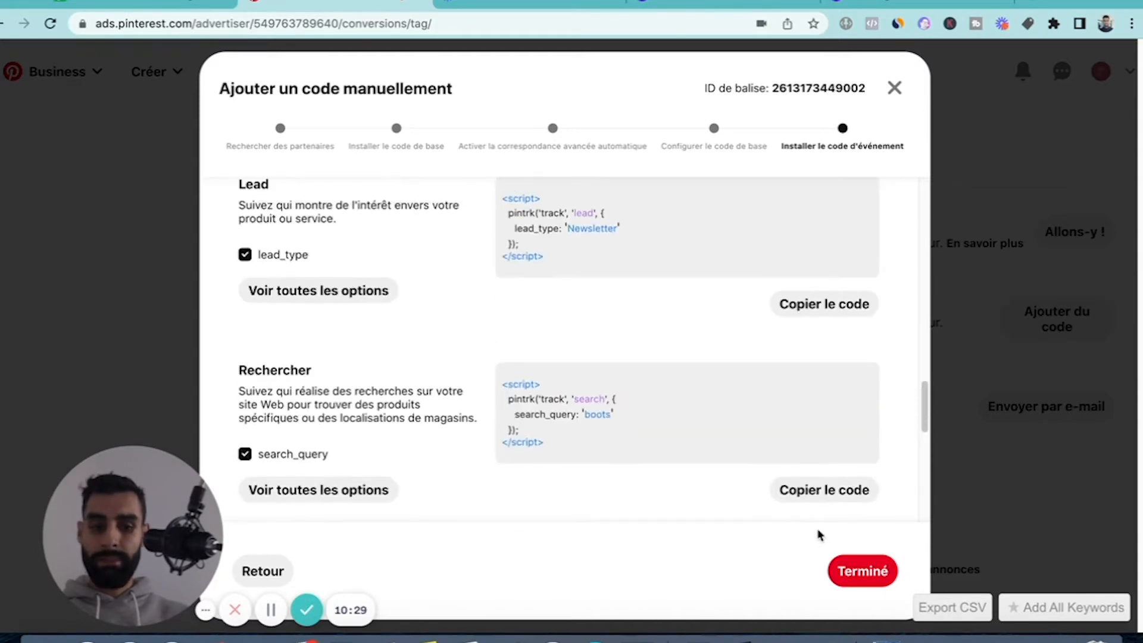
pyautogui.click(895, 88)
pyautogui.scroll(-2, 503, 392)
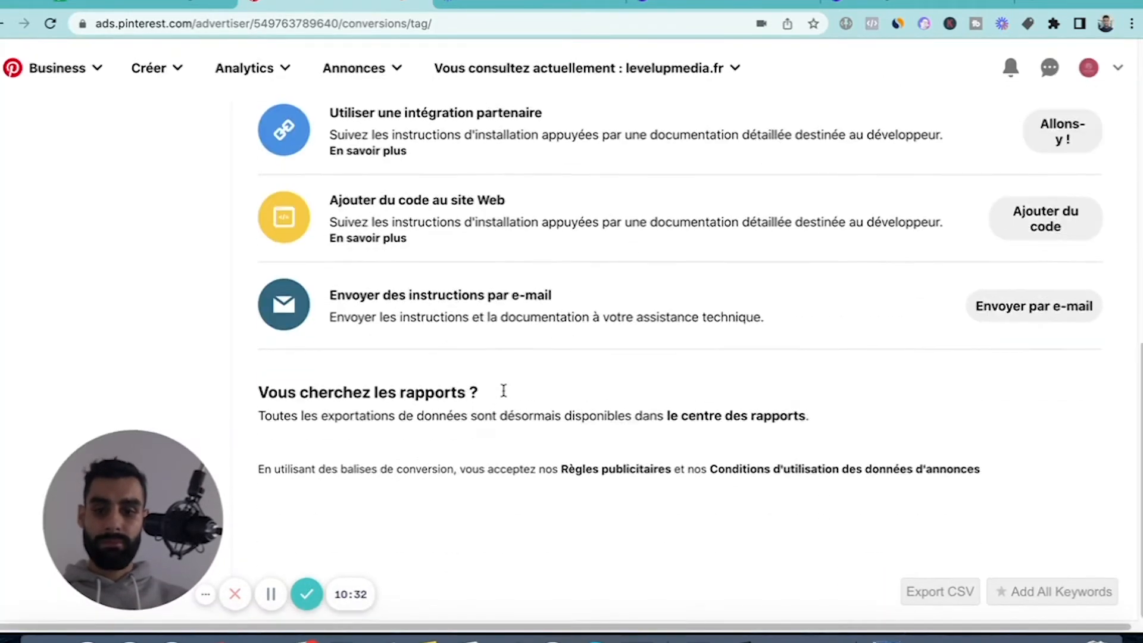
pyautogui.scroll(10, 503, 393)
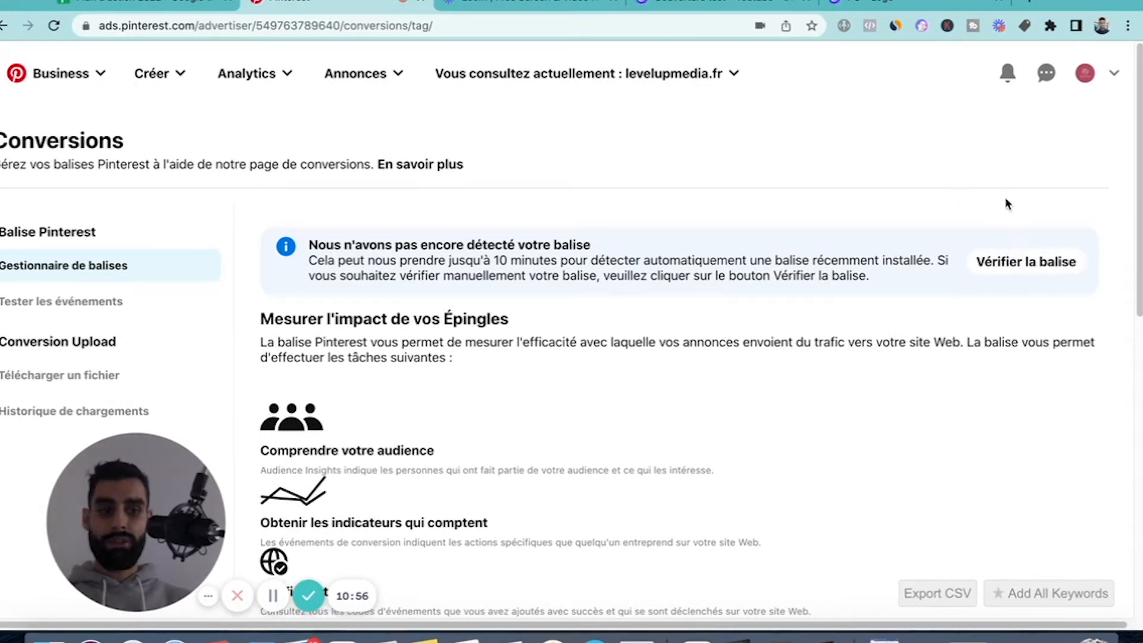
# Open the manual tag verification form, check its website field, and close it without validating a site.
pyautogui.click(1025, 262)
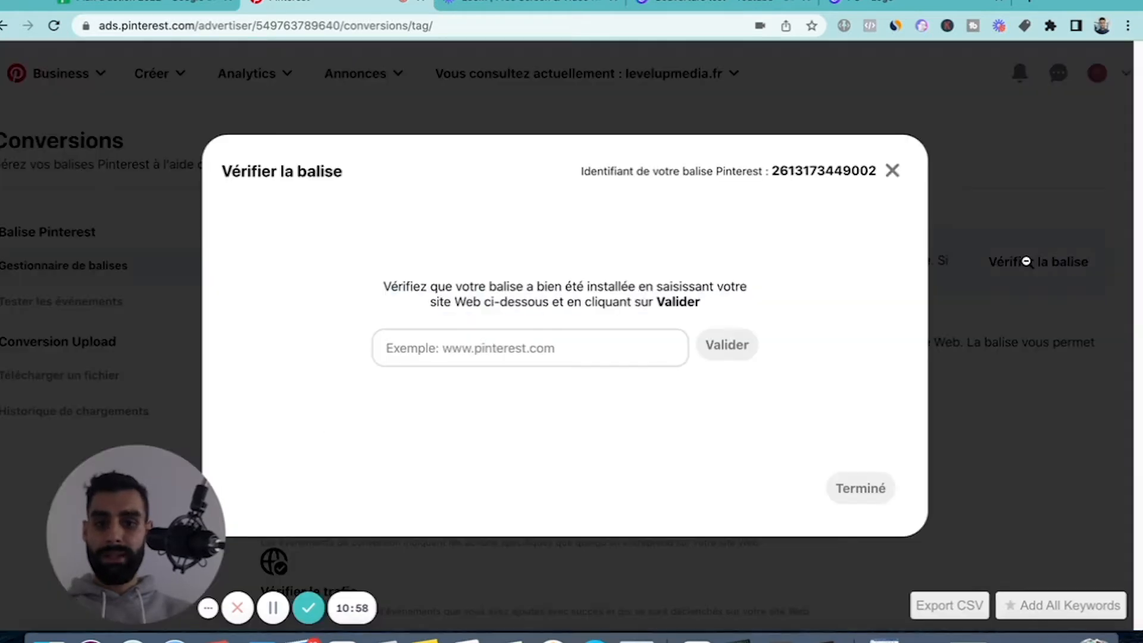
pyautogui.click(483, 355)
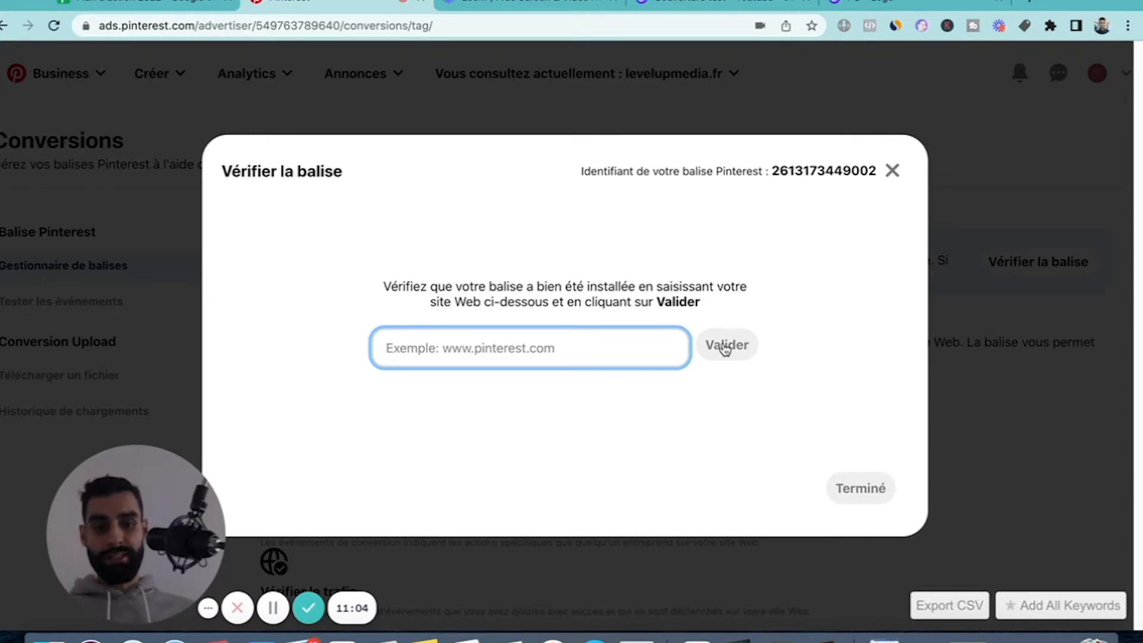
pyautogui.click(892, 171)
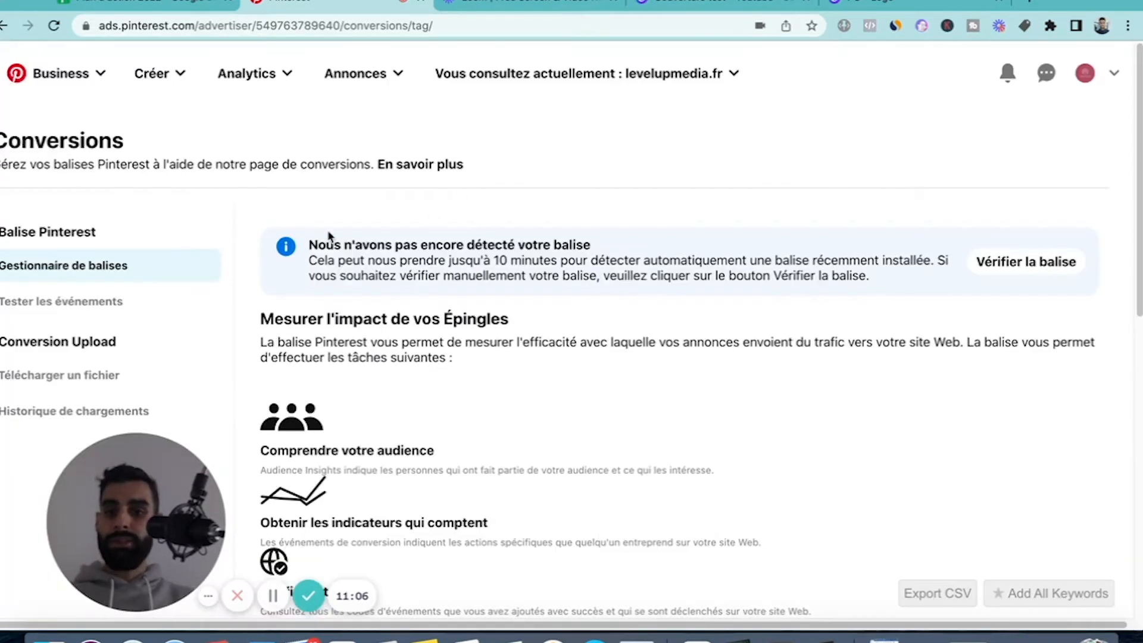
# Open the event testing page for the Pinterest tag and look over its activity section.
pyautogui.click(87, 297)
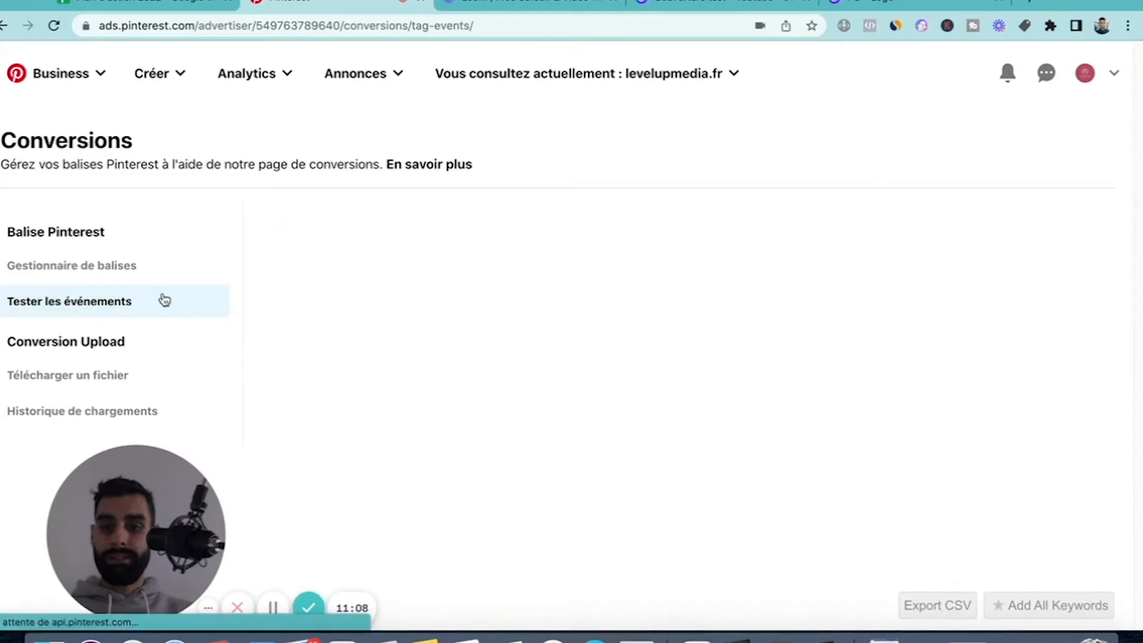
pyautogui.scroll(-3, 605, 327)
pyautogui.scroll(2, 467, 366)
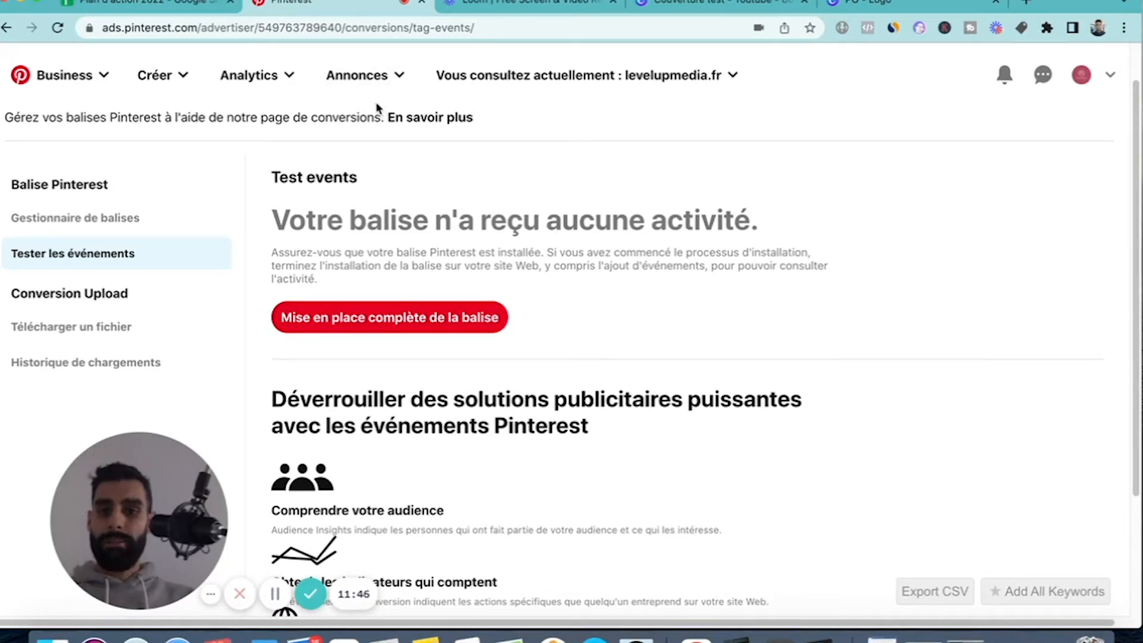
# Open the ad account's billing settings and examine the business information, tax and agency fields.
pyautogui.click(360, 75)
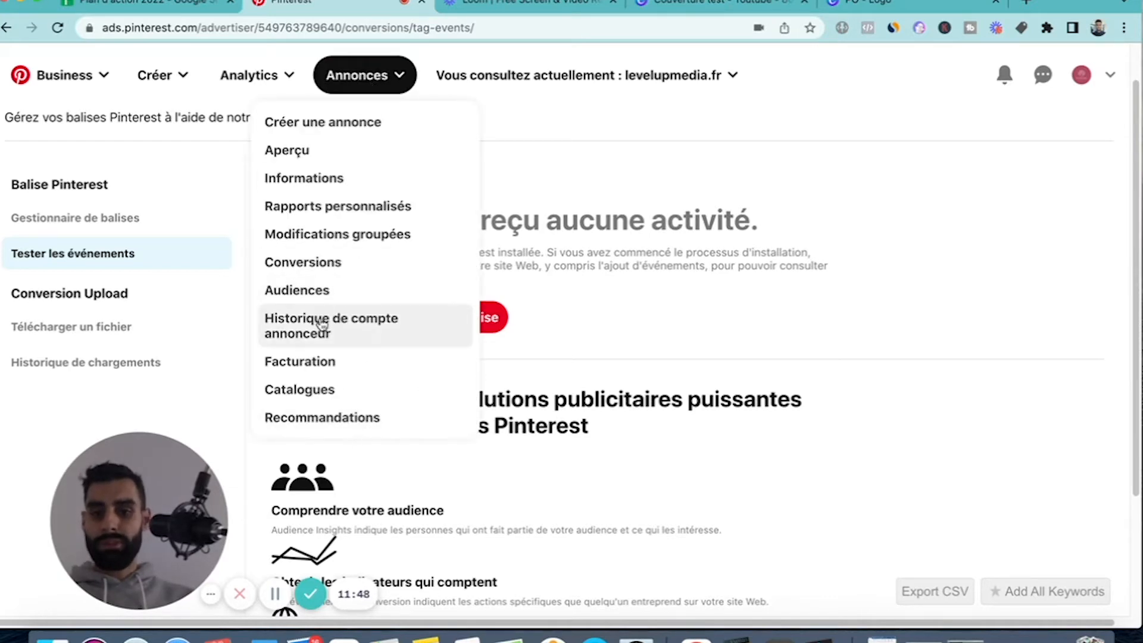
pyautogui.click(315, 363)
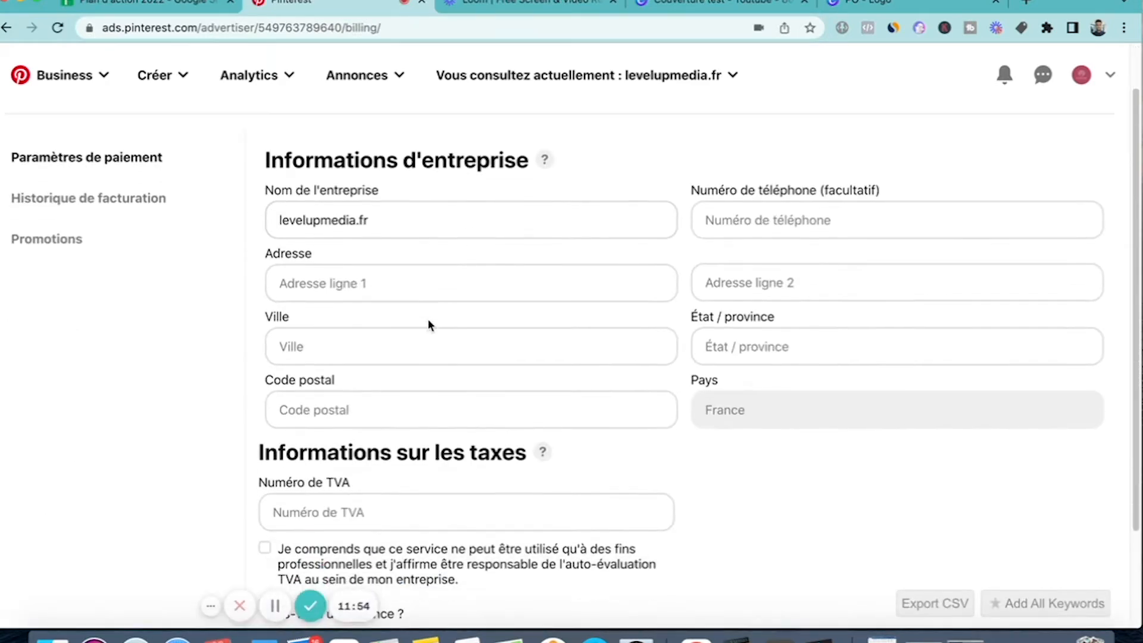
pyautogui.scroll(-3, 352, 327)
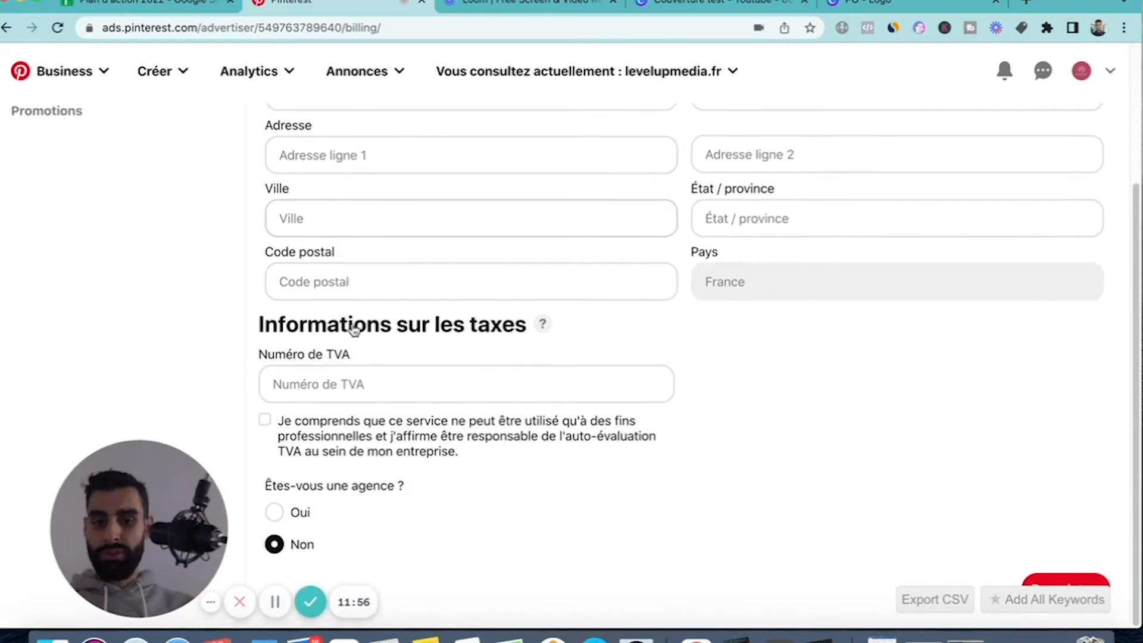
pyautogui.scroll(2, 352, 327)
pyautogui.scroll(-2, 352, 324)
pyautogui.scroll(1, 353, 324)
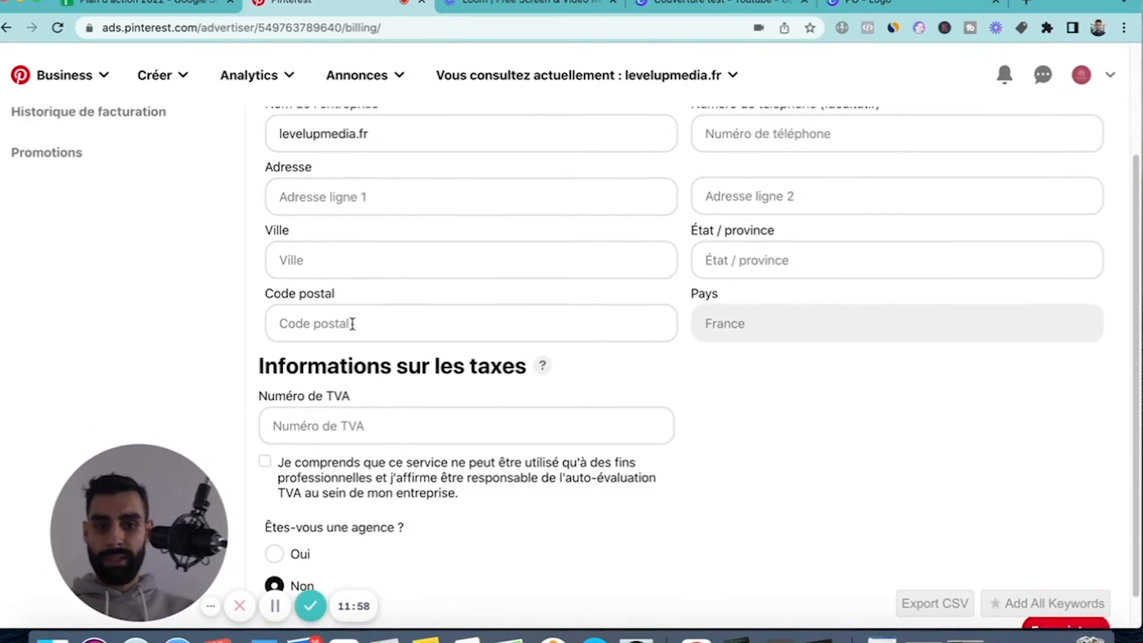
pyautogui.scroll(3, 352, 324)
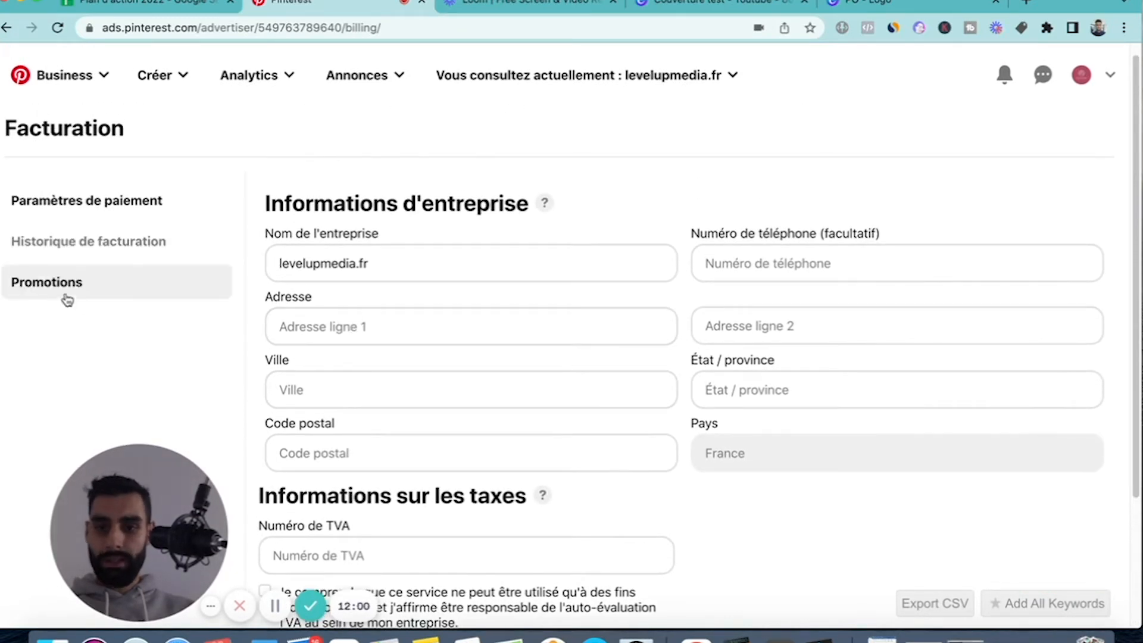
pyautogui.scroll(-3, 470, 355)
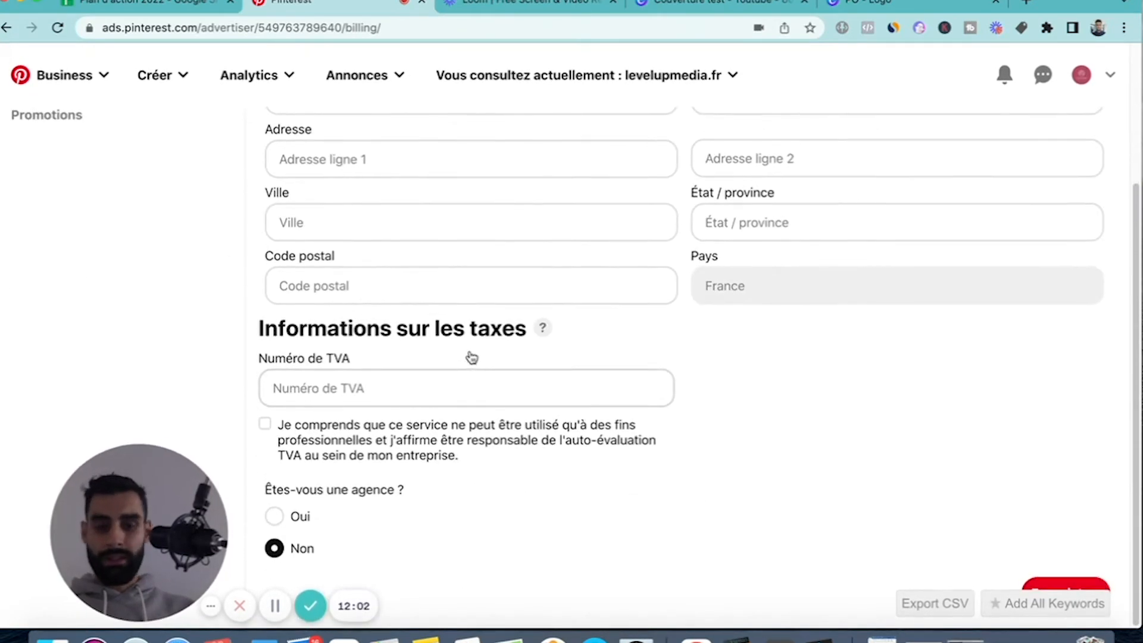
pyautogui.scroll(1, 720, 425)
pyautogui.scroll(-1, 720, 425)
pyautogui.scroll(3, 719, 425)
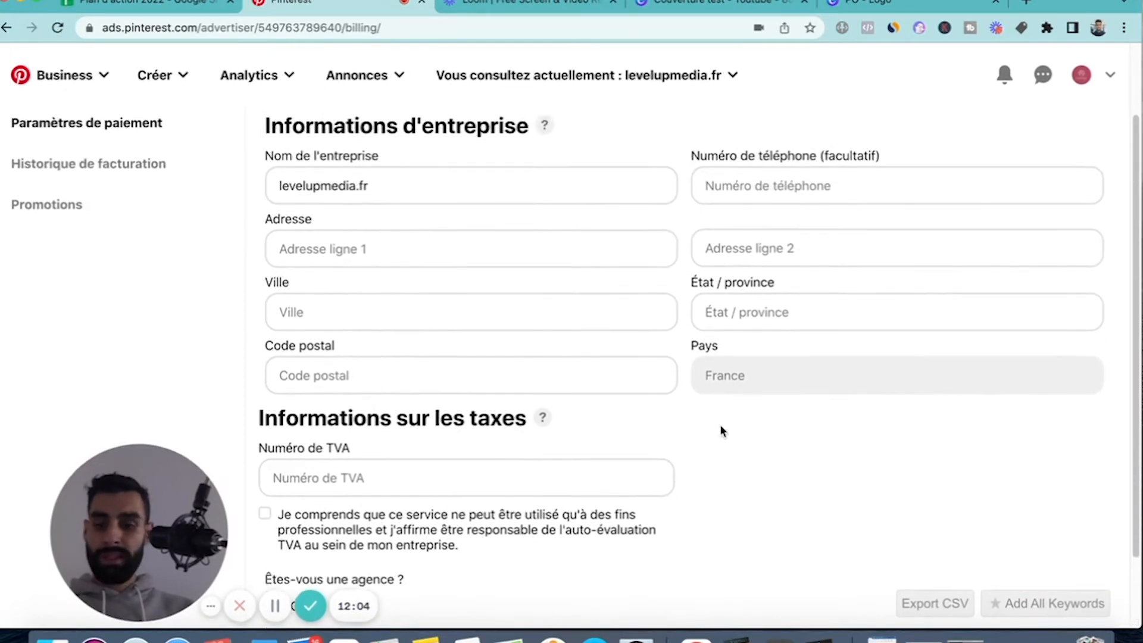
pyautogui.scroll(-3, 720, 425)
pyautogui.scroll(3, 720, 425)
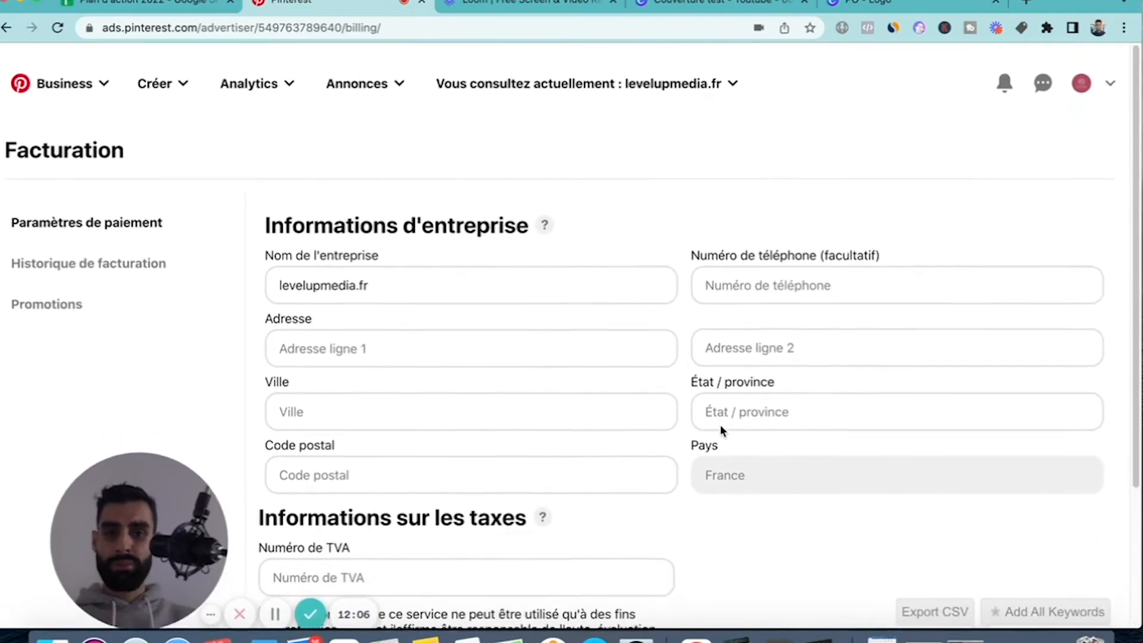
# Open the product catalogues page and examine the website claiming section and the new data source form.
pyautogui.click(359, 87)
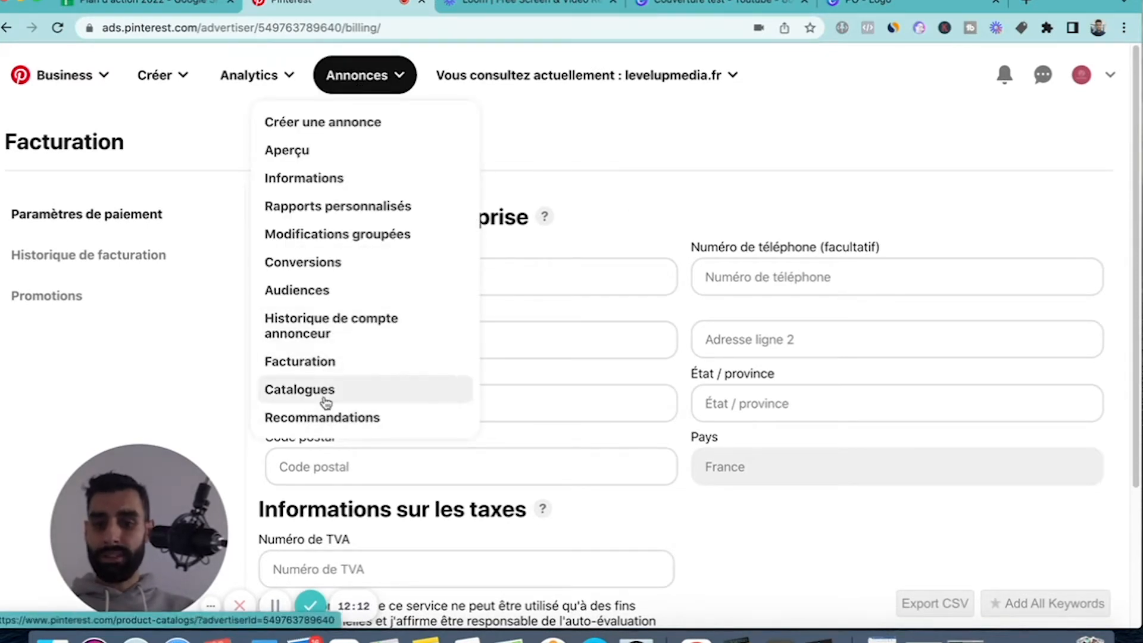
pyautogui.click(384, 77)
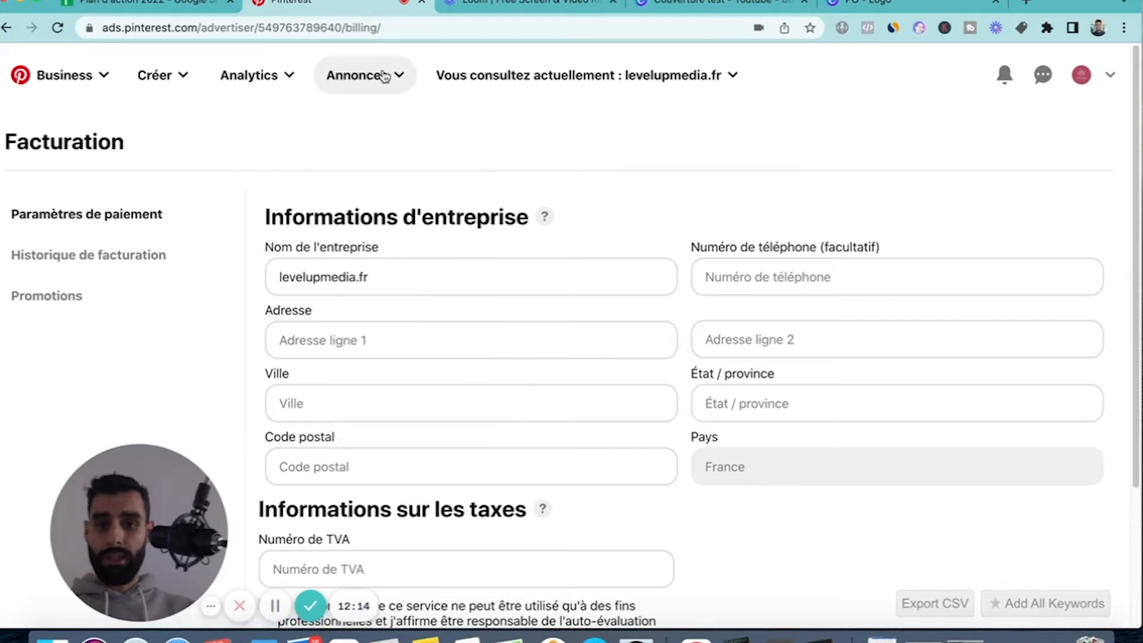
pyautogui.click(384, 76)
pyautogui.click(324, 388)
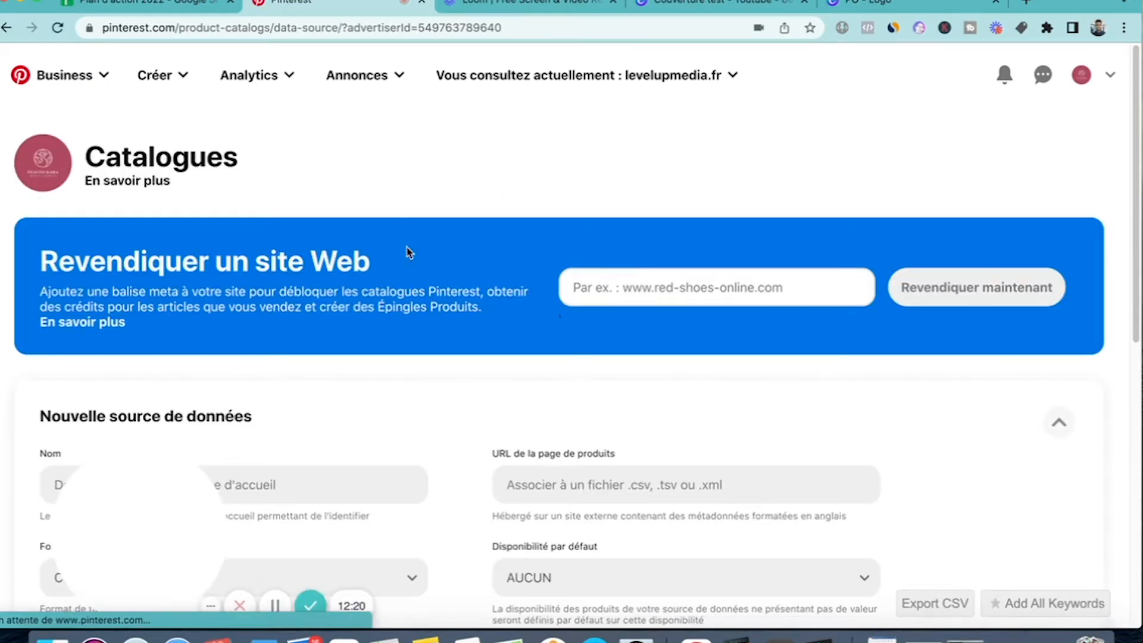
pyautogui.scroll(-2, 424, 344)
pyautogui.scroll(1, 424, 345)
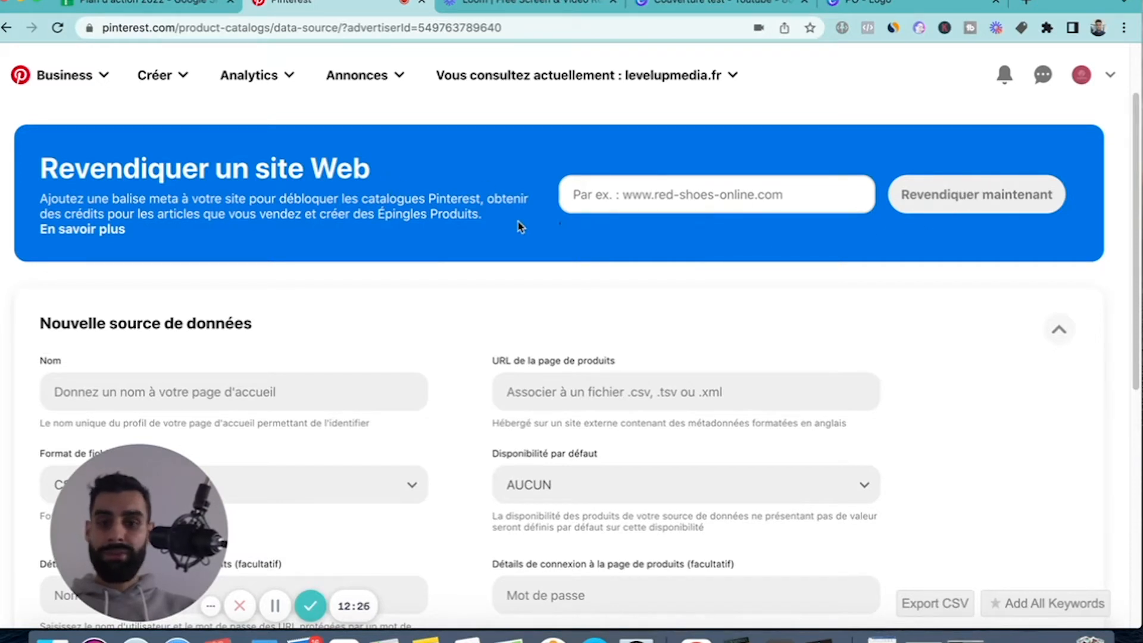
pyautogui.scroll(-1, 518, 225)
pyautogui.scroll(-1, 513, 277)
pyautogui.scroll(1, 513, 277)
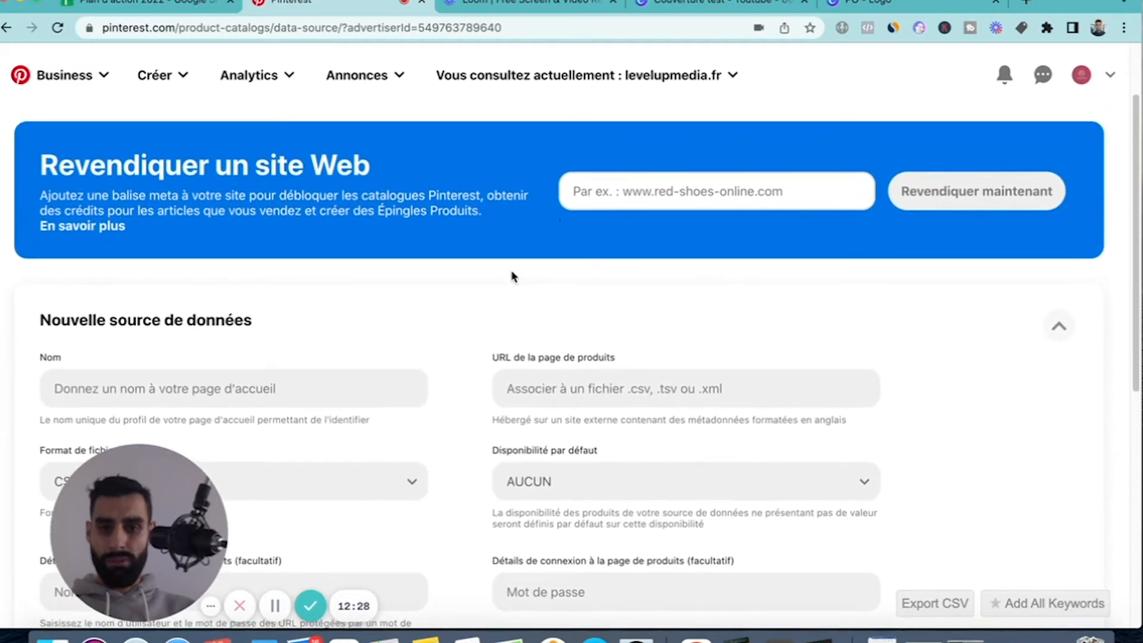
pyautogui.scroll(-1, 514, 278)
pyautogui.scroll(1, 659, 250)
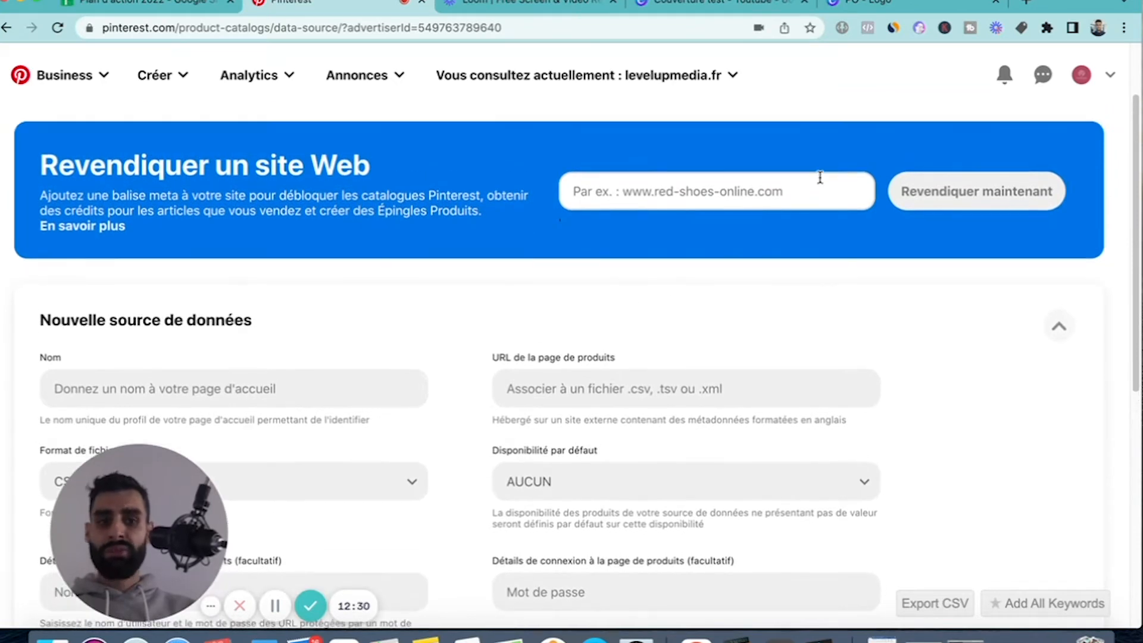
pyautogui.scroll(1, 819, 178)
pyautogui.scroll(-2, 122, 305)
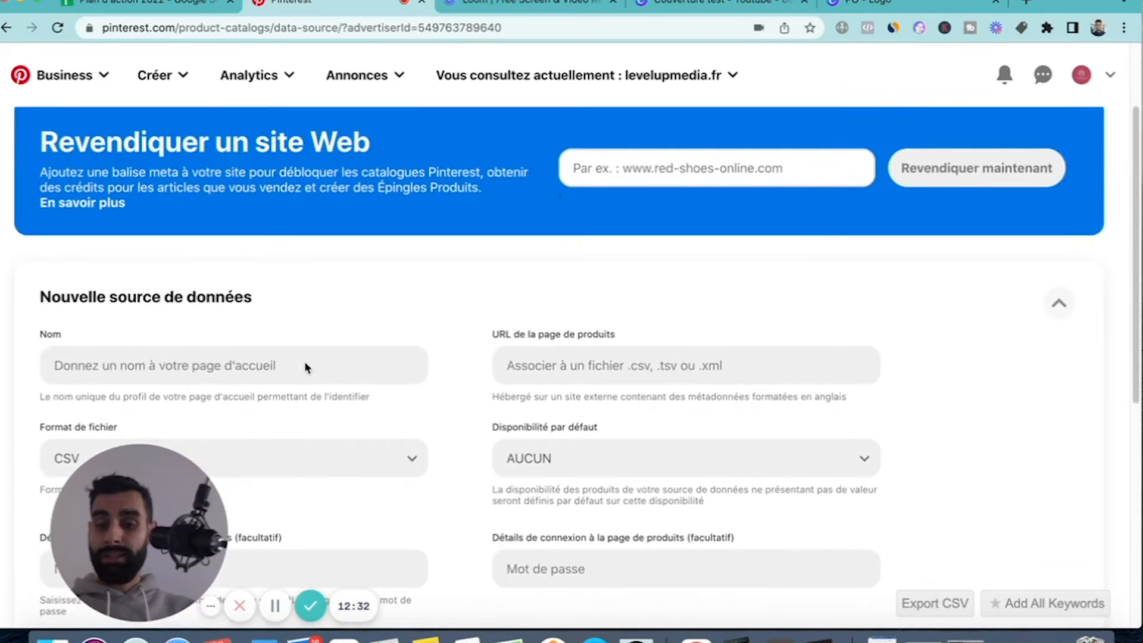
# Examine the new data source form from name and file format to currency and time zone, and return to the business profile.
pyautogui.scroll(-1, 357, 372)
pyautogui.scroll(-3, 470, 345)
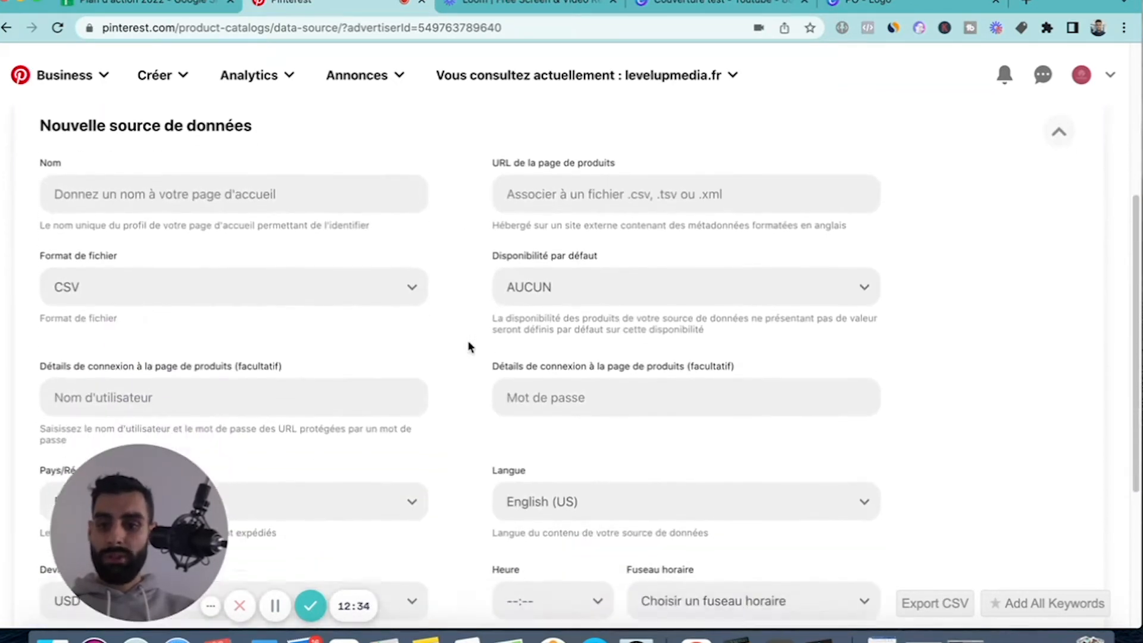
pyautogui.scroll(1, 467, 344)
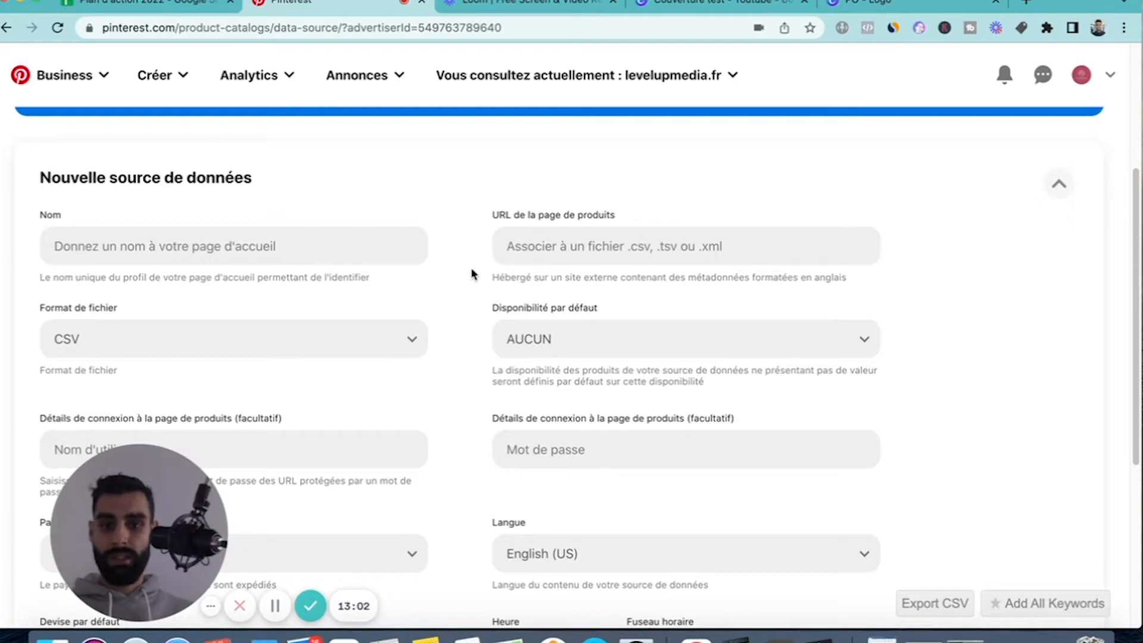
pyautogui.scroll(1, 472, 274)
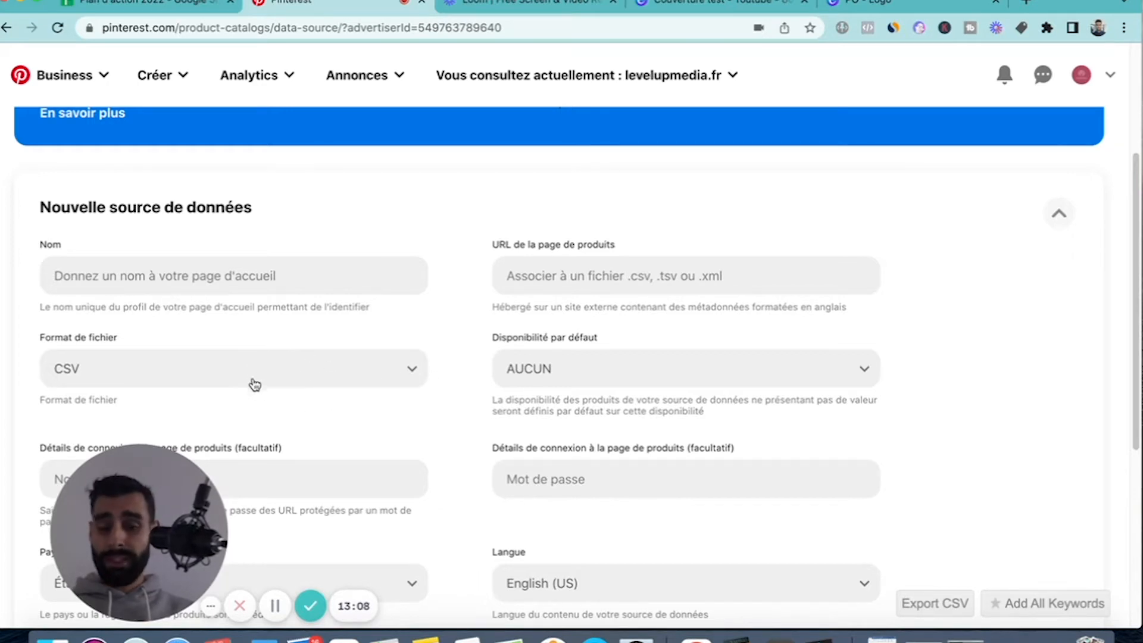
pyautogui.scroll(-1, 299, 406)
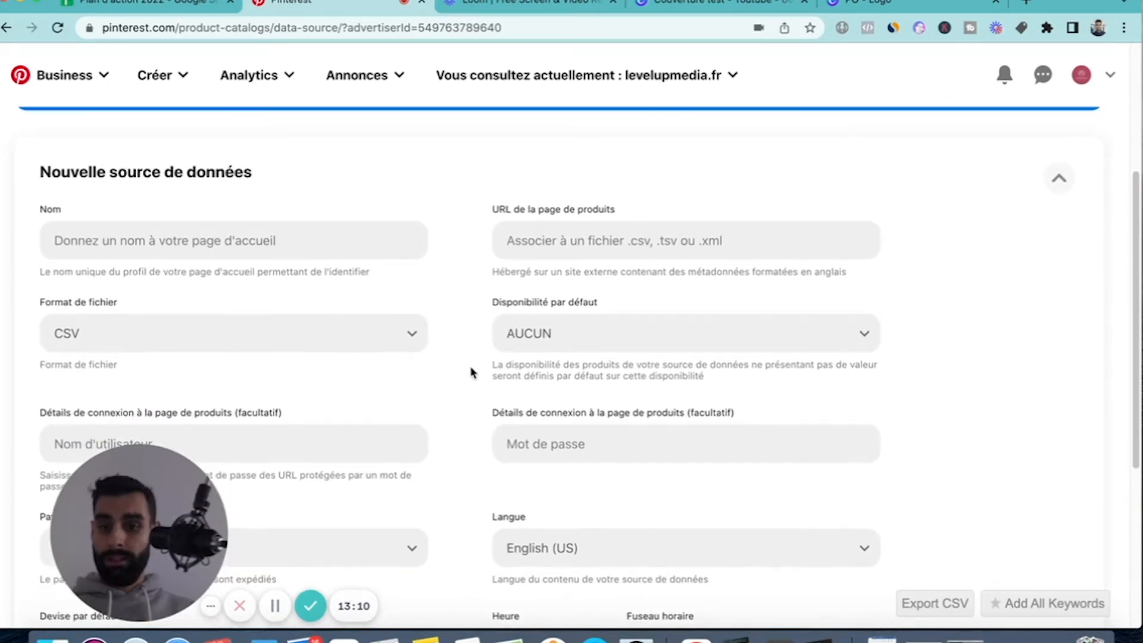
pyautogui.scroll(-1, 470, 372)
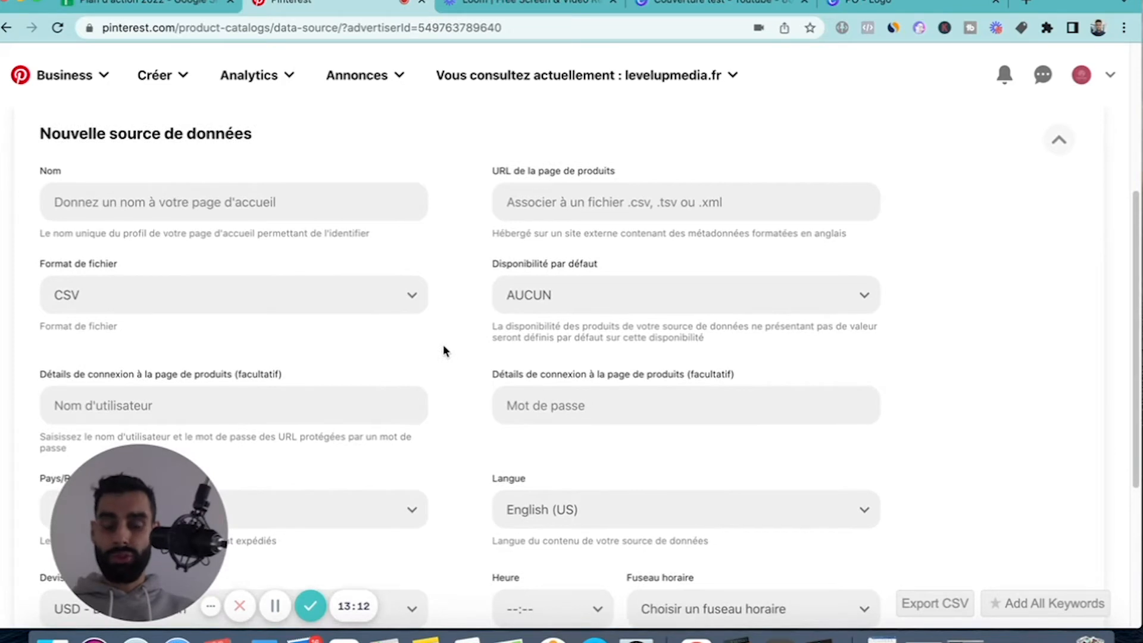
pyautogui.scroll(-2, 444, 346)
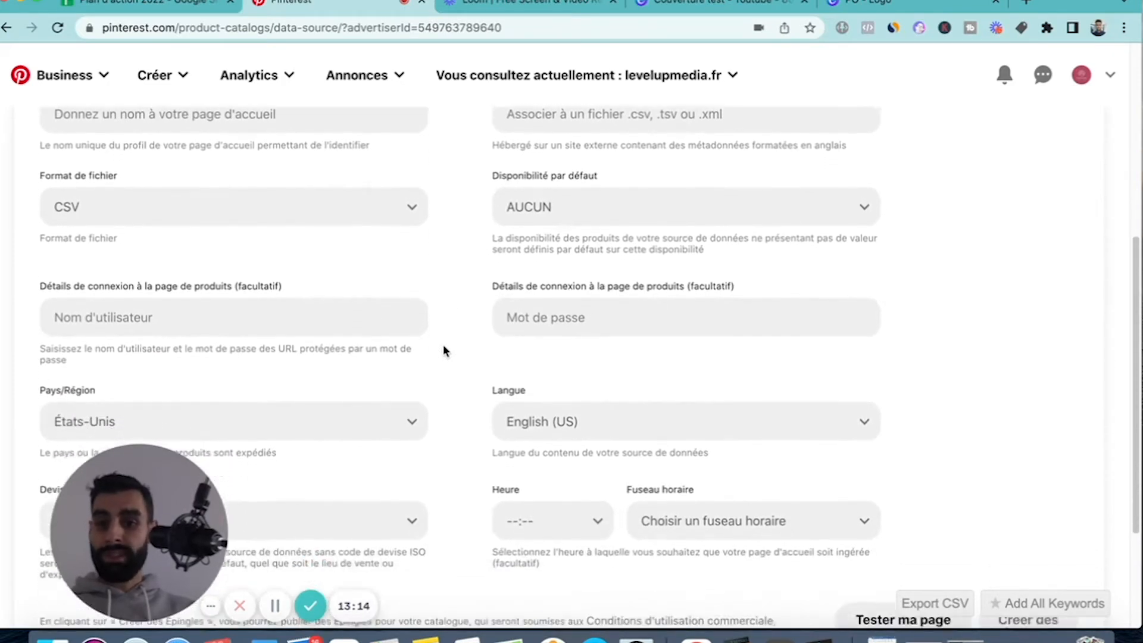
pyautogui.scroll(-1, 443, 346)
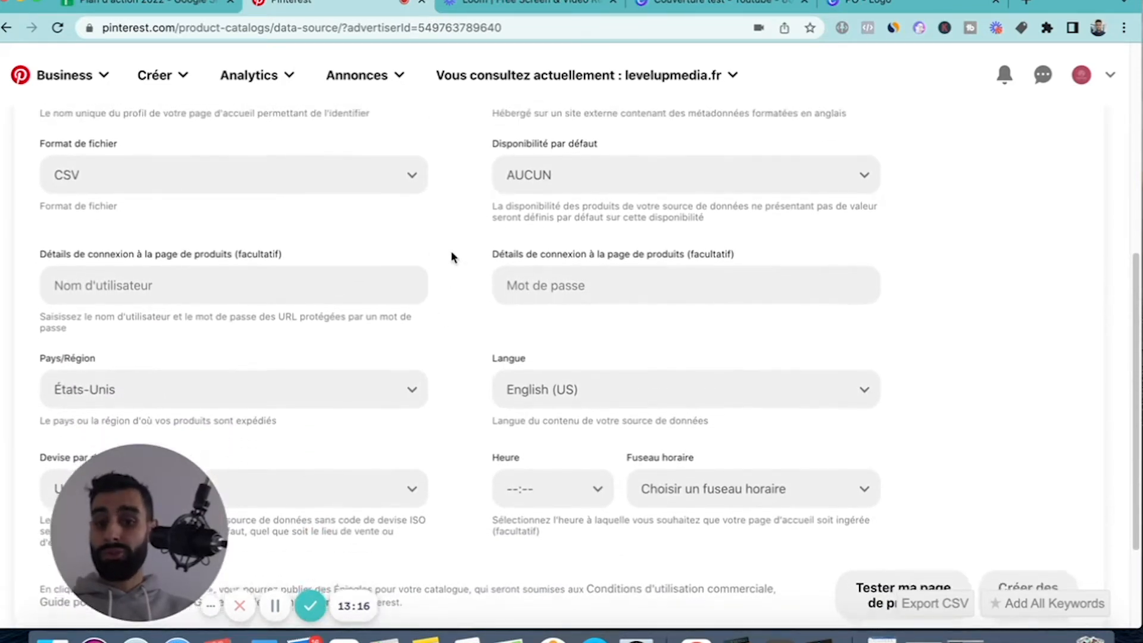
pyautogui.scroll(1, 451, 252)
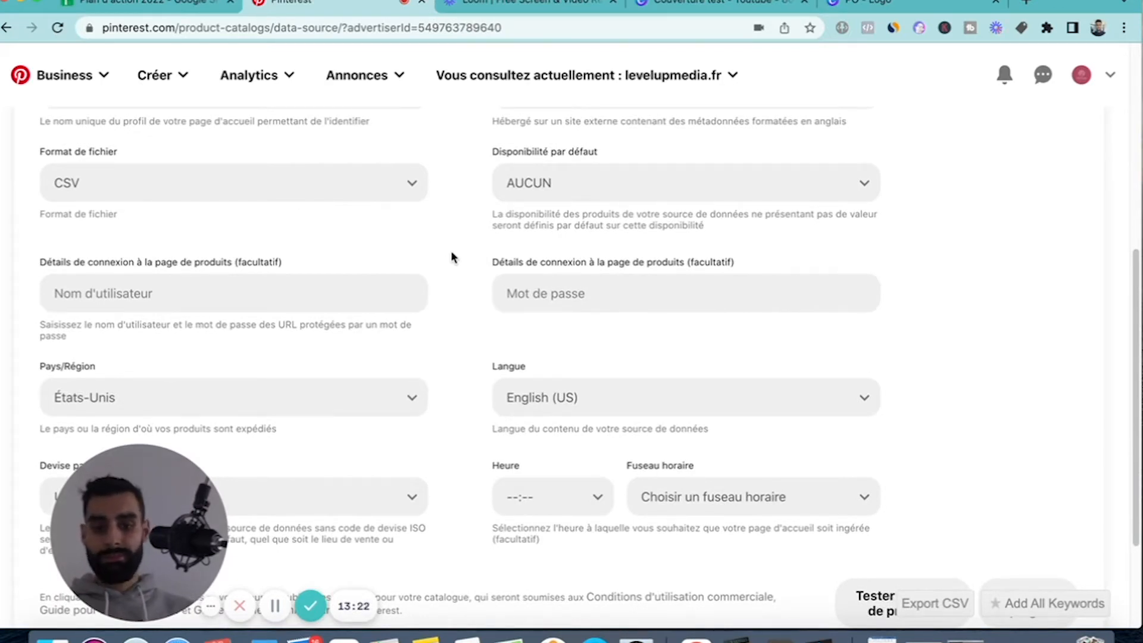
pyautogui.scroll(9, 451, 255)
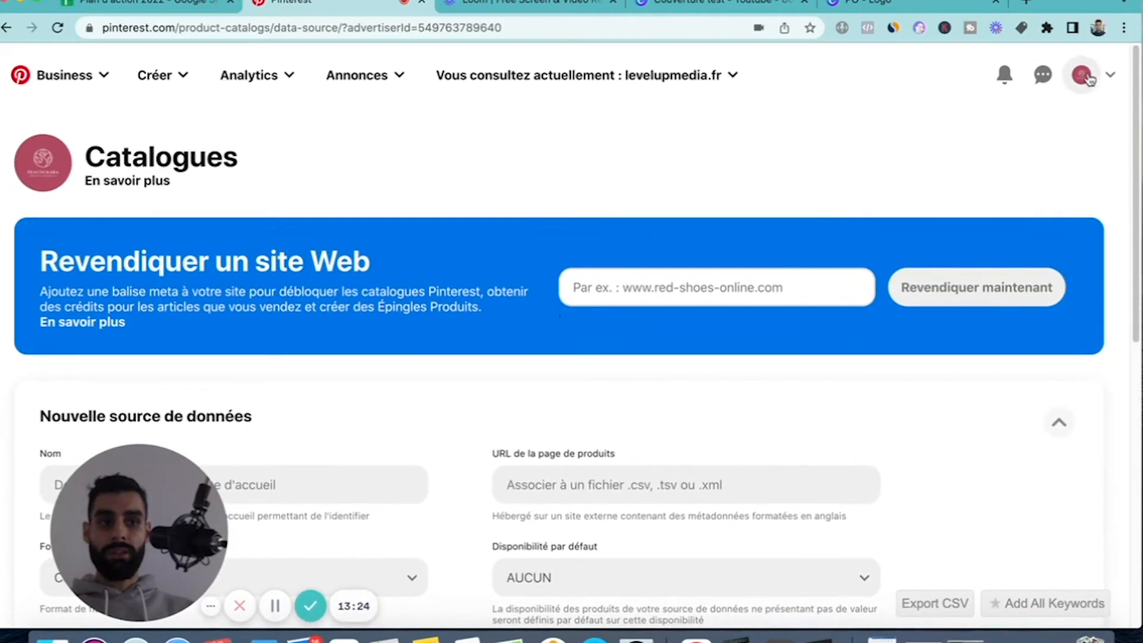
pyautogui.click(1084, 76)
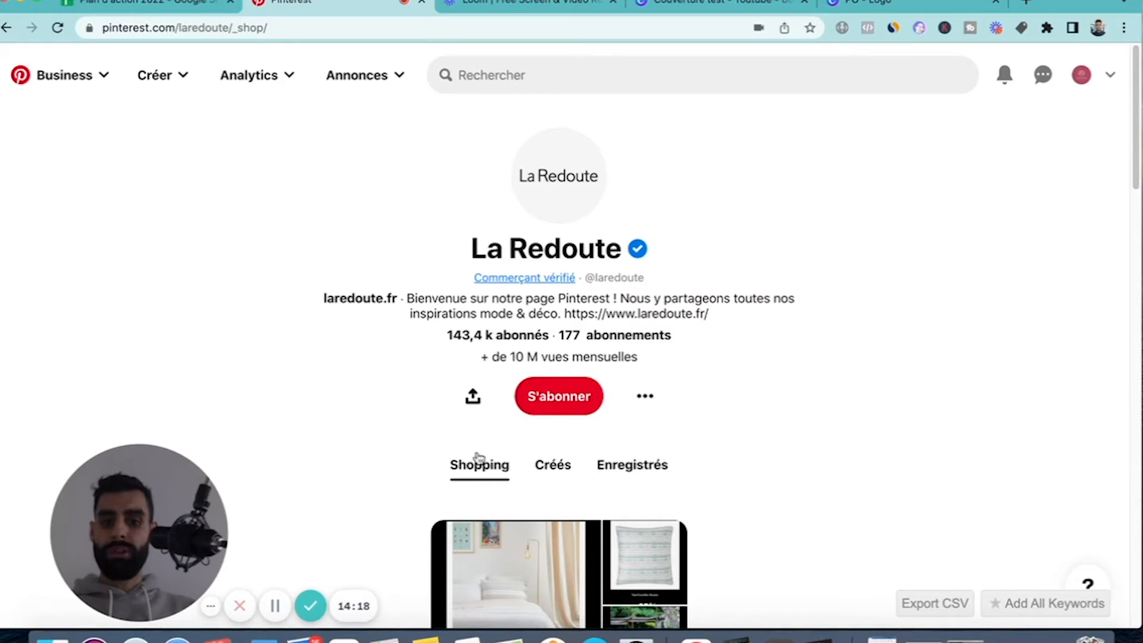
# Examine La Redoute's verified merchant profile and browse the products in its Shopping section.
pyautogui.scroll(-3, 347, 434)
pyautogui.scroll(1, 347, 434)
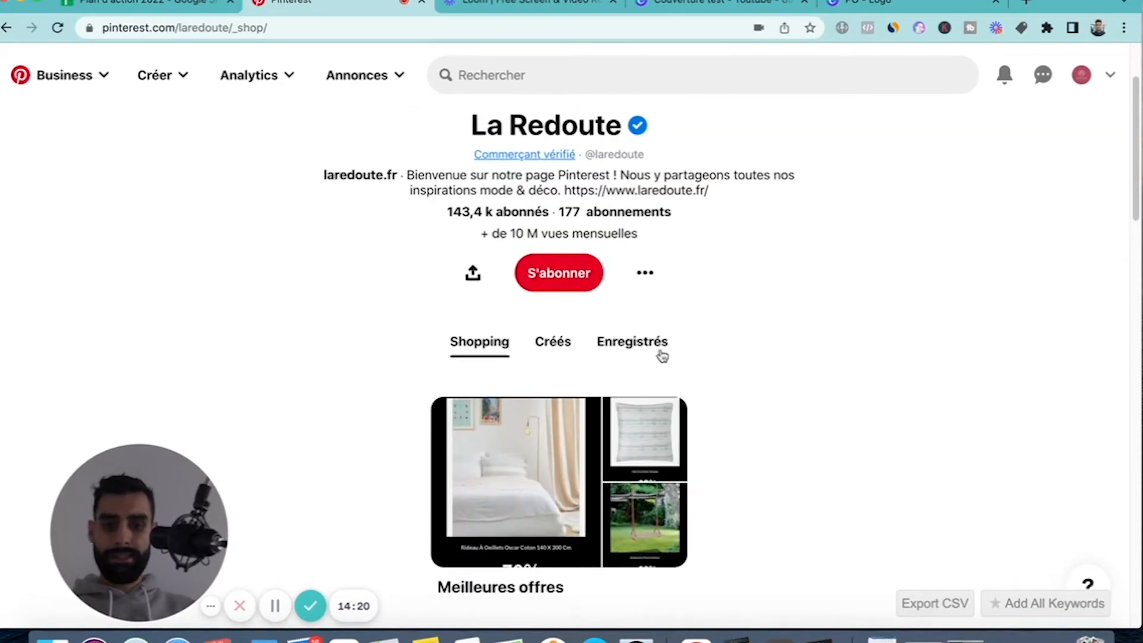
pyautogui.scroll(-2, 416, 426)
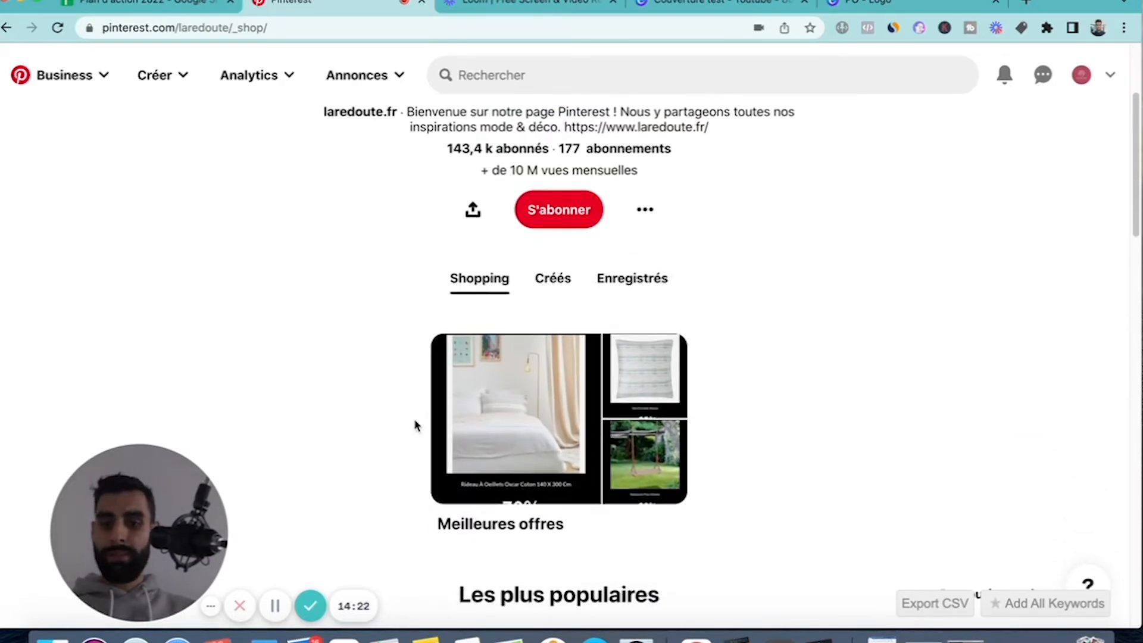
pyautogui.scroll(1, 416, 427)
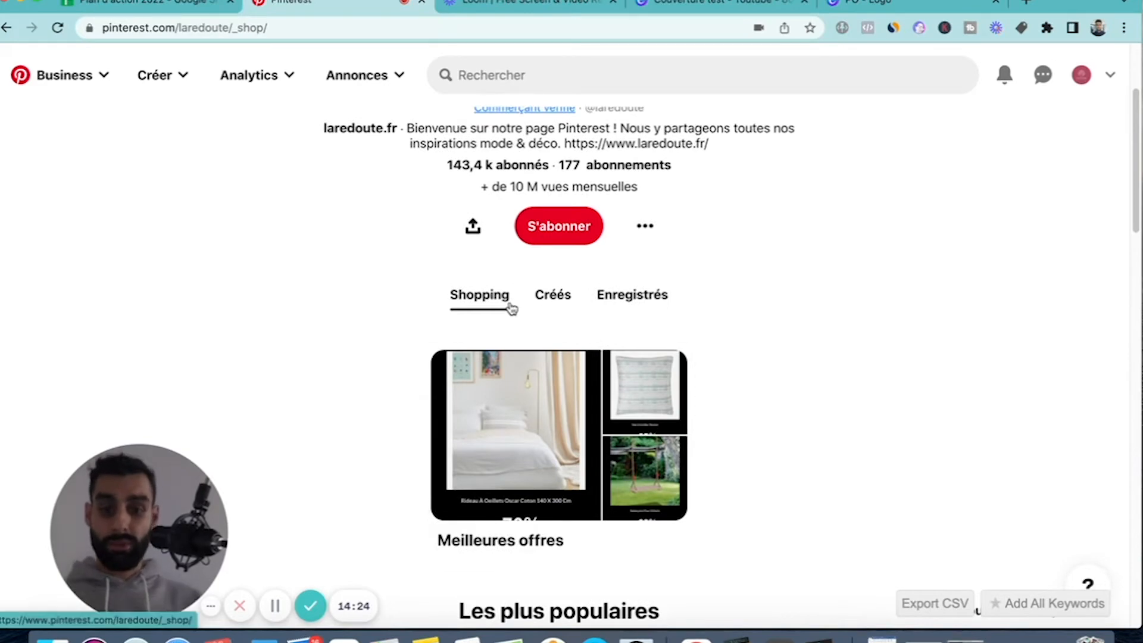
pyautogui.scroll(3, 492, 299)
pyautogui.scroll(-6, 468, 393)
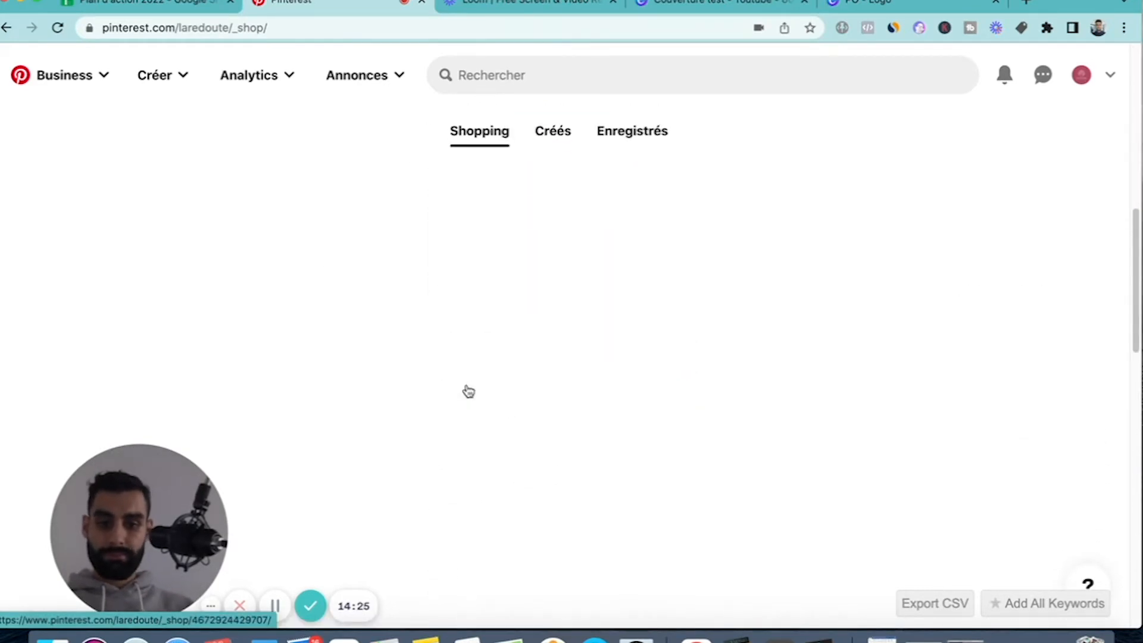
pyautogui.scroll(-1, 453, 240)
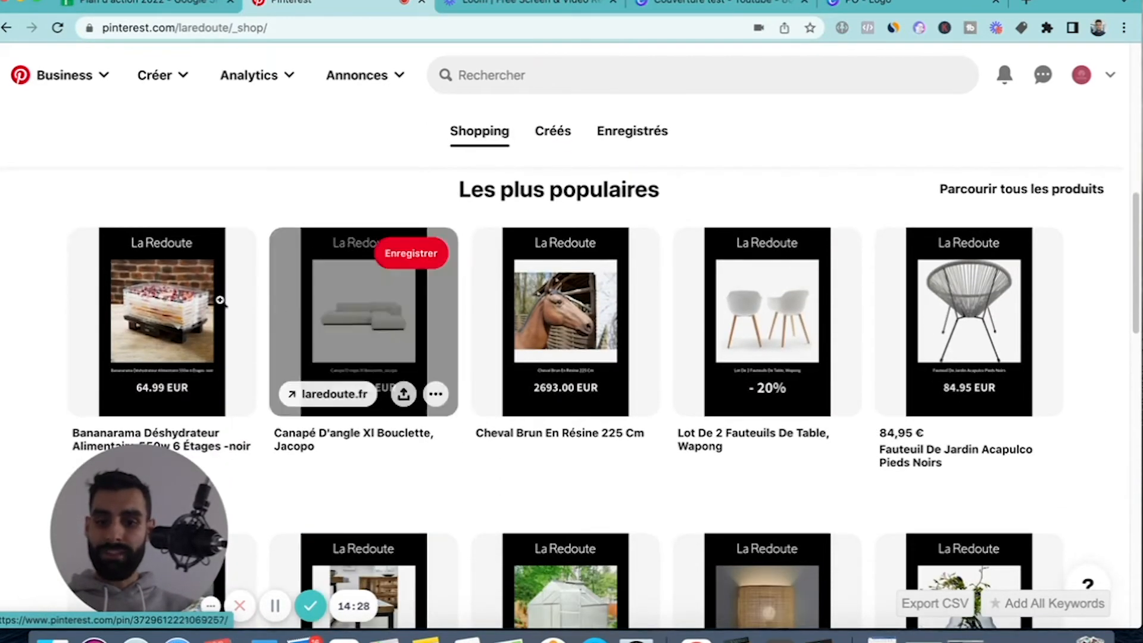
pyautogui.scroll(-3, 832, 359)
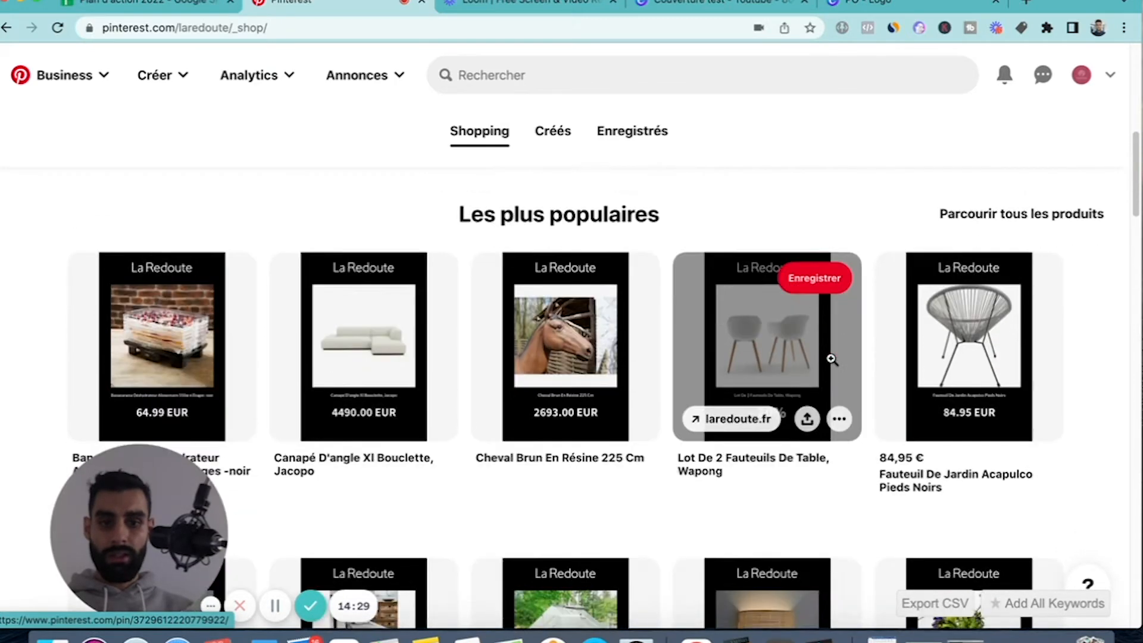
pyautogui.scroll(-6, 831, 359)
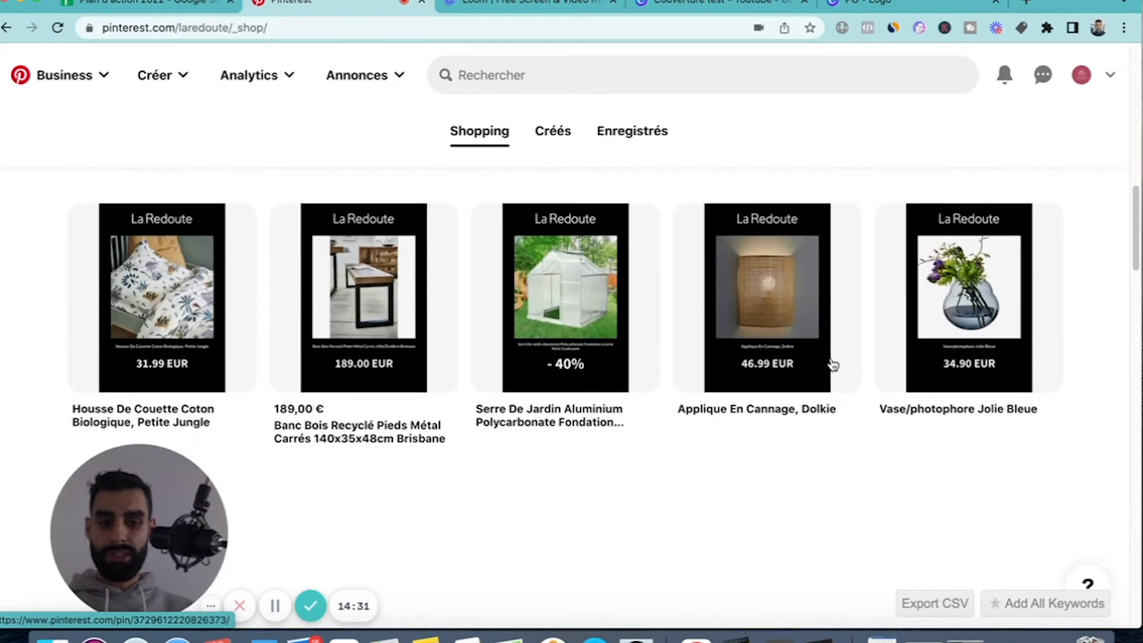
# Compare the "Meilleures offres" and "Les plus populaires" product groups in La Redoute's shop, including how the product pins are presented.
pyautogui.scroll(10, 831, 363)
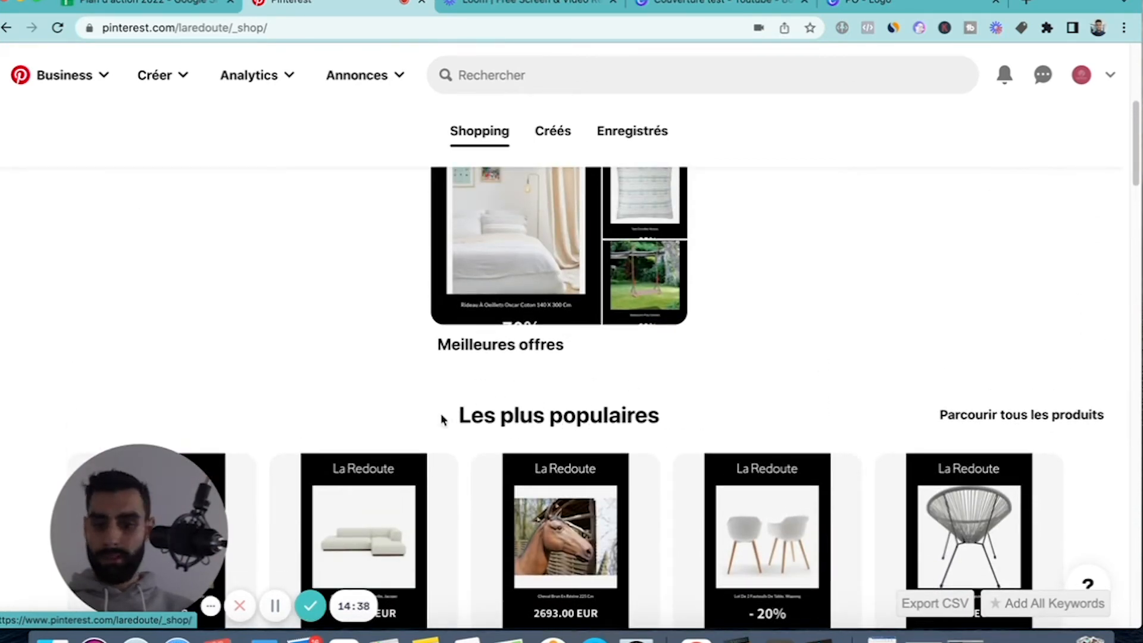
pyautogui.scroll(-10, 685, 425)
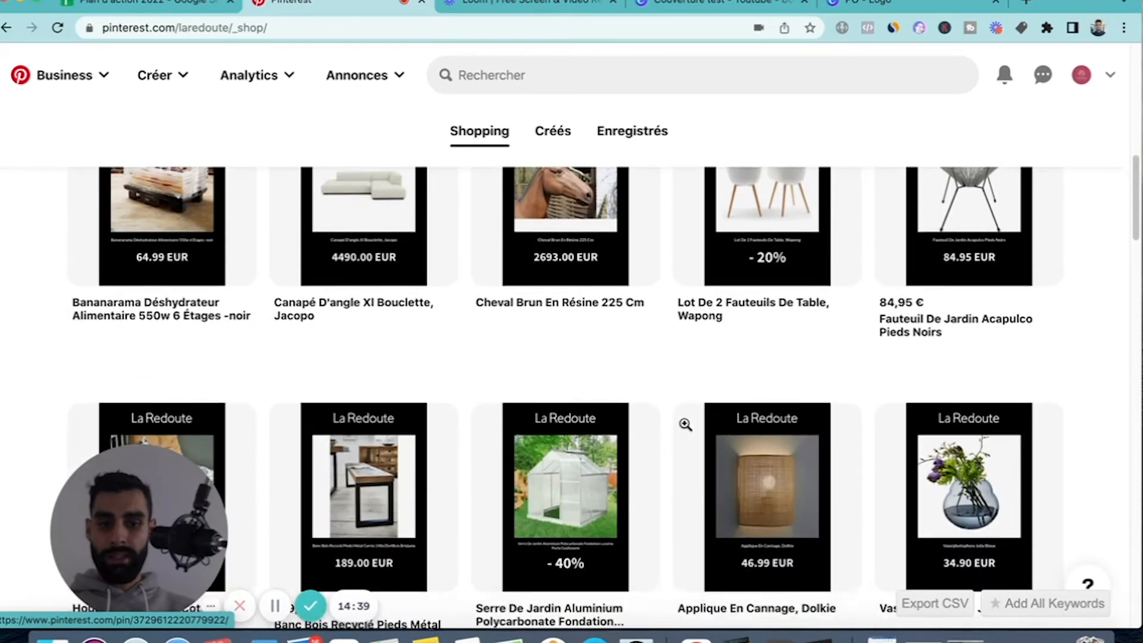
pyautogui.scroll(8, 685, 423)
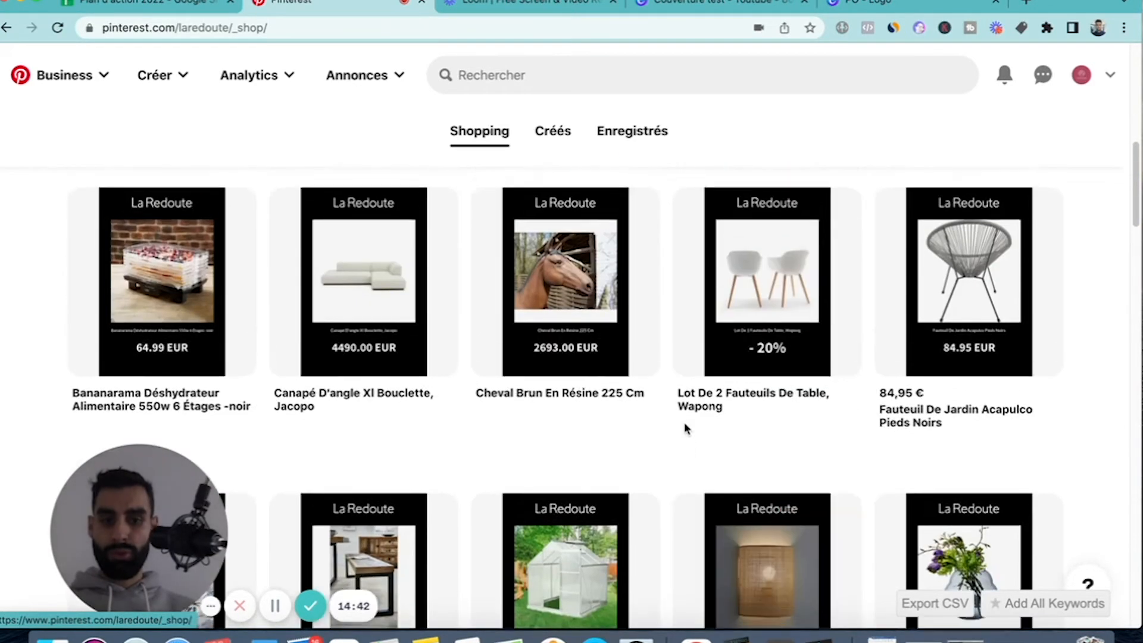
pyautogui.scroll(2, 684, 426)
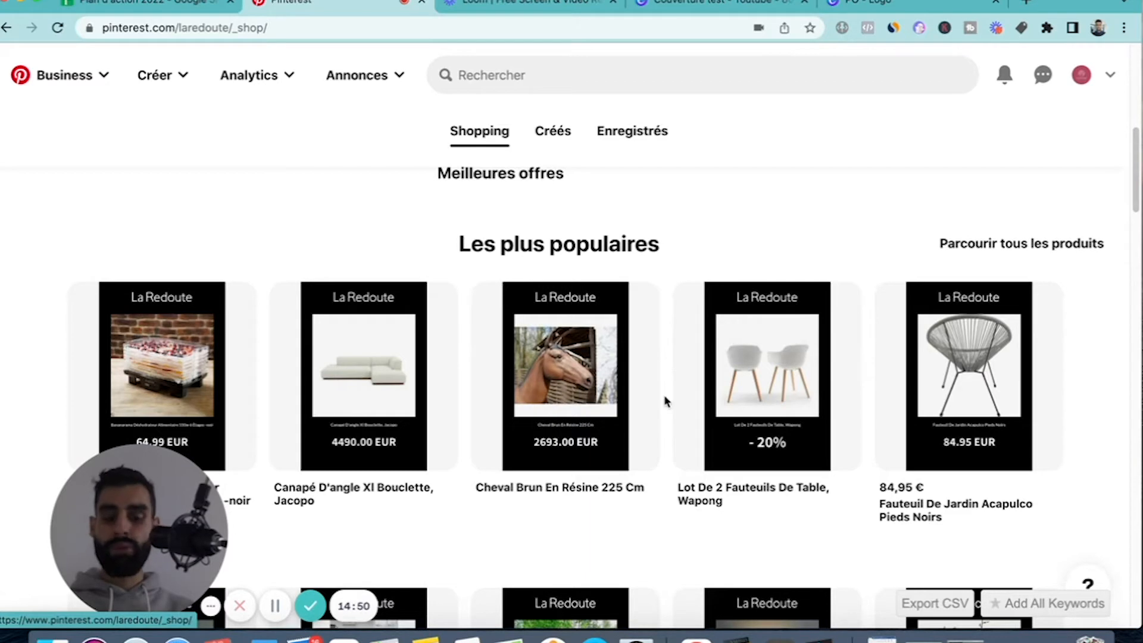
pyautogui.scroll(5, 666, 402)
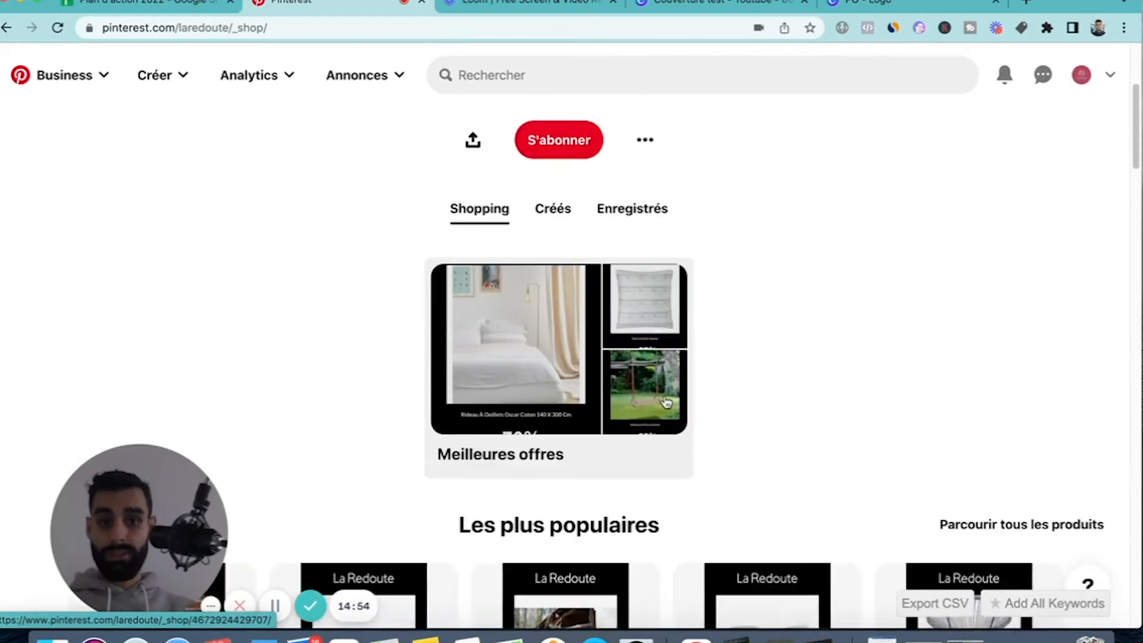
pyautogui.scroll(-3, 661, 401)
pyautogui.scroll(-2, 344, 360)
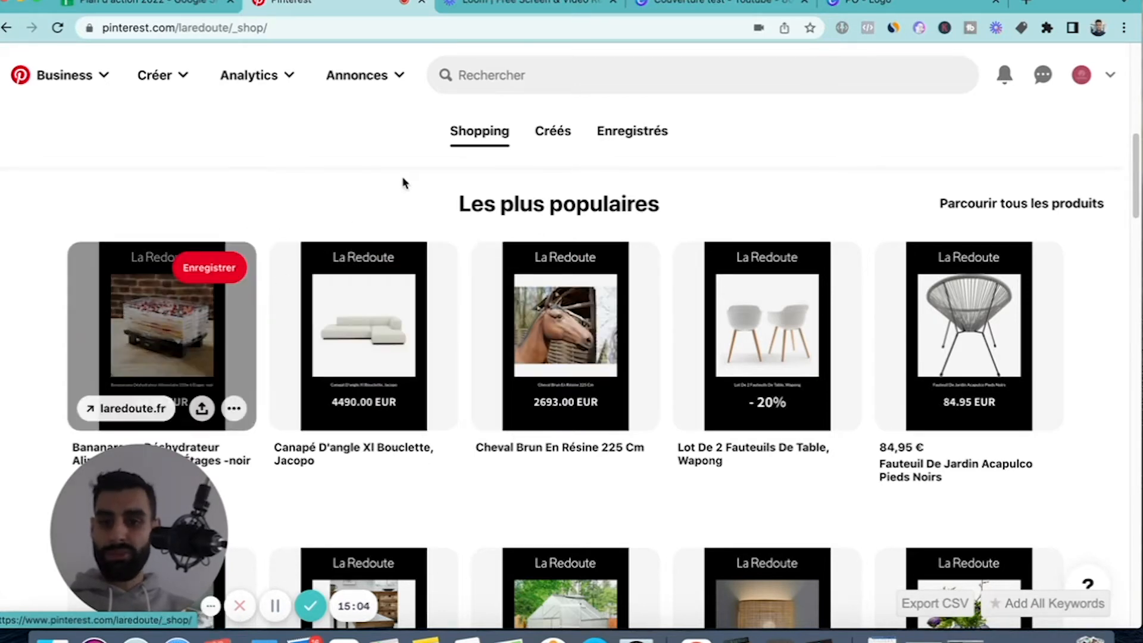
pyautogui.scroll(3, 849, 275)
pyautogui.scroll(2, 850, 275)
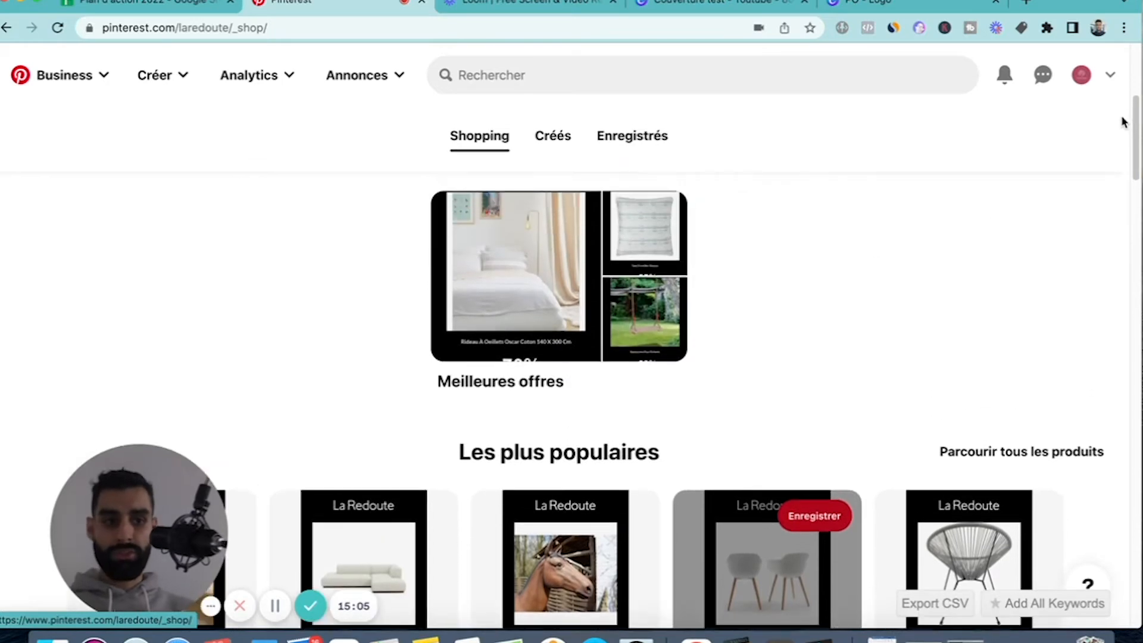
pyautogui.scroll(-2, 816, 307)
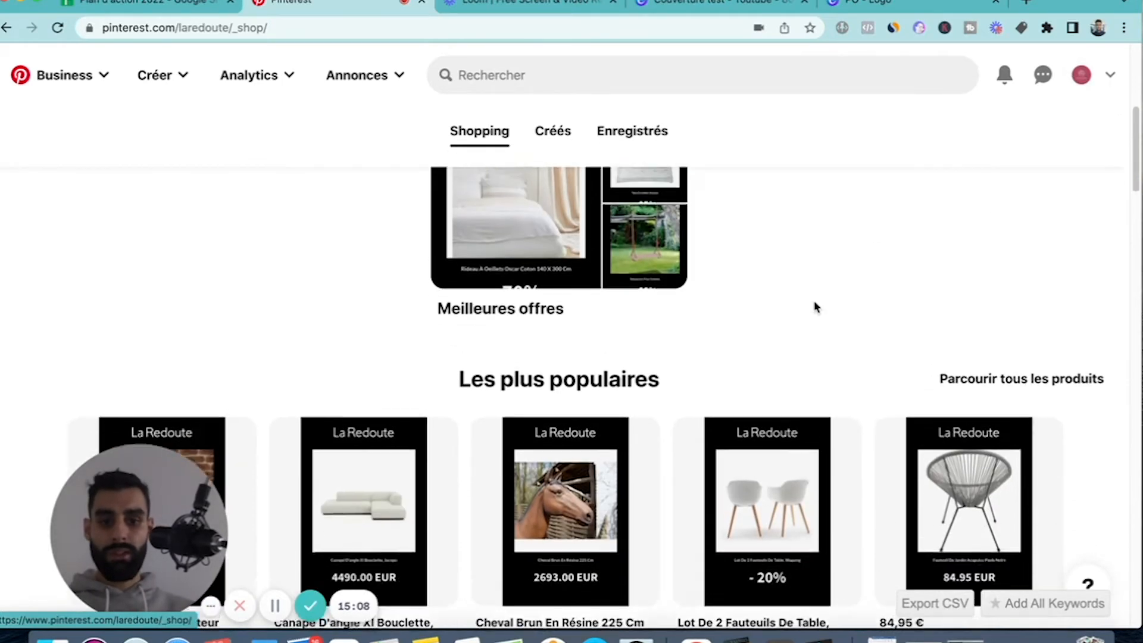
pyautogui.scroll(1, 816, 307)
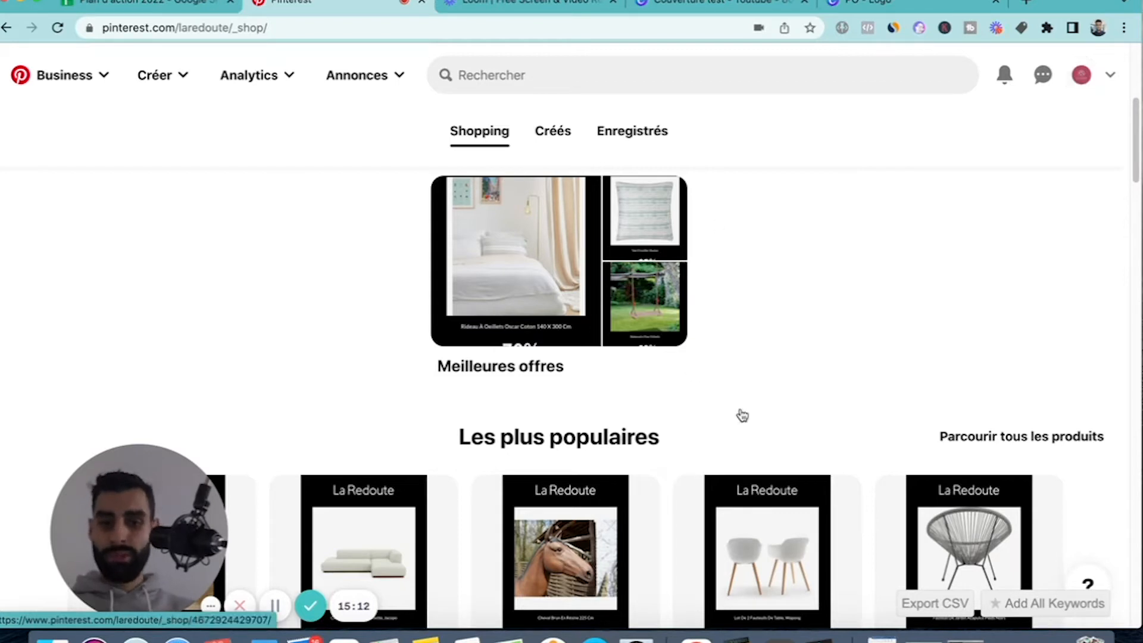
pyautogui.scroll(-2, 348, 425)
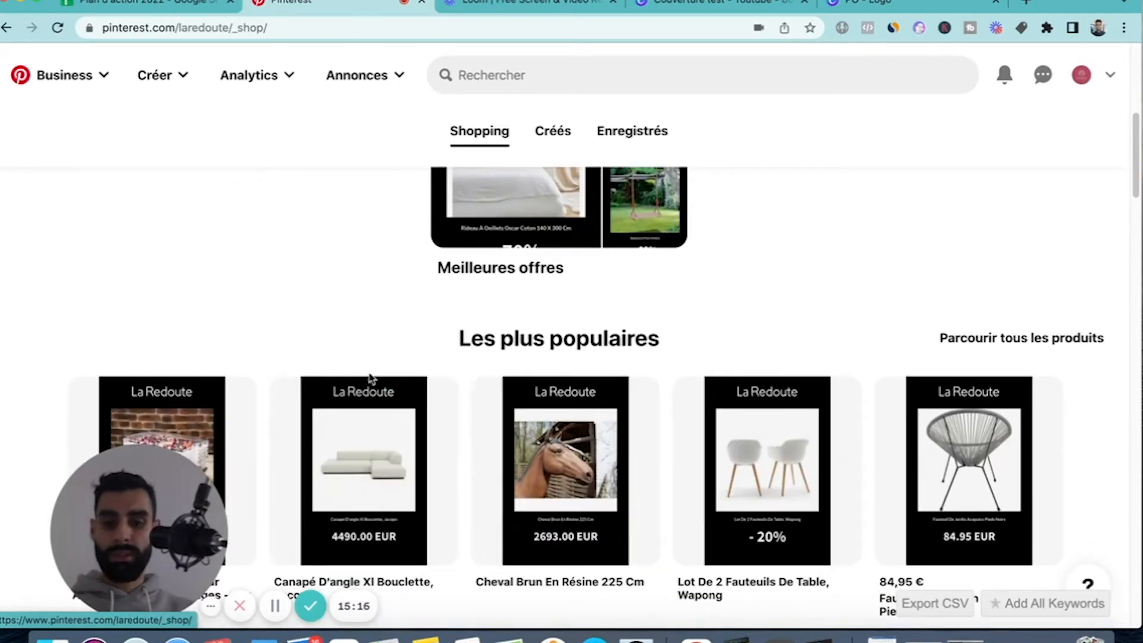
pyautogui.scroll(1, 963, 180)
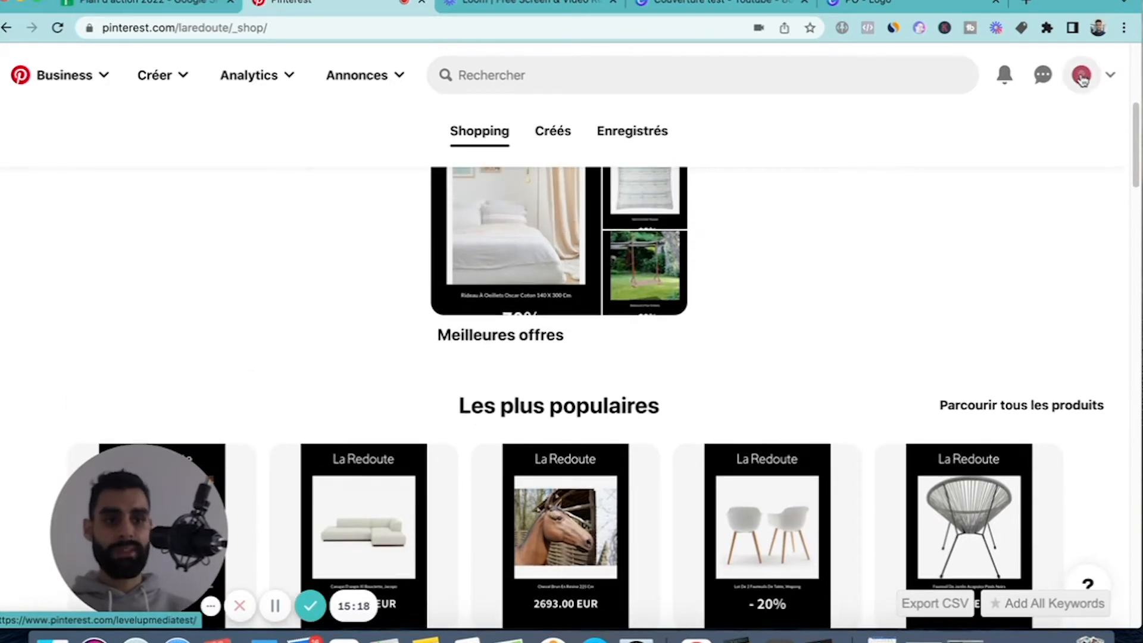
# Open the levelupmedia.fr business profile and view its created pins section.
pyautogui.click(1082, 77)
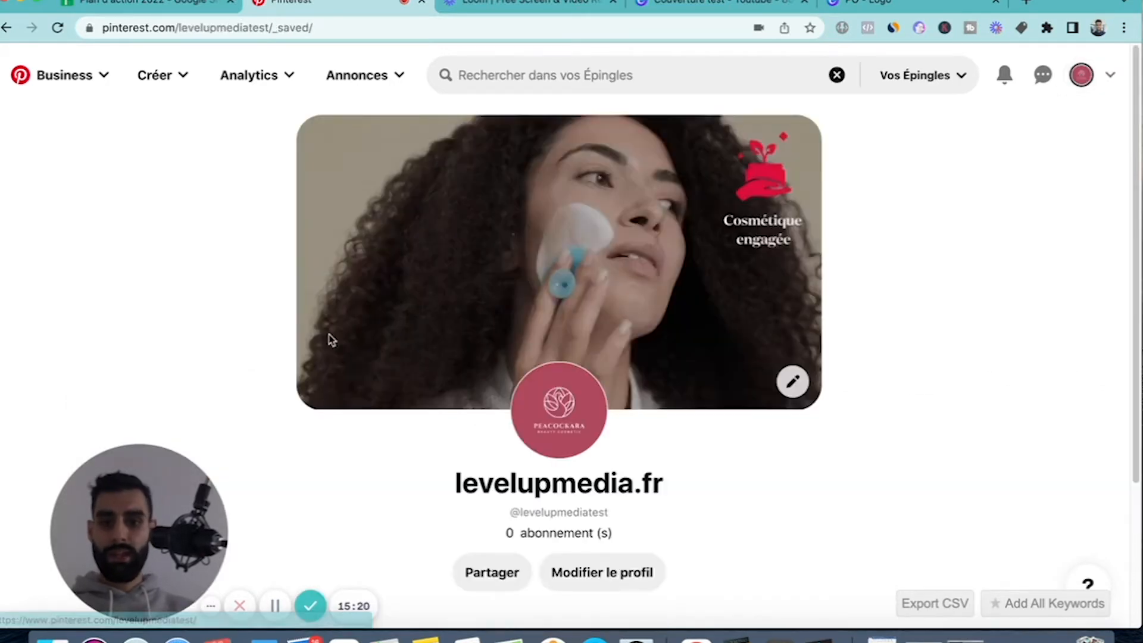
pyautogui.scroll(-3, 265, 301)
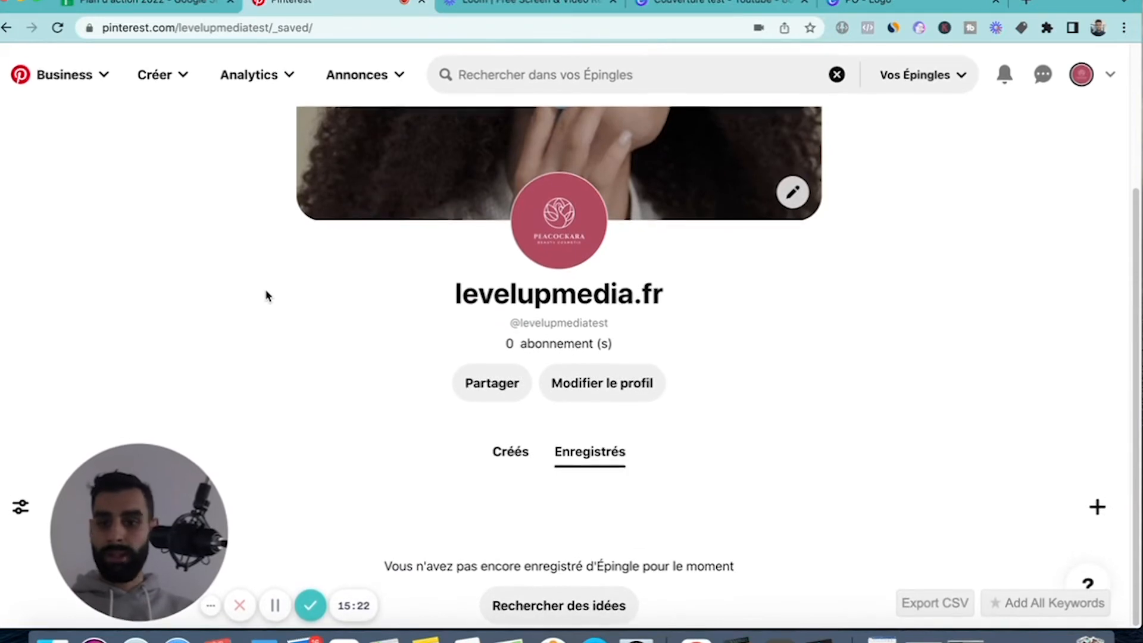
pyautogui.click(523, 454)
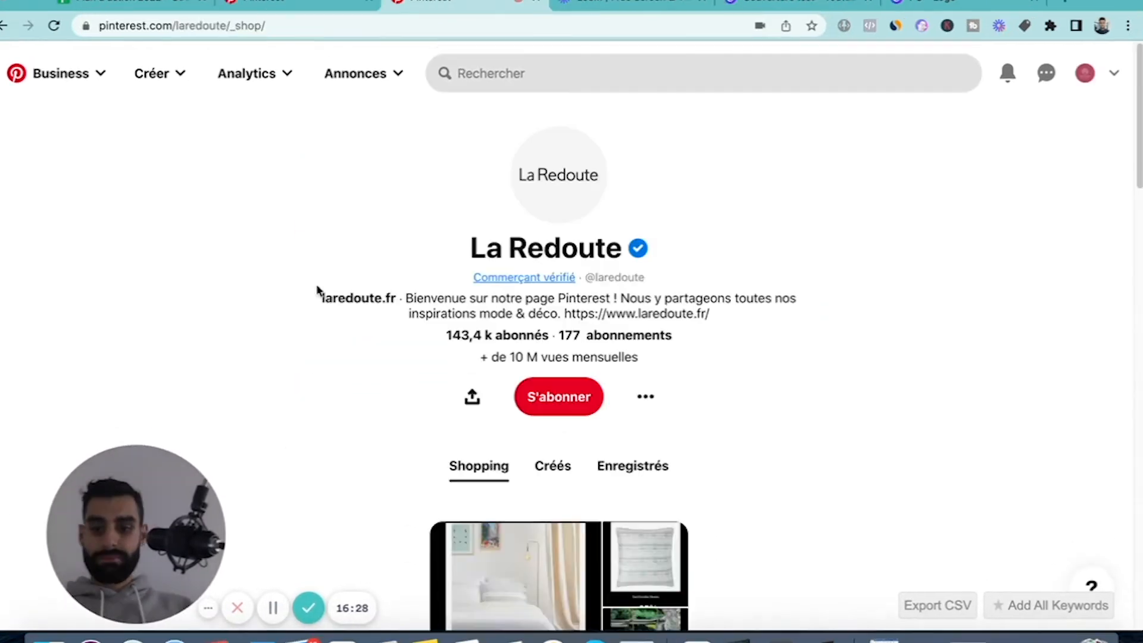
pyautogui.scroll(-4, 319, 309)
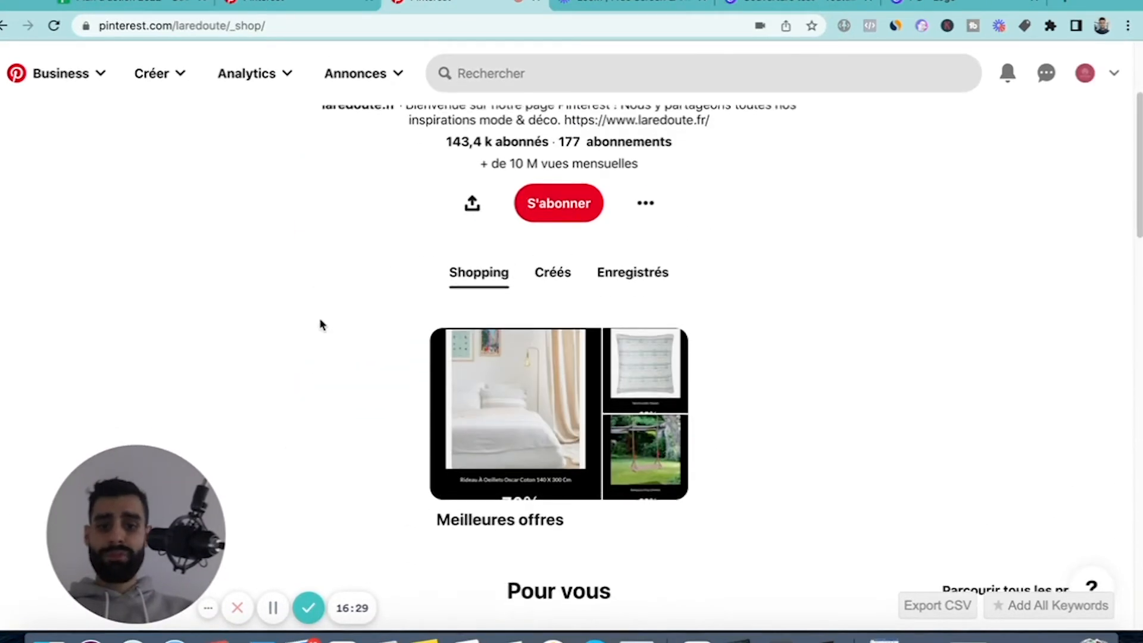
pyautogui.scroll(2, 321, 324)
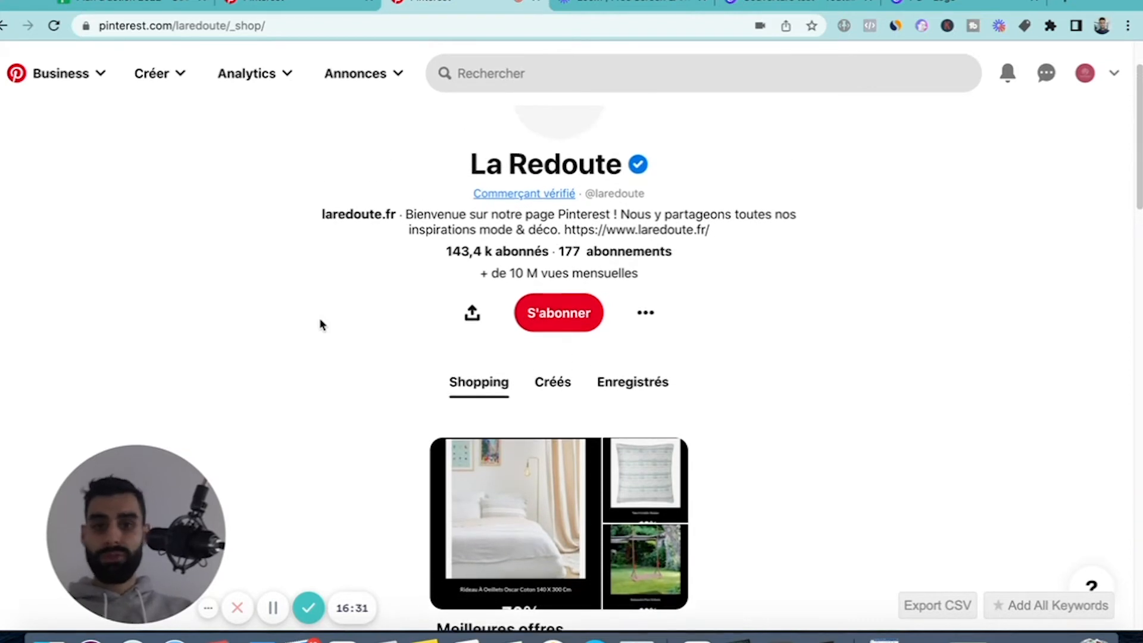
pyautogui.scroll(-2, 320, 325)
pyautogui.scroll(1, 320, 324)
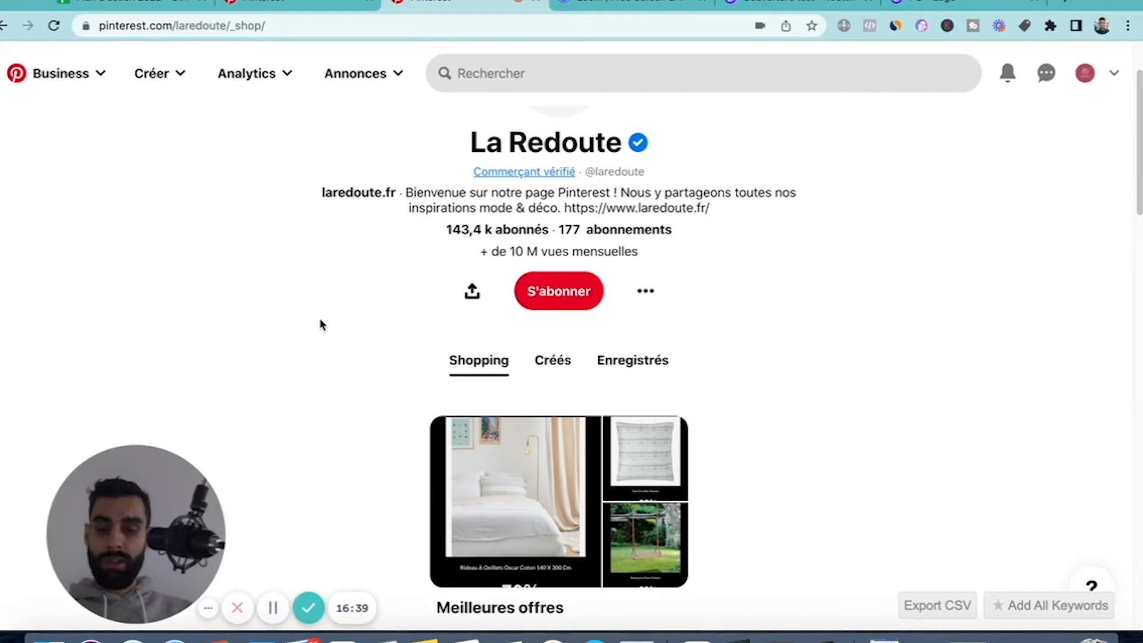
pyautogui.scroll(-1, 370, 361)
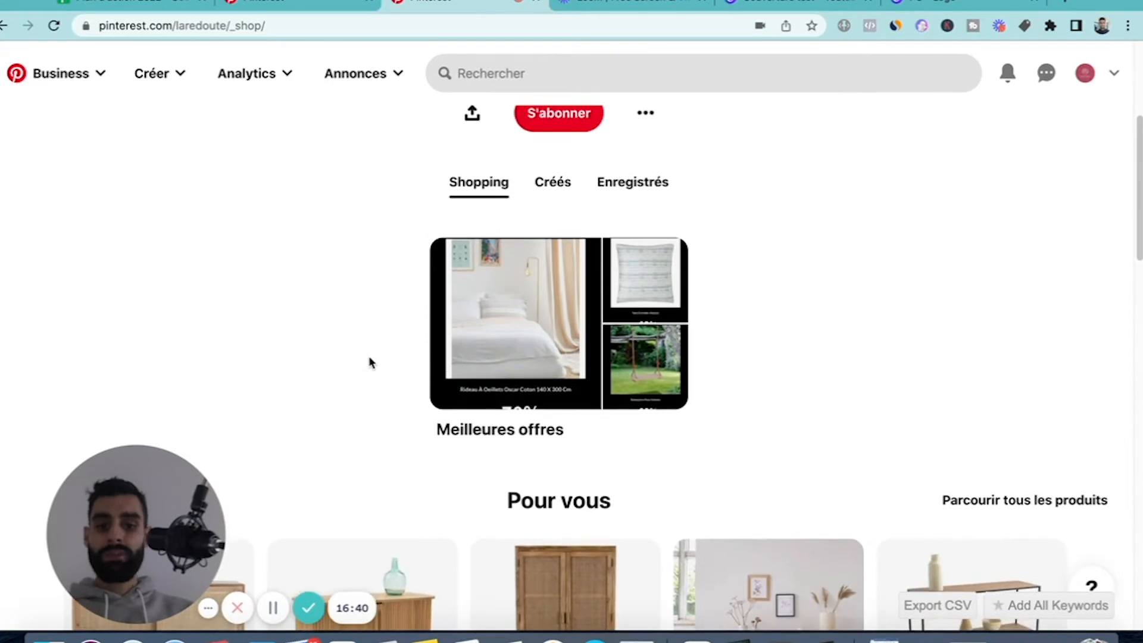
# Review the "Pour vous" product pins and their prices in La Redoute's Shopping section.
pyautogui.scroll(-5, 369, 362)
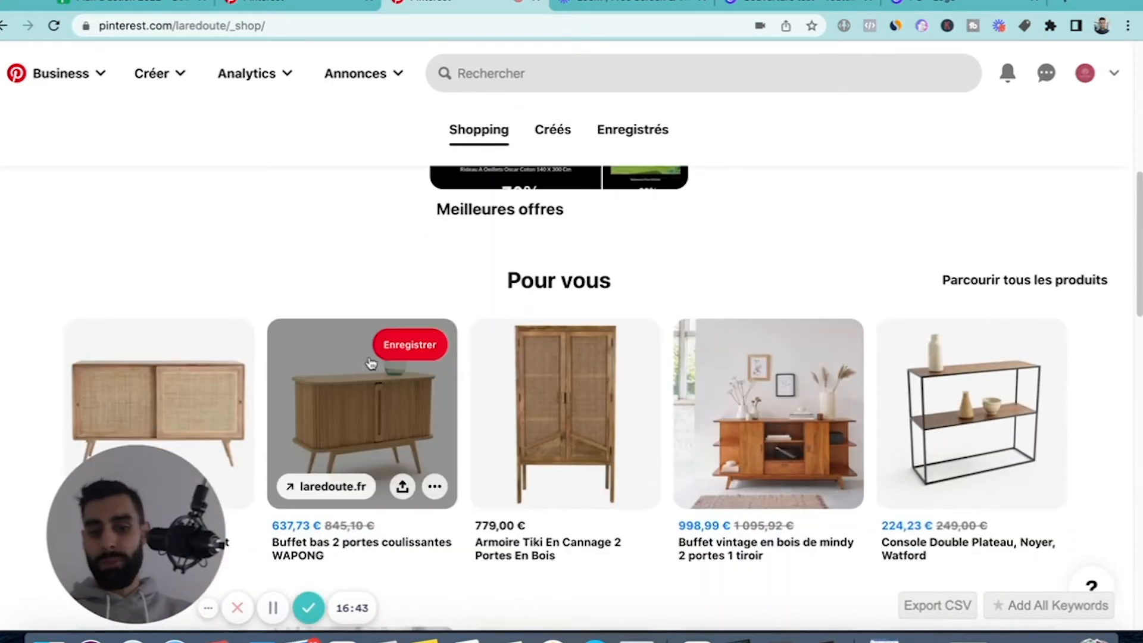
pyautogui.scroll(2, 366, 351)
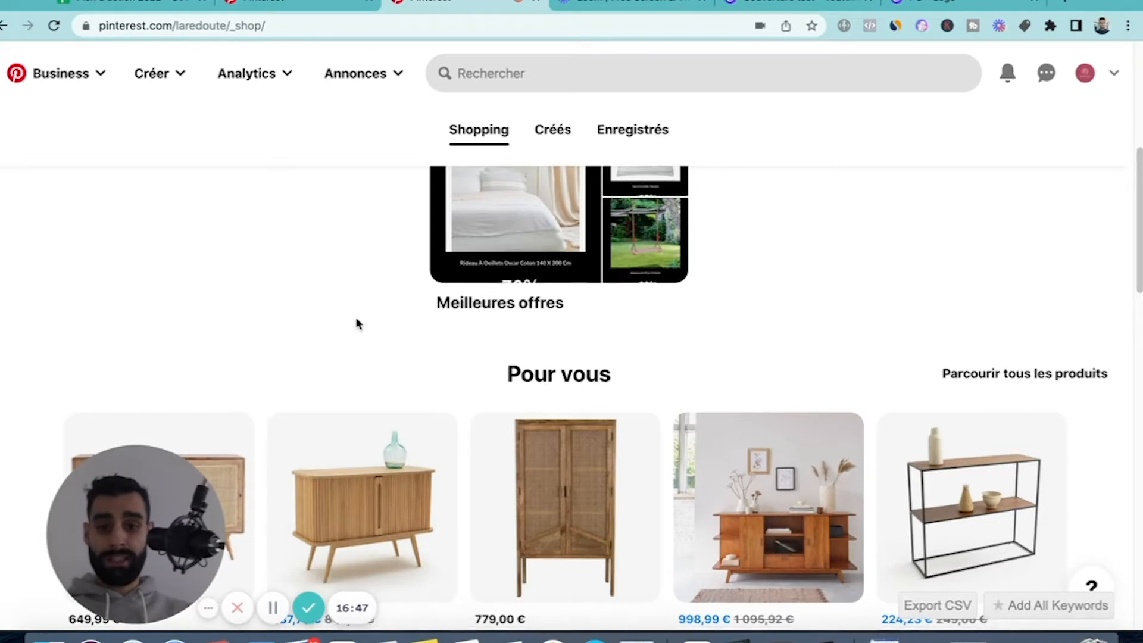
pyautogui.scroll(-3, 357, 324)
pyautogui.scroll(3, 357, 321)
pyautogui.scroll(-2, 357, 321)
pyautogui.scroll(-1, 358, 320)
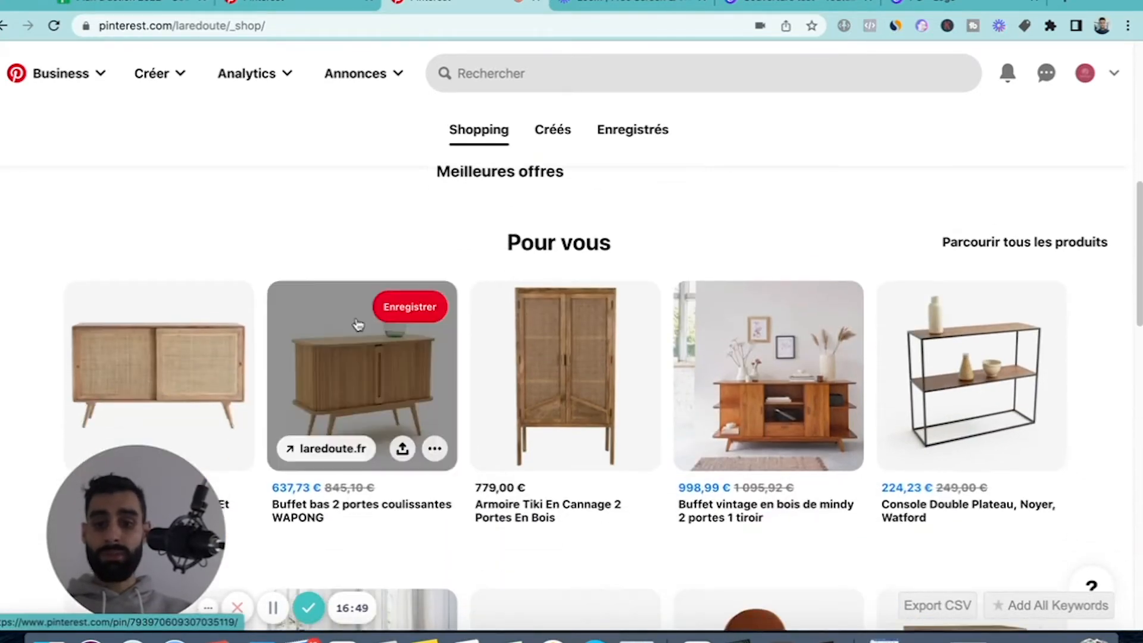
pyautogui.scroll(8, 356, 324)
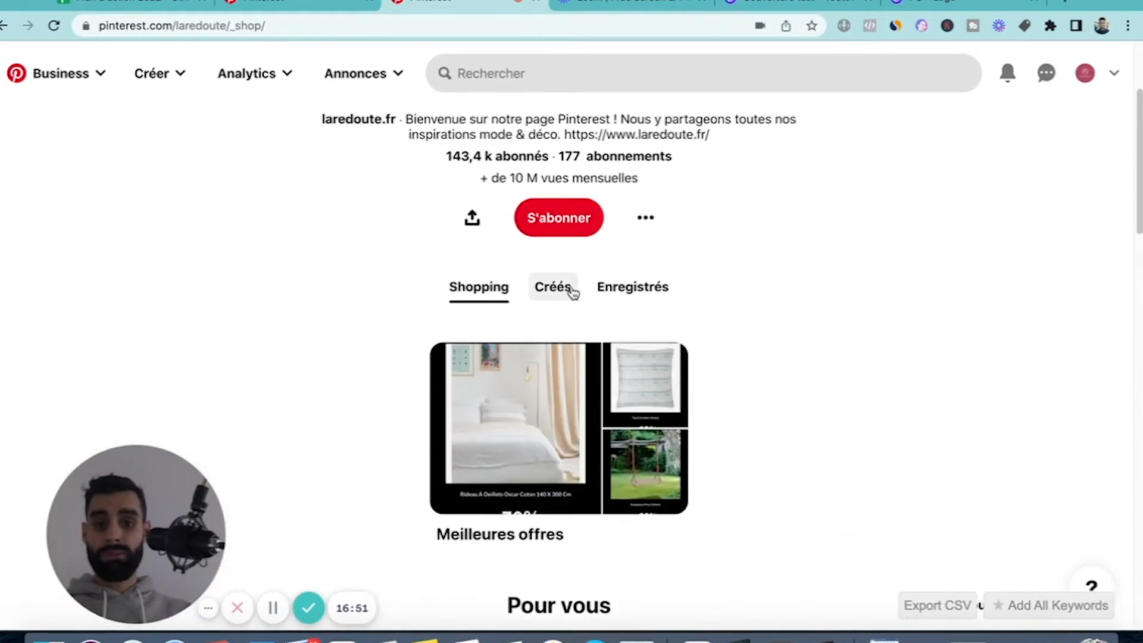
# View the pins La Redoute has published in its "Créés" section.
pyautogui.click(569, 281)
pyautogui.scroll(-4, 350, 455)
pyautogui.scroll(-2, 350, 456)
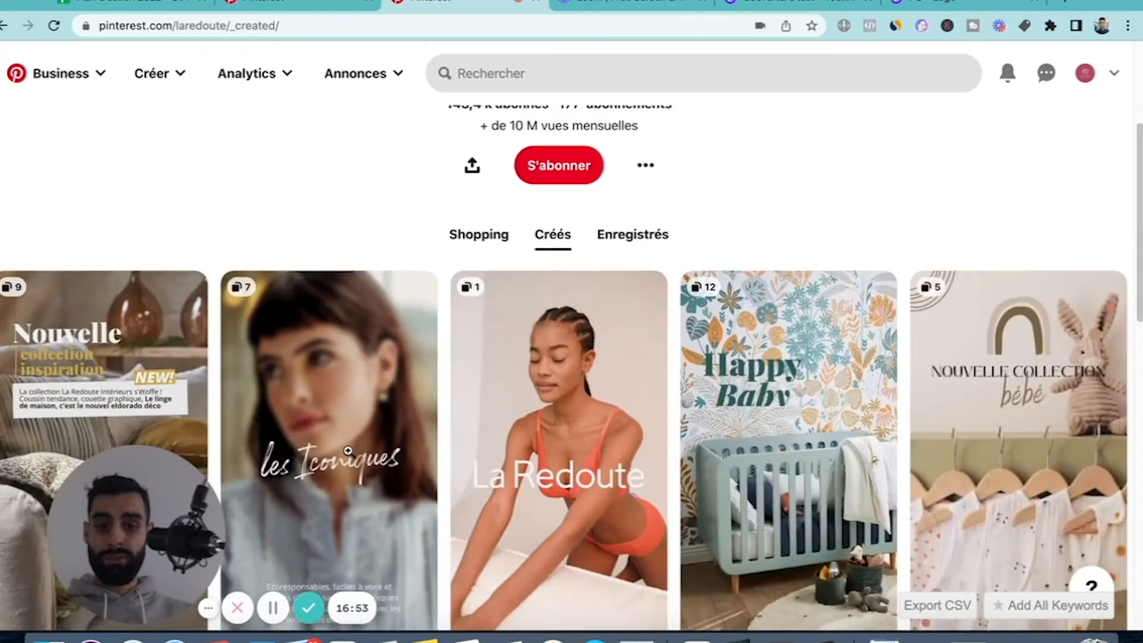
# Open La Redoute's "Enregistrés" section and look over how its pins are organised into boards.
pyautogui.click(633, 222)
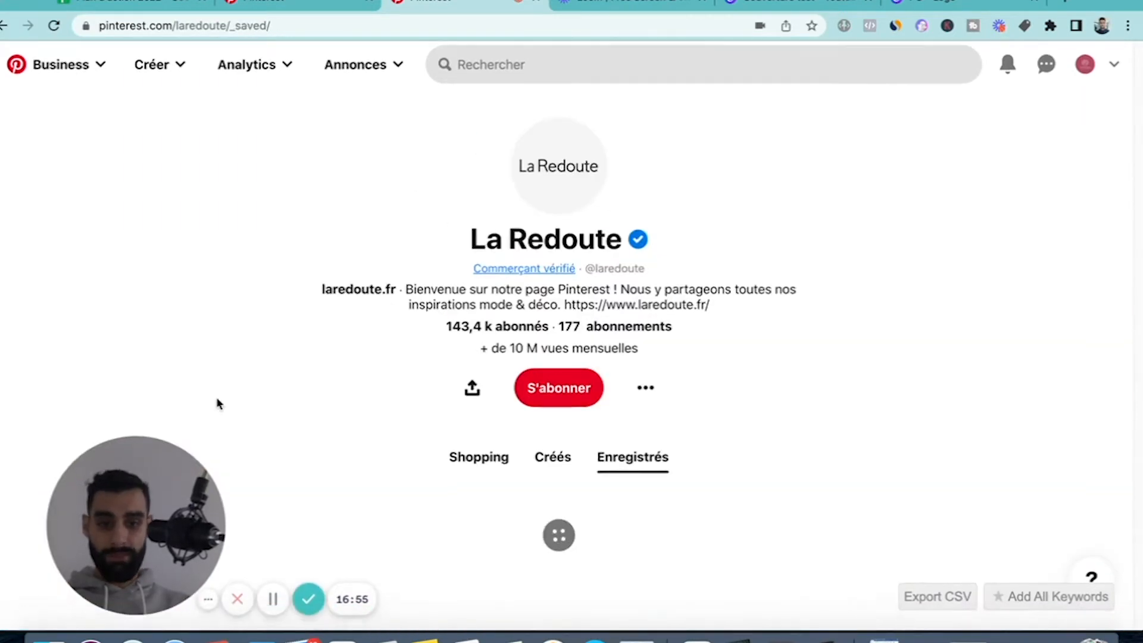
pyautogui.scroll(-6, 217, 403)
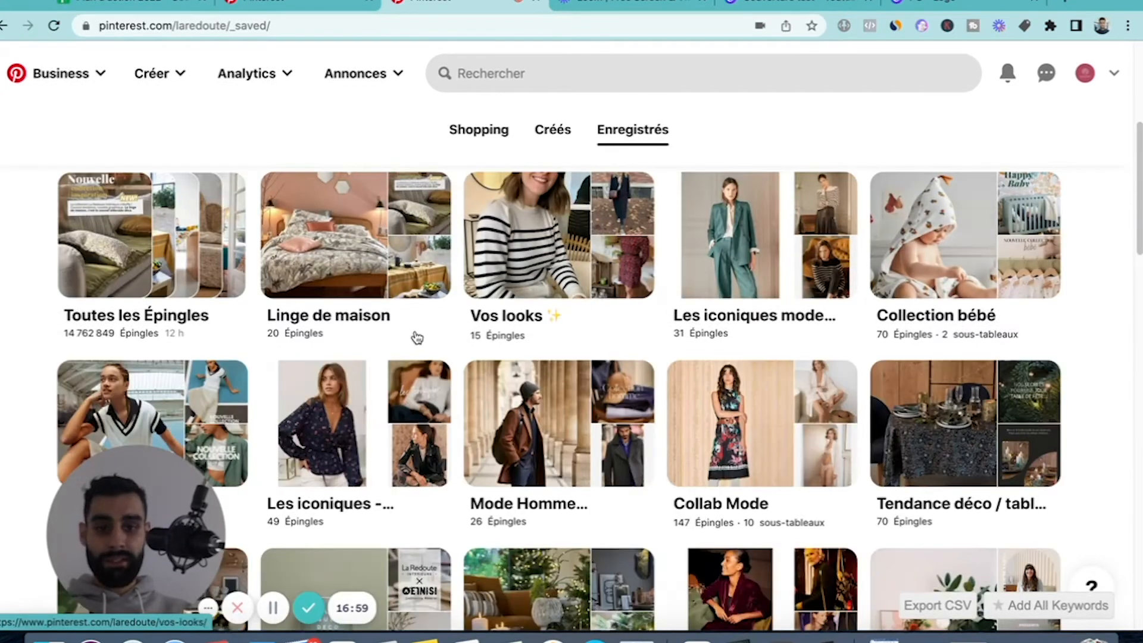
pyautogui.scroll(-2, 416, 334)
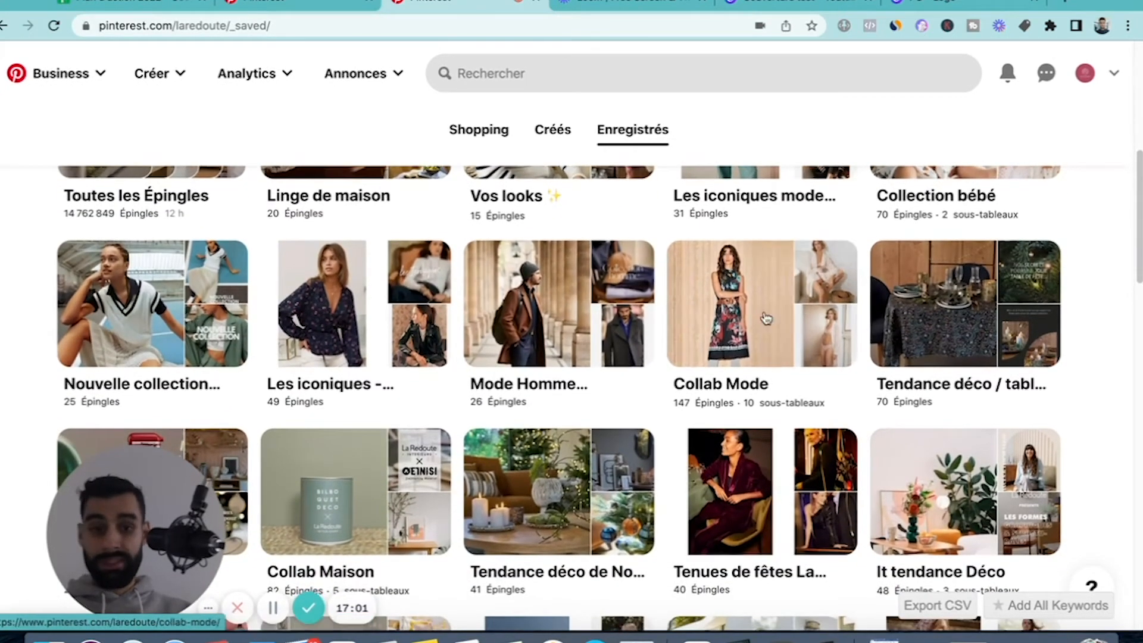
pyautogui.scroll(-1, 462, 405)
pyautogui.scroll(-2, 464, 391)
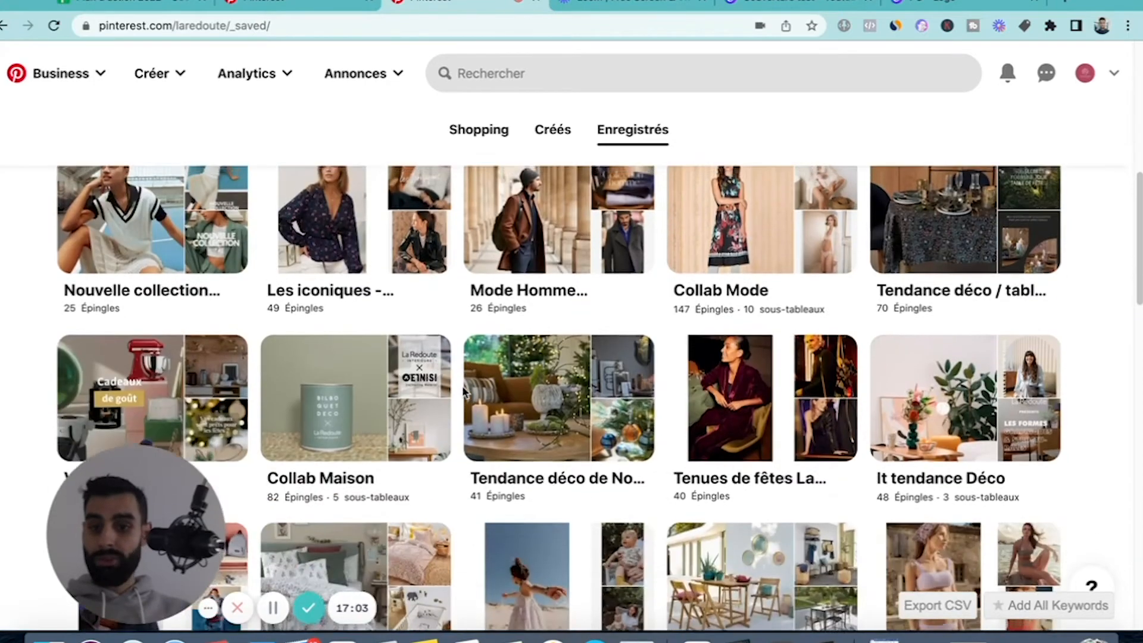
pyautogui.scroll(5, 417, 384)
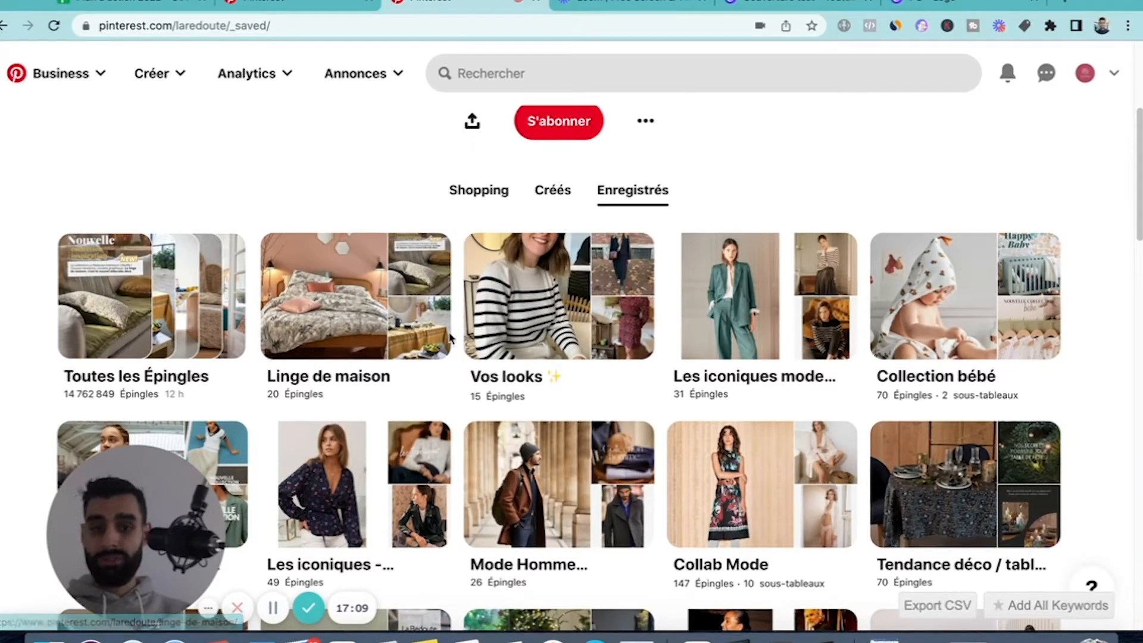
# Open La Redoute's "Linge de maison" board to view its pins and return to the saved boards.
pyautogui.click(378, 282)
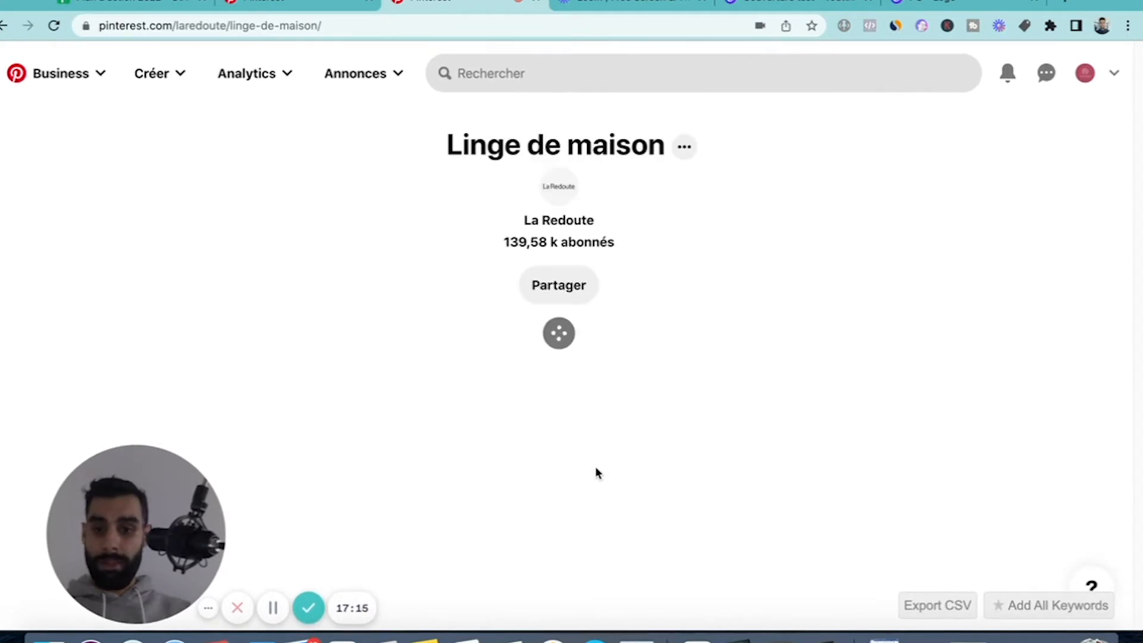
pyautogui.scroll(-3, 385, 412)
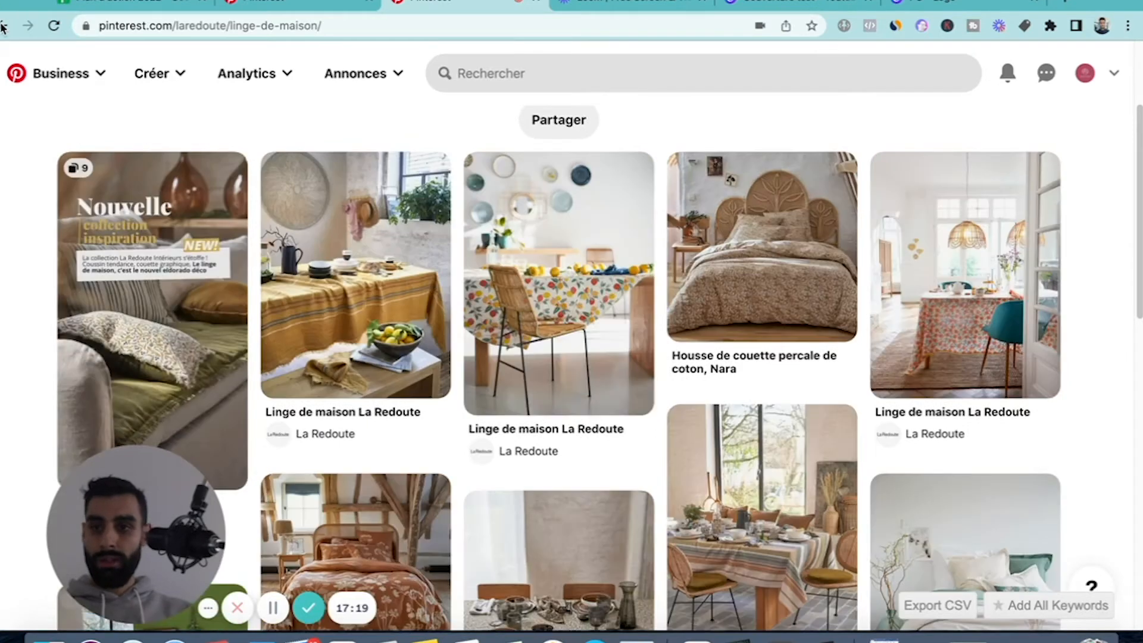
pyautogui.click(3, 26)
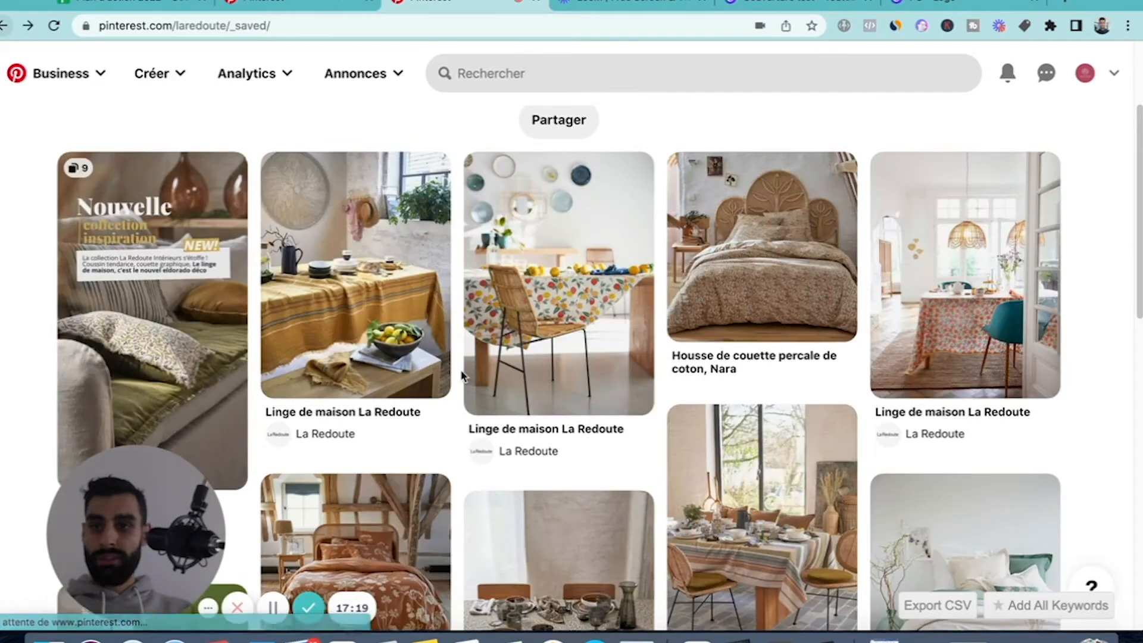
# Examine the themes and names of La Redoute's fashion, home and seasonal boards throughout its saved section.
pyautogui.scroll(-2, 680, 499)
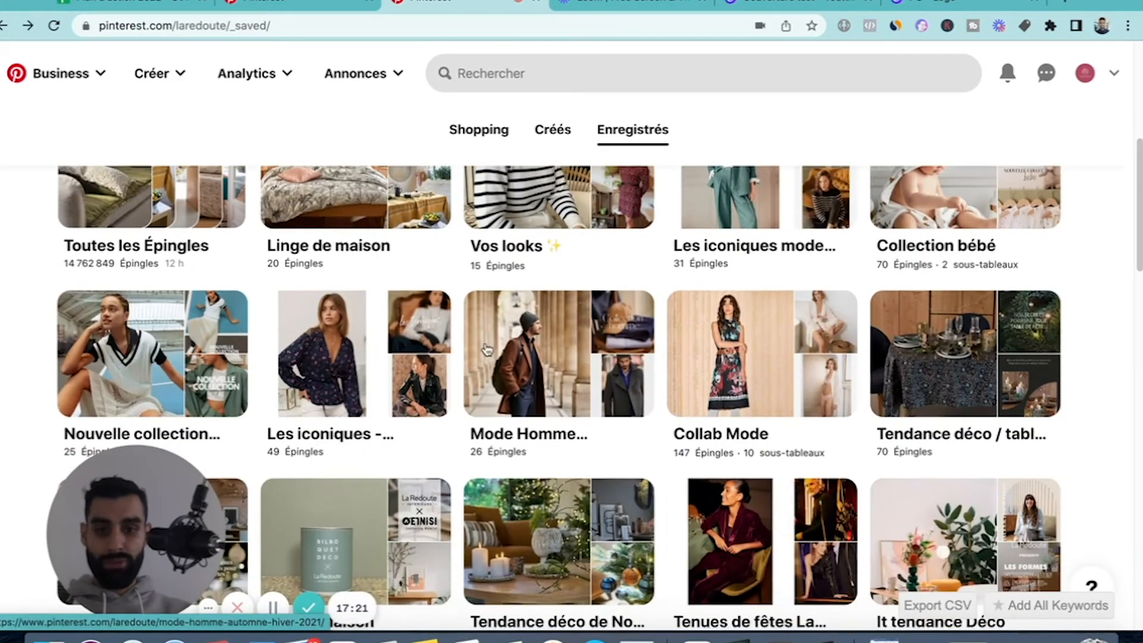
pyautogui.scroll(-1, 873, 392)
pyautogui.scroll(-3, 873, 392)
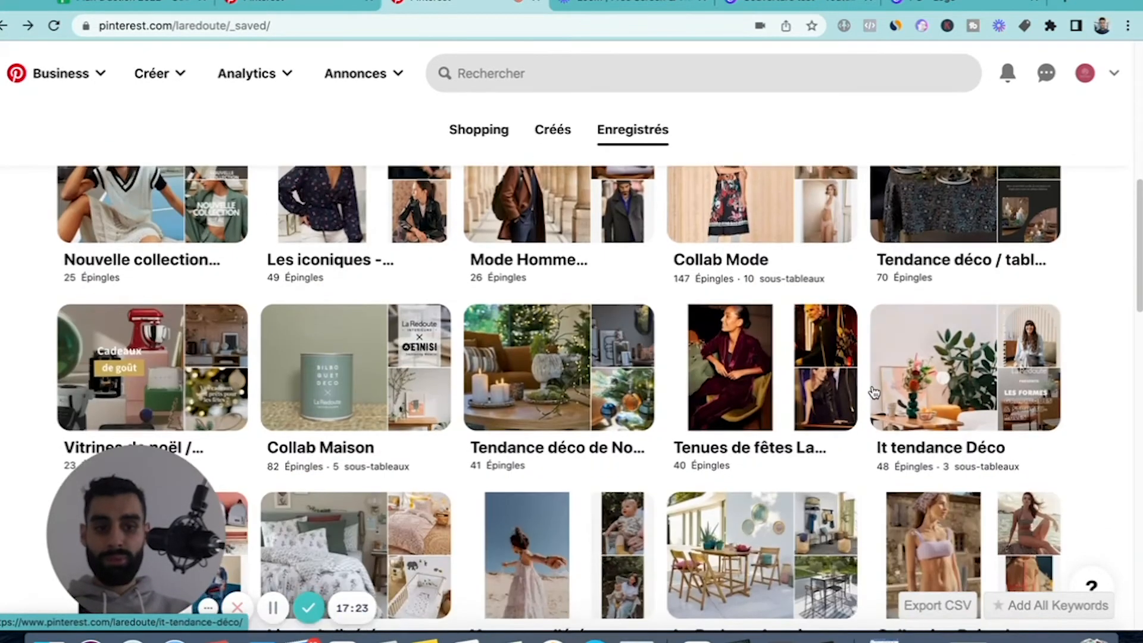
pyautogui.scroll(-3, 168, 408)
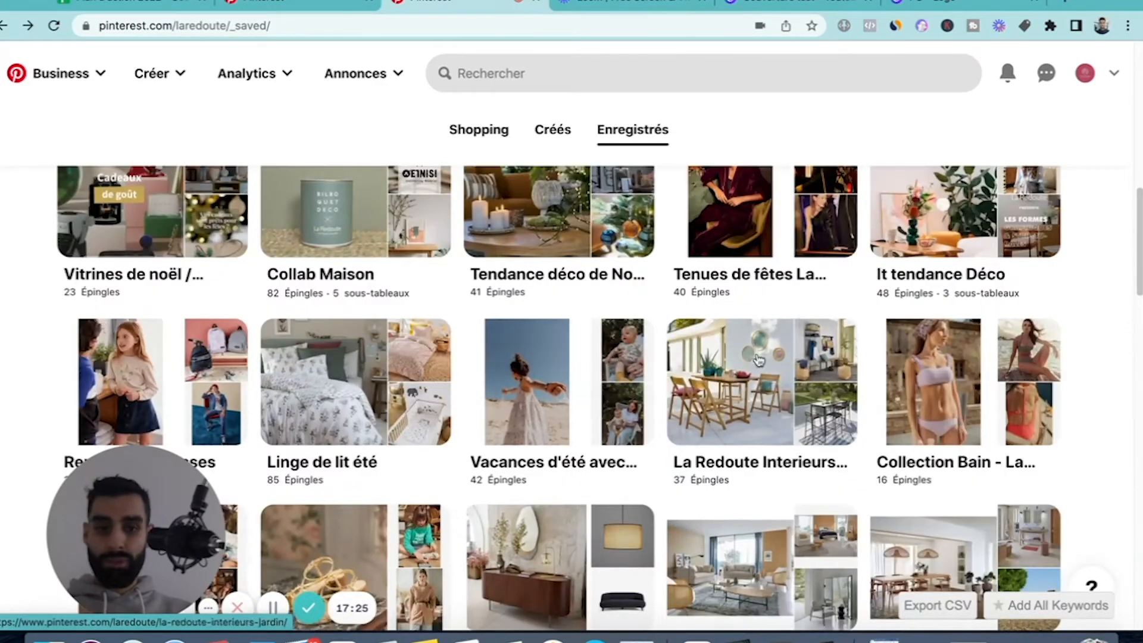
pyautogui.scroll(-3, 1025, 405)
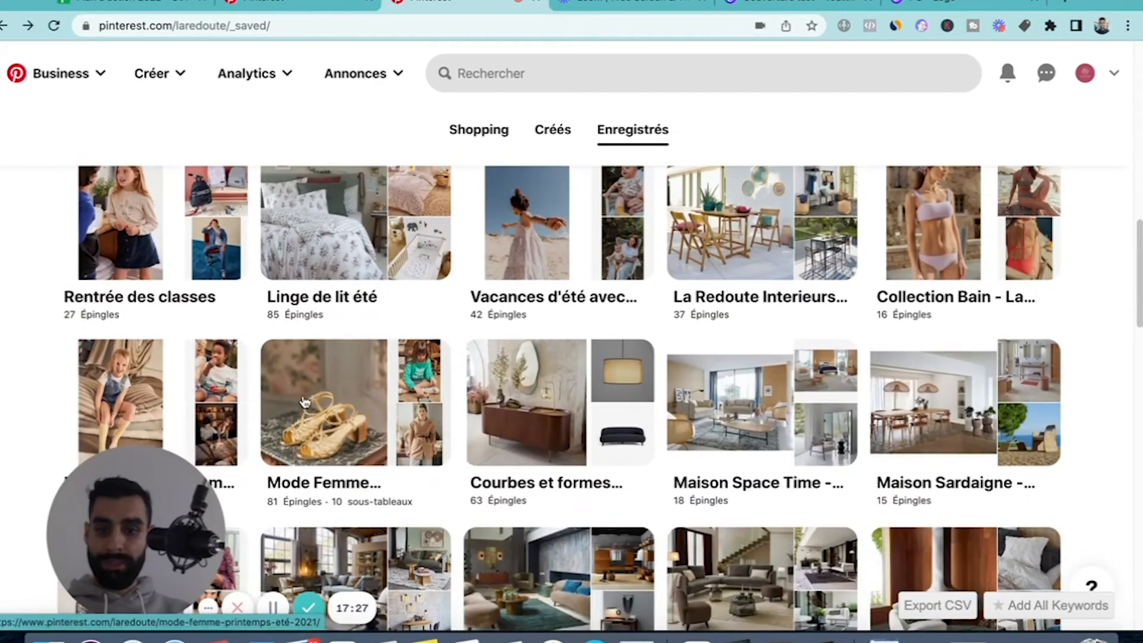
pyautogui.scroll(-4, 378, 362)
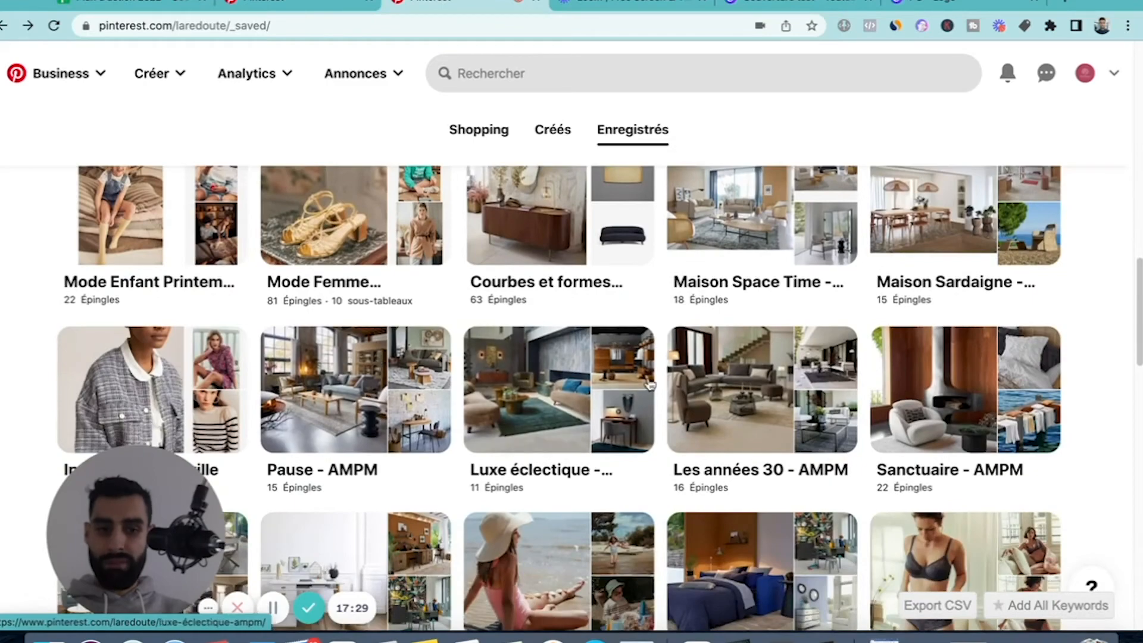
pyautogui.scroll(-3, 378, 362)
pyautogui.scroll(-2, 955, 402)
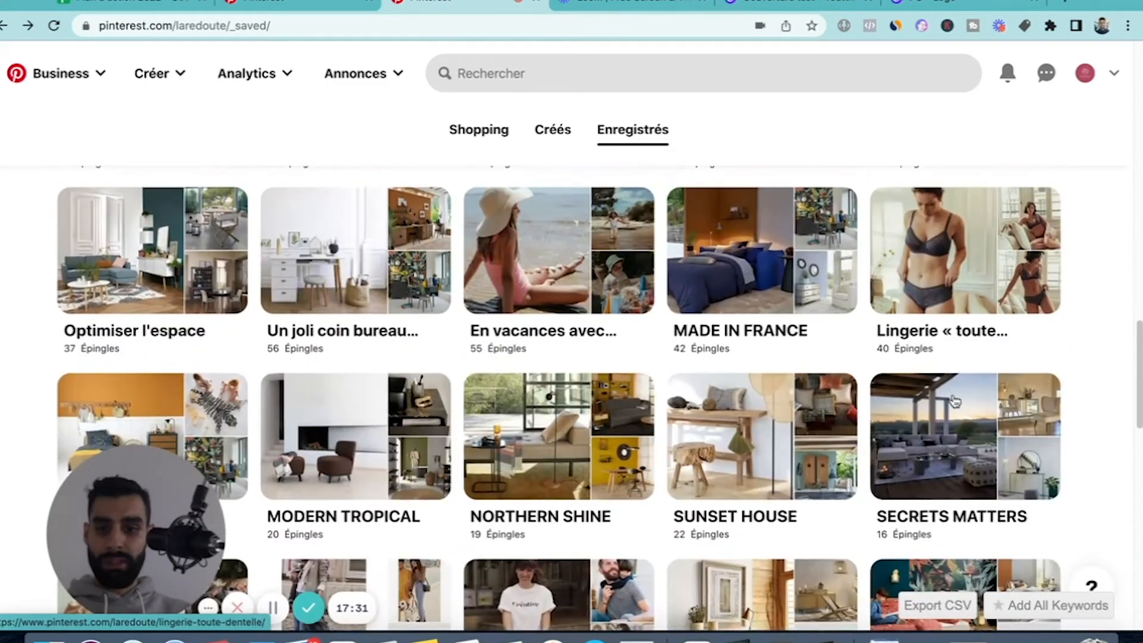
pyautogui.scroll(-3, 674, 381)
pyautogui.scroll(10, 674, 381)
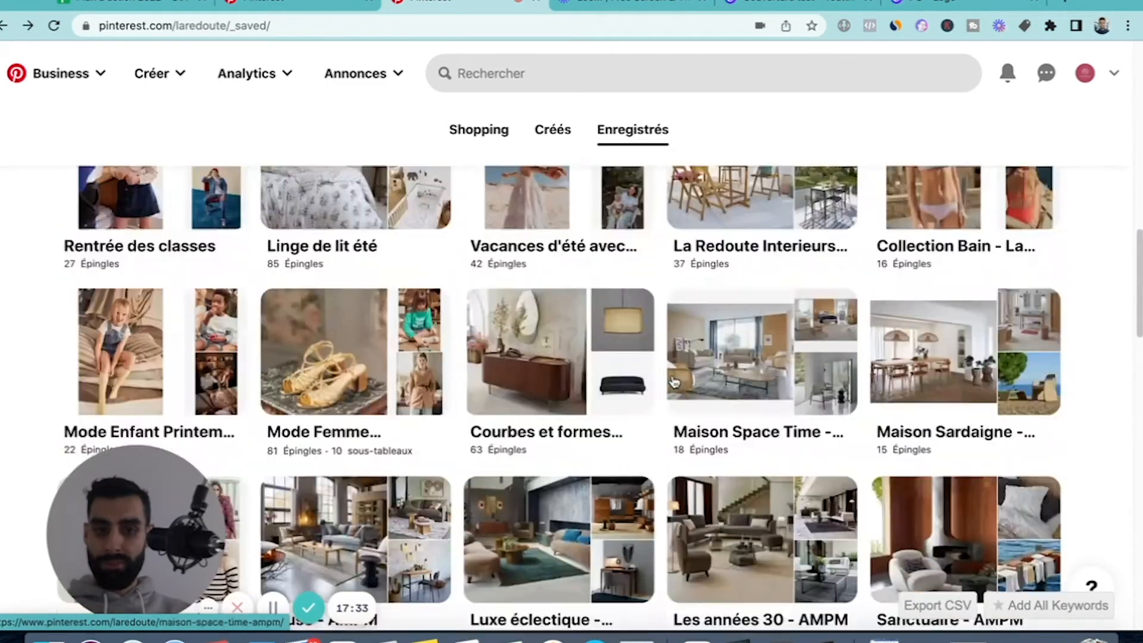
# Open the levelupmedia.fr business profile and review its "Enregistrés" section.
pyautogui.click(1086, 73)
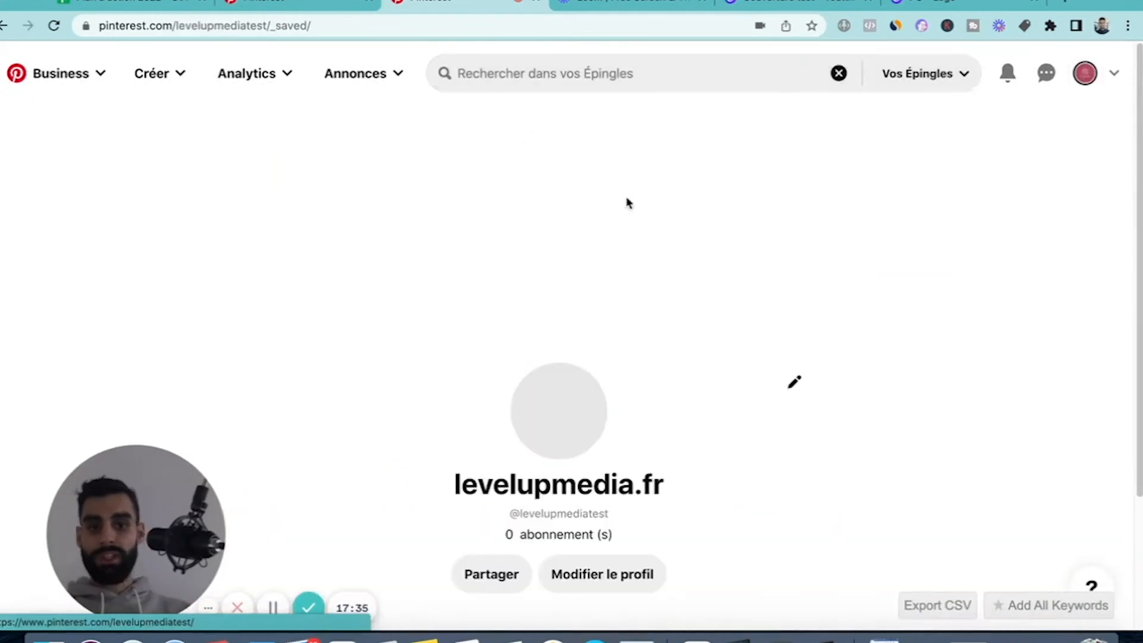
pyautogui.scroll(-3, 276, 388)
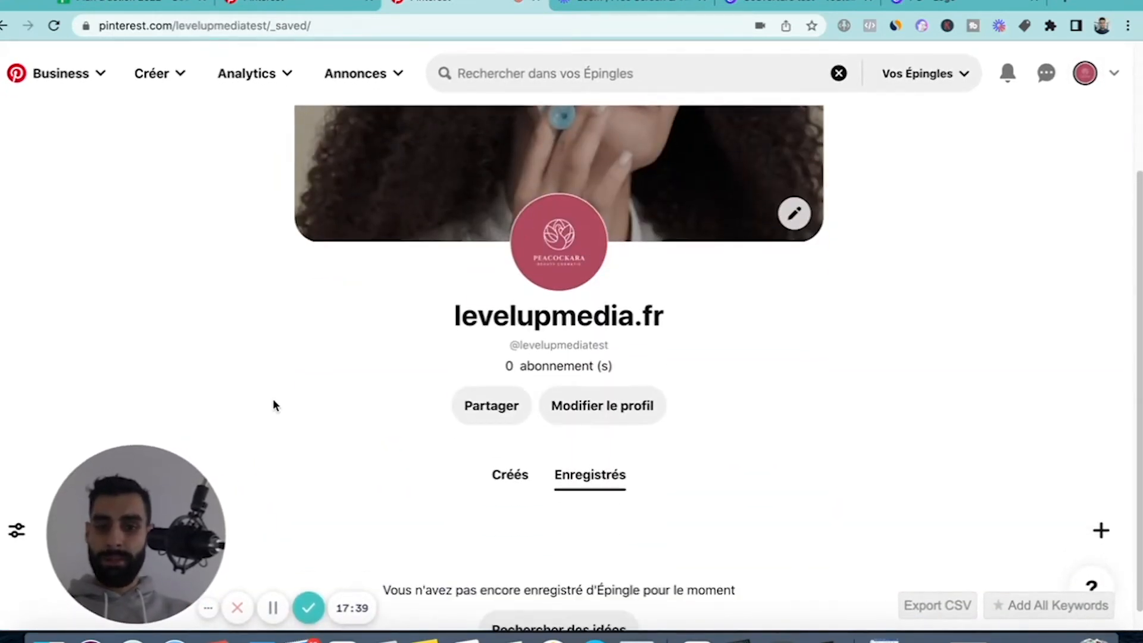
pyautogui.scroll(-1, 275, 406)
pyautogui.scroll(1, 275, 405)
pyautogui.scroll(-1, 276, 405)
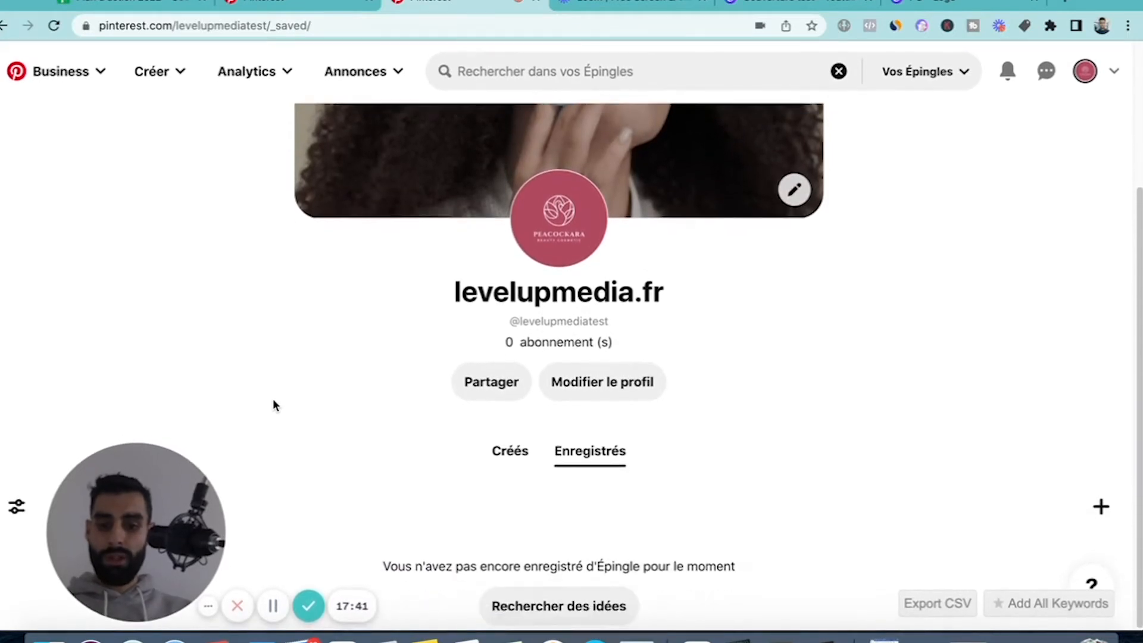
pyautogui.scroll(2, 301, 340)
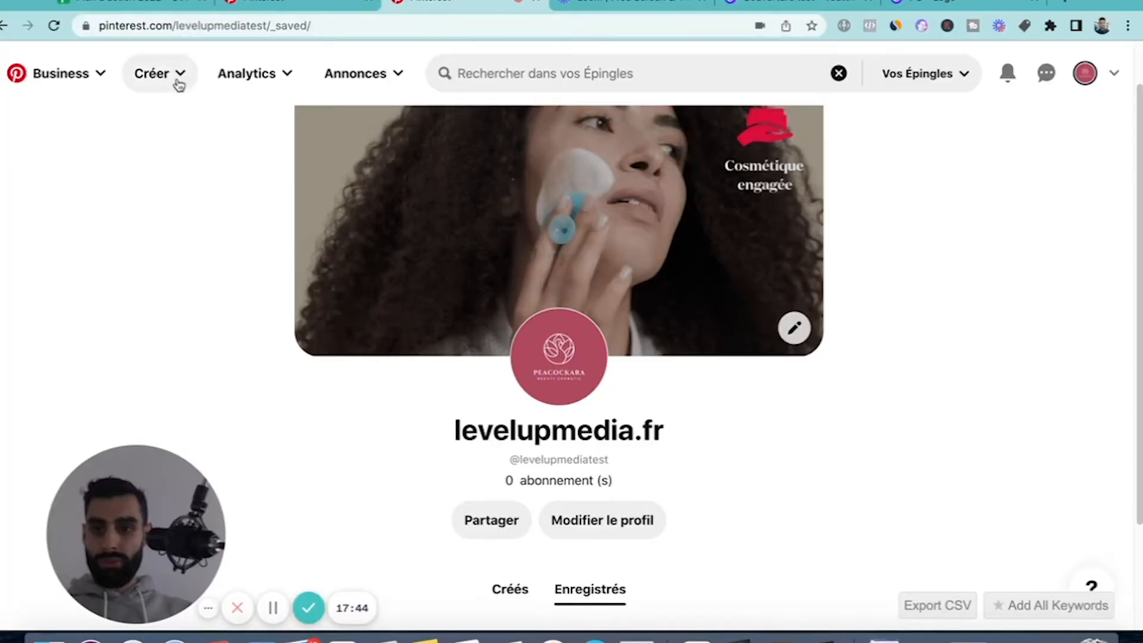
# Start creating a new standard Pin and check the list of boards available for it.
pyautogui.click(174, 83)
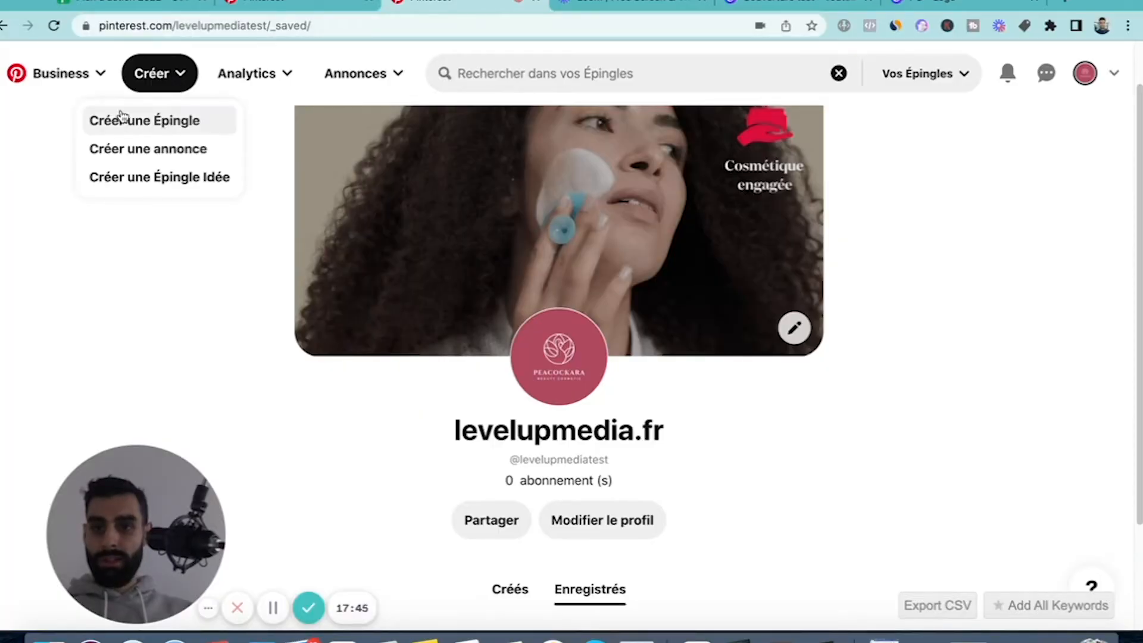
pyautogui.click(133, 125)
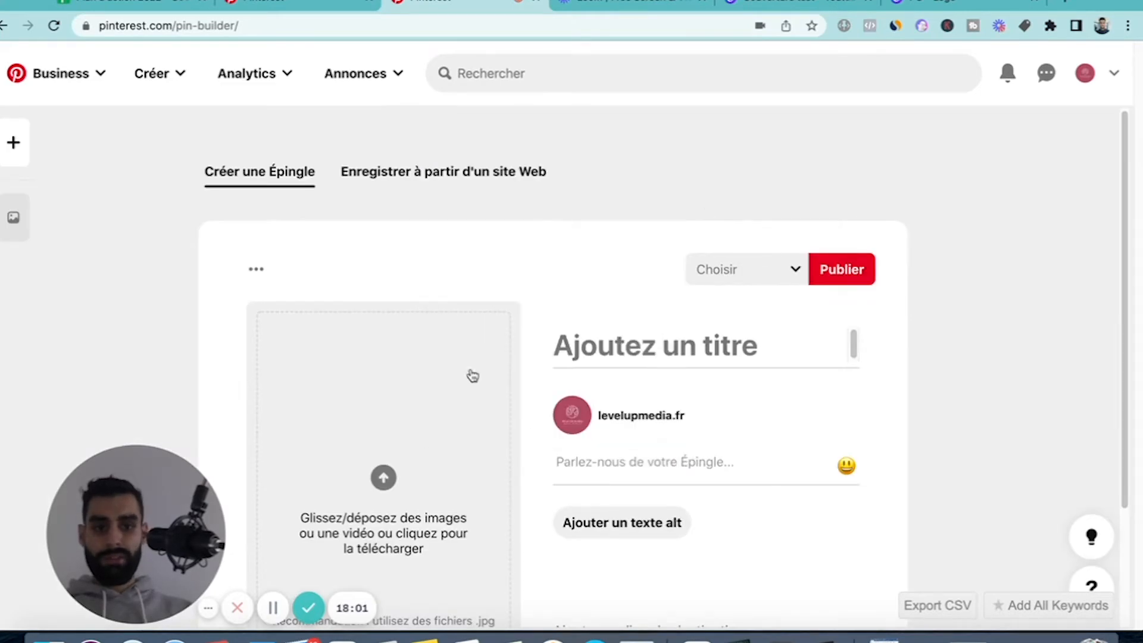
pyautogui.click(774, 275)
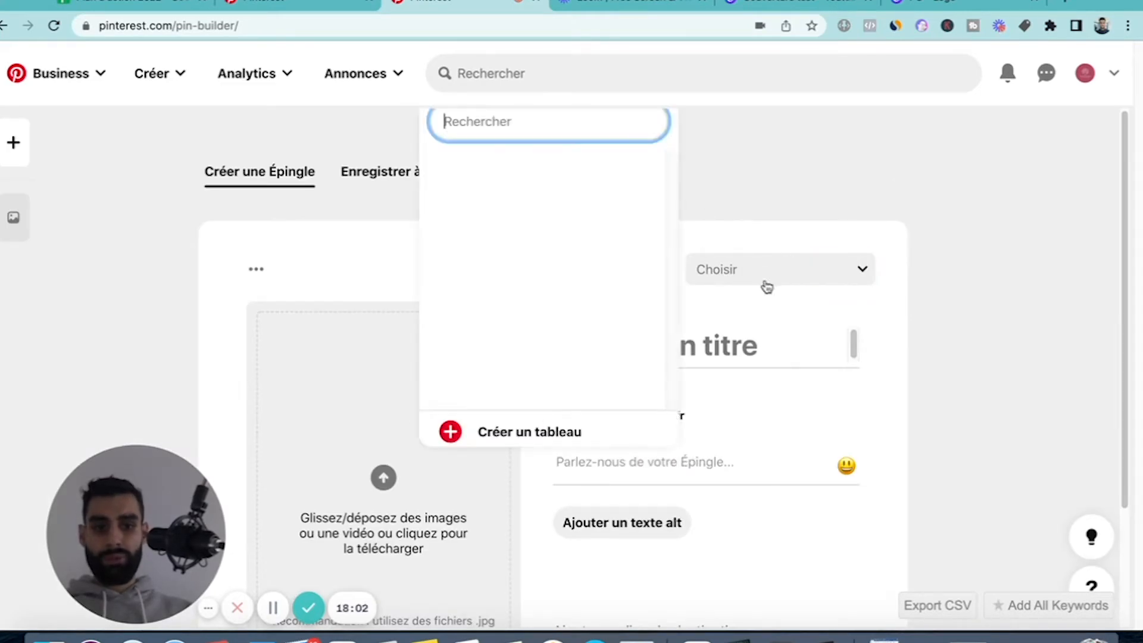
pyautogui.click(803, 216)
pyautogui.scroll(-1, 479, 408)
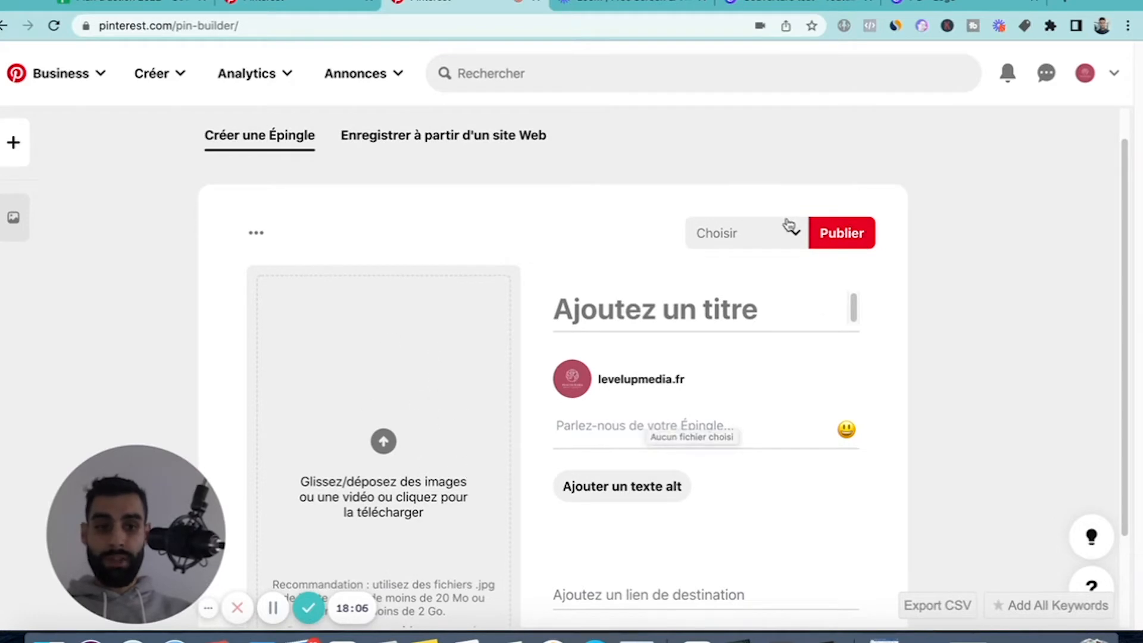
pyautogui.click(774, 244)
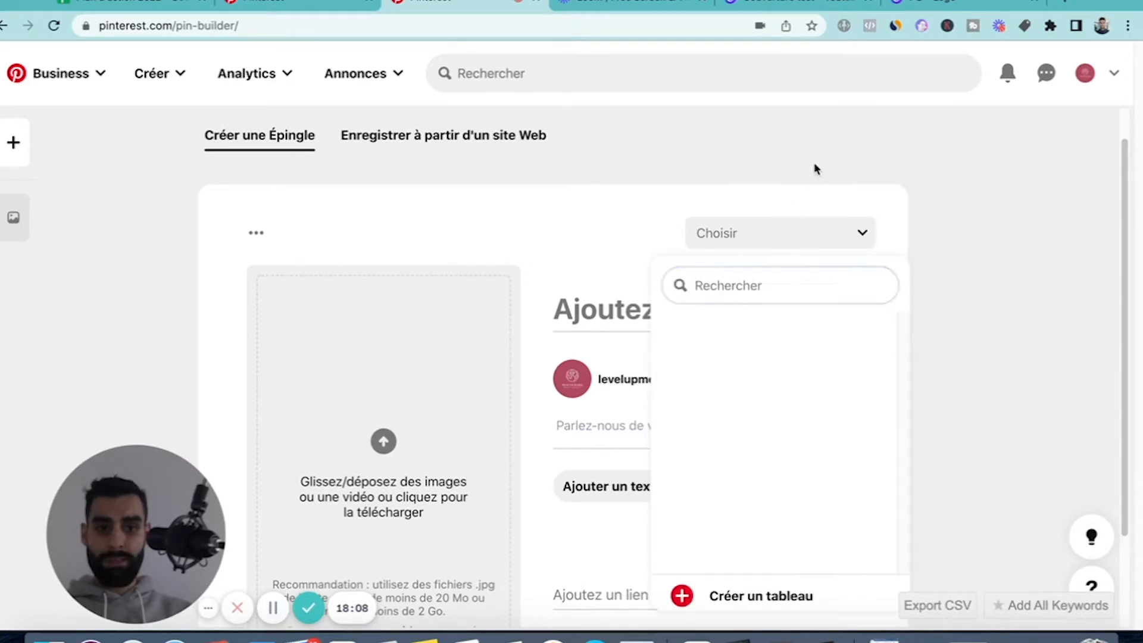
pyautogui.click(814, 169)
# Create a non-secret board named "Soins visages Bio" for the new Pin.
pyautogui.click(776, 238)
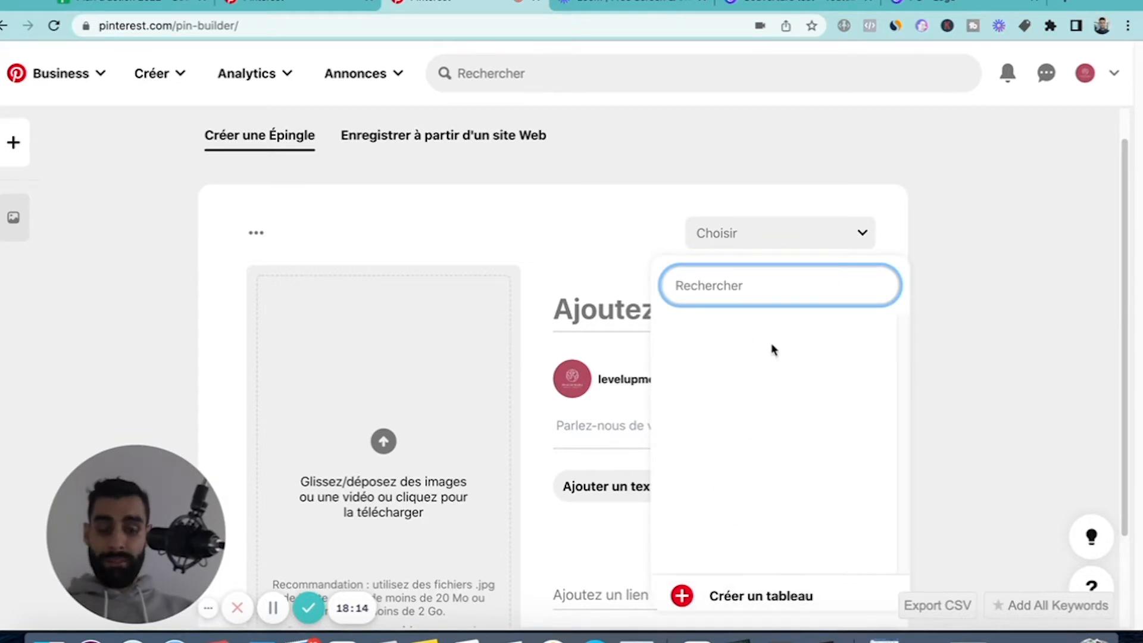
pyautogui.click(761, 594)
pyautogui.click(516, 298)
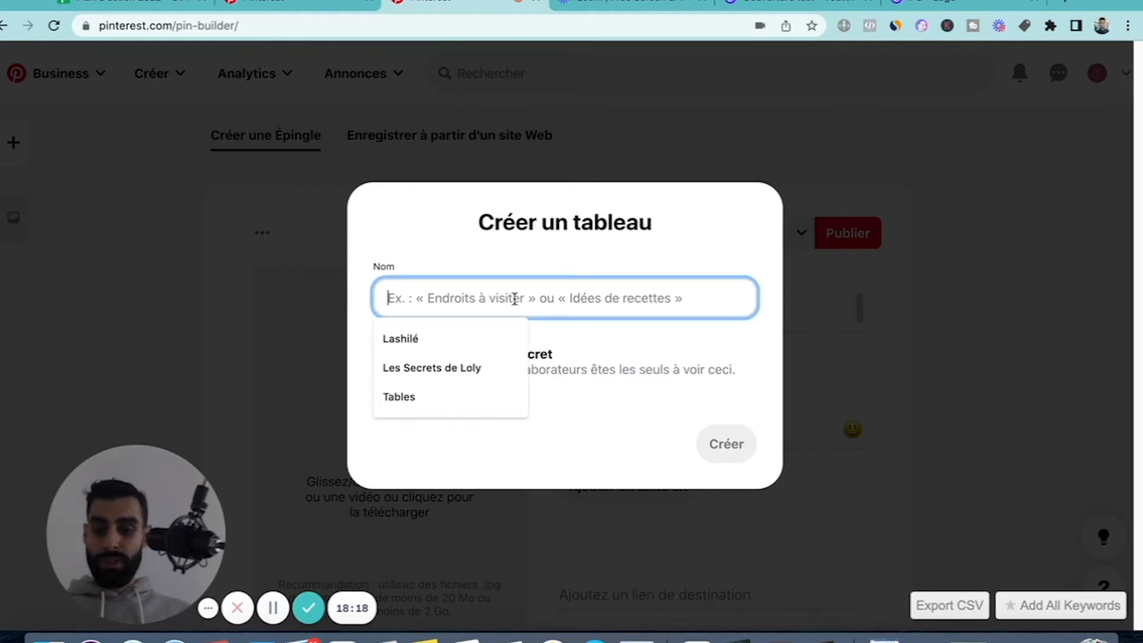
pyautogui.write('soins visages Bio')
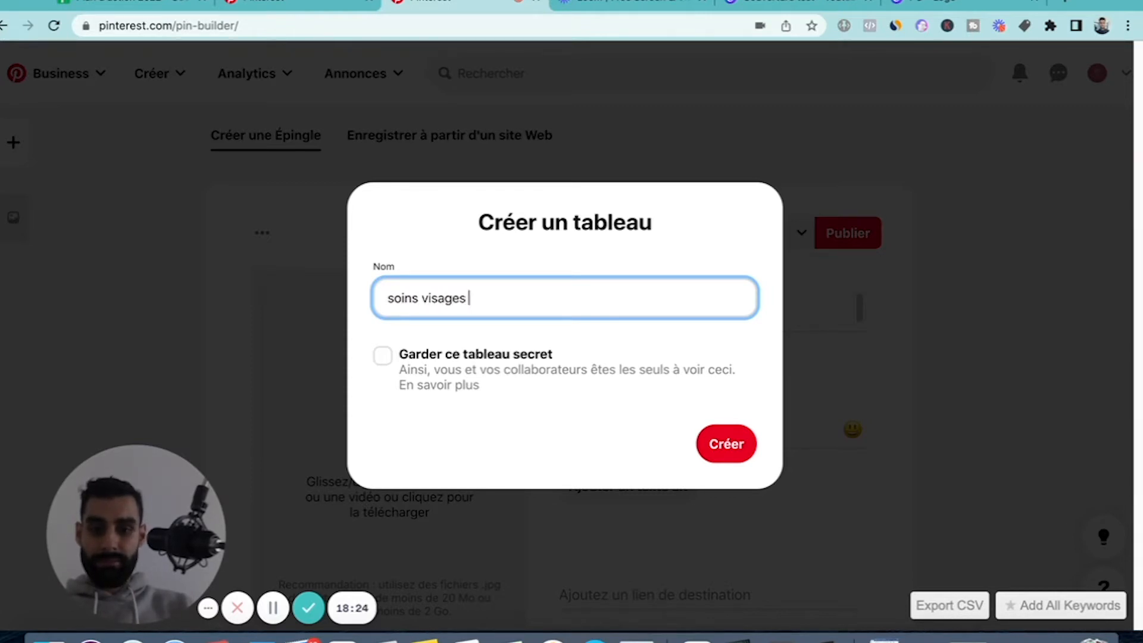
pyautogui.click(394, 299)
pyautogui.press('BackSpace')
pyautogui.write('S')
pyautogui.click(728, 448)
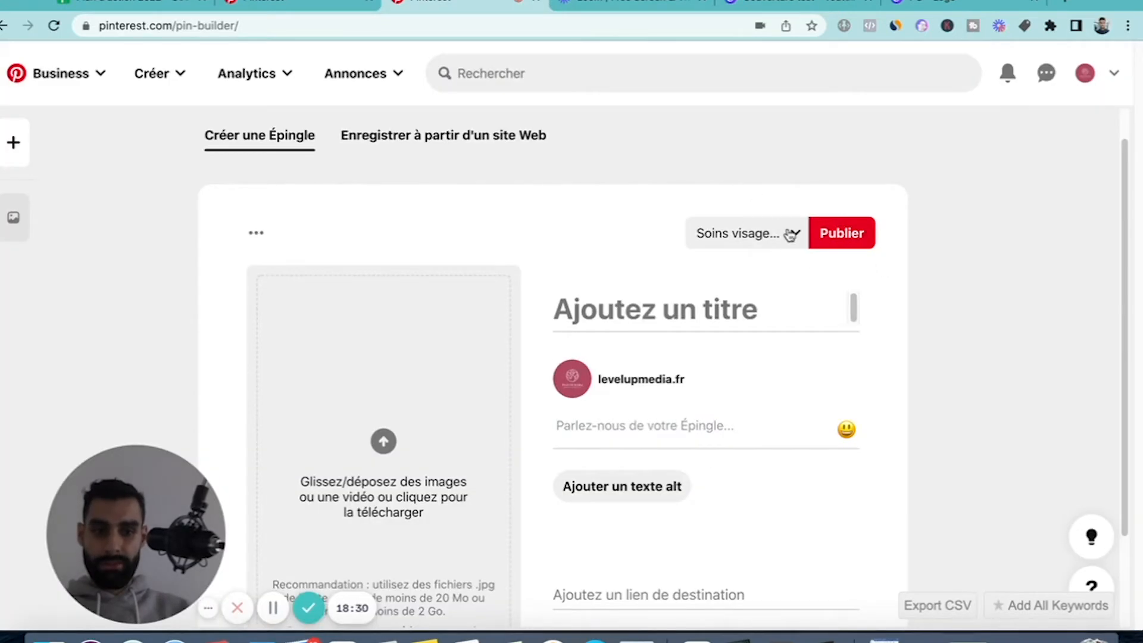
# Create a non-secret board named "Soins du corps" for the new Pin.
pyautogui.click(791, 234)
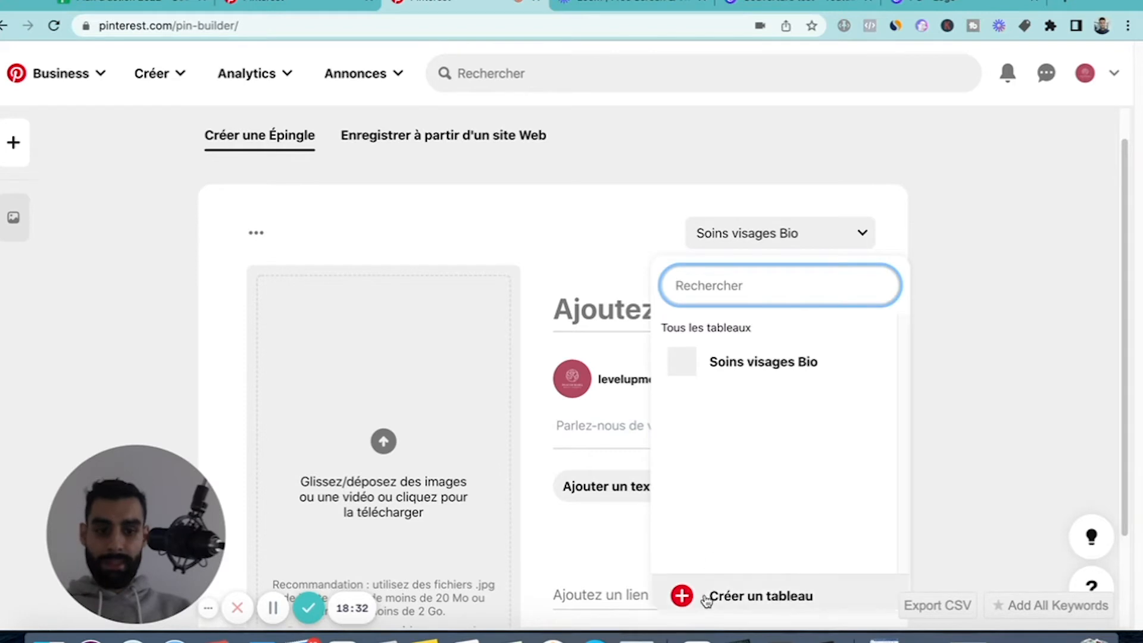
pyautogui.click(707, 598)
pyautogui.click(480, 301)
pyautogui.write('Soin')
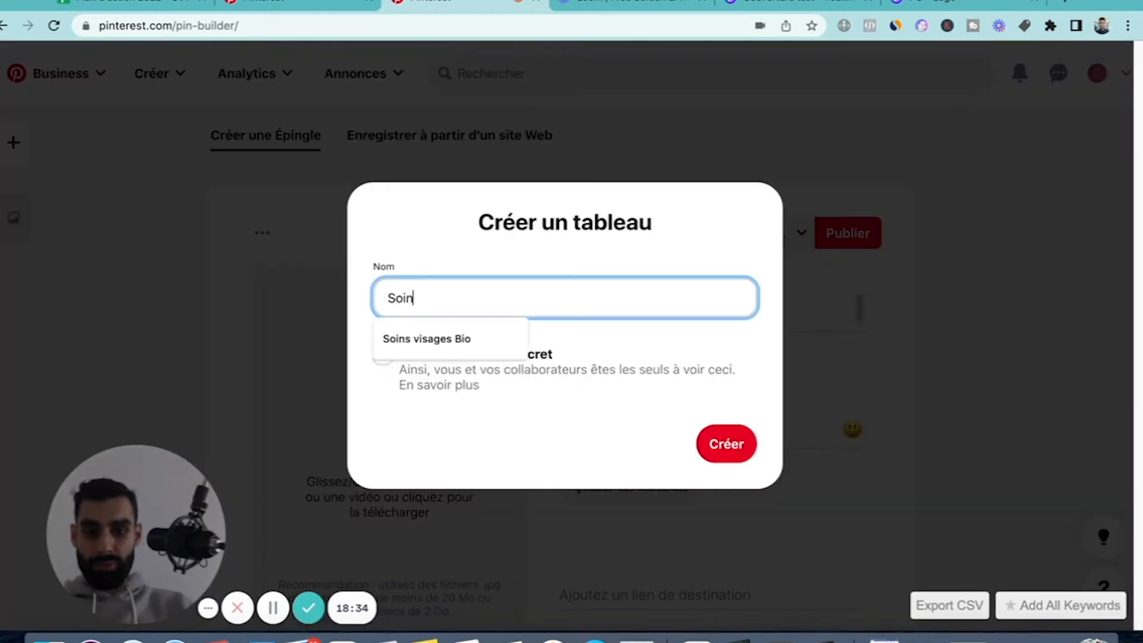
pyautogui.write('s du corps')
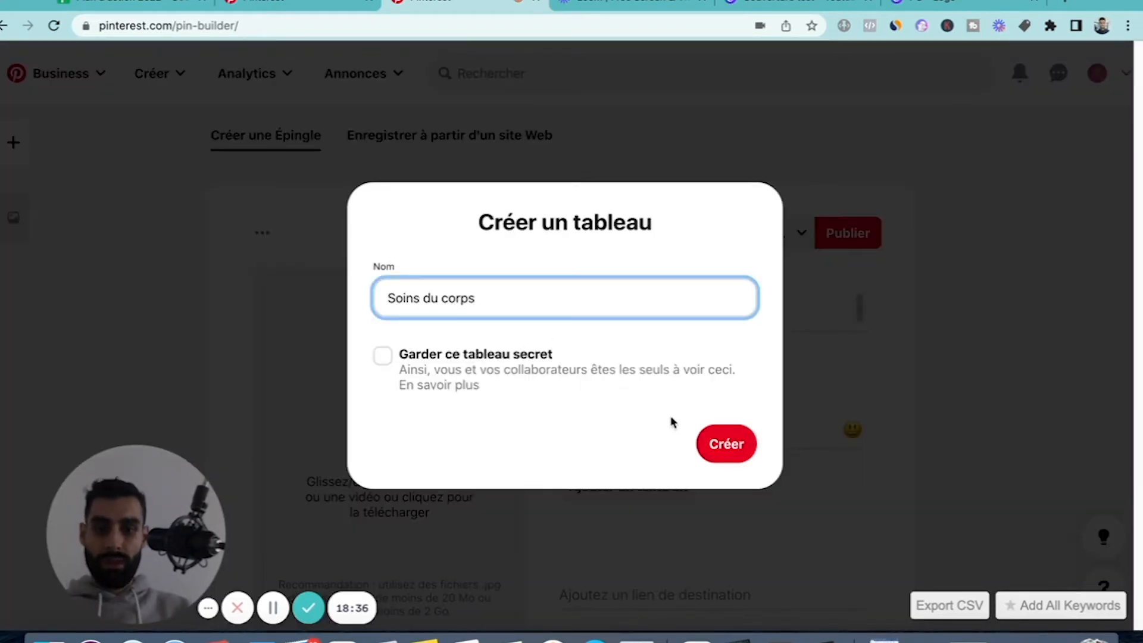
pyautogui.click(723, 442)
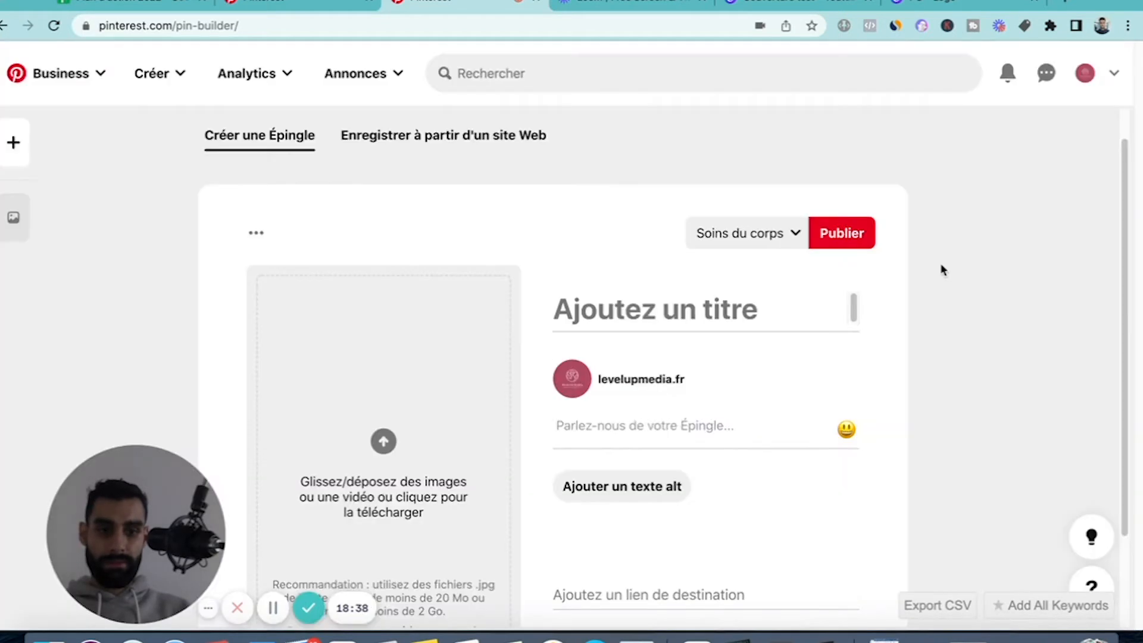
# Create another non-secret board named "Accessoires" for the new Pin.
pyautogui.click(783, 241)
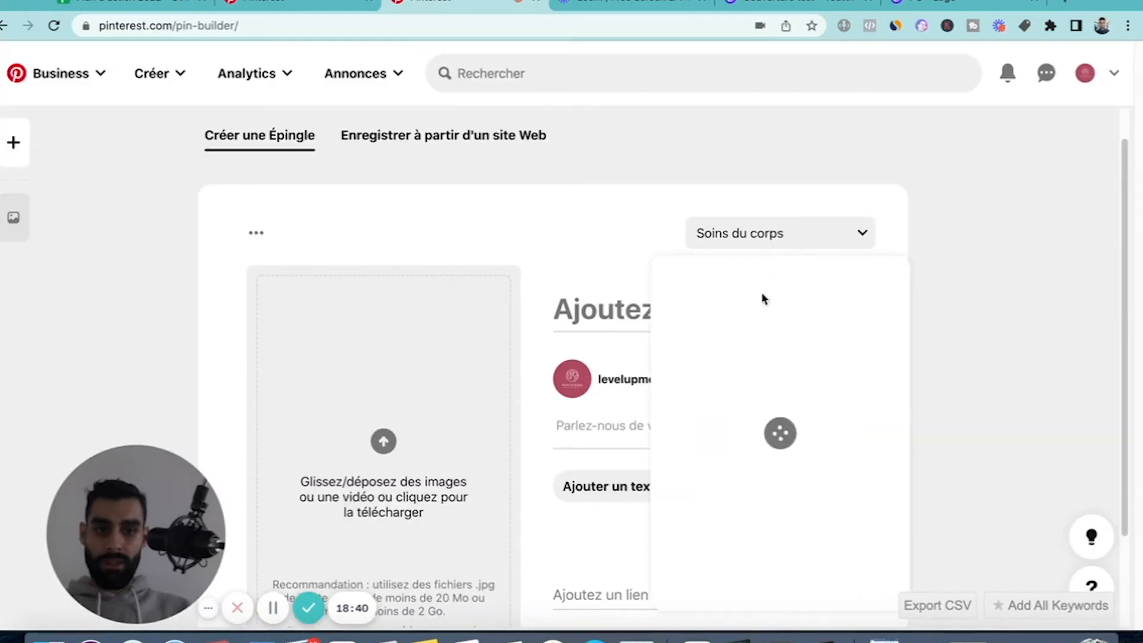
pyautogui.click(726, 580)
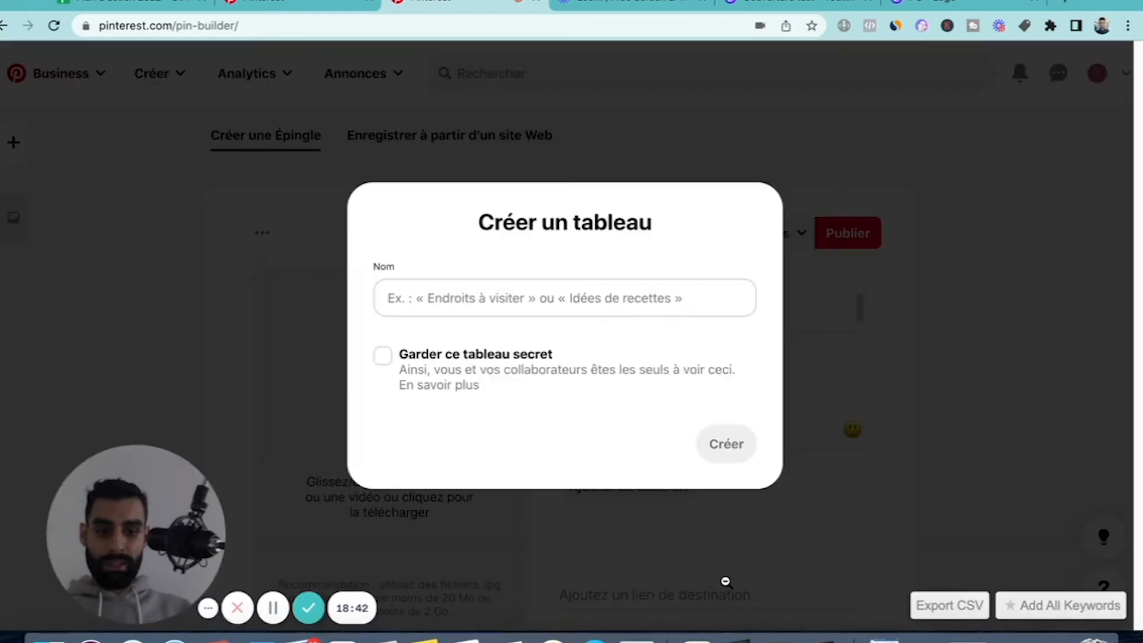
pyautogui.click(484, 304)
pyautogui.write('Accessoires')
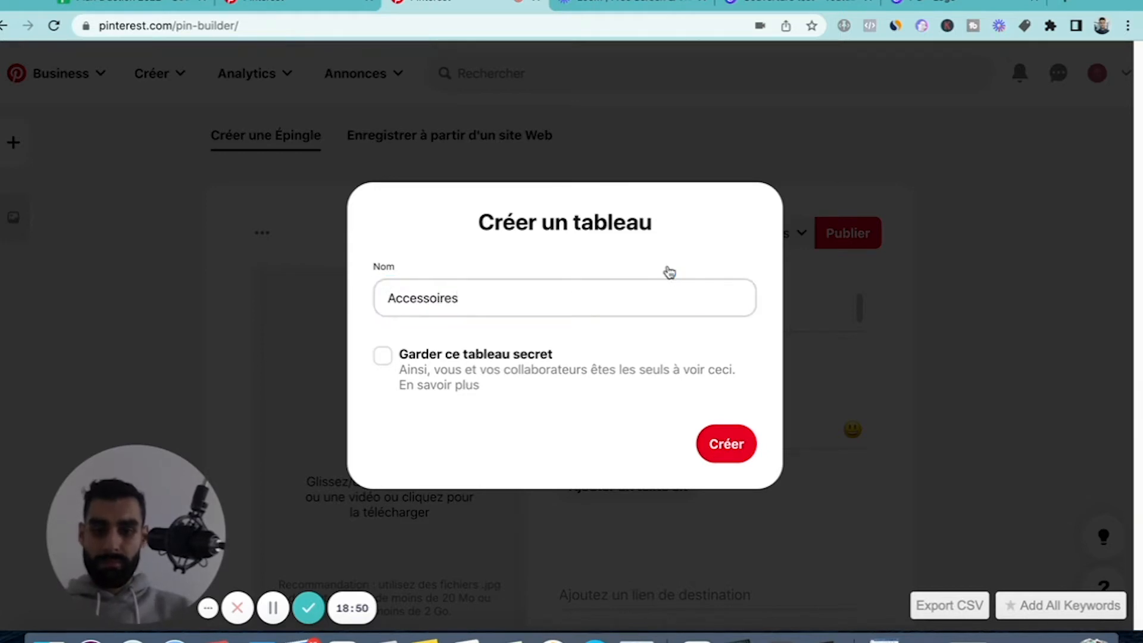
pyautogui.click(729, 459)
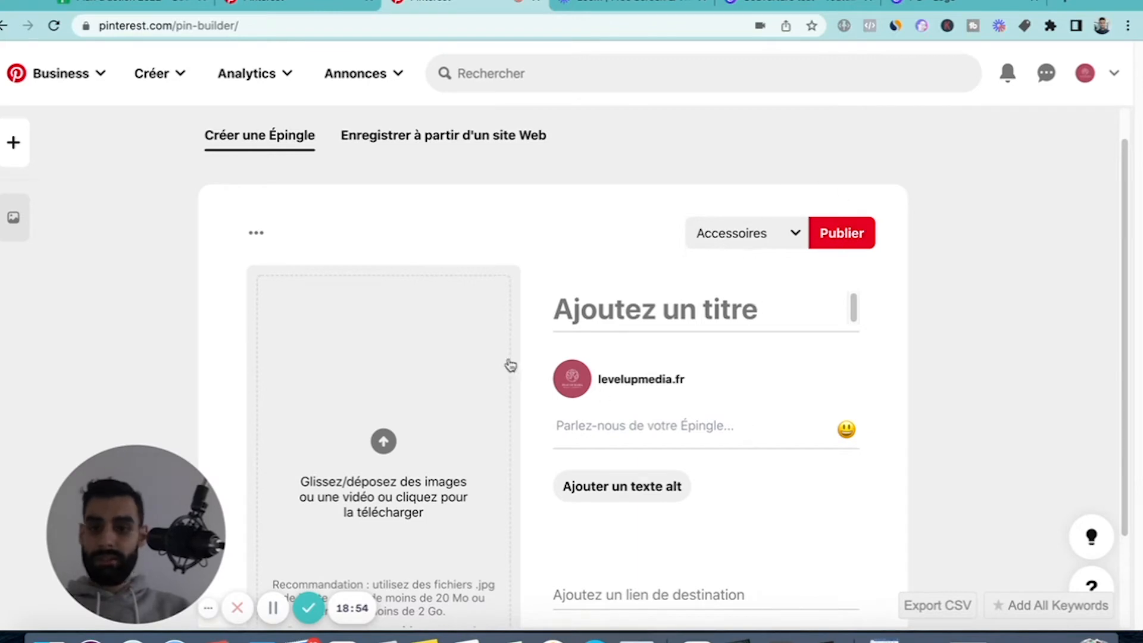
# Review the Pin form's board selection, file upload recommendations, destination link and publishing options.
pyautogui.click(745, 242)
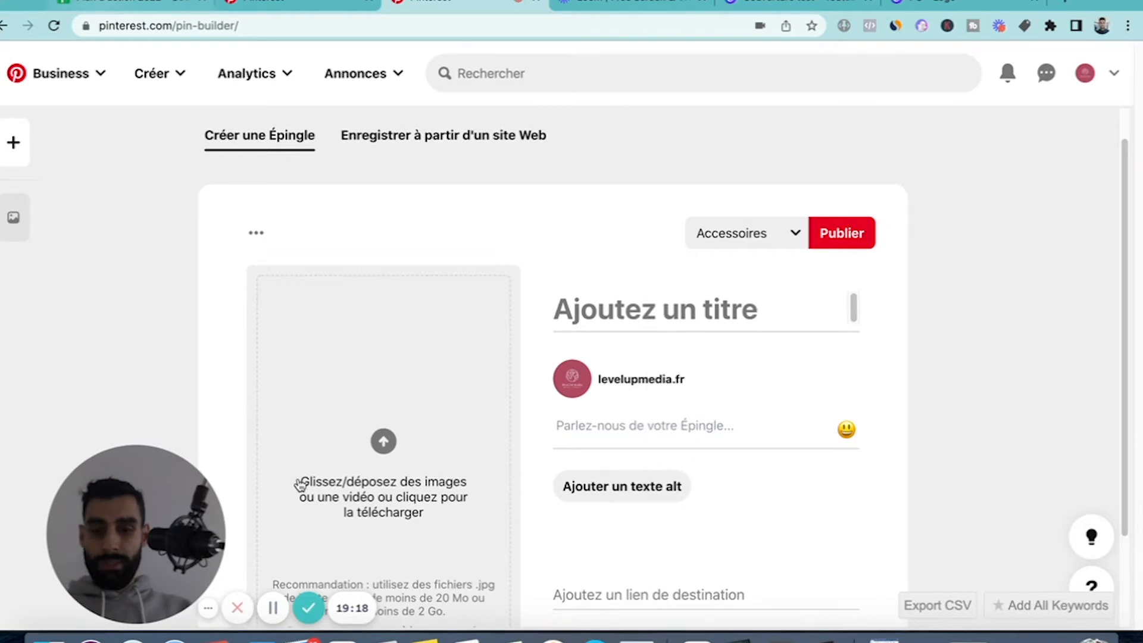
pyautogui.scroll(-2, 401, 343)
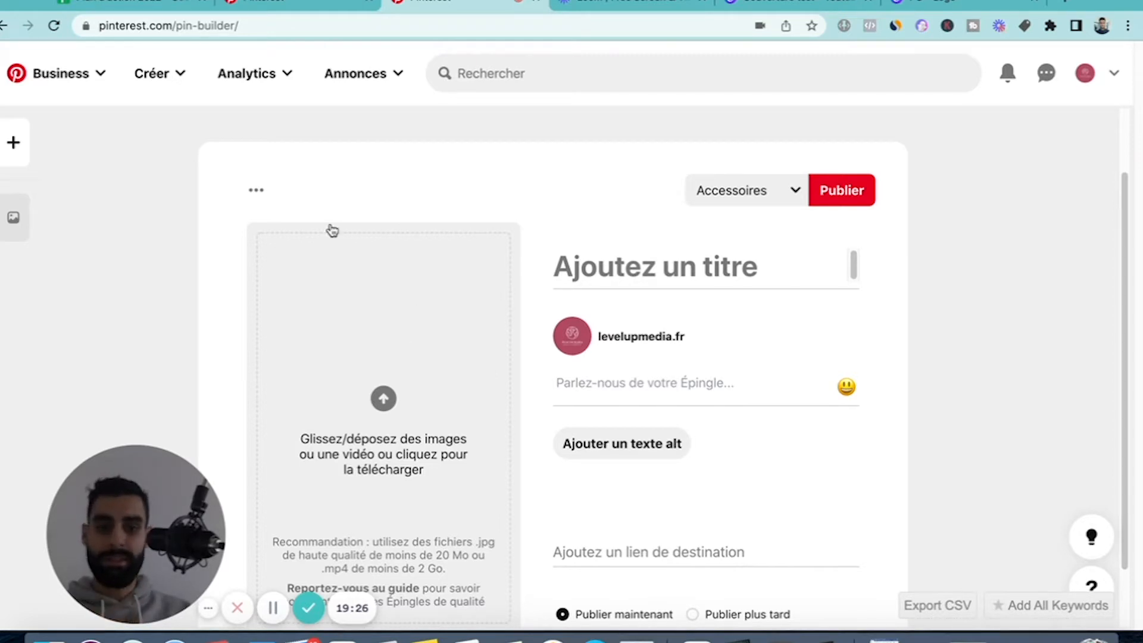
pyautogui.scroll(-2, 501, 246)
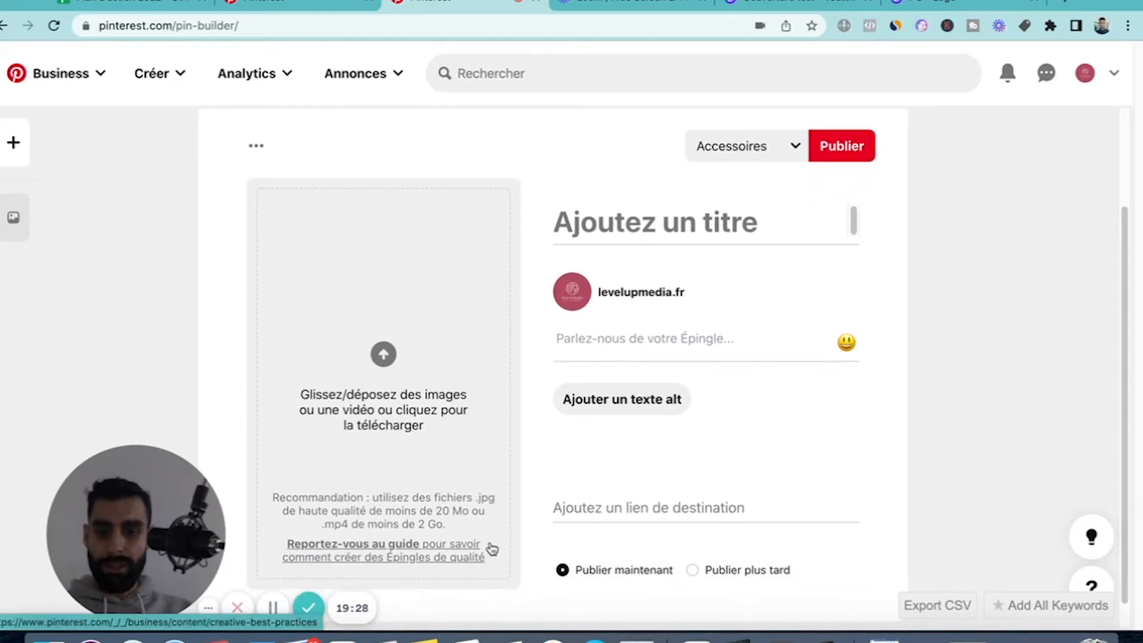
pyautogui.scroll(-1, 492, 329)
pyautogui.scroll(3, 492, 327)
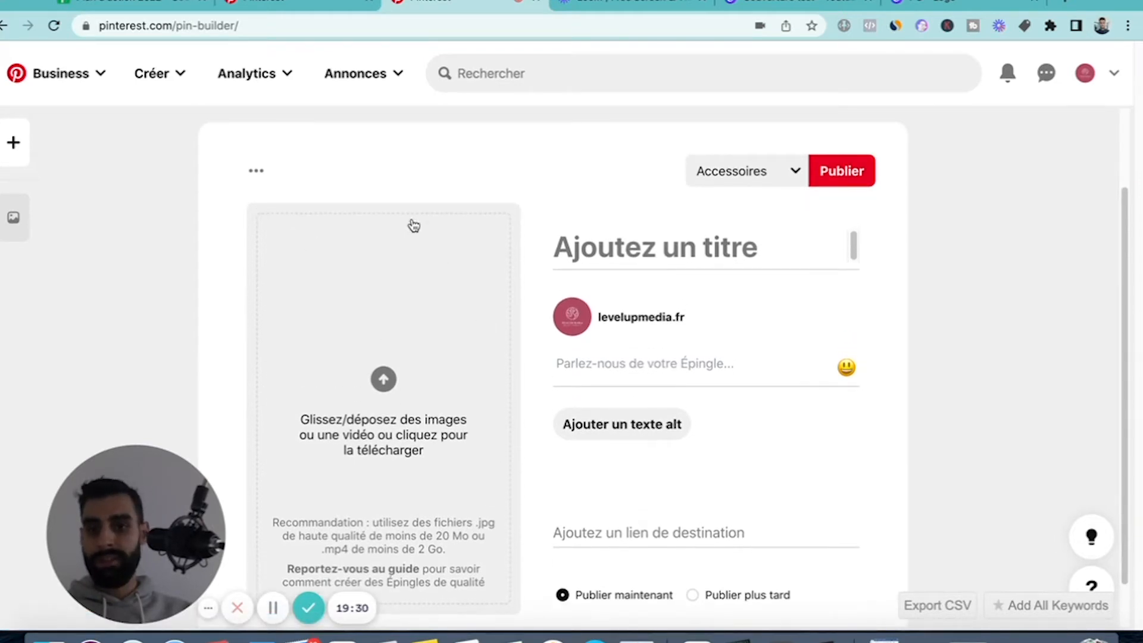
pyautogui.scroll(-2, 505, 548)
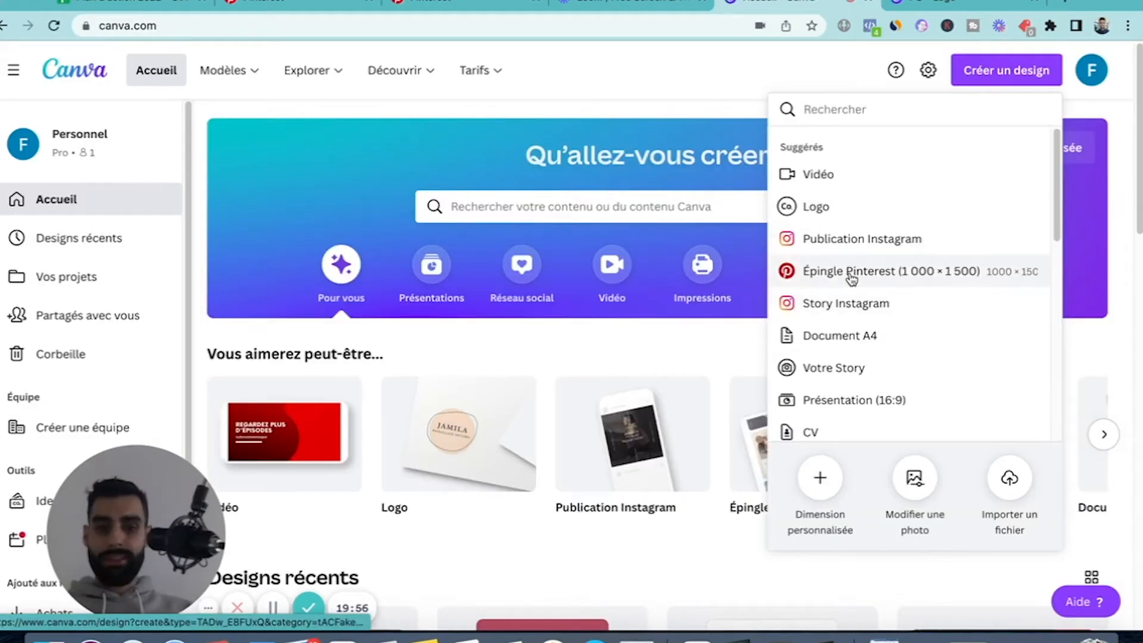
# In Canva, create a blank "Épingle Pinterest (1 000 × 1 500)" design and search its templates for "cosmétique".
pyautogui.click(850, 273)
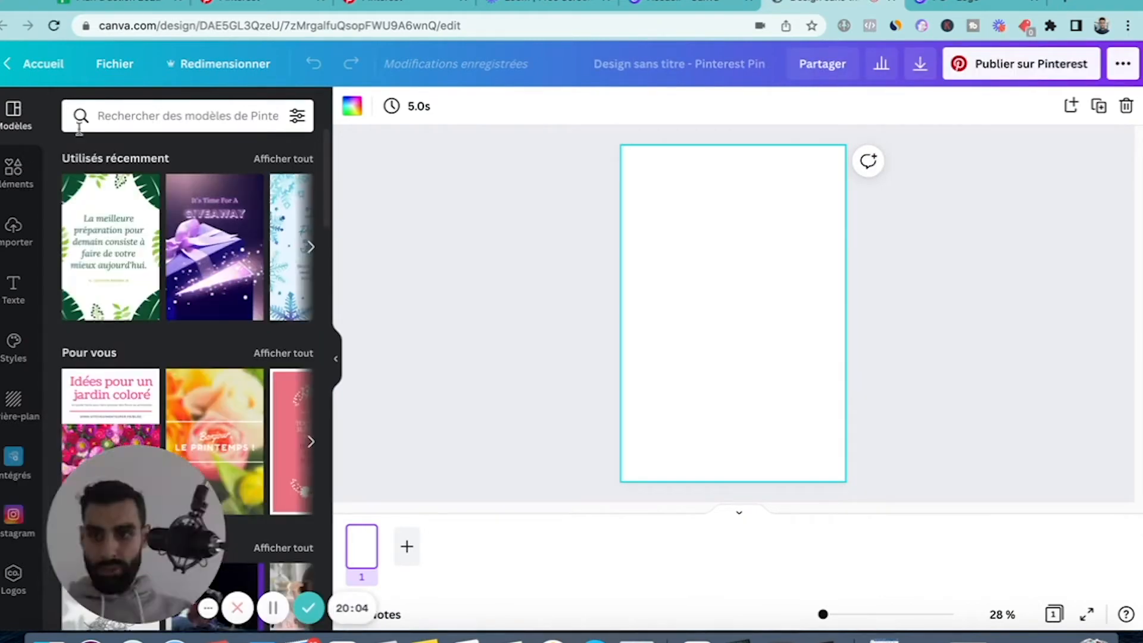
pyautogui.click(165, 114)
pyautogui.write('cosm')
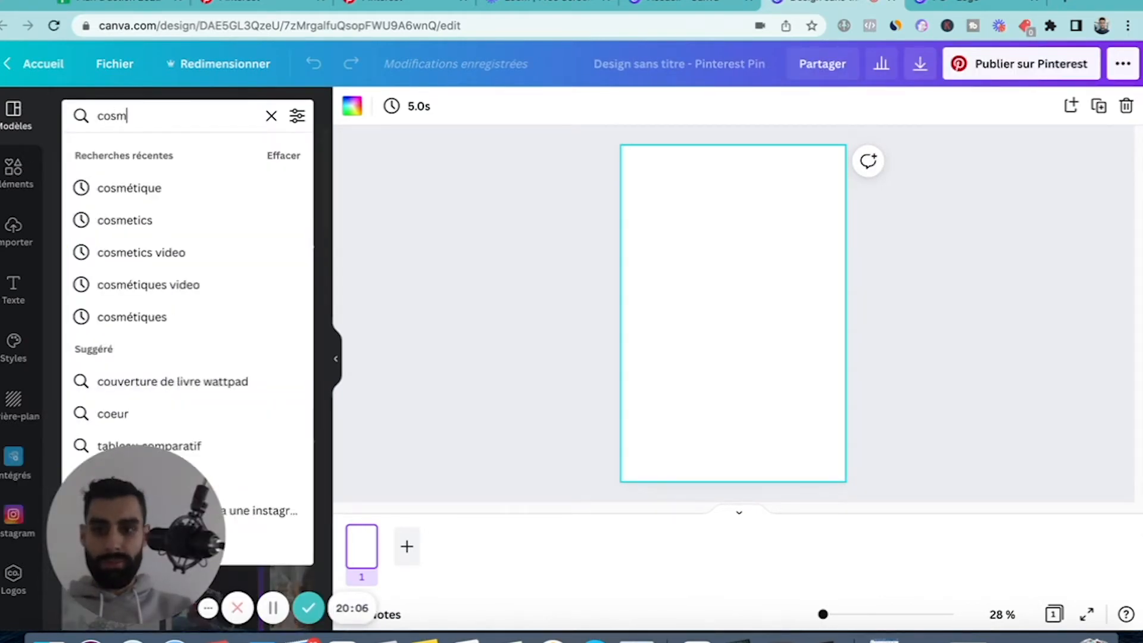
pyautogui.click(139, 187)
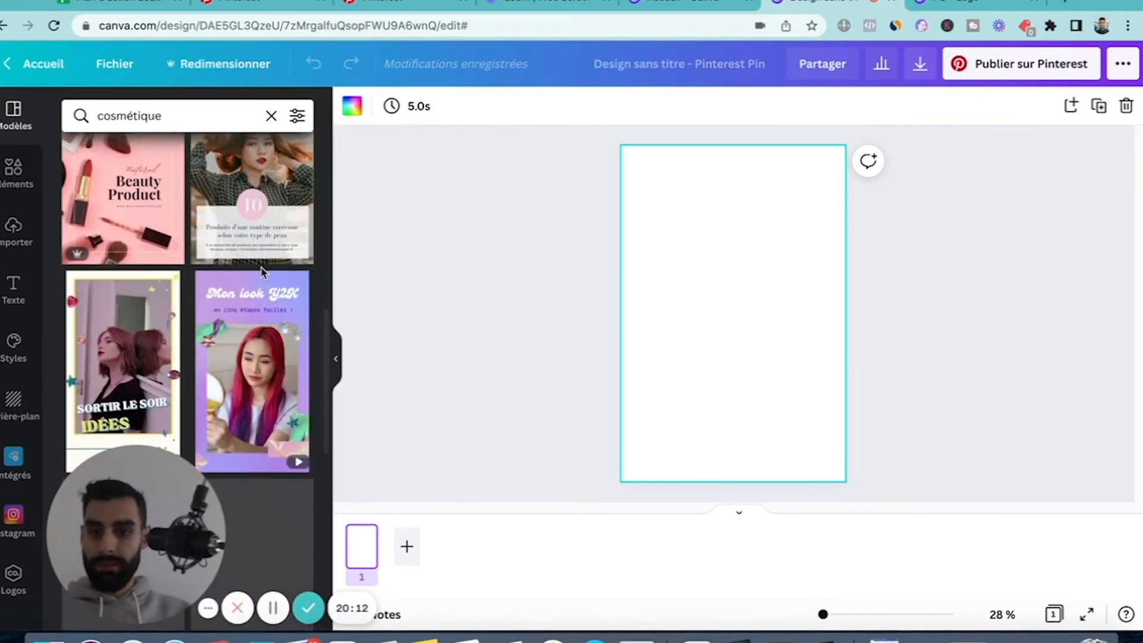
# Browse the cosmetics templates and apply the pink "Beauty Tips" one with the woman holding an orange slice to the page.
pyautogui.scroll(5, 263, 273)
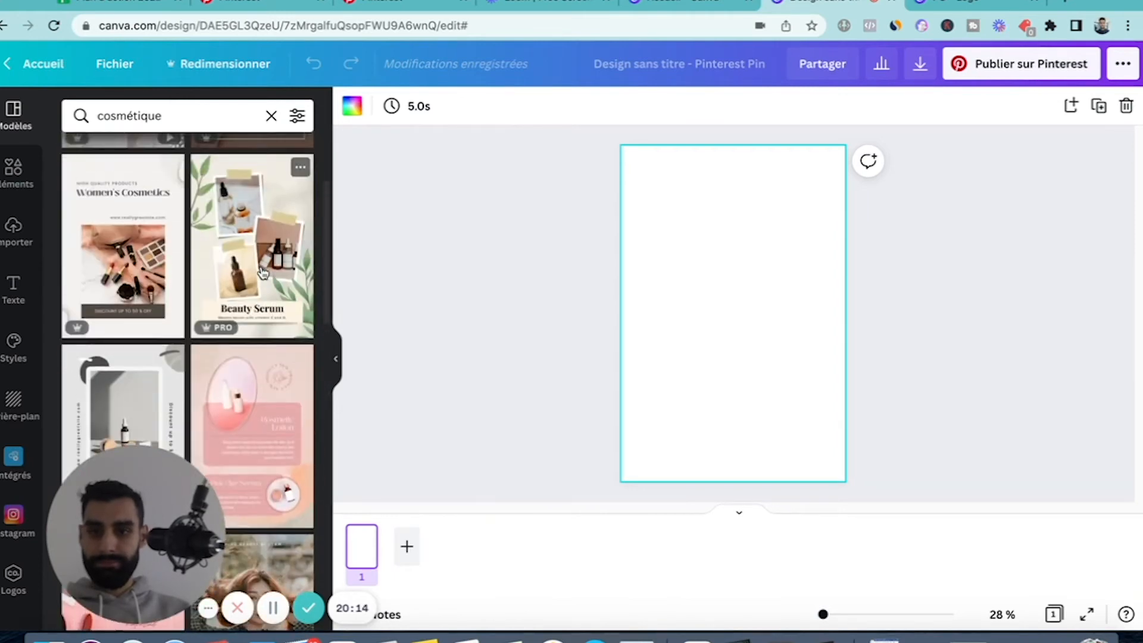
pyautogui.scroll(-8, 263, 274)
pyautogui.scroll(-10, 263, 273)
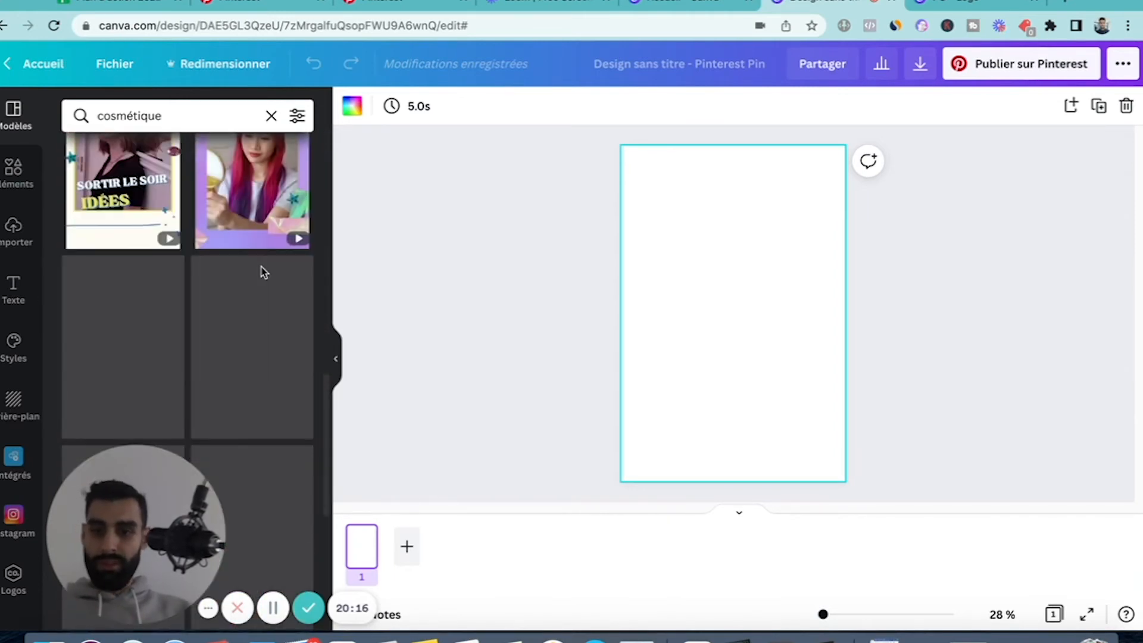
pyautogui.scroll(-10, 165, 259)
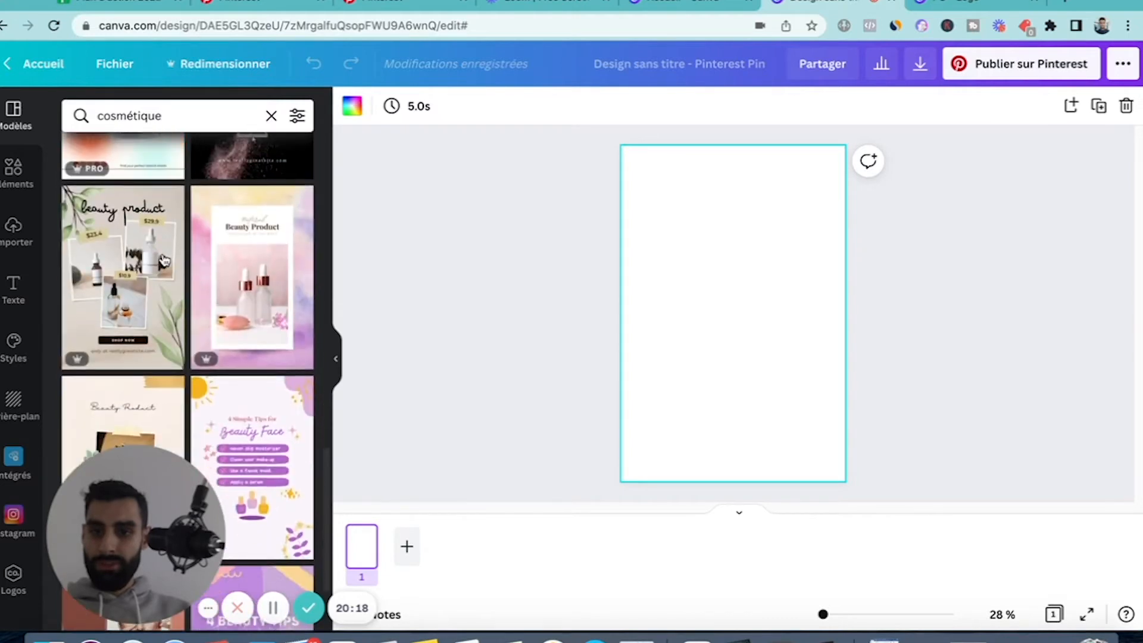
pyautogui.scroll(-3, 215, 350)
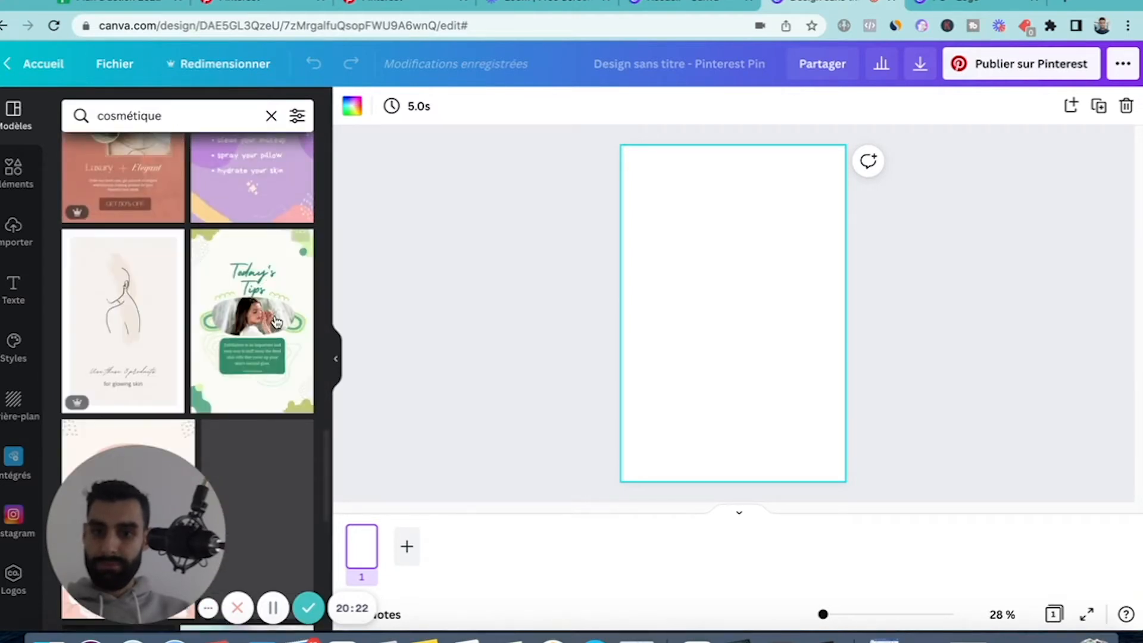
pyautogui.scroll(-5, 196, 325)
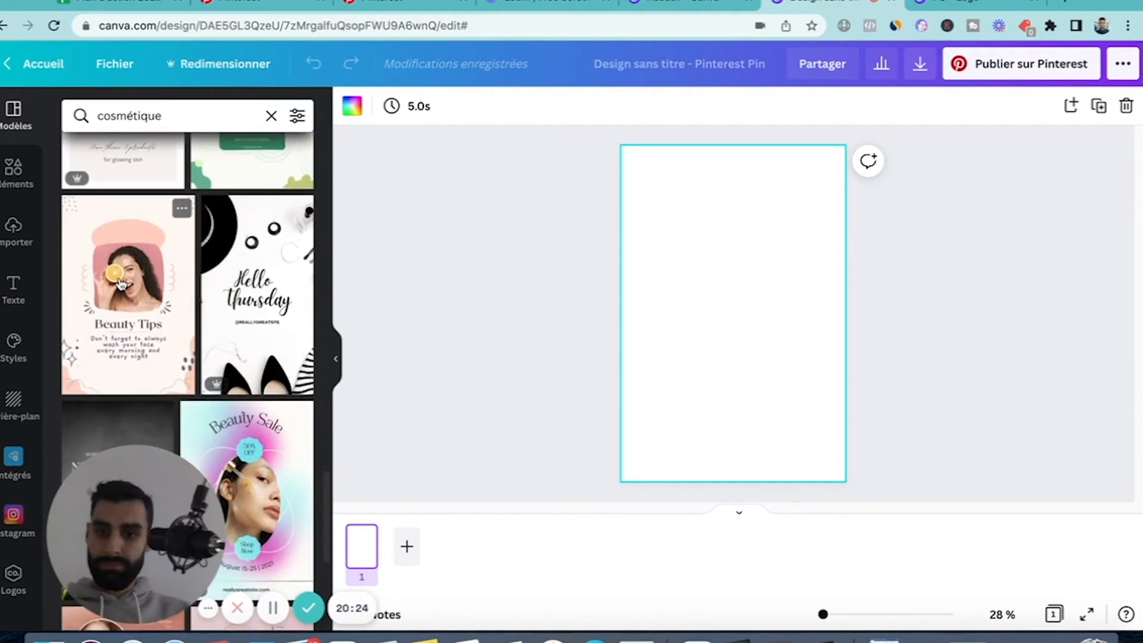
pyautogui.scroll(-7, 126, 282)
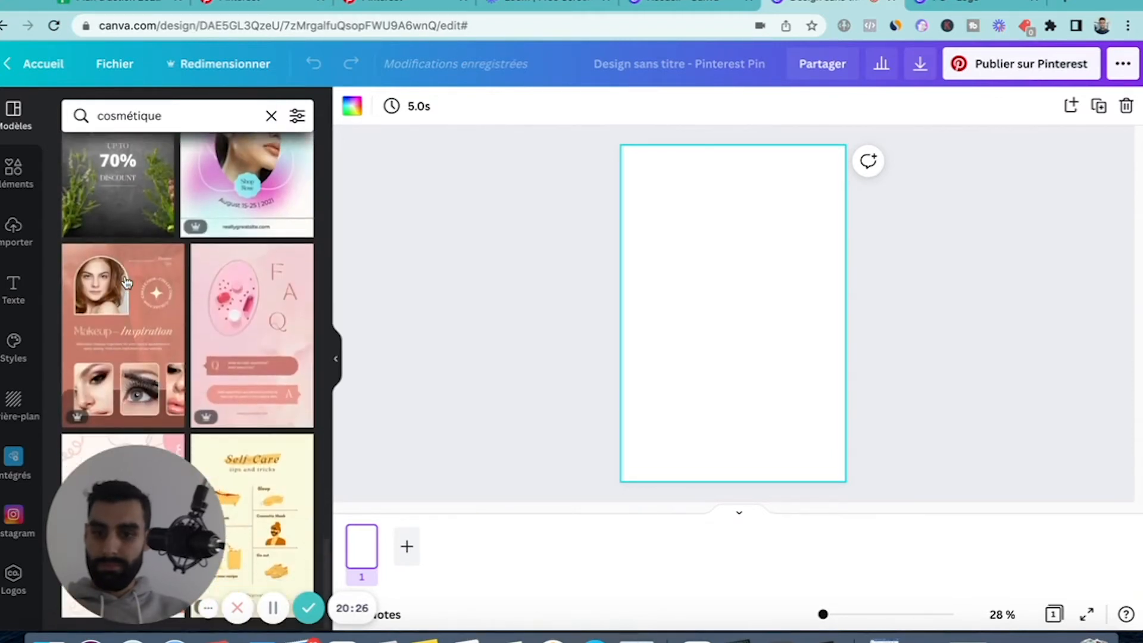
pyautogui.scroll(6, 126, 282)
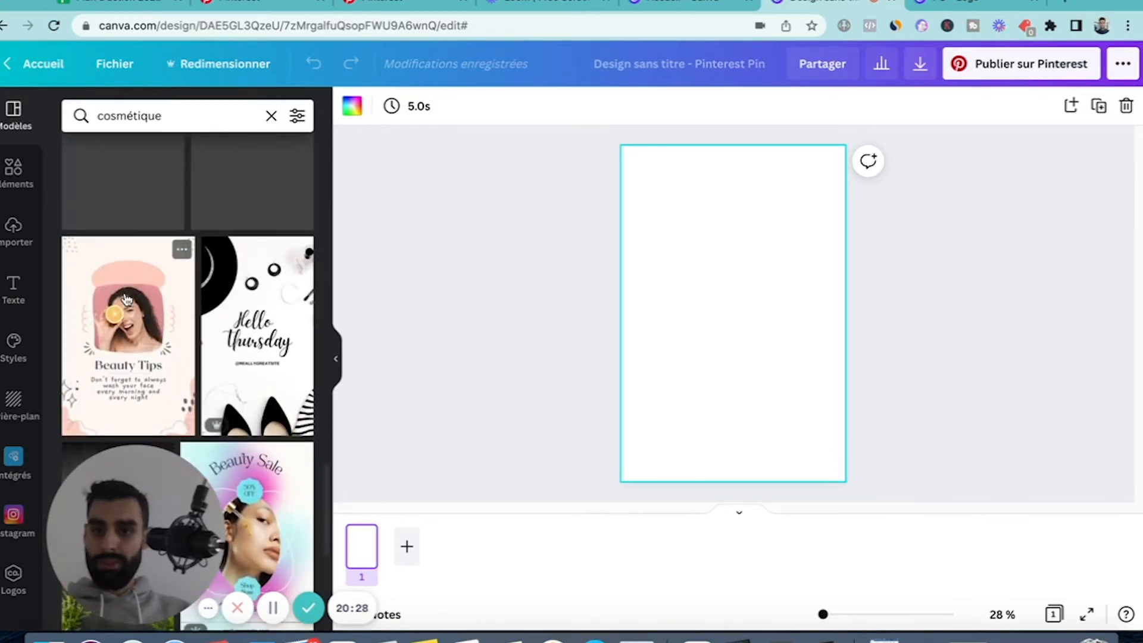
pyautogui.click(128, 334)
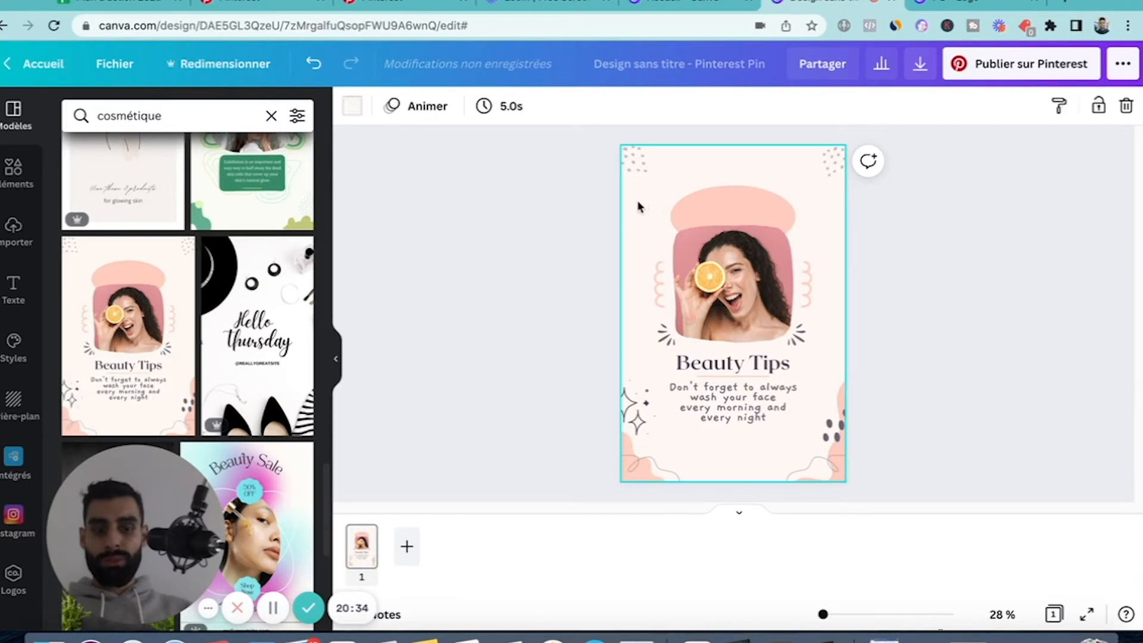
pyautogui.click(750, 251)
pyautogui.click(965, 295)
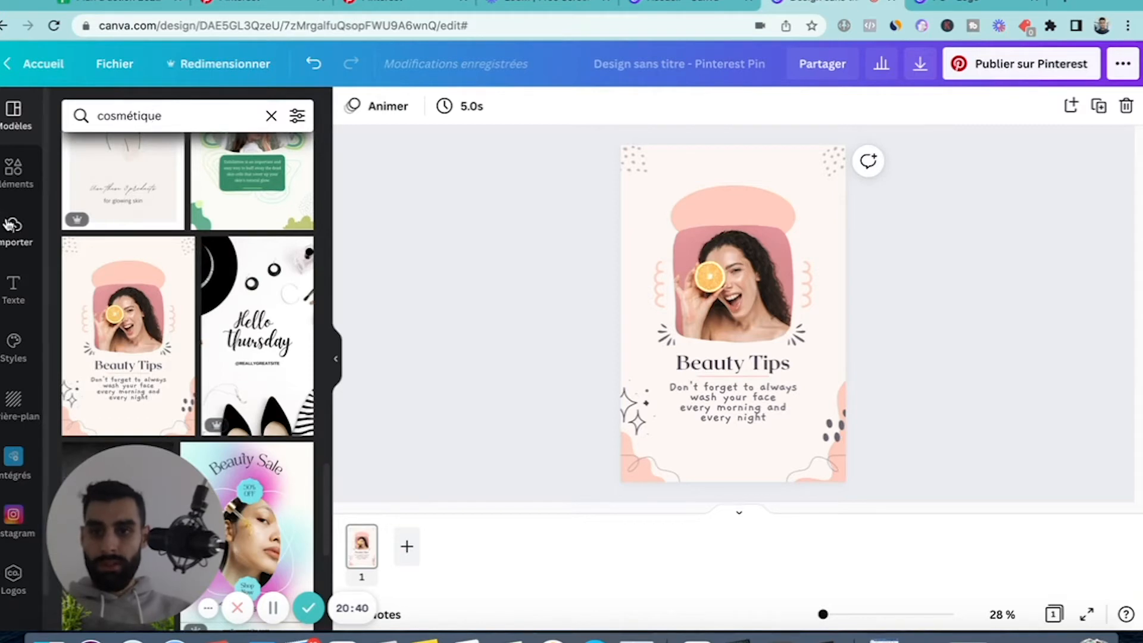
# Add a title reading "Logo" and centre it horizontally at the top of the pin, above the pink shape.
pyautogui.click(13, 290)
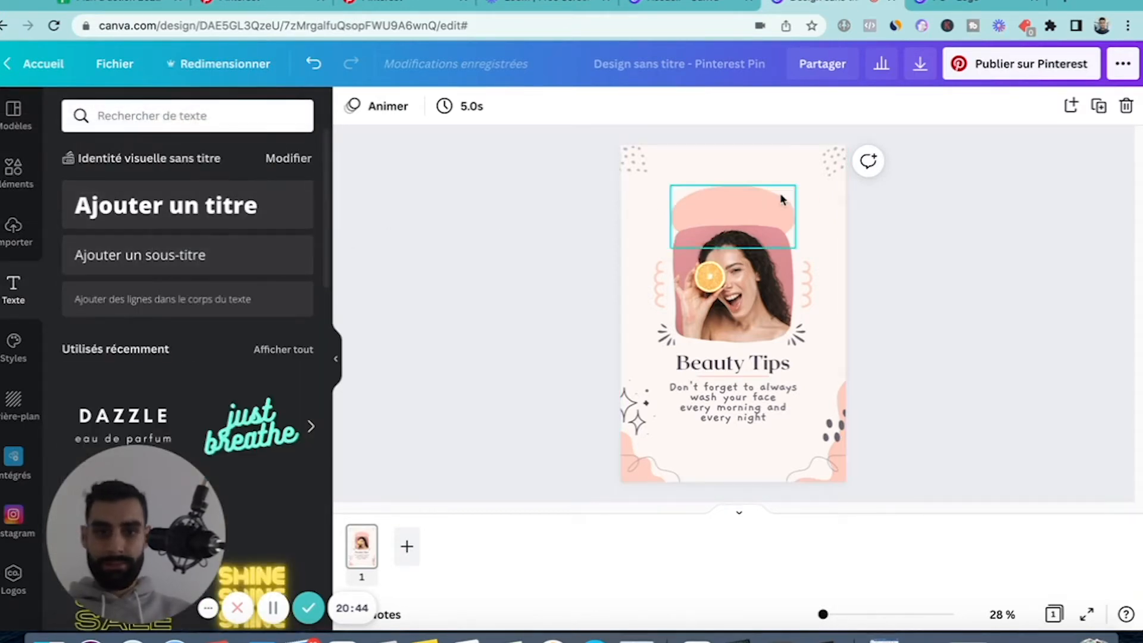
pyautogui.click(136, 217)
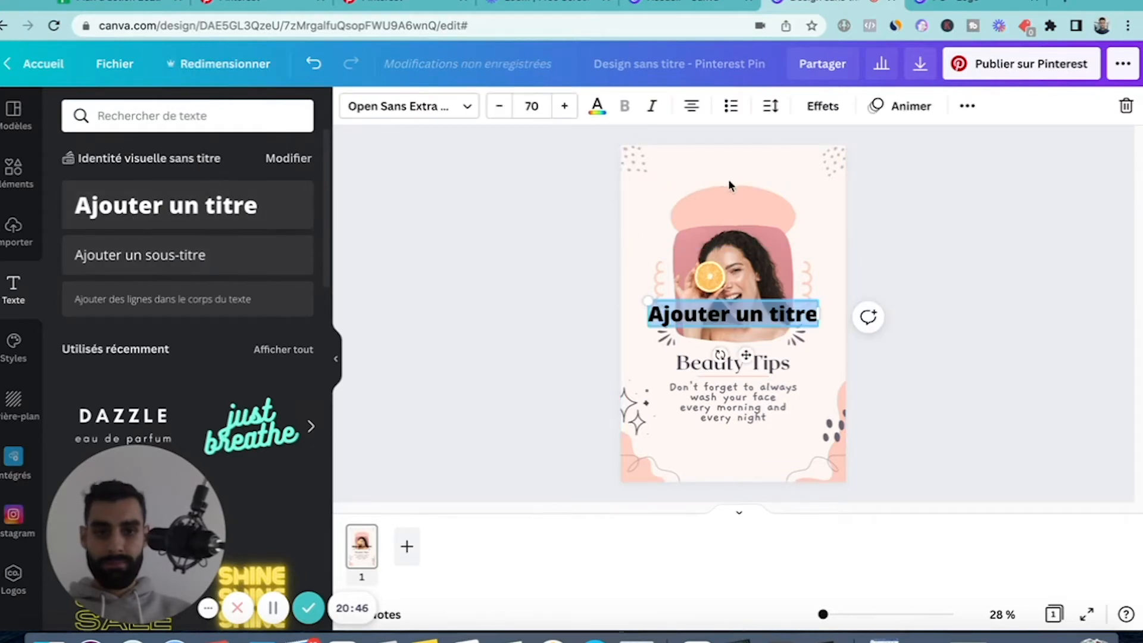
pyautogui.moveTo(757, 180); pyautogui.dragTo(753, 169)
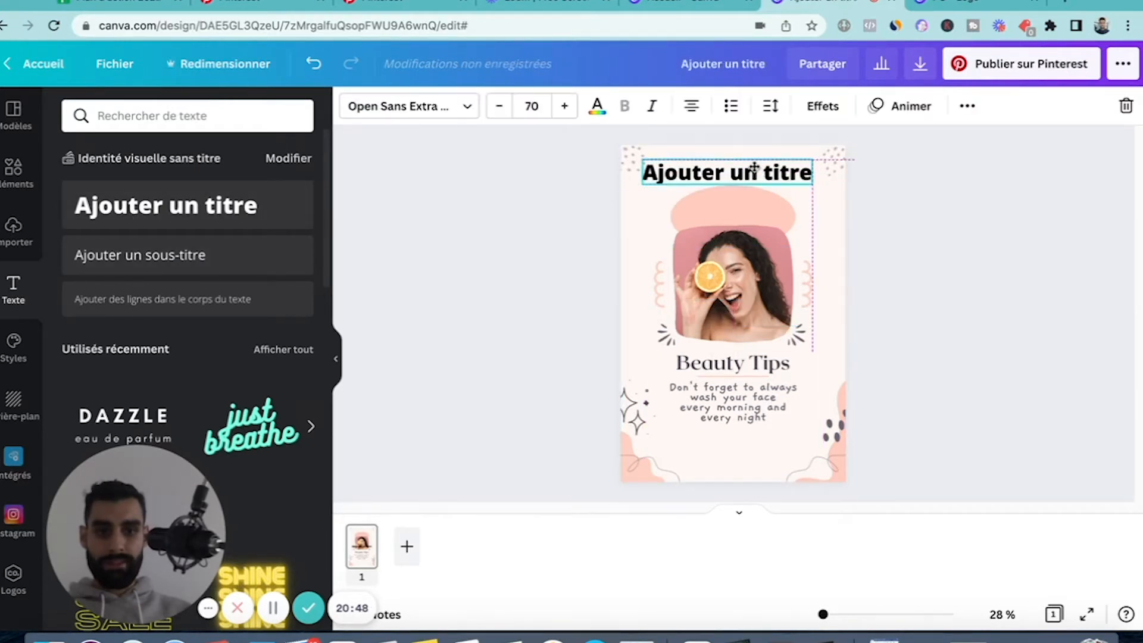
pyautogui.click(753, 167)
pyautogui.write('Logi')
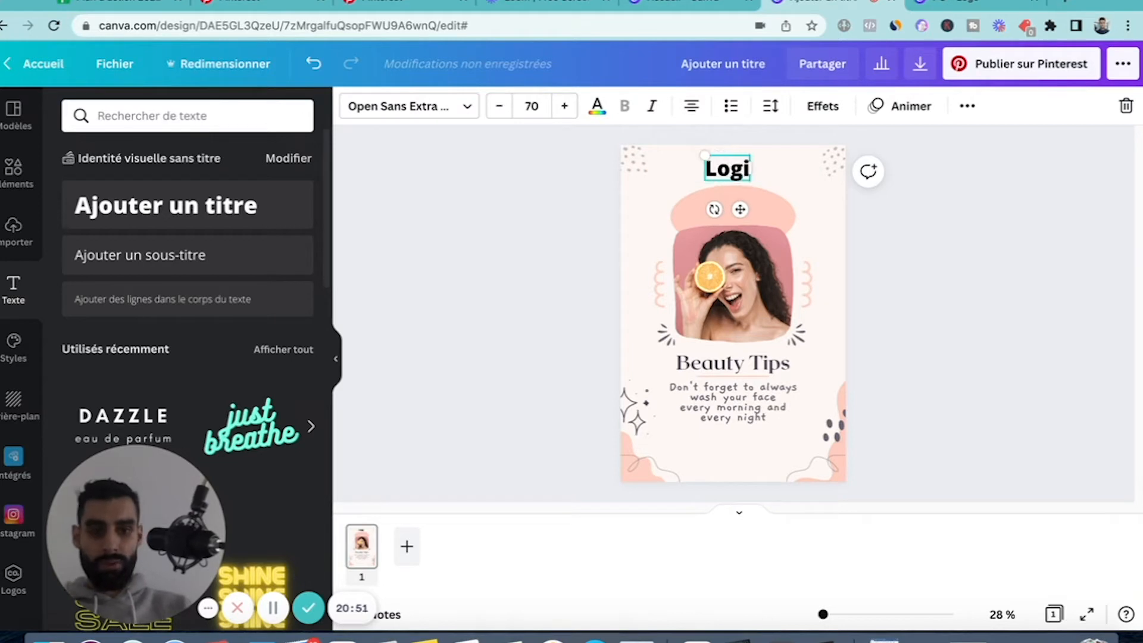
pyautogui.press('BackSpace')
pyautogui.write('o')
pyautogui.click(819, 212)
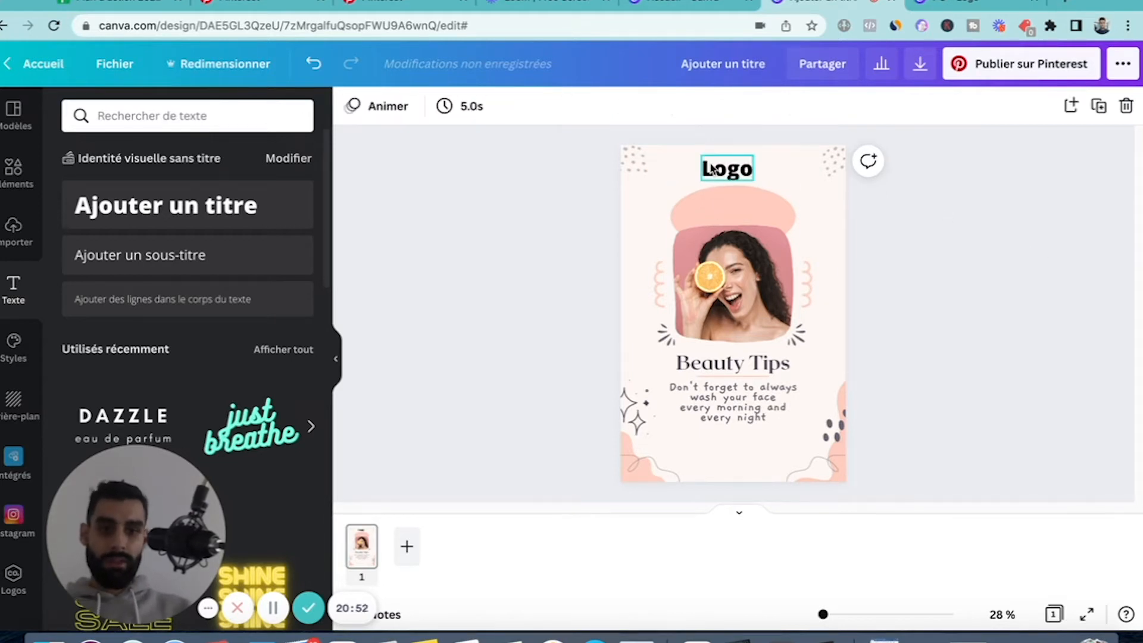
pyautogui.moveTo(712, 167); pyautogui.dragTo(717, 162)
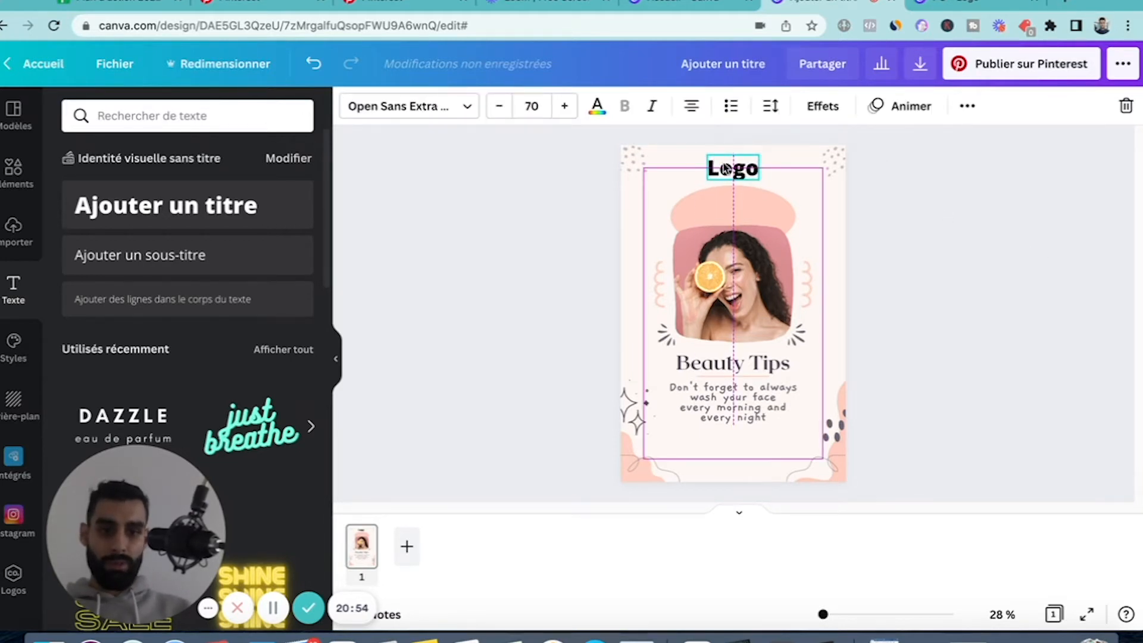
pyautogui.click(941, 298)
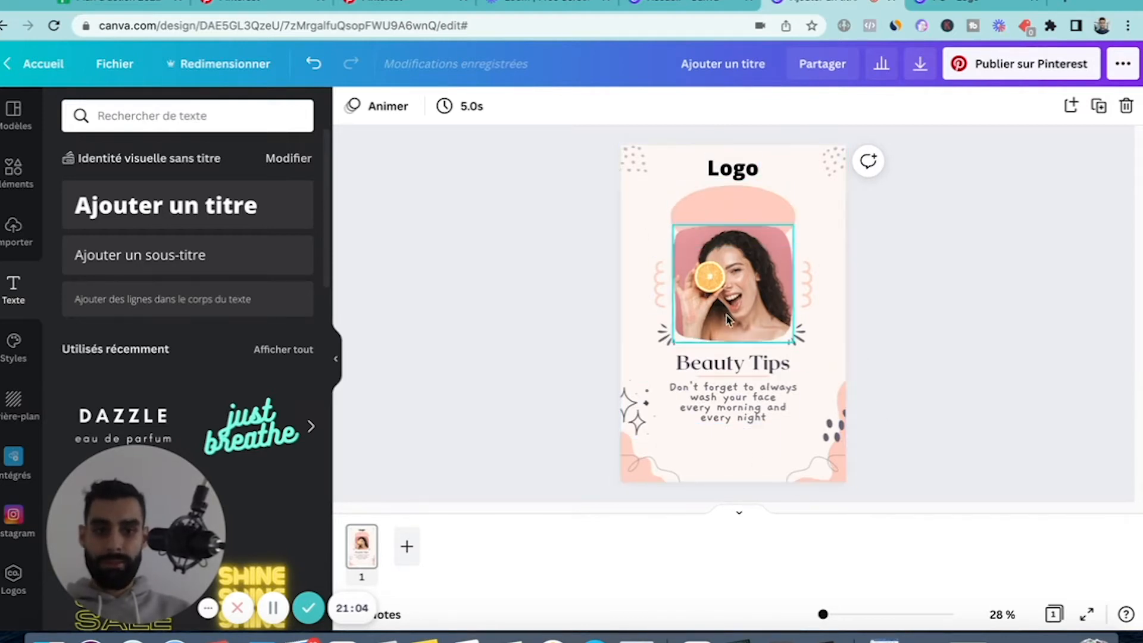
pyautogui.click(728, 402)
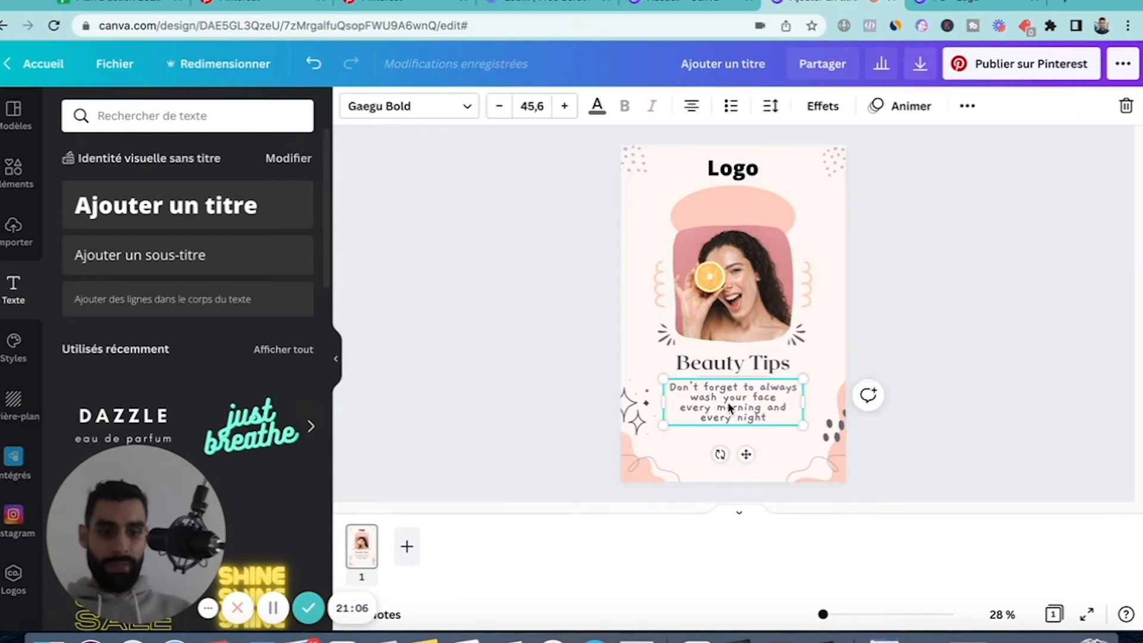
pyautogui.click(728, 366)
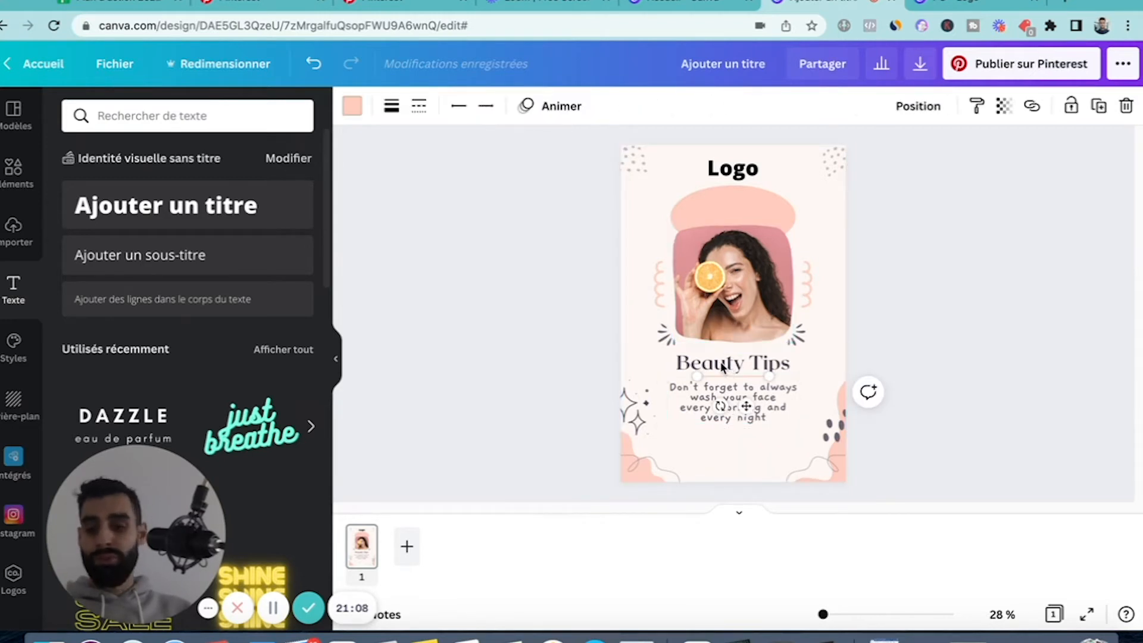
pyautogui.click(721, 364)
pyautogui.click(707, 358)
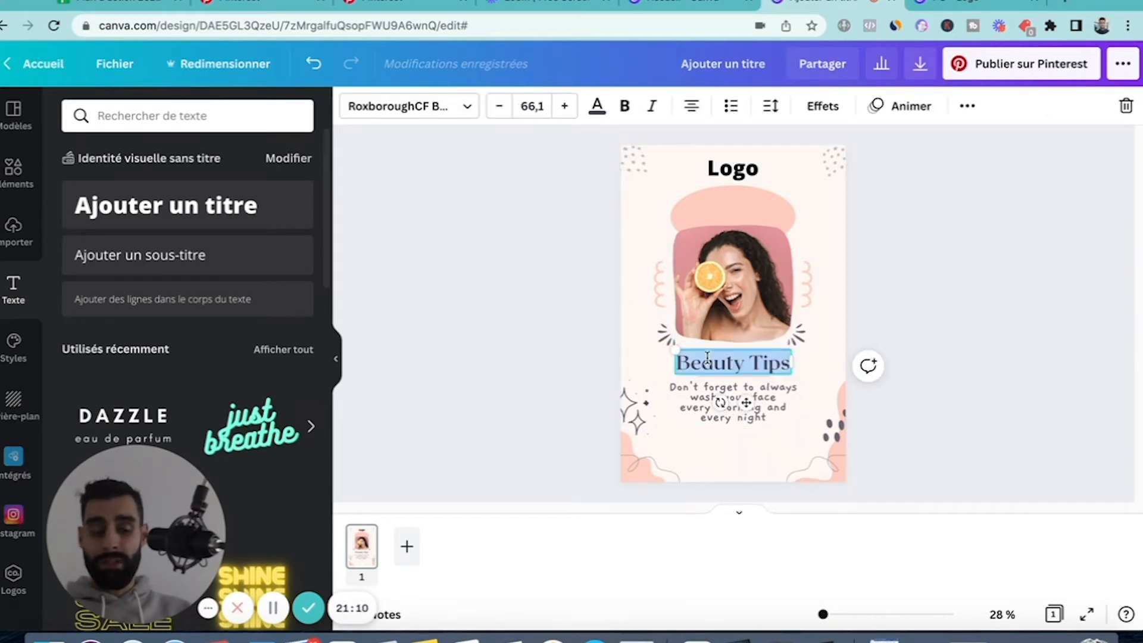
pyautogui.click(976, 327)
pyautogui.click(719, 365)
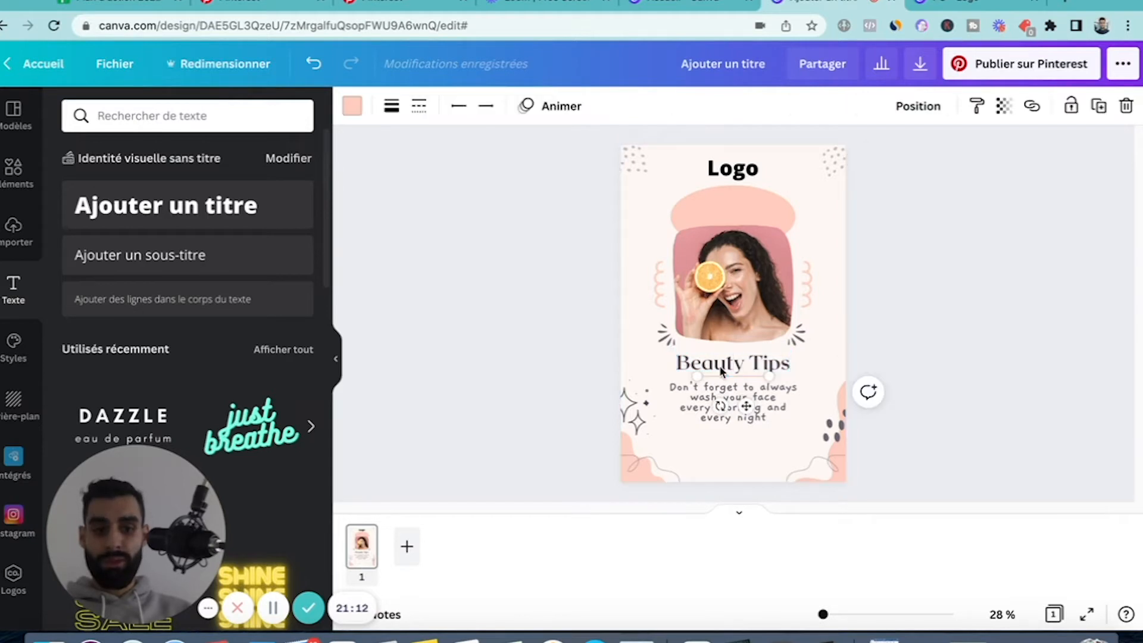
pyautogui.click(720, 364)
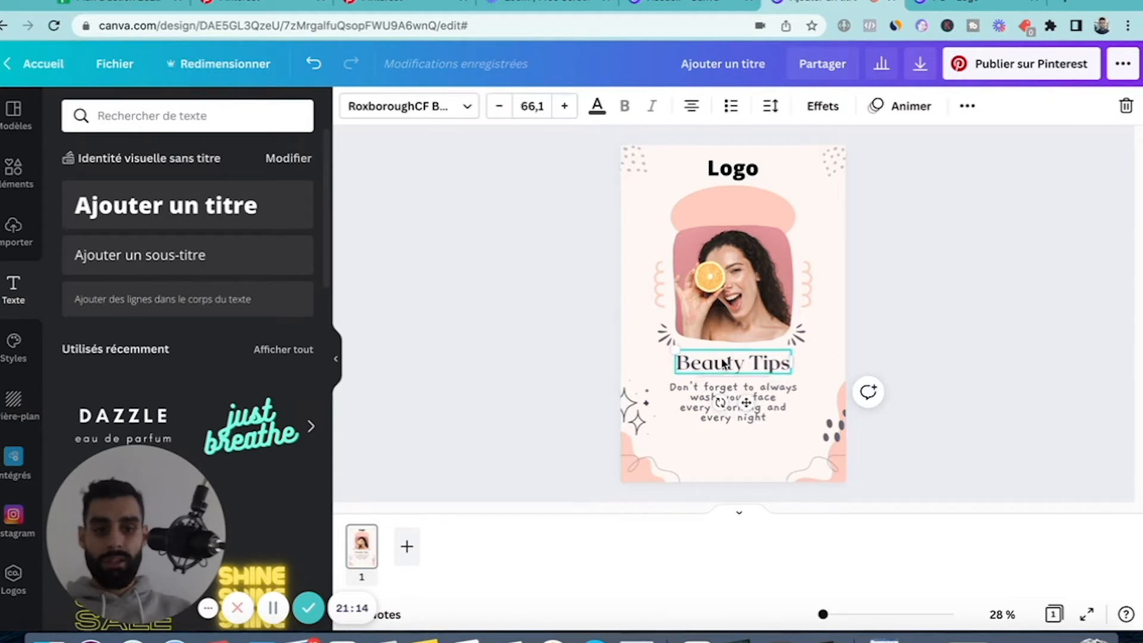
pyautogui.click(722, 360)
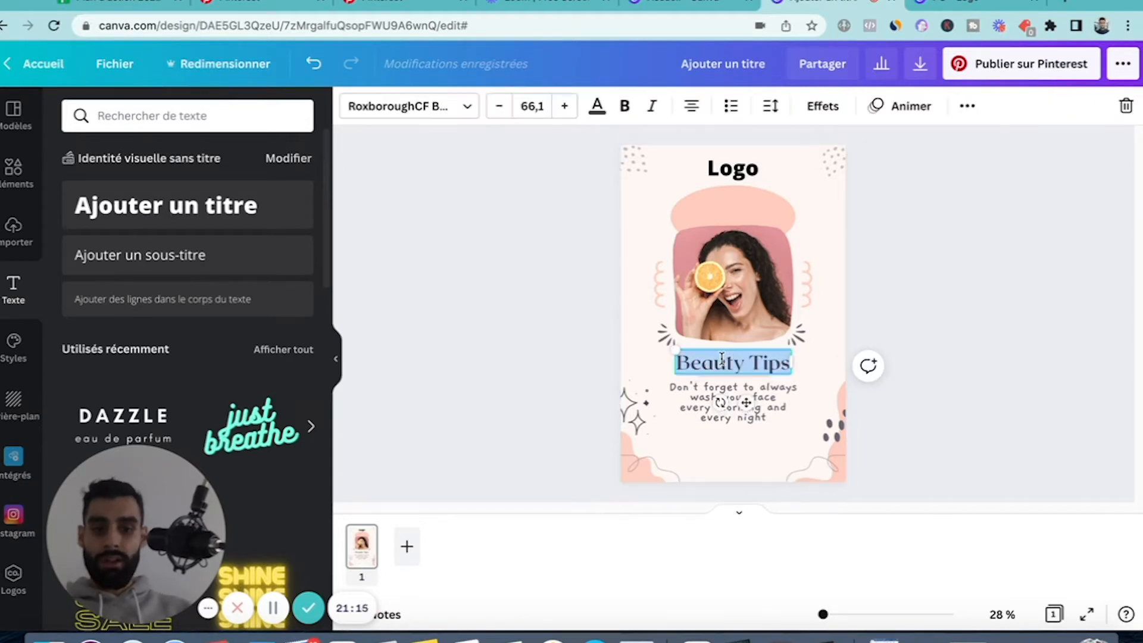
pyautogui.doubleClick(698, 402)
pyautogui.click(948, 345)
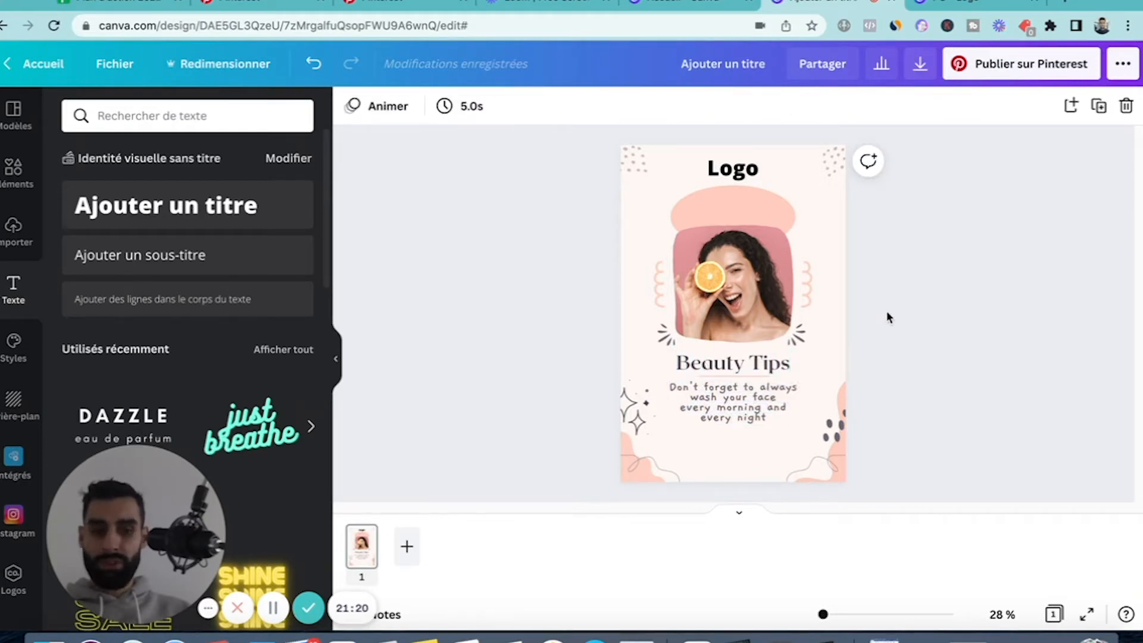
# Replace the four-line tip text below the "Beauty Tips" heading with "Titre 2".
pyautogui.click(724, 399)
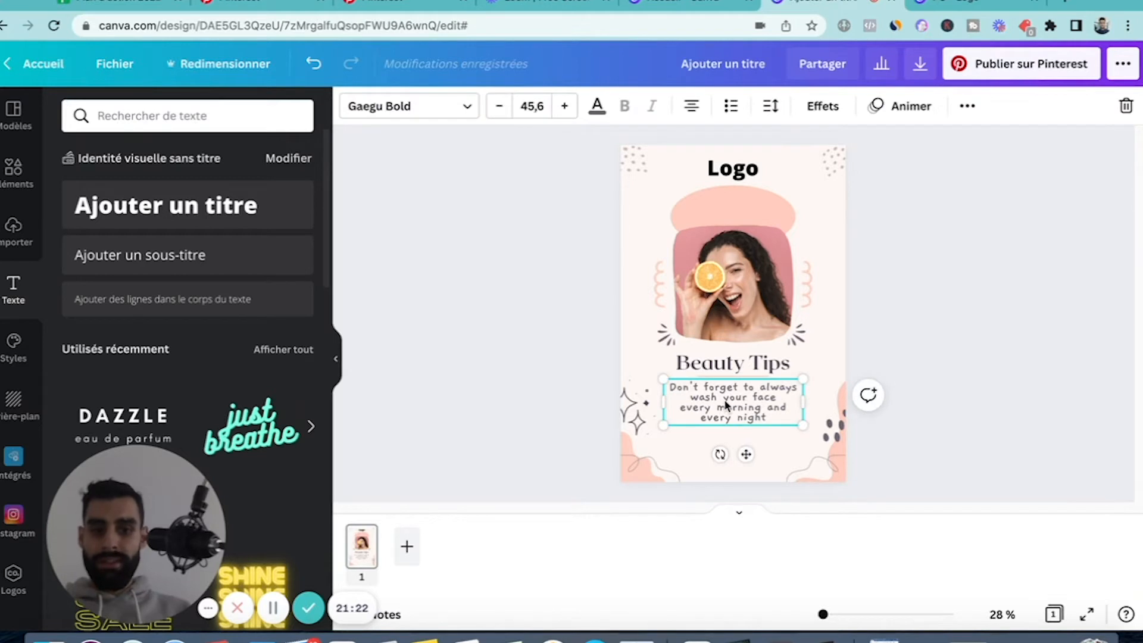
pyautogui.click(719, 369)
pyautogui.click(686, 400)
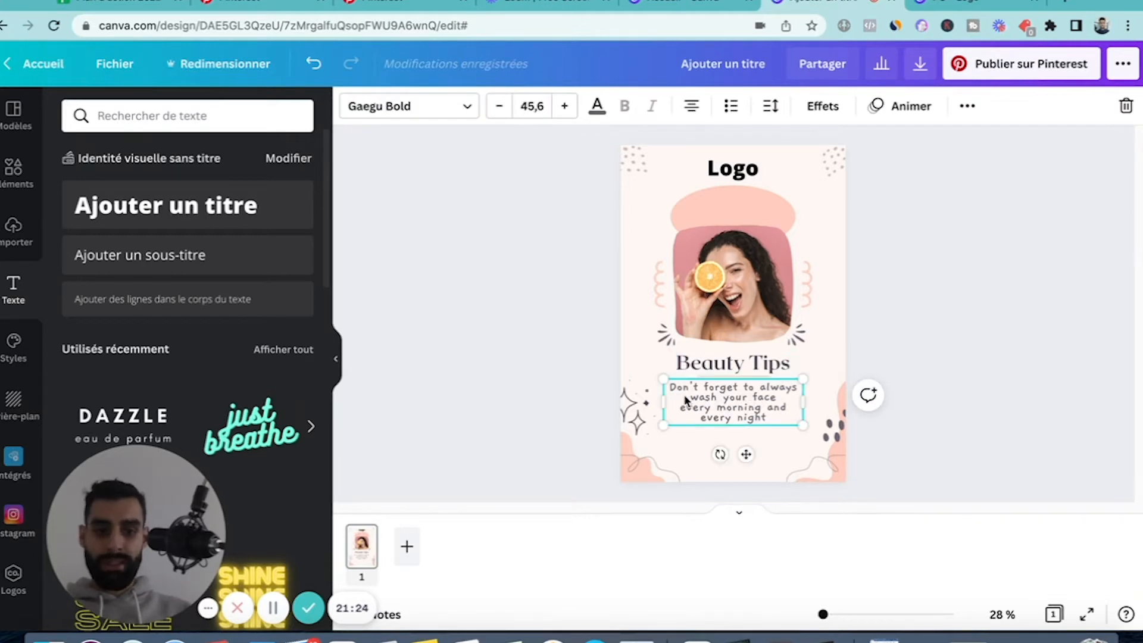
pyautogui.click(694, 400)
pyautogui.tripleClick(694, 403)
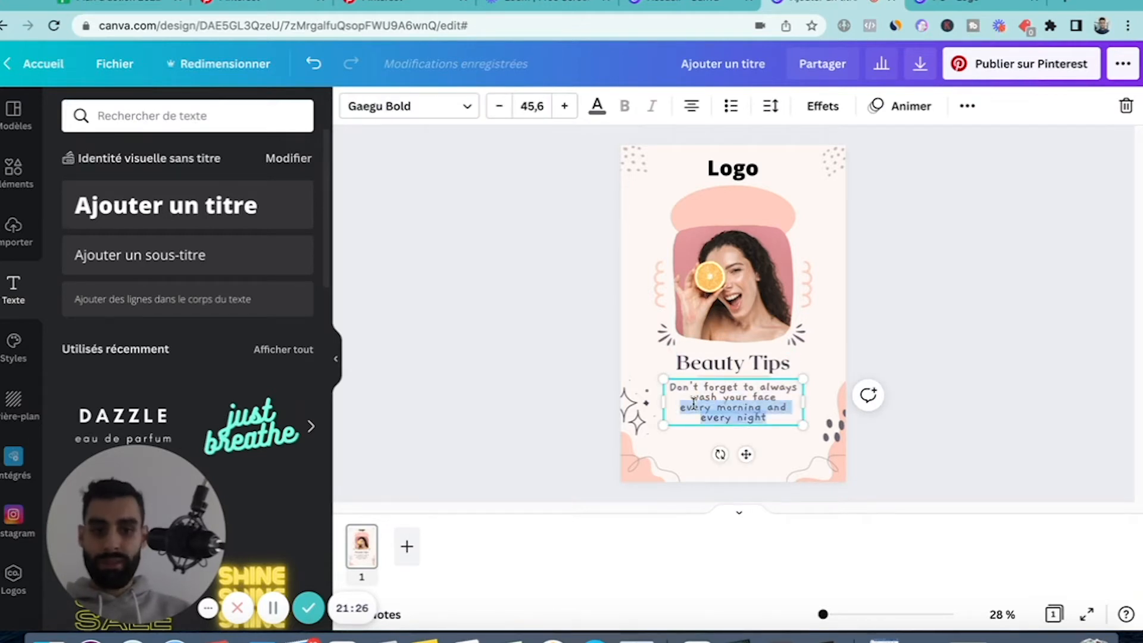
pyautogui.hotkey('ctrl', 'a')
pyautogui.doubleClick(536, 108)
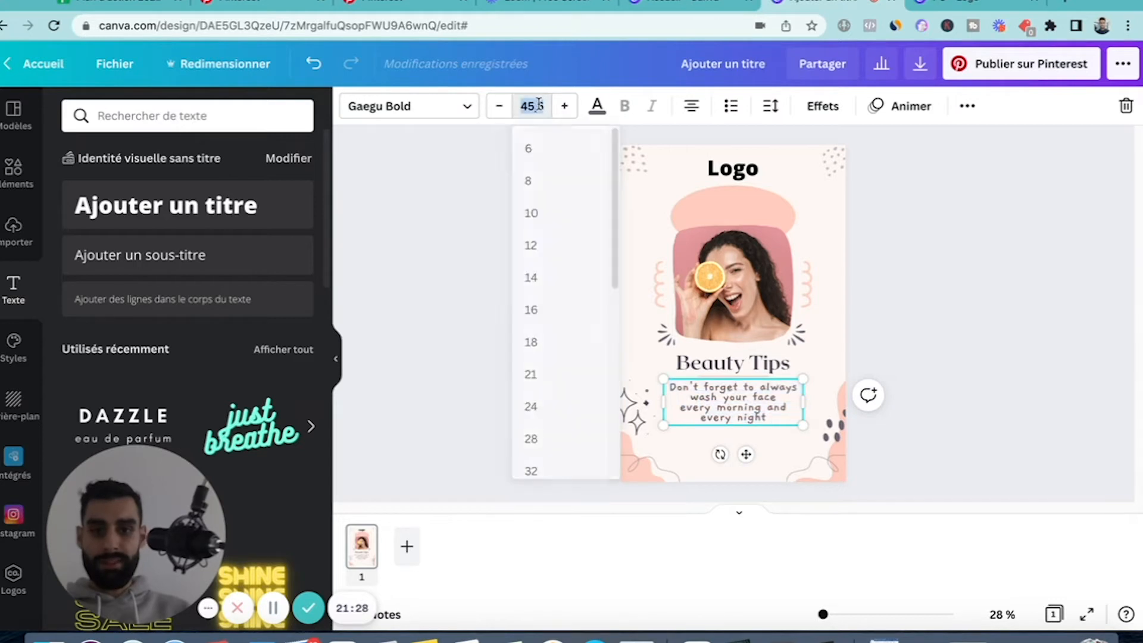
pyautogui.tripleClick(742, 408)
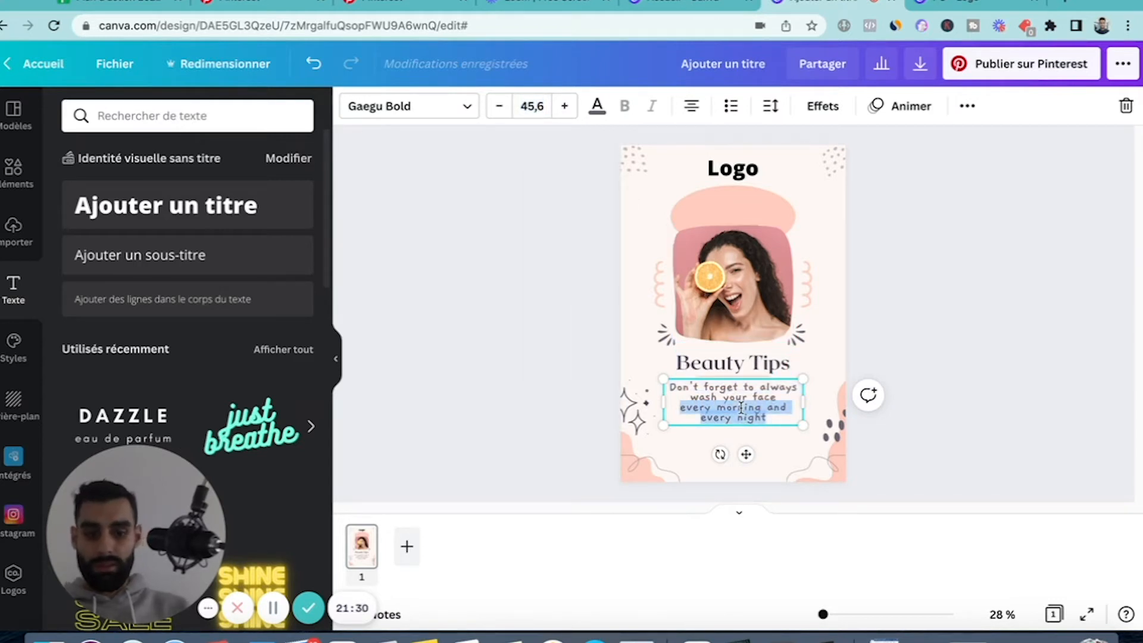
pyautogui.hotkey('ctrl', 'a')
pyautogui.press('BackSpace')
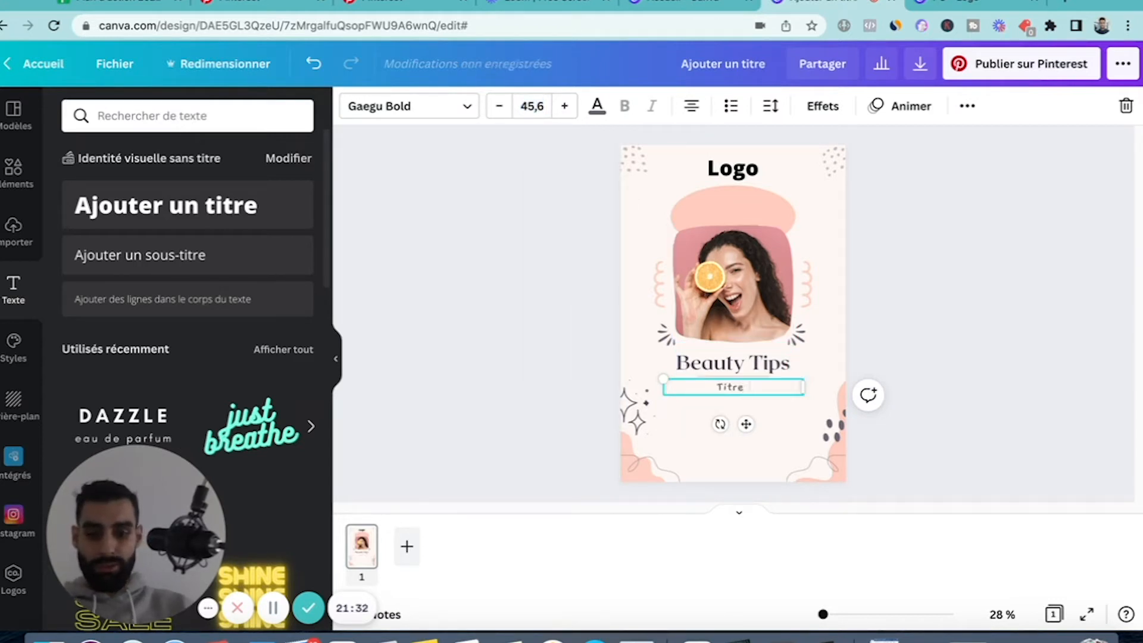
# Set the font size of the "Titre 2" text to 70.
pyautogui.click(532, 107)
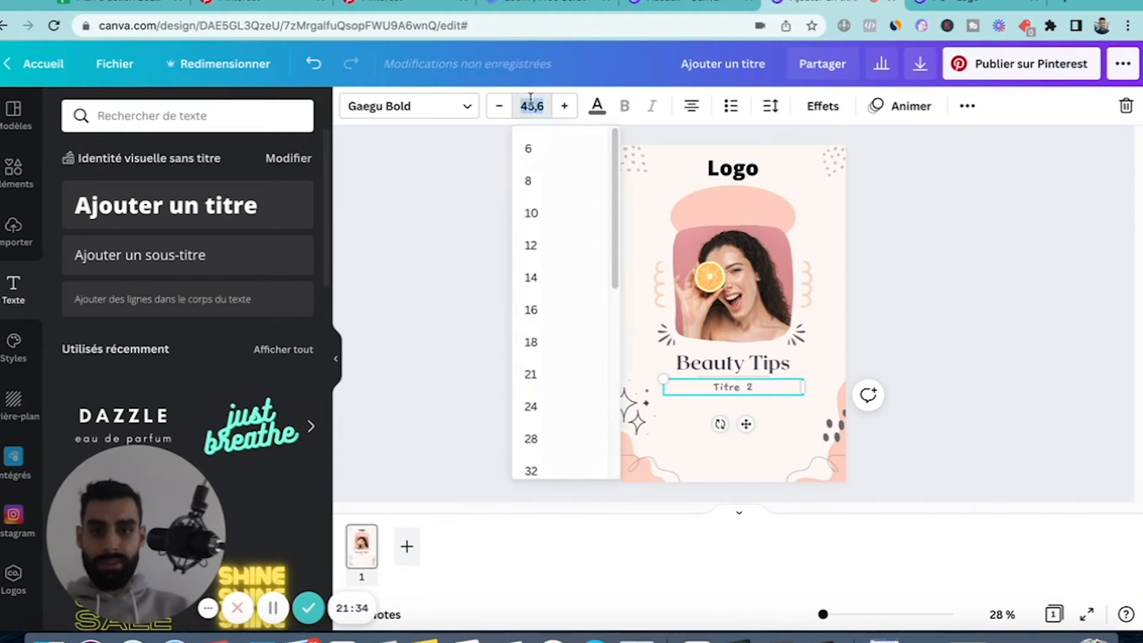
pyautogui.write('70')
pyautogui.press('Return')
pyautogui.click(987, 335)
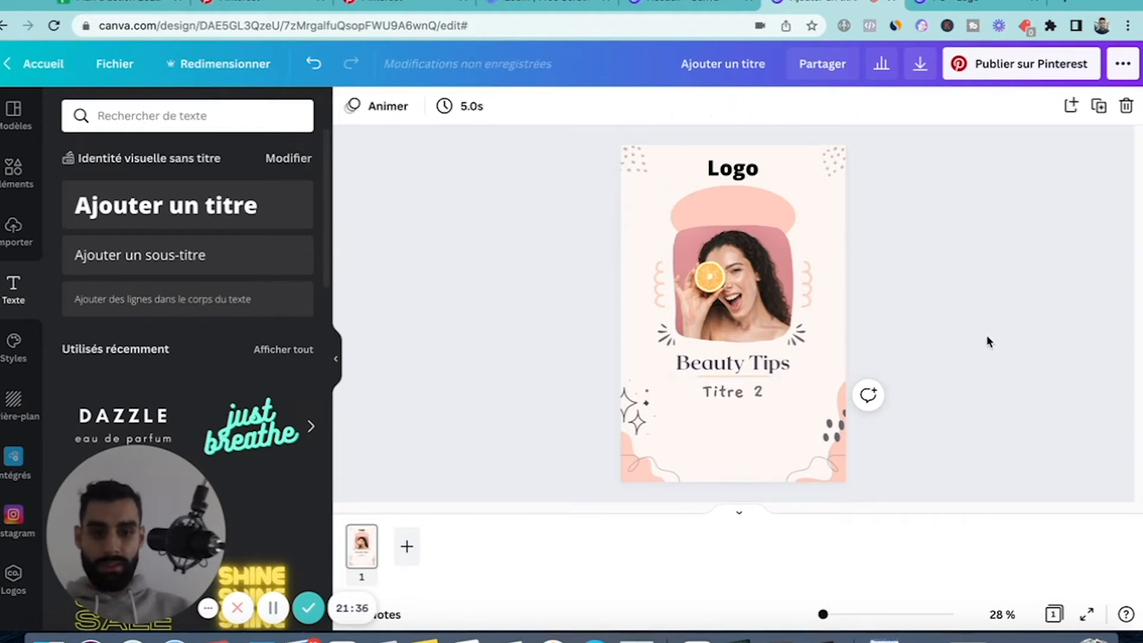
# Set the font size of the "Beauty Tips" heading to 80.
pyautogui.doubleClick(728, 361)
pyautogui.click(525, 98)
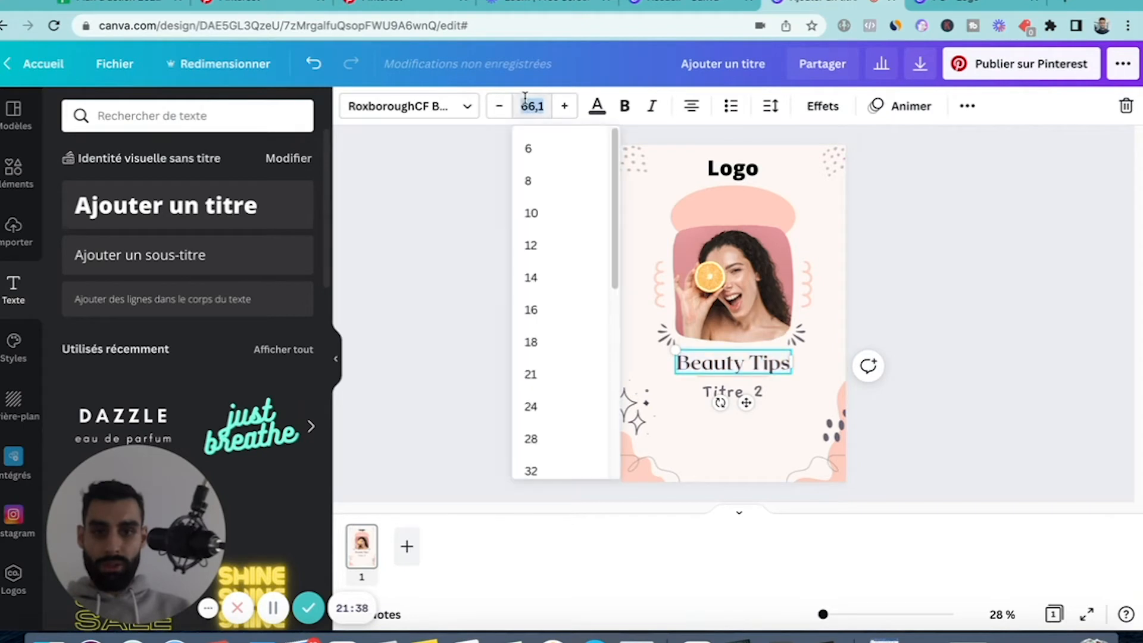
pyautogui.press('Return')
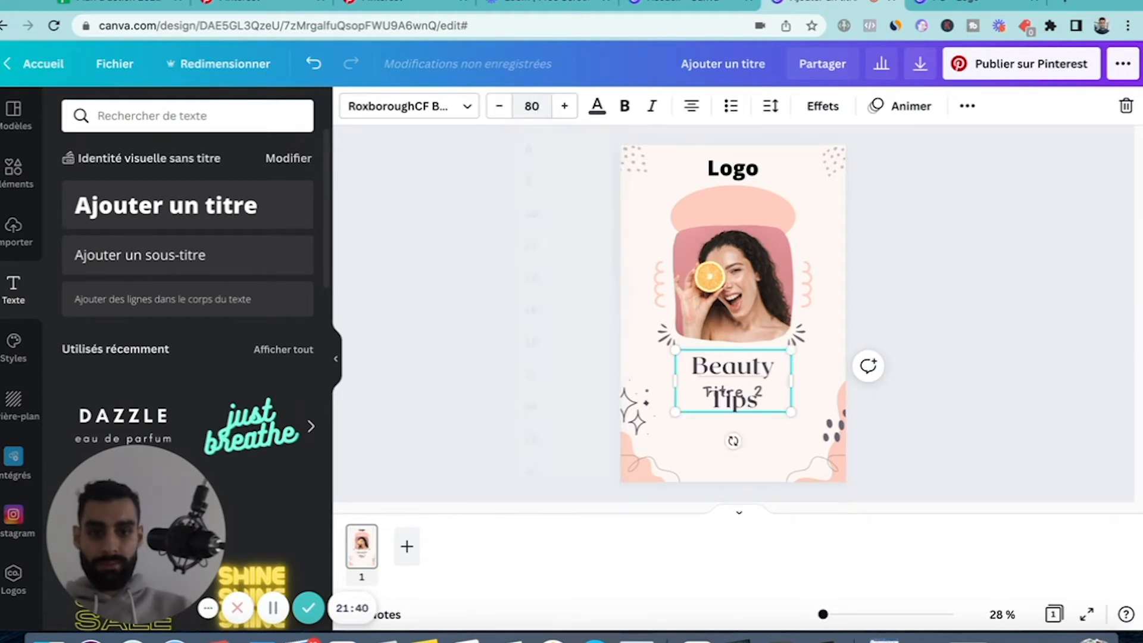
pyautogui.click(913, 325)
# Widen the "Beauty Tips" text box to about 657 so it fits on one line, and reposition it above "Titre 2".
pyautogui.click(771, 390)
pyautogui.moveTo(791, 382); pyautogui.dragTo(824, 385)
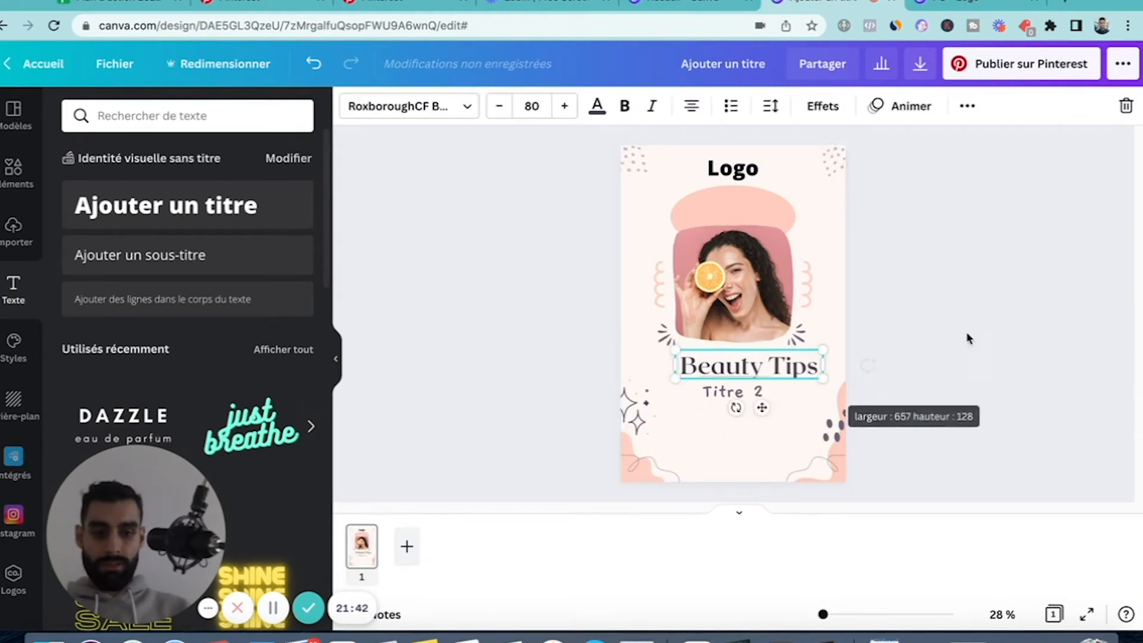
pyautogui.click(967, 338)
pyautogui.moveTo(738, 372)
pyautogui.mouseDown()
pyautogui.moveTo(723, 373)
pyautogui.moveTo(749, 360)
pyautogui.mouseUp()
pyautogui.click(1000, 316)
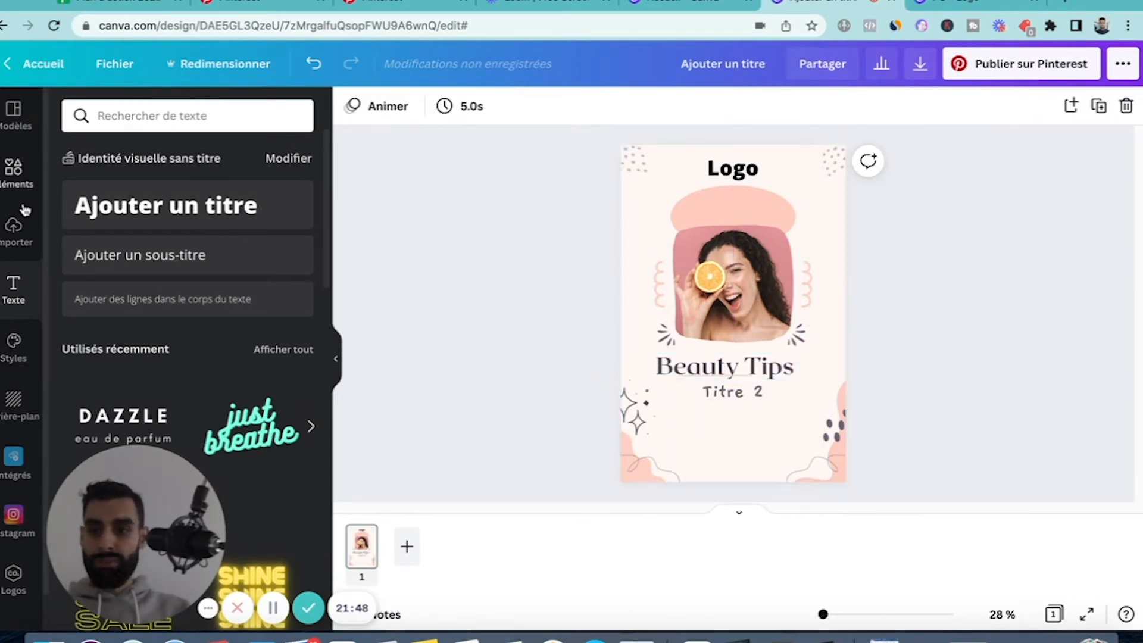
pyautogui.click(153, 113)
pyautogui.write('b')
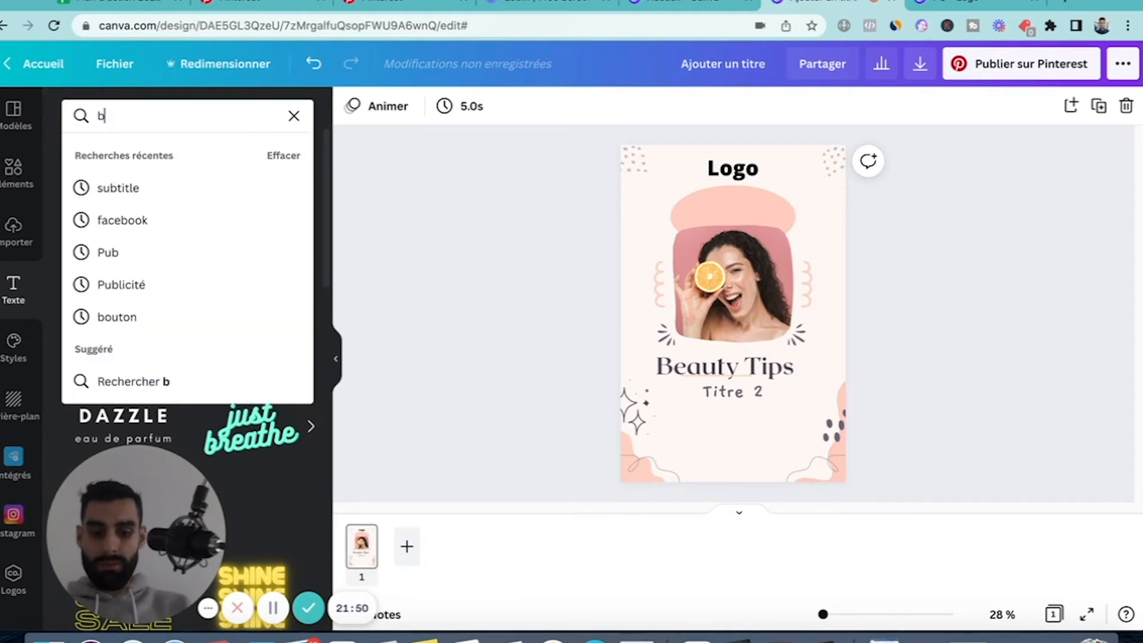
pyautogui.write('o')
pyautogui.press('BackSpace')
pyautogui.write('outon')
pyautogui.press('Return')
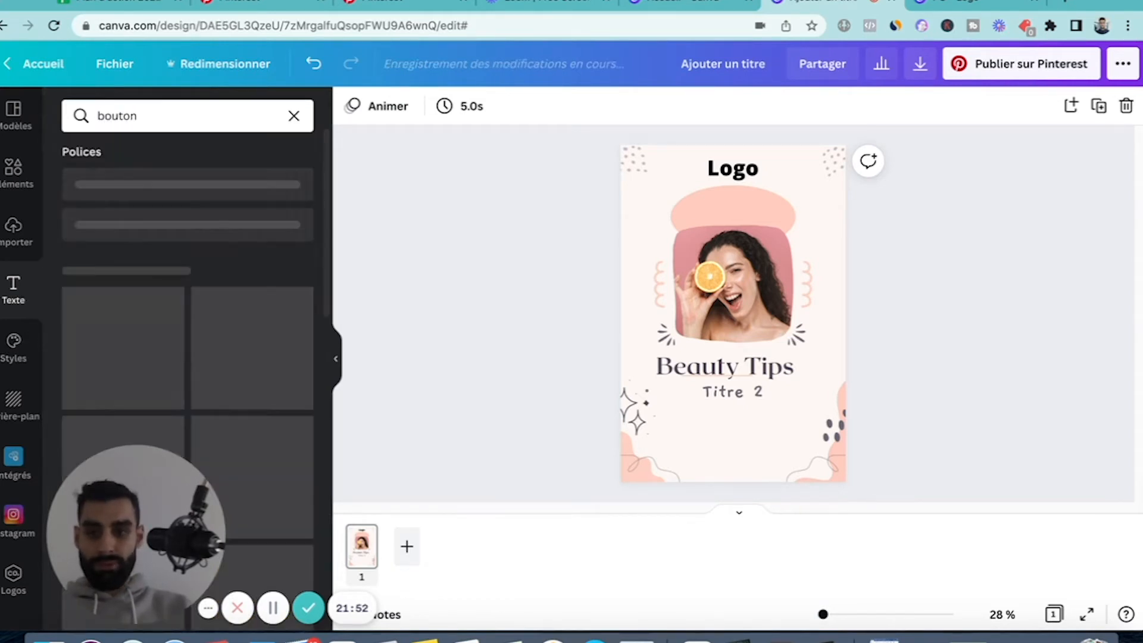
pyautogui.click(13, 113)
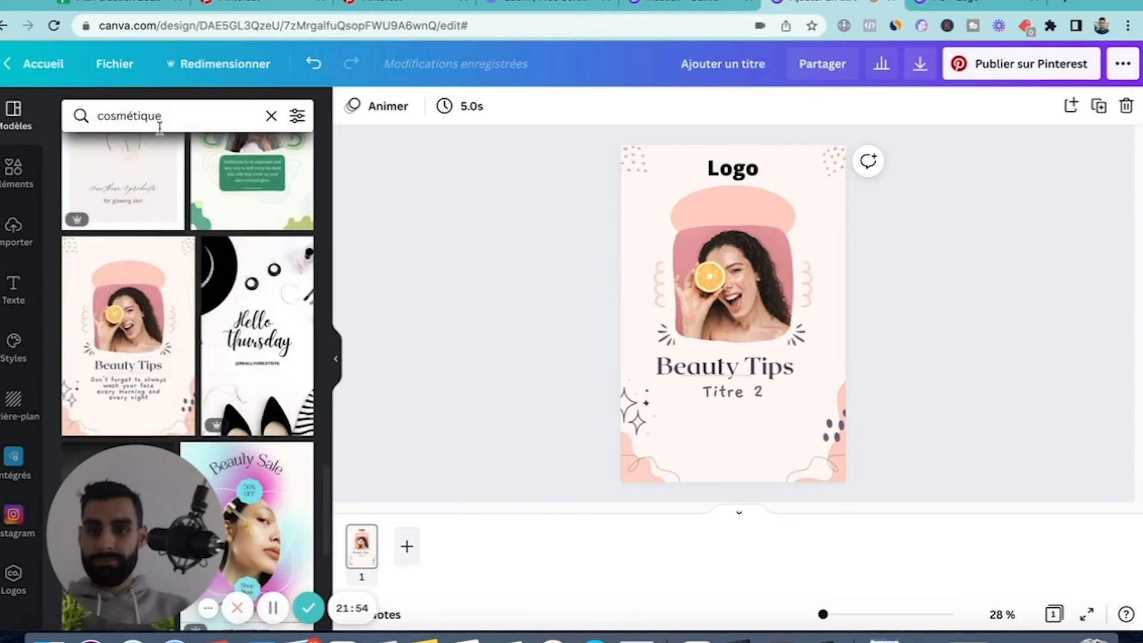
pyautogui.click(159, 122)
pyautogui.doubleClick(136, 116)
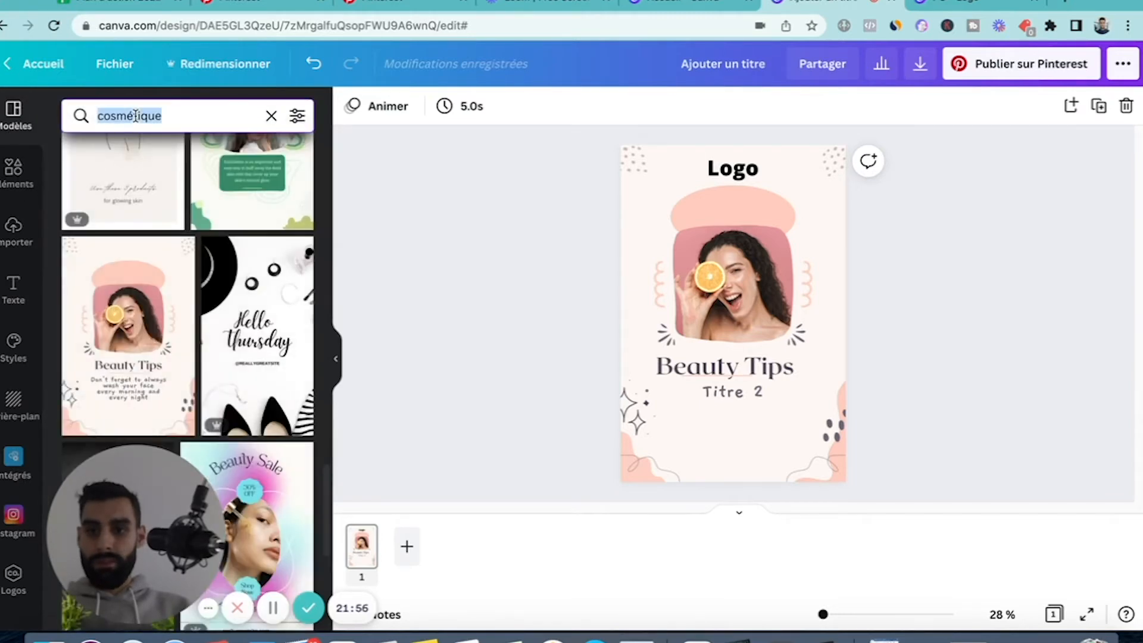
# Search the graphic elements for "bouton", add the flat red rounded button and place it centred near the bottom of the pin.
pyautogui.click(14, 173)
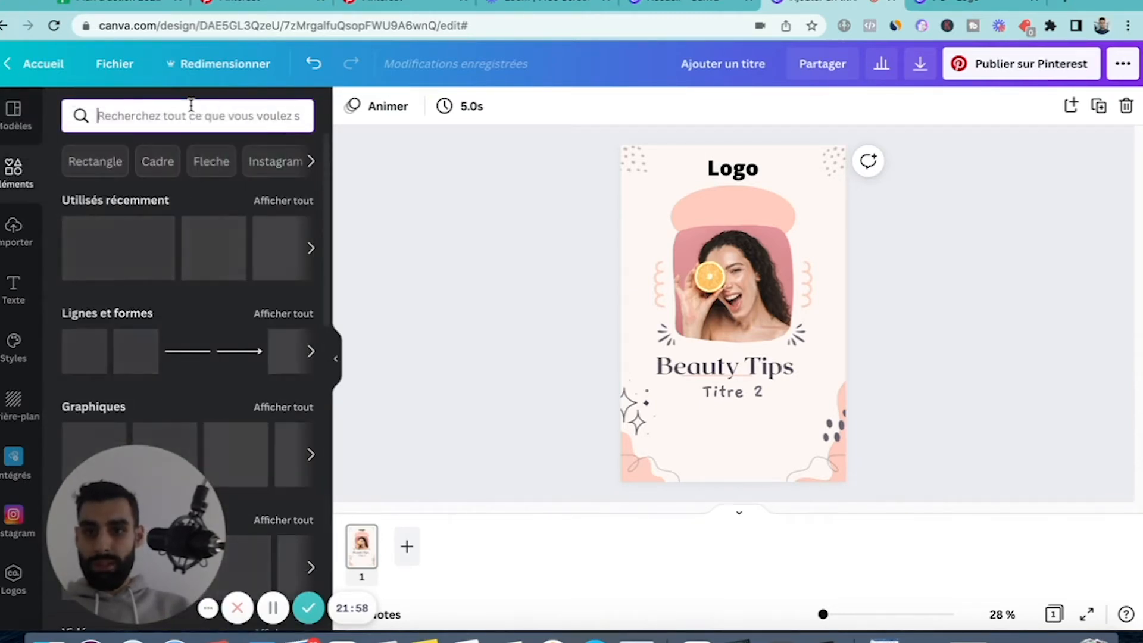
pyautogui.click(192, 110)
pyautogui.write('bouton')
pyautogui.press('Return')
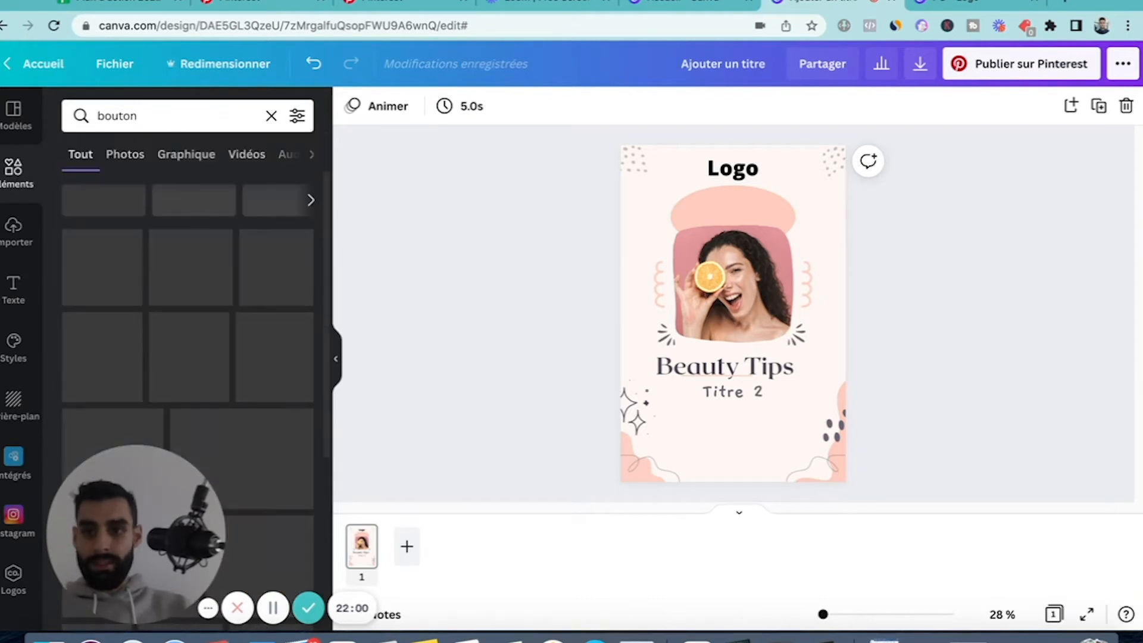
pyautogui.click(140, 271)
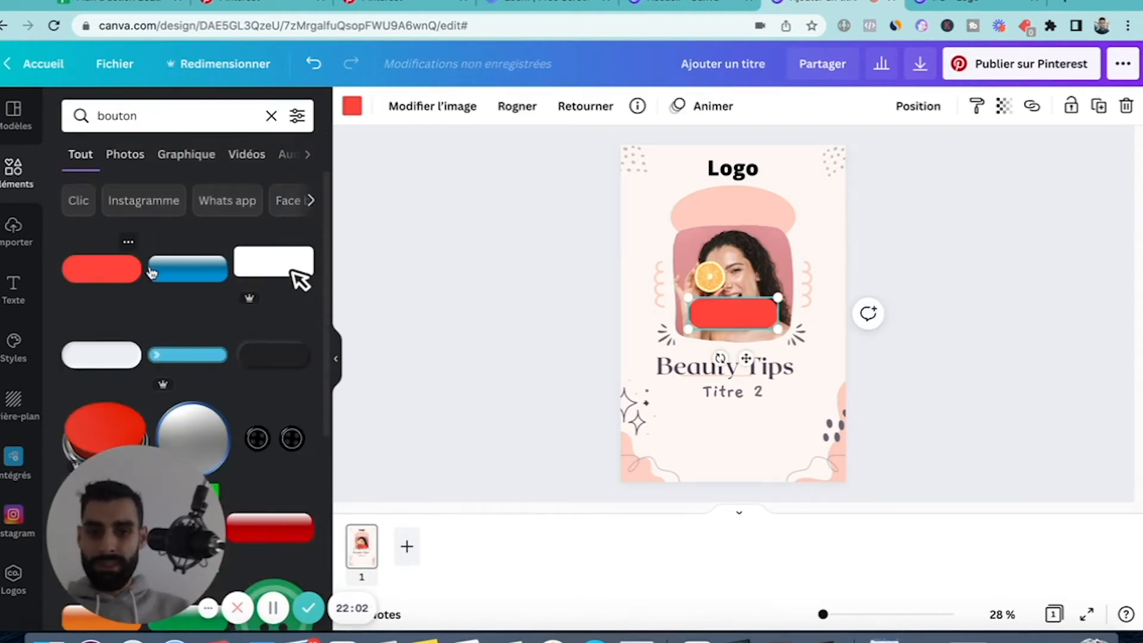
pyautogui.moveTo(720, 313); pyautogui.dragTo(716, 455)
pyautogui.click(988, 368)
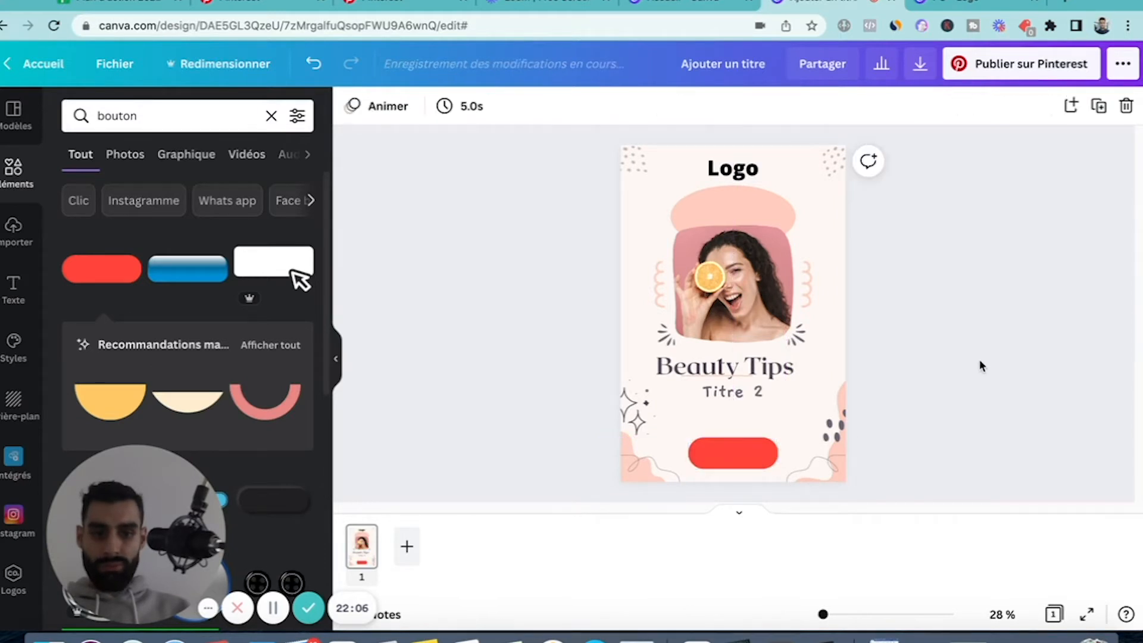
# Recolour the red button with the pink brand colour.
pyautogui.click(750, 453)
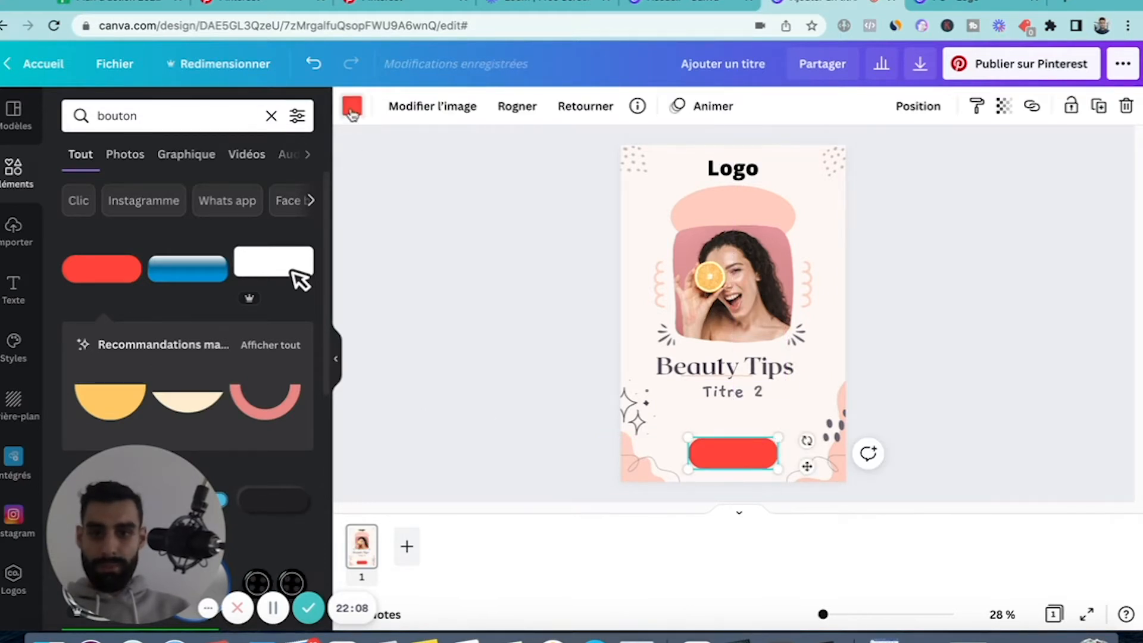
pyautogui.click(352, 106)
pyautogui.click(79, 349)
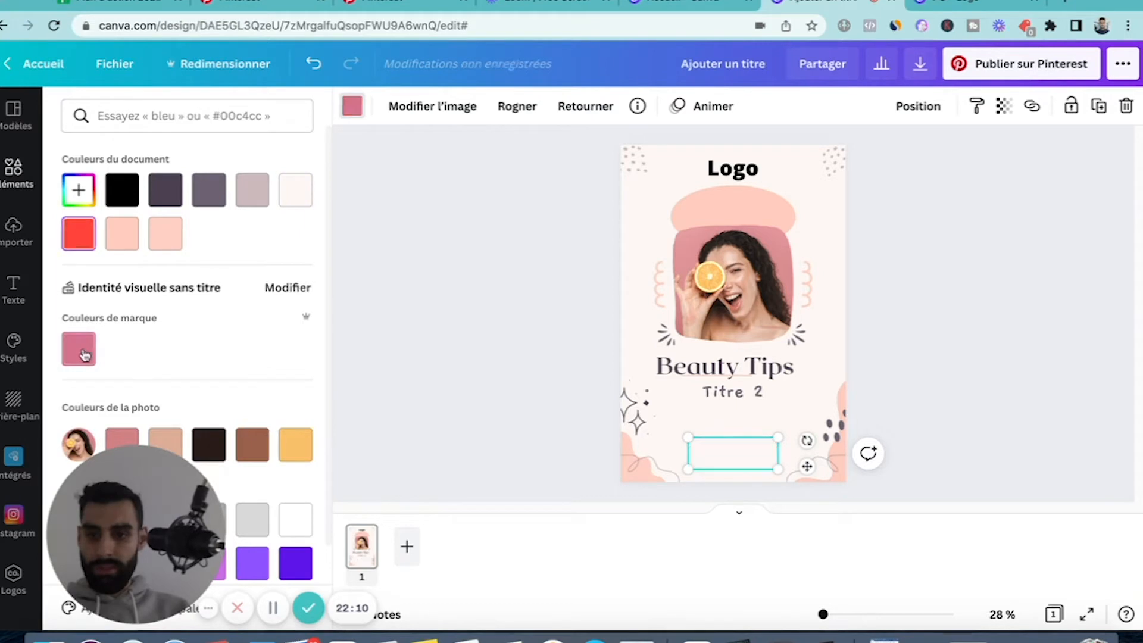
pyautogui.click(916, 320)
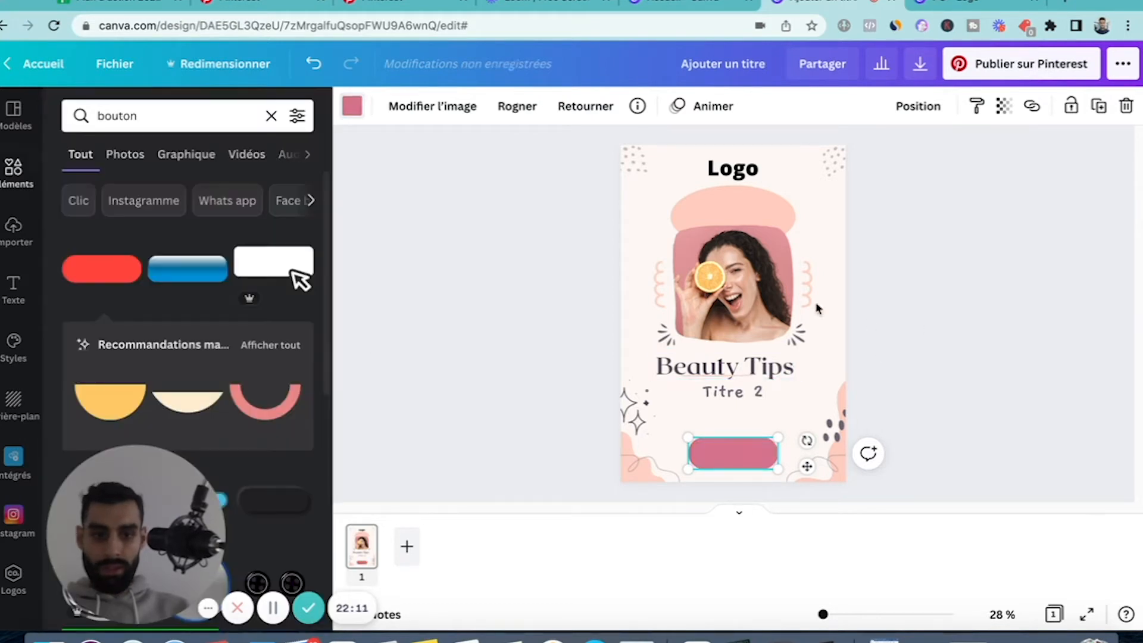
pyautogui.click(938, 406)
pyautogui.click(765, 250)
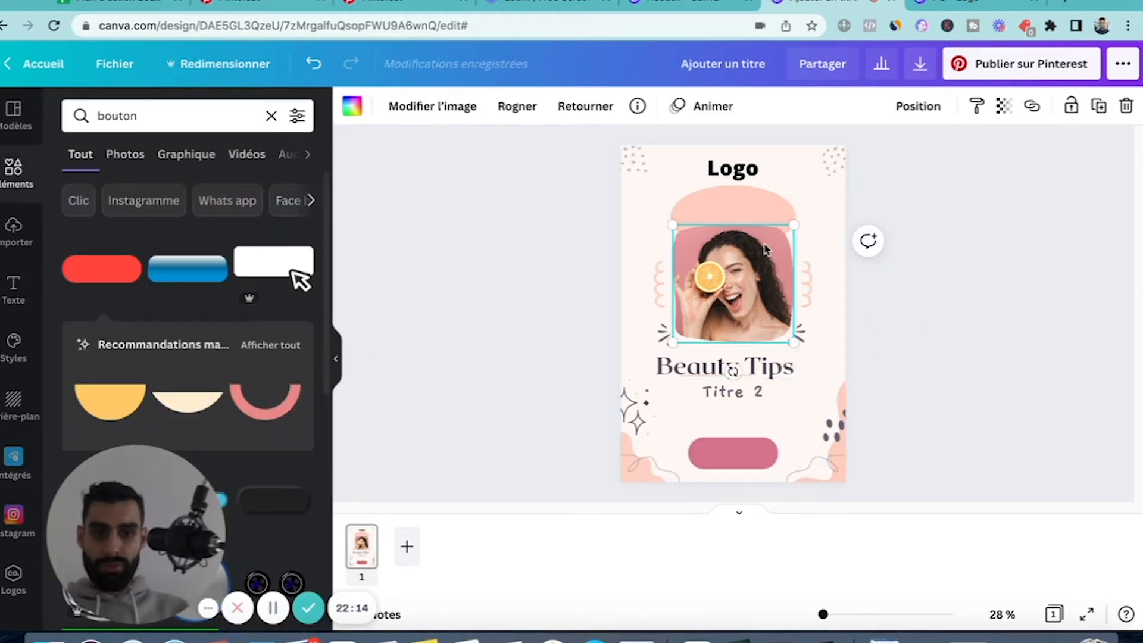
pyautogui.click(977, 267)
# Add a subtitle text box to the pin and place it over the pink button.
pyautogui.click(709, 456)
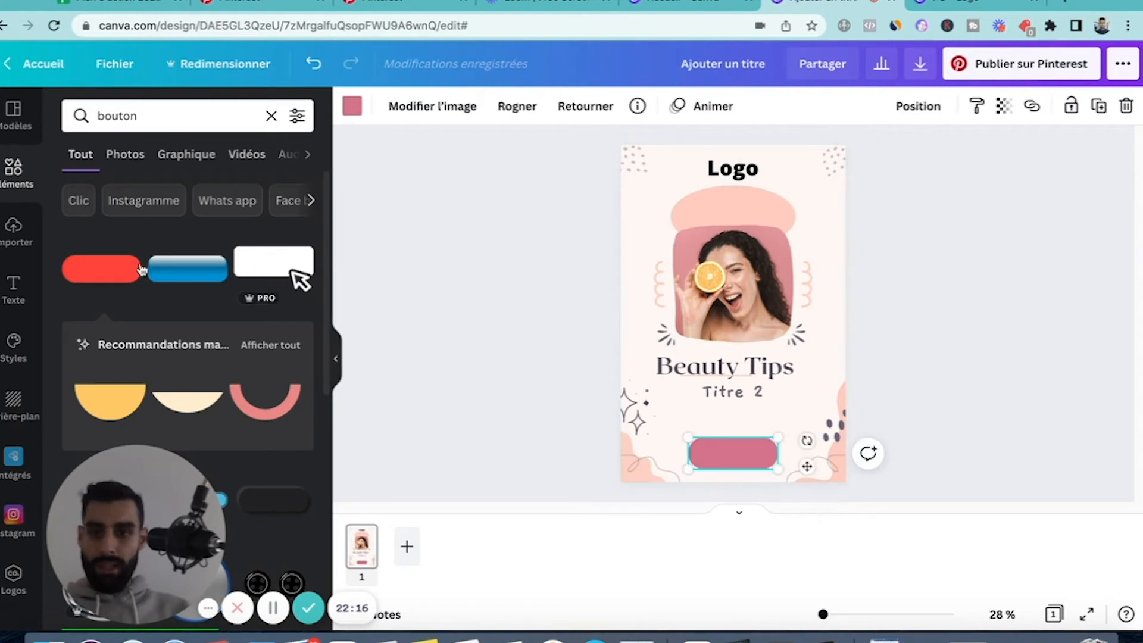
pyautogui.click(13, 289)
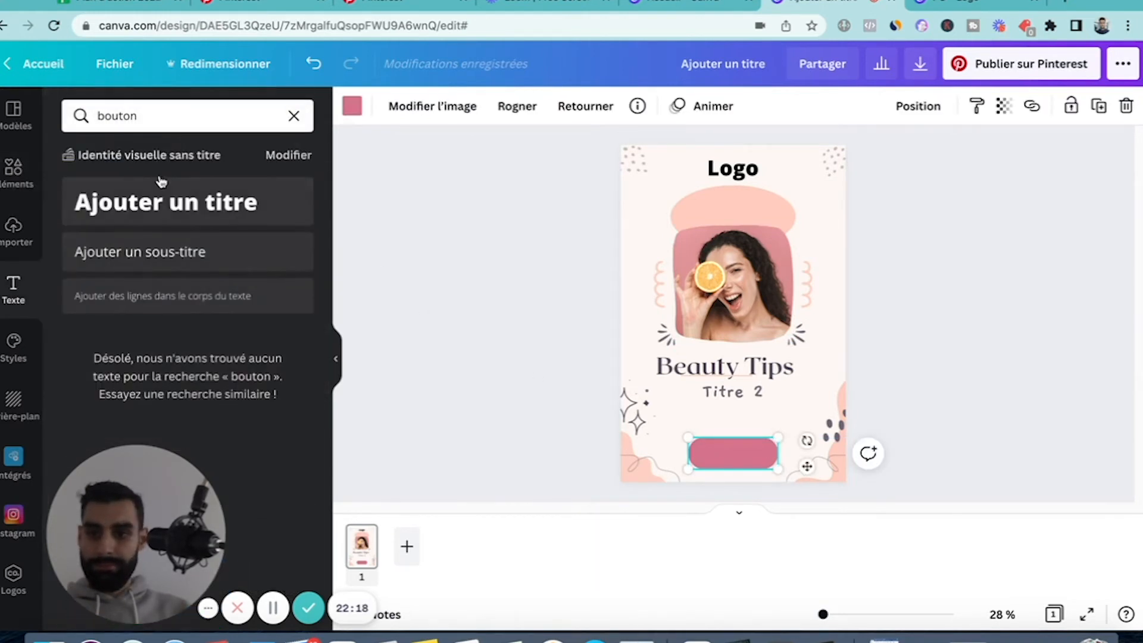
pyautogui.click(158, 253)
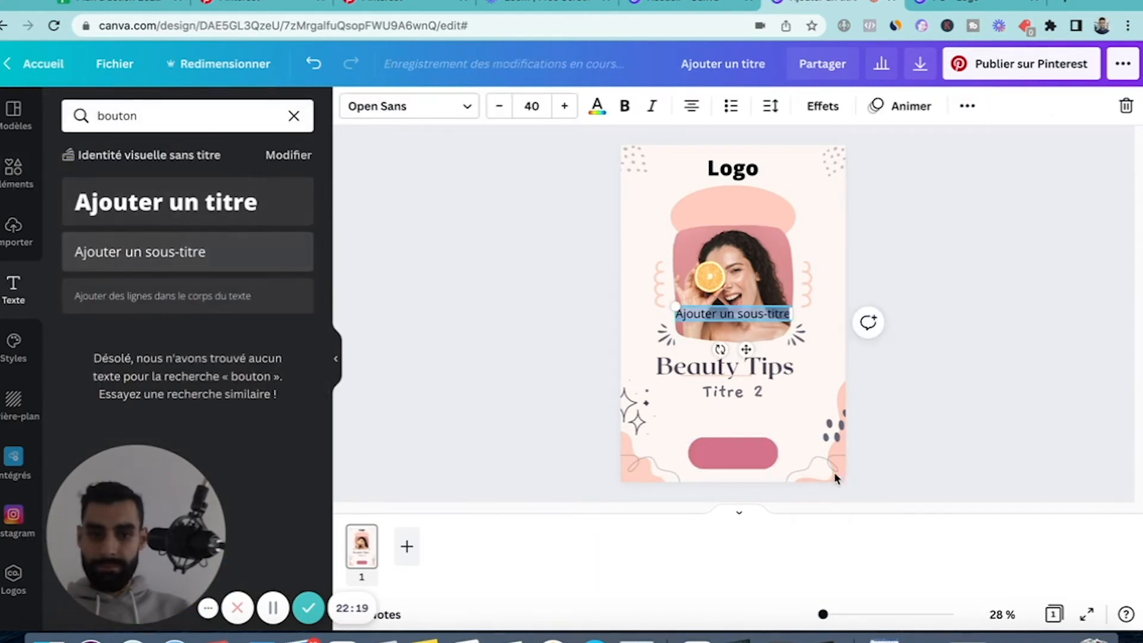
pyautogui.click(751, 324)
pyautogui.click(982, 244)
pyautogui.moveTo(759, 314); pyautogui.dragTo(755, 451)
# Replace the placeholder text on the pink button with "Découvrir".
pyautogui.doubleClick(738, 449)
pyautogui.write('Découb')
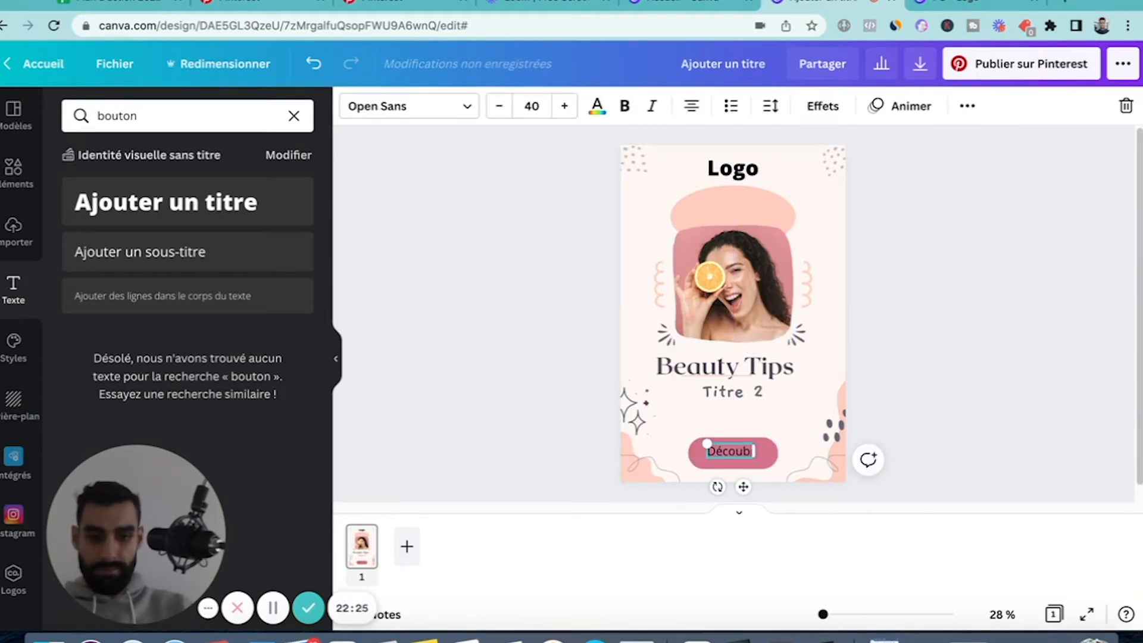
pyautogui.press('BackSpace')
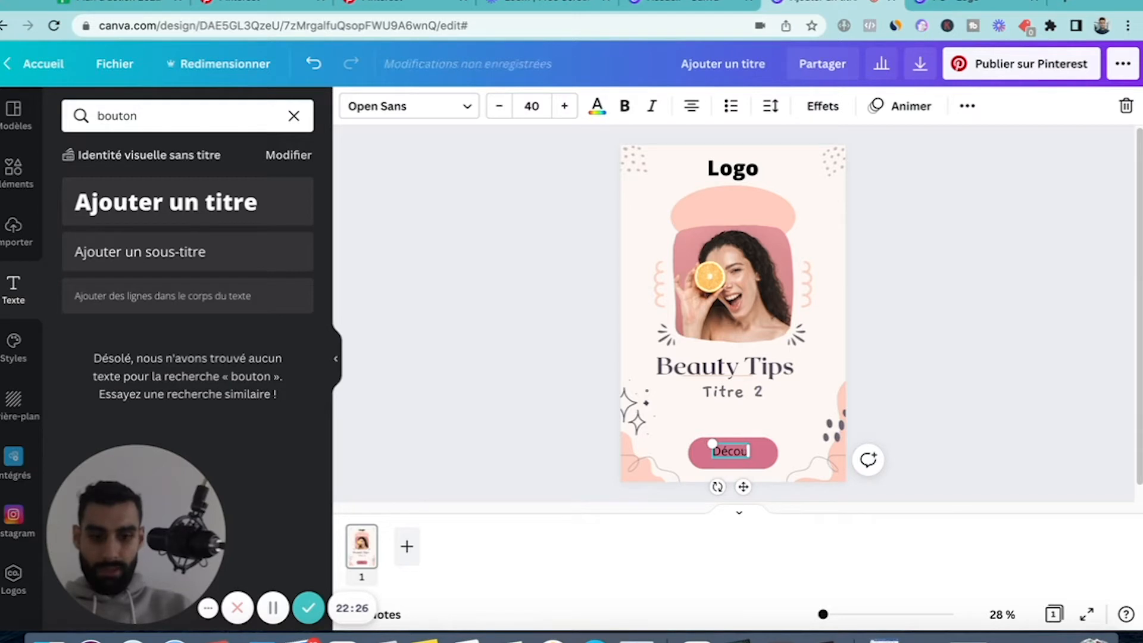
pyautogui.write('vrir')
pyautogui.click(934, 405)
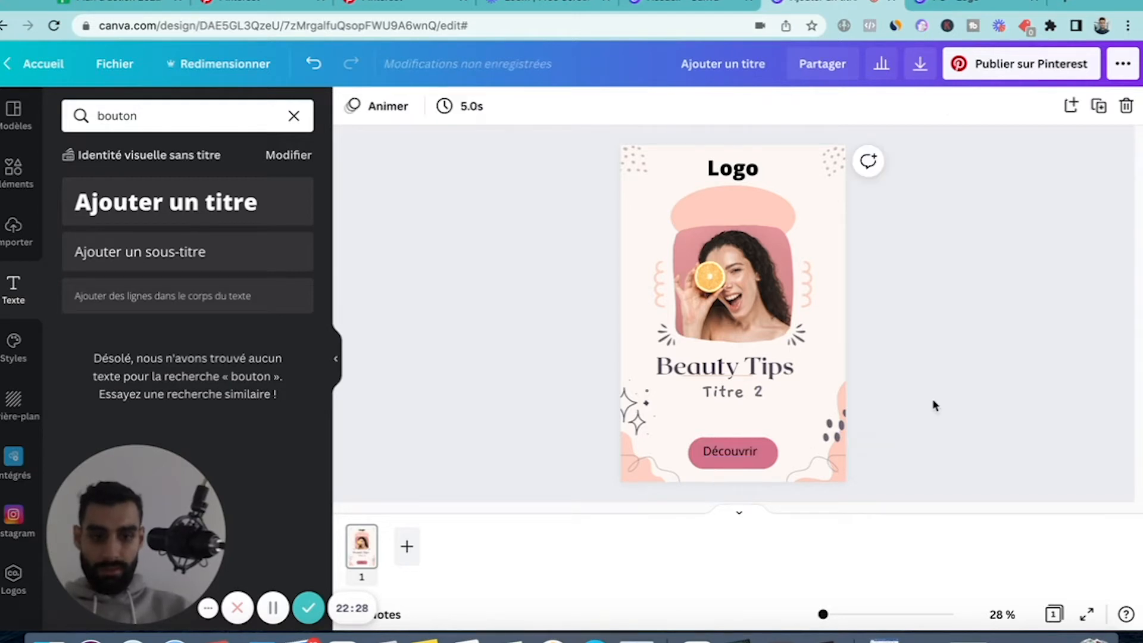
# Recolour the "Découvrir" text white and adjust its vertical position on the pink button.
pyautogui.moveTo(732, 451); pyautogui.dragTo(731, 453)
pyautogui.doubleClick(731, 452)
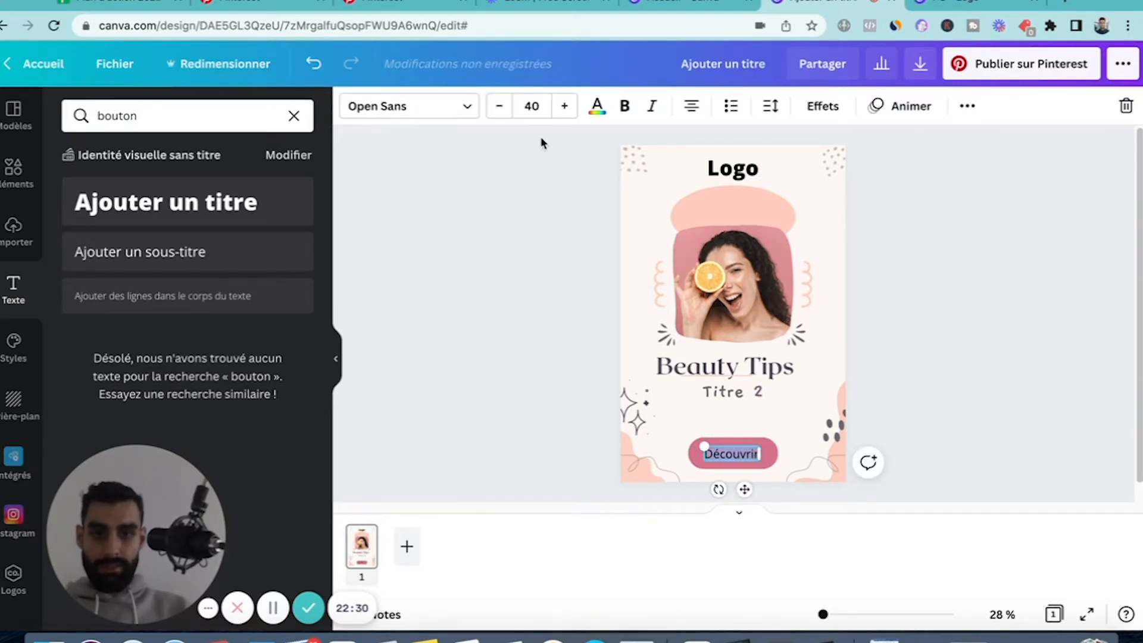
pyautogui.click(597, 106)
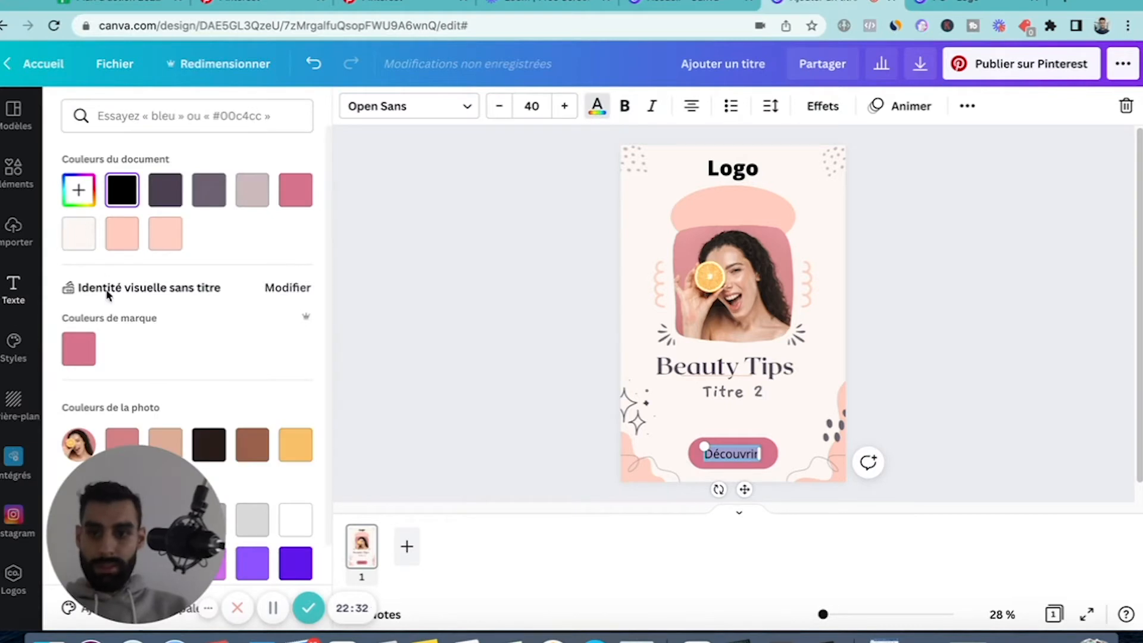
pyautogui.click(367, 467)
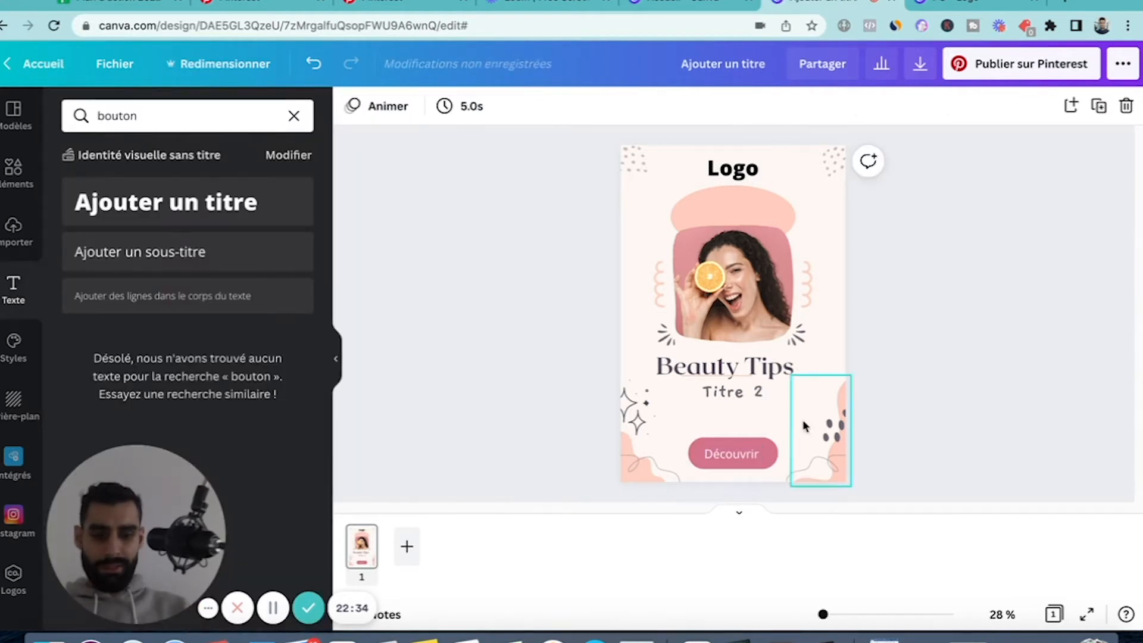
pyautogui.moveTo(732, 450); pyautogui.dragTo(733, 447)
pyautogui.click(959, 364)
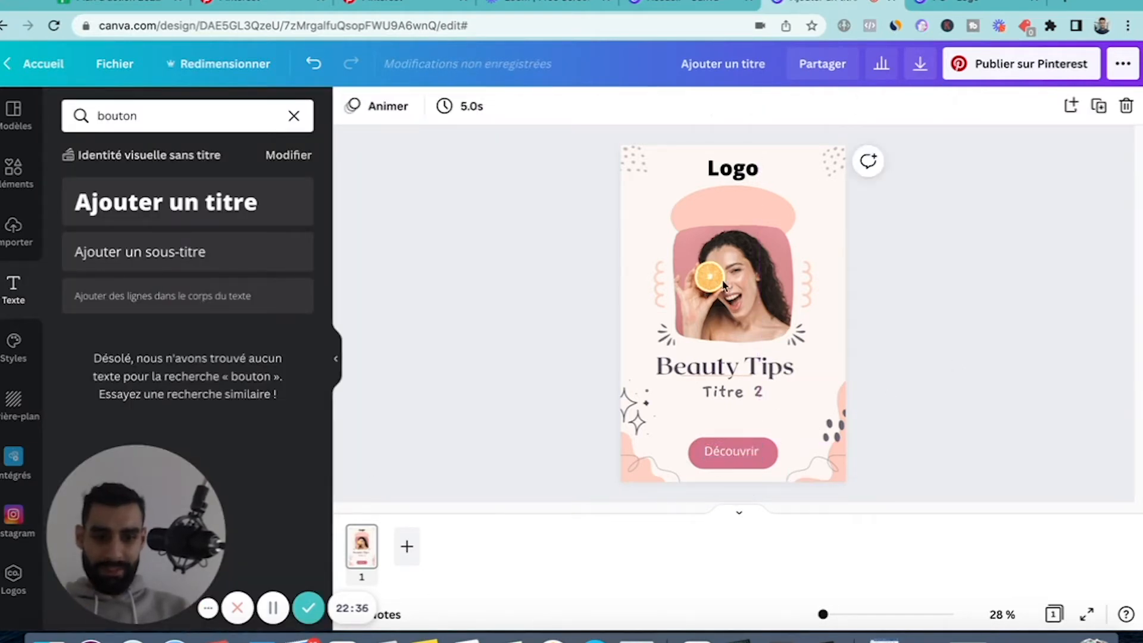
pyautogui.click(723, 285)
pyautogui.click(607, 247)
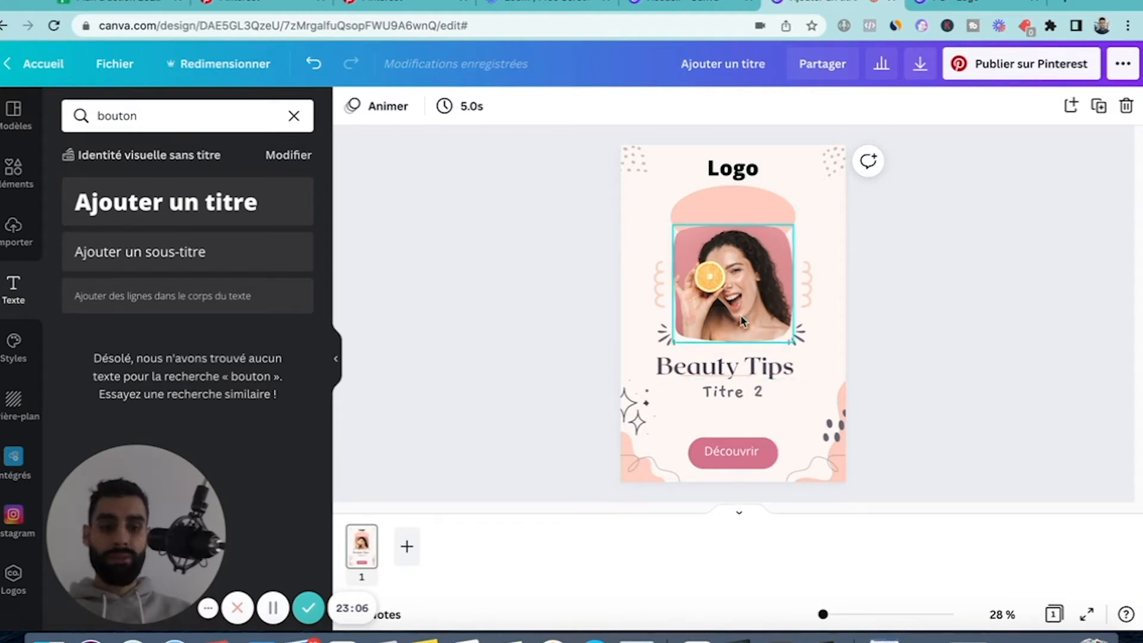
pyautogui.click(732, 170)
pyautogui.click(727, 454)
pyautogui.click(926, 417)
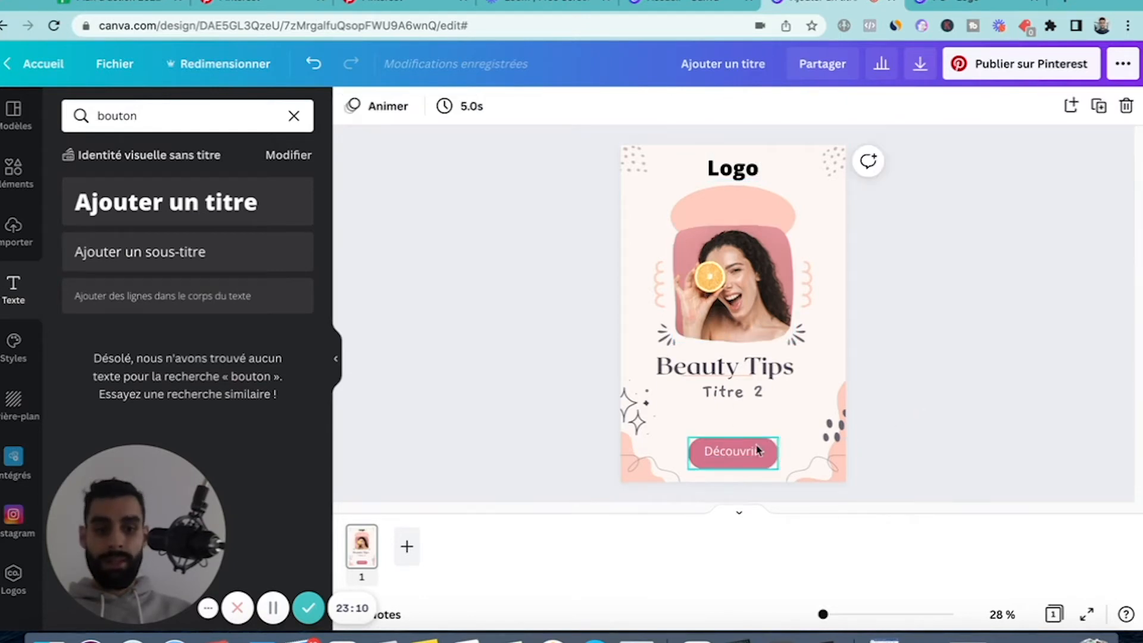
# Make the "Découvrir" button text bold.
pyautogui.click(734, 452)
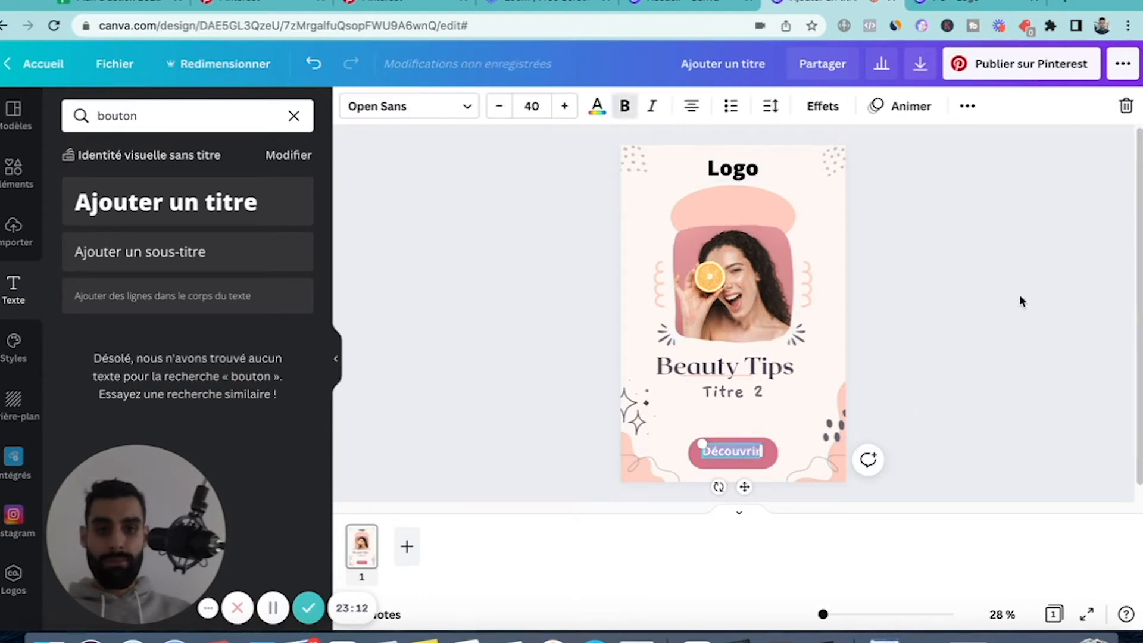
pyautogui.click(998, 341)
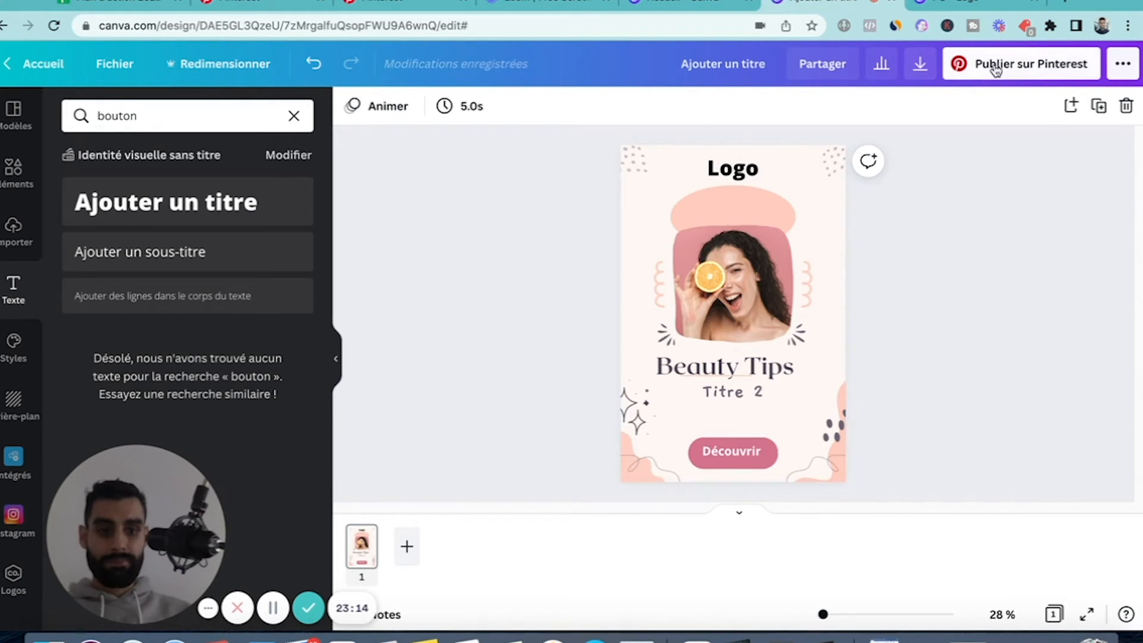
pyautogui.click(920, 64)
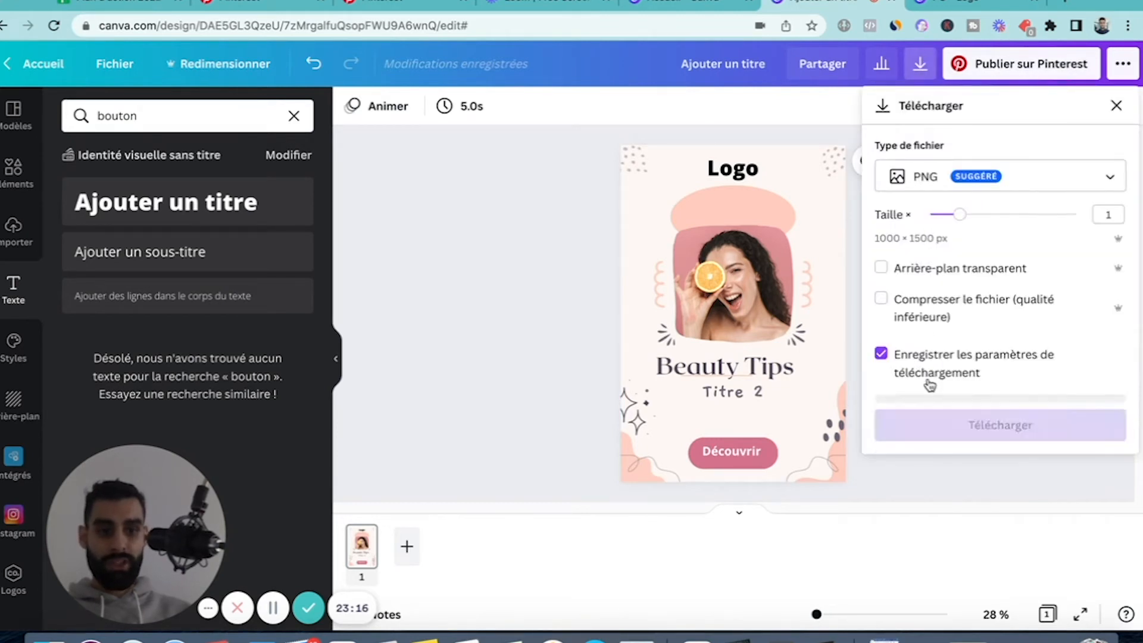
pyautogui.click(937, 416)
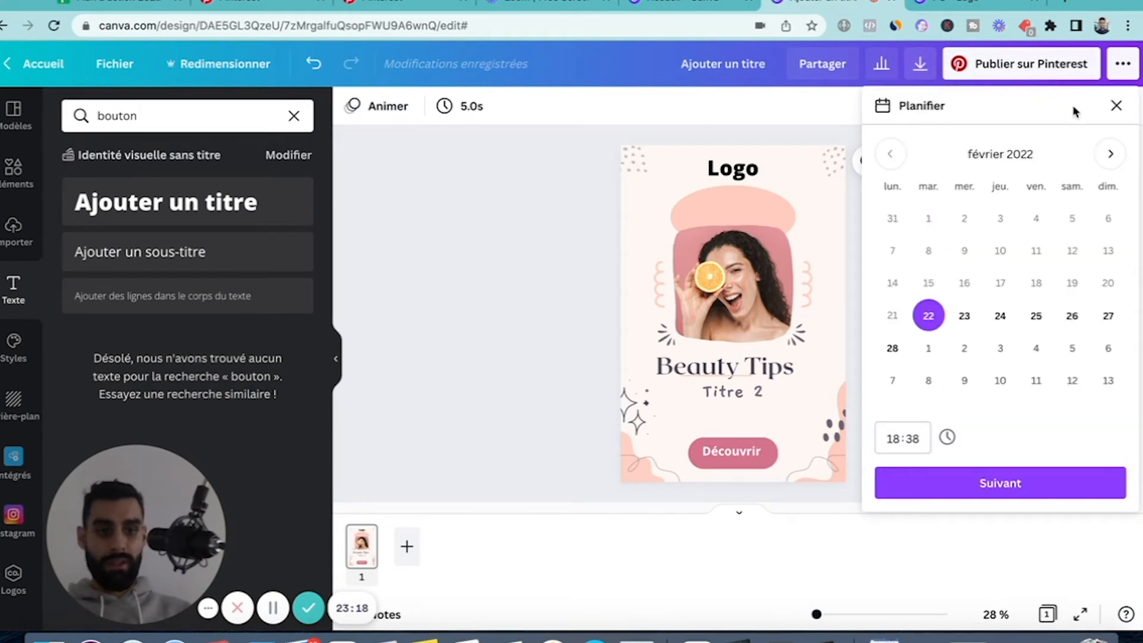
pyautogui.click(1114, 107)
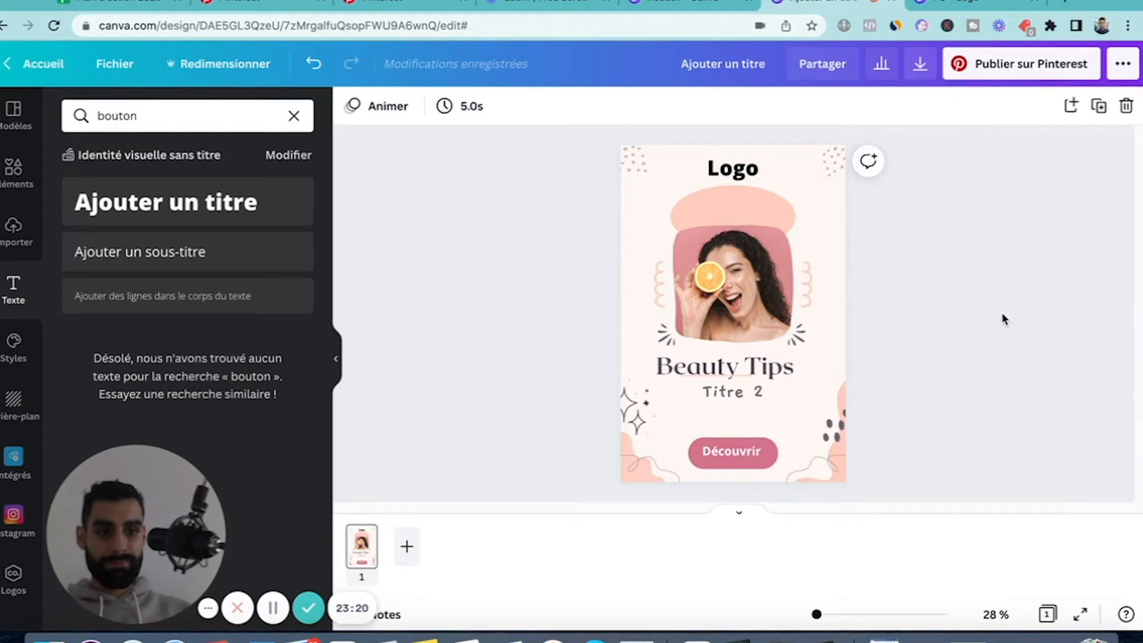
# Download the finished pin design as a PNG file.
pyautogui.click(925, 69)
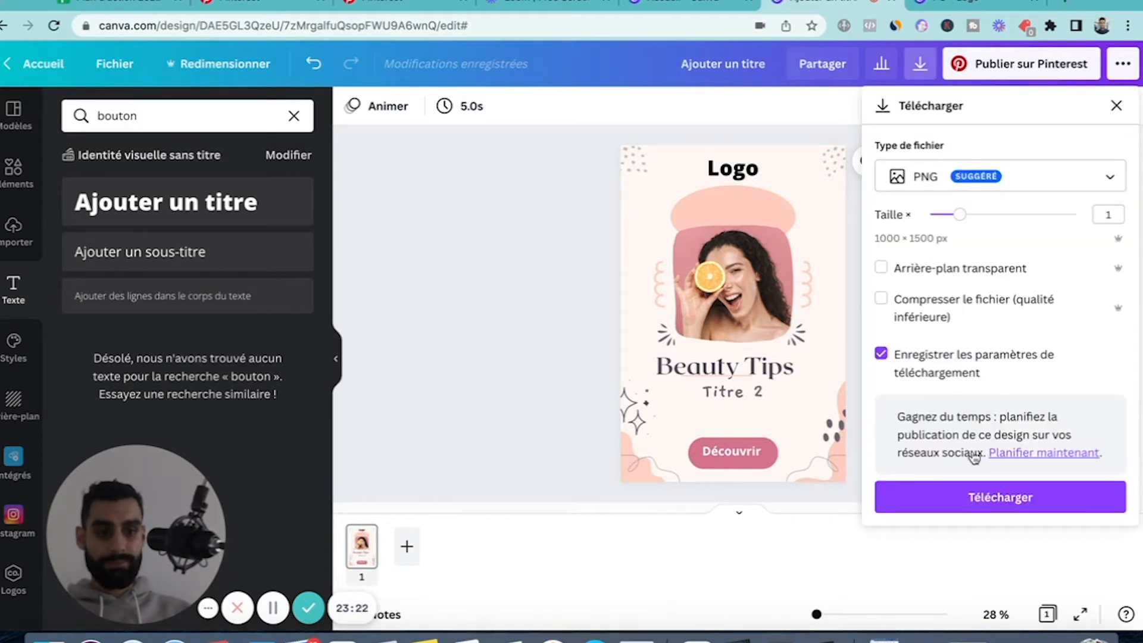
pyautogui.click(971, 504)
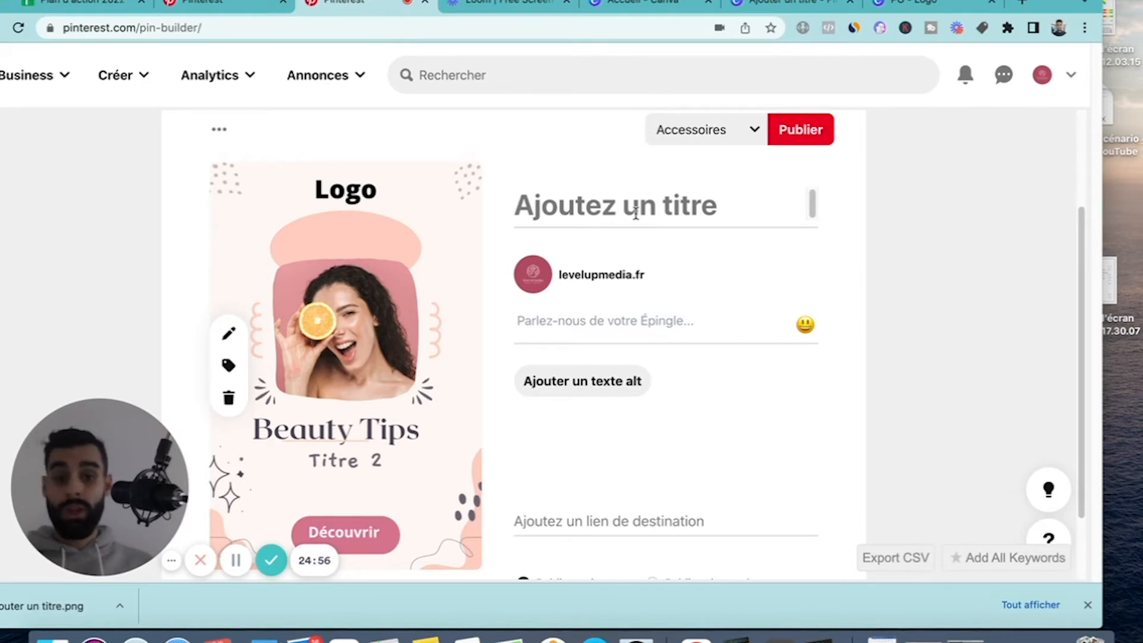
# In Pinterest's pin builder, give the new Pin the title "Lotion visage Bio".
pyautogui.click(635, 213)
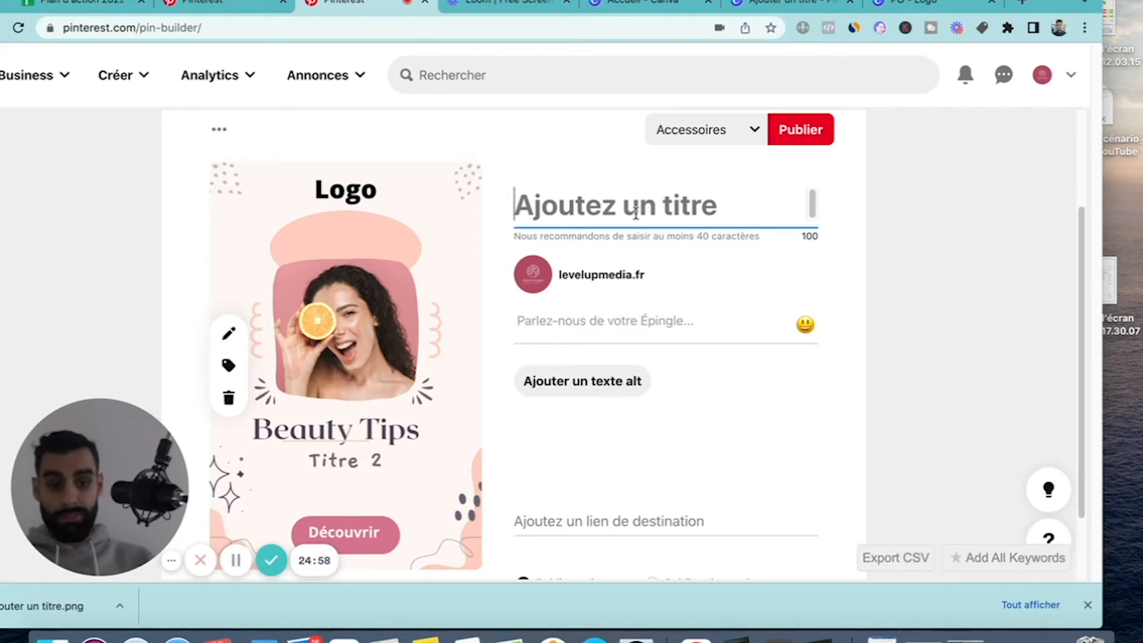
pyautogui.write('Lot')
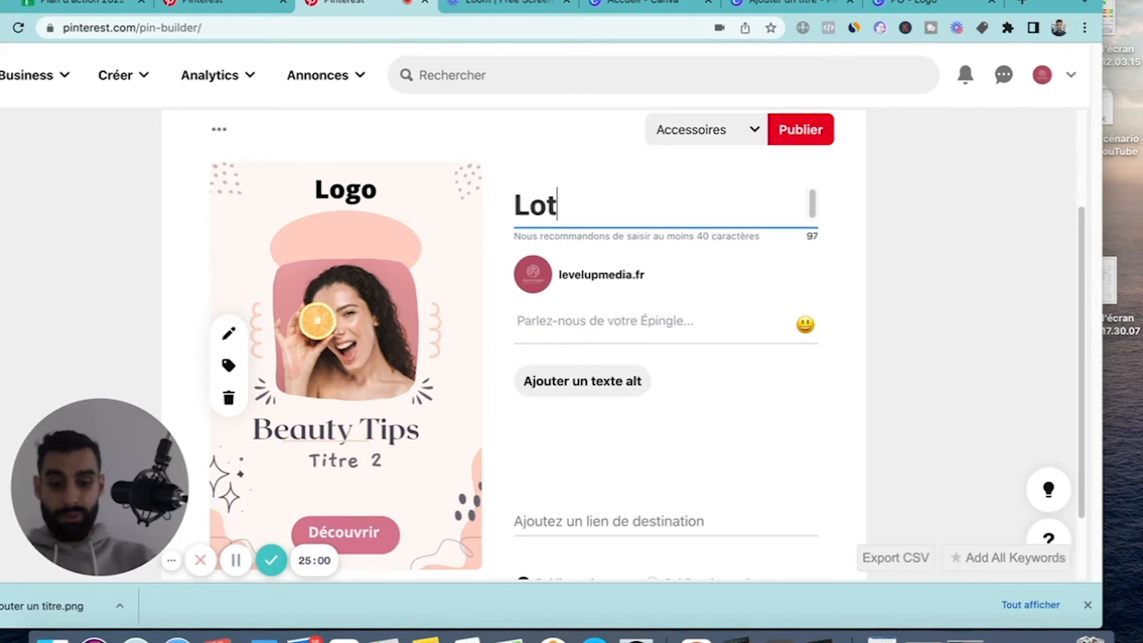
pyautogui.write('ion Bio')
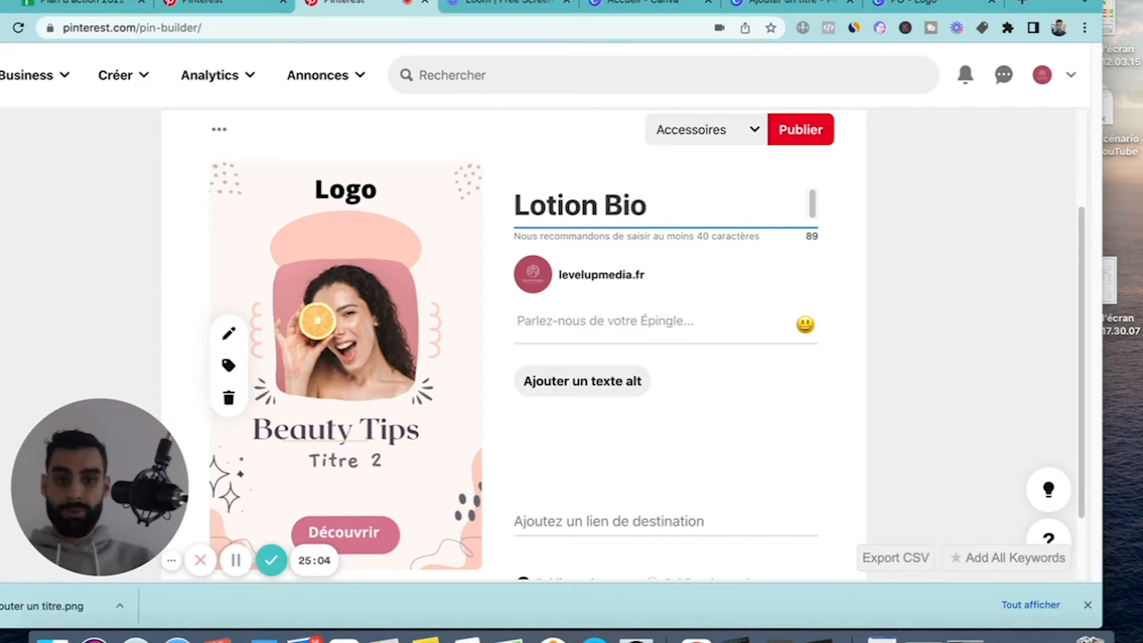
pyautogui.press('BackSpace')
pyautogui.press('BackSpace')
pyautogui.press('BackSpace')
pyautogui.press('BackSpace')
pyautogui.write('visage Bio')
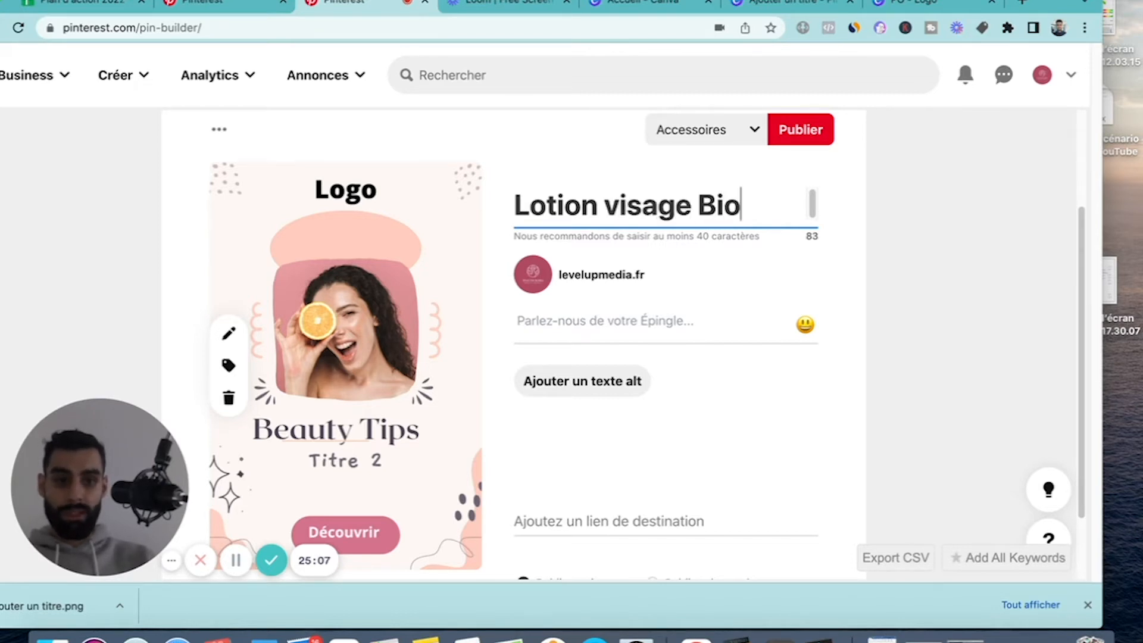
pyautogui.click(944, 278)
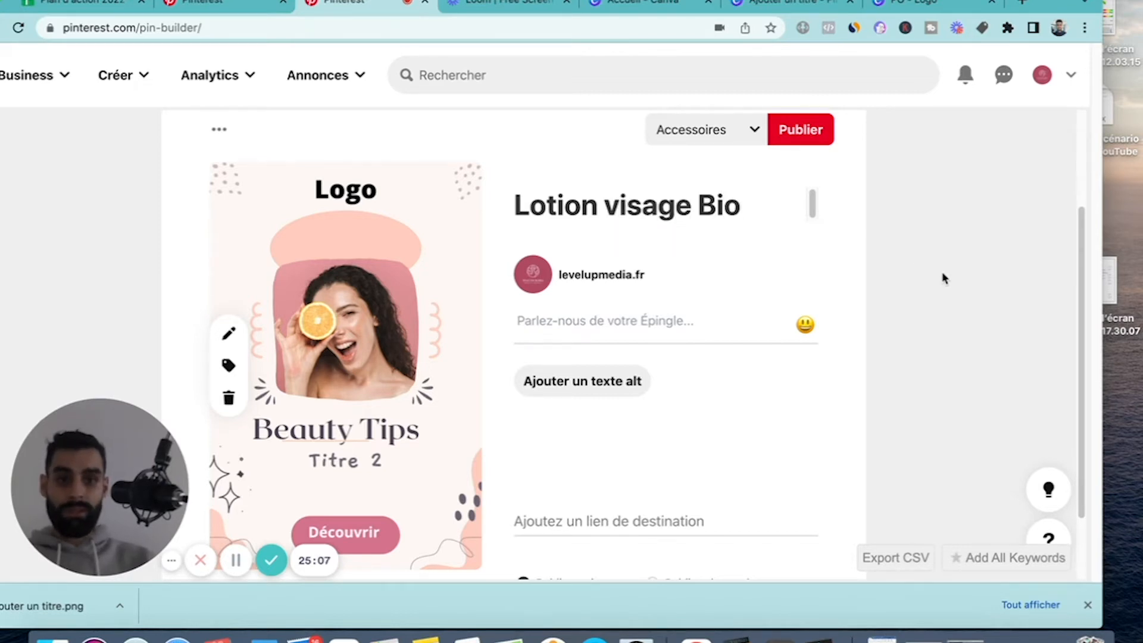
# Open the new Pin's description for editing.
pyautogui.click(602, 323)
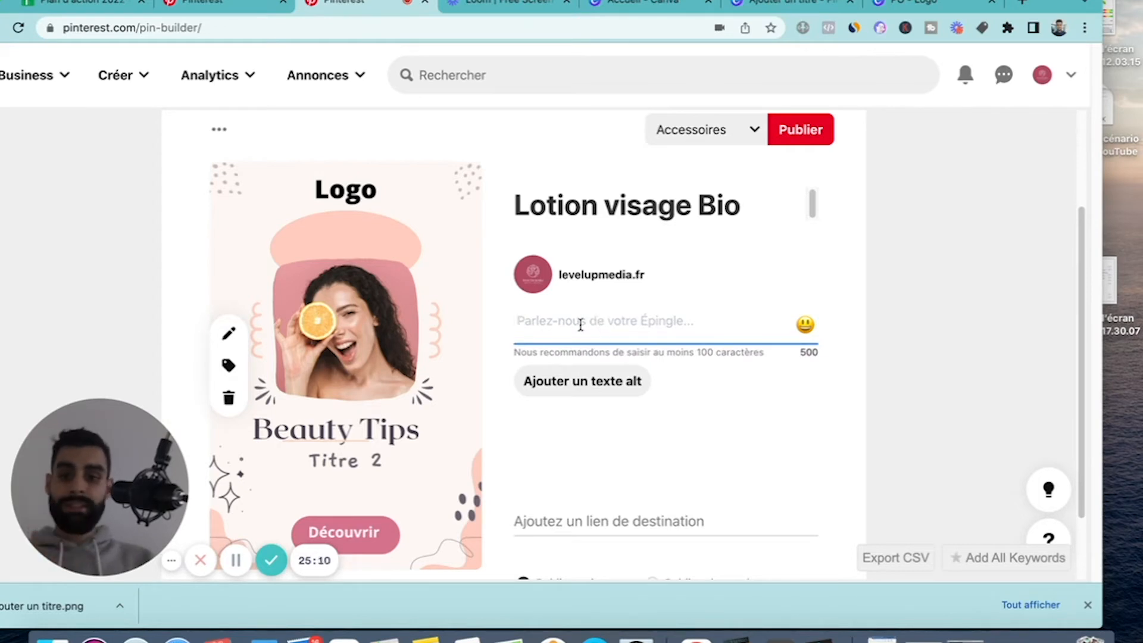
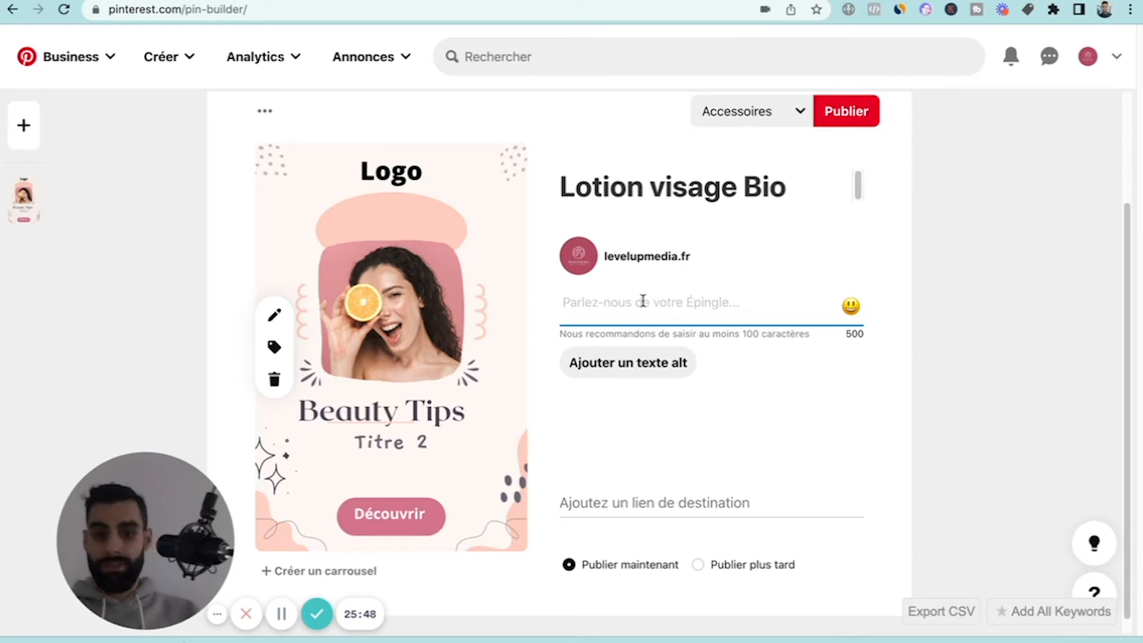
# Begin the Pin description with "Vous souhaitez diminuer les imperfections de votre visage".
pyautogui.write('Vous ')
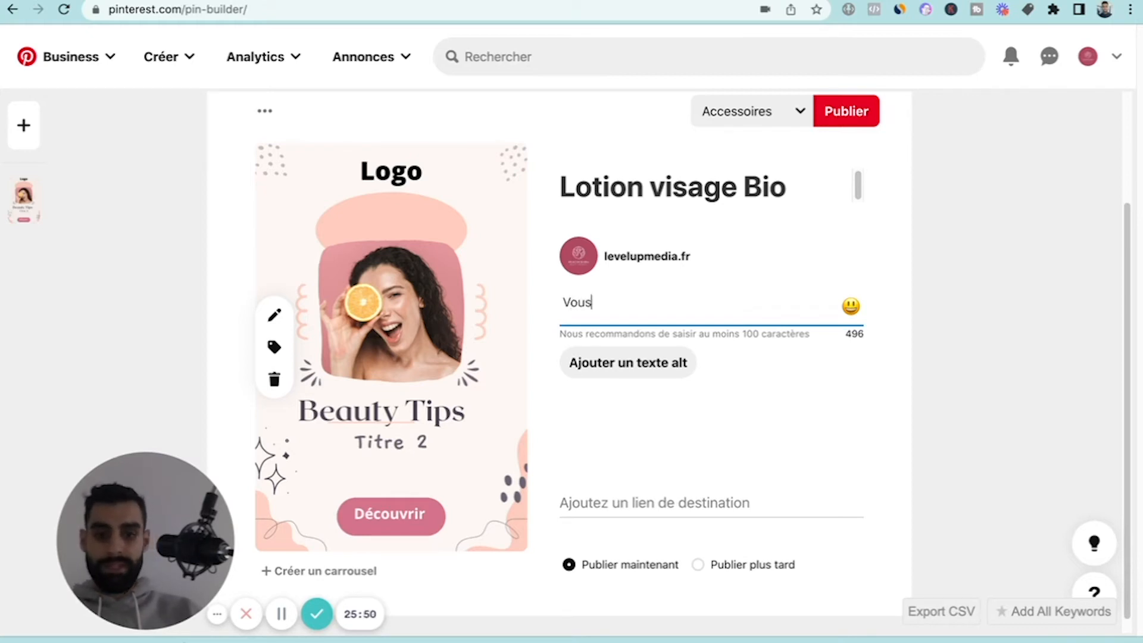
pyautogui.write('souha')
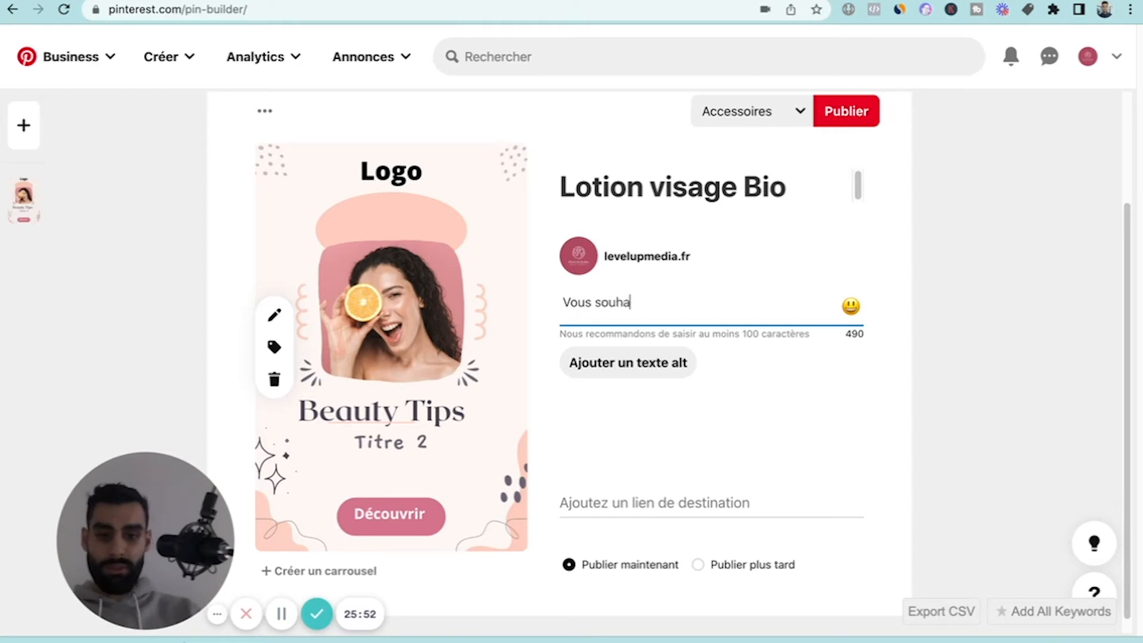
pyautogui.write('itez')
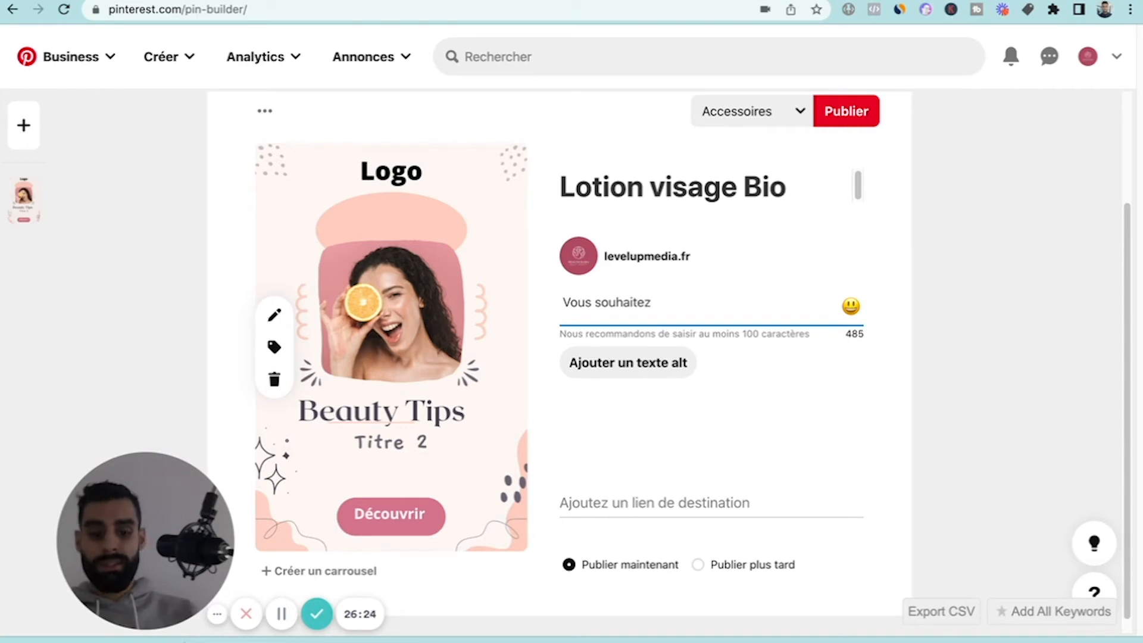
pyautogui.write('diminier')
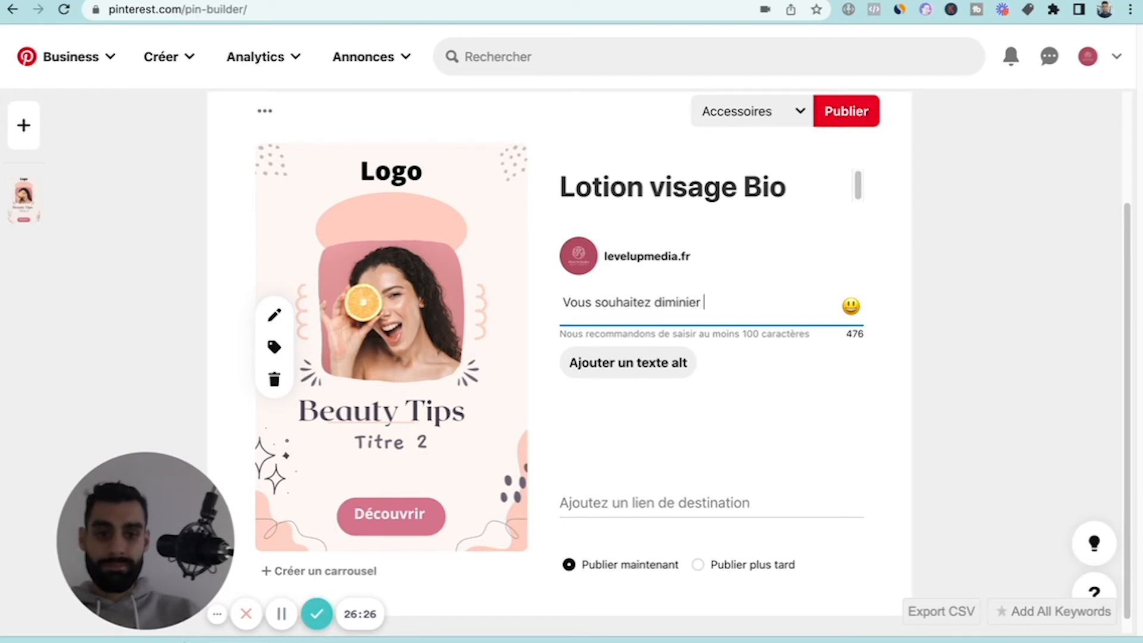
pyautogui.press('BackSpace')
pyautogui.press('BackSpace')
pyautogui.press('BackSpace')
pyautogui.press('BackSpace')
pyautogui.write('uer mes')
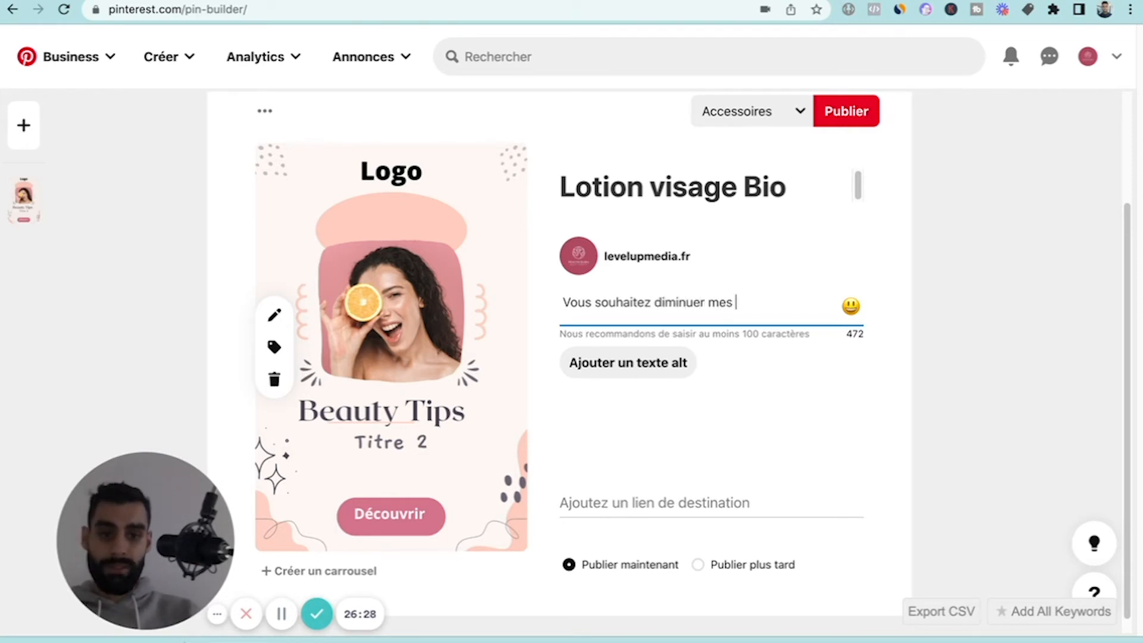
pyautogui.press('BackSpace')
pyautogui.press('BackSpace')
pyautogui.press('BackSpace')
pyautogui.press('BackSpace')
pyautogui.write('les imperfc')
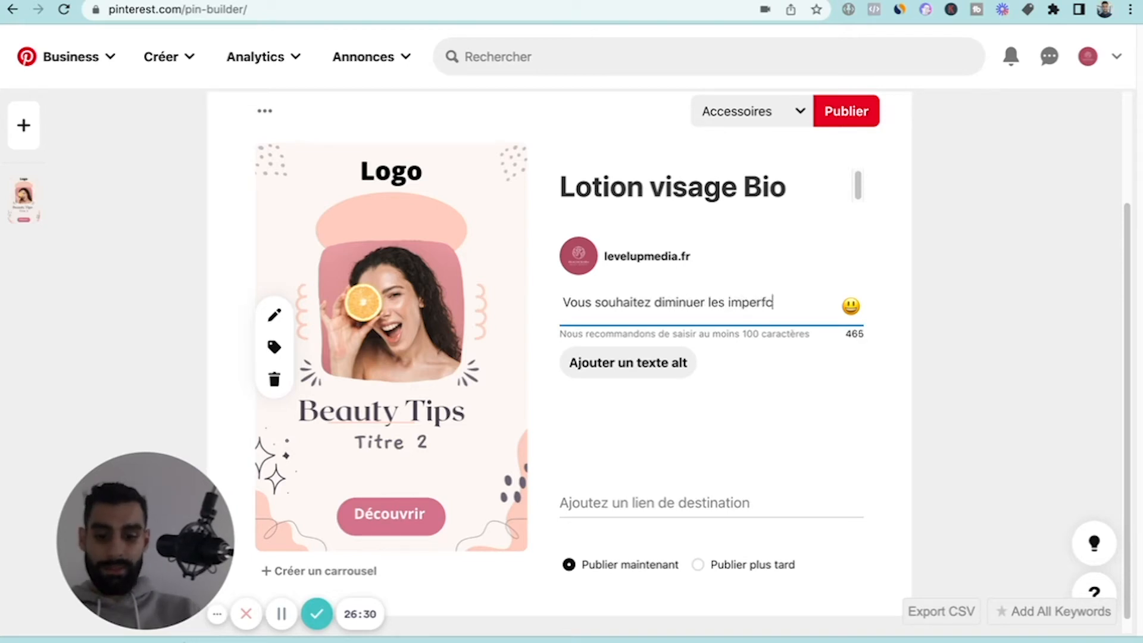
pyautogui.write('e')
pyautogui.press('BackSpace')
pyautogui.press('BackSpace')
pyautogui.write('ections ')
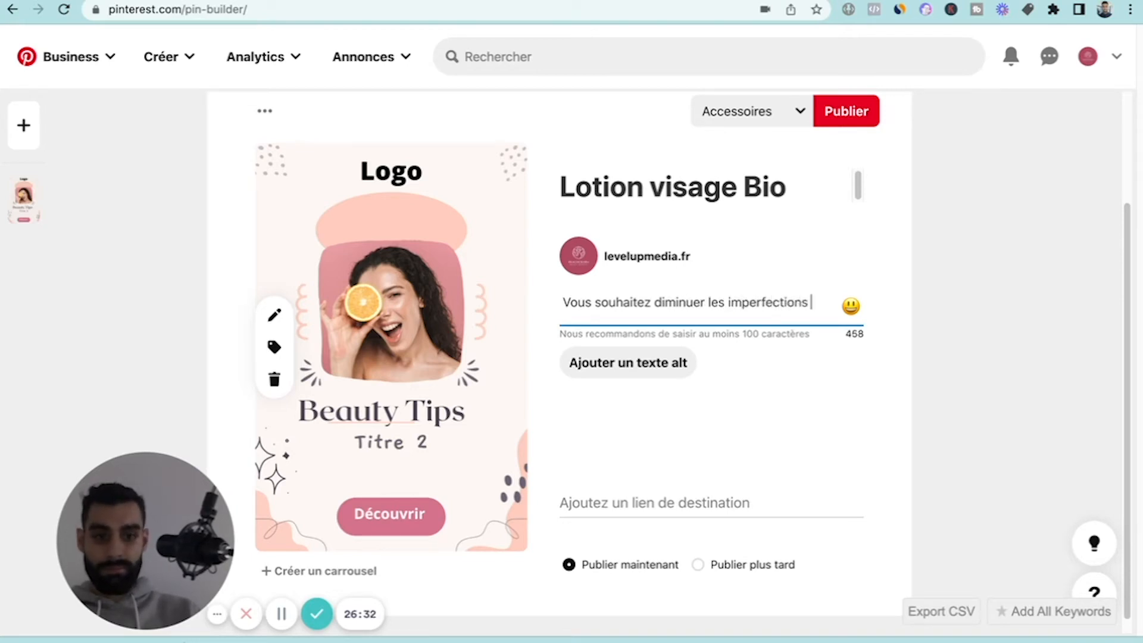
pyautogui.write('de votre visage')
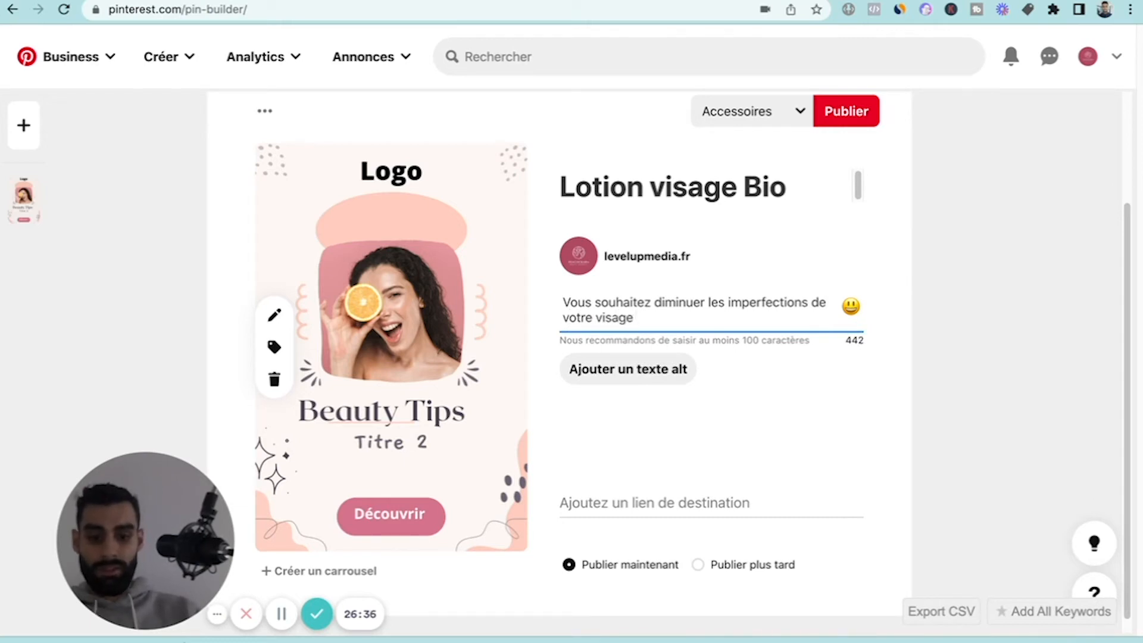
pyautogui.write(' ? (point')
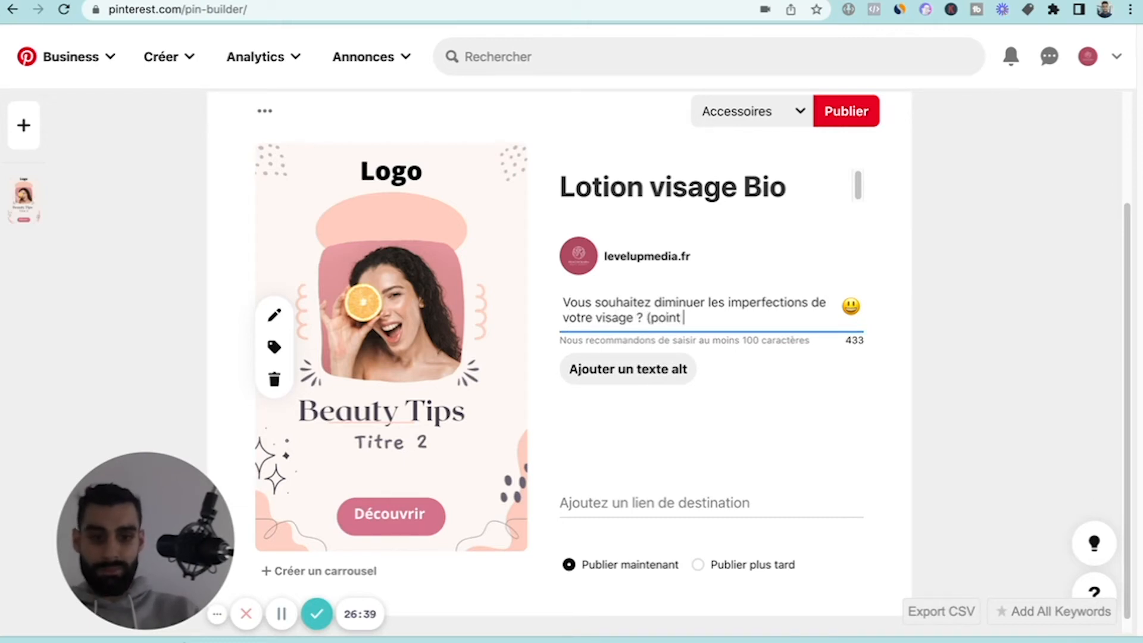
# Complete the description's opening question with "? (points noirs, boutons..)".
pyautogui.press('BackSpace')
pyautogui.write('s noir')
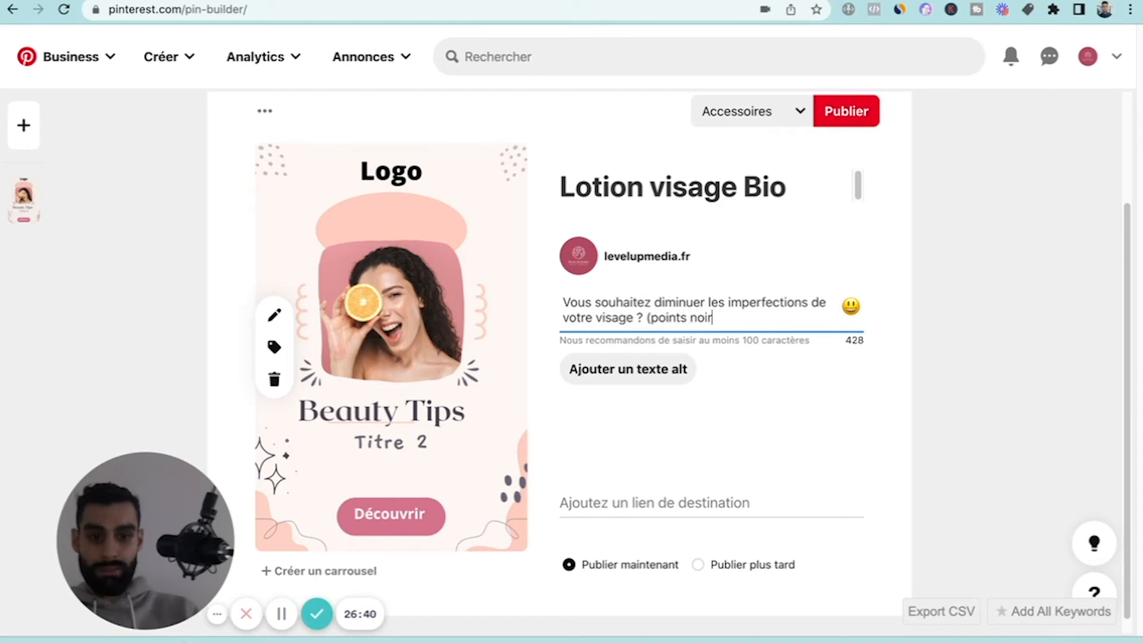
pyautogui.write('s, bouton')
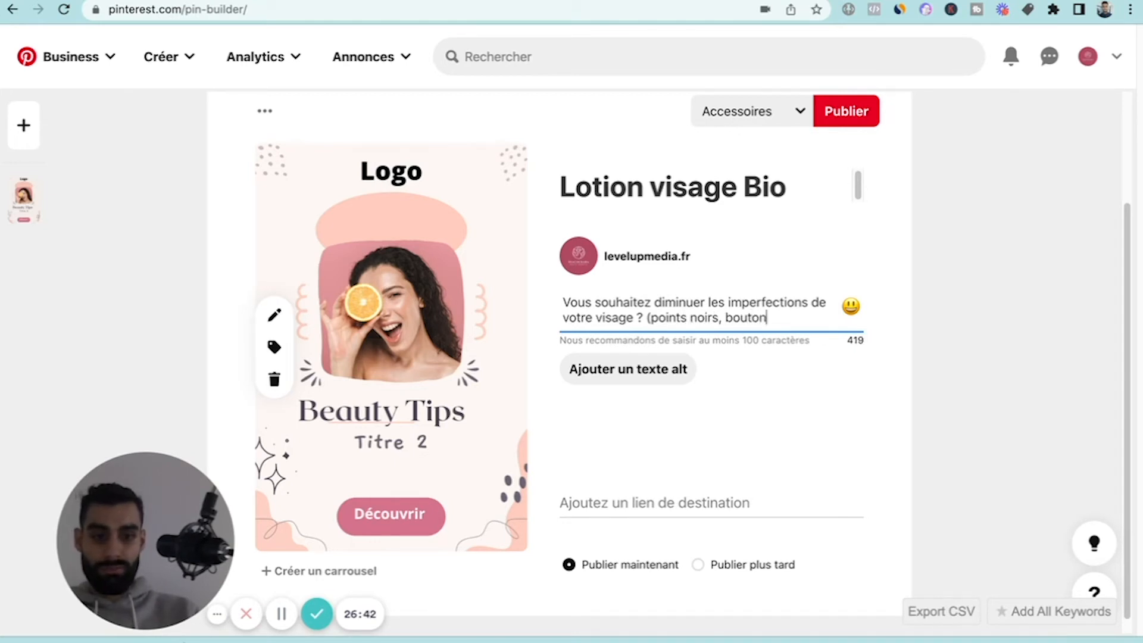
pyautogui.write('s..)')
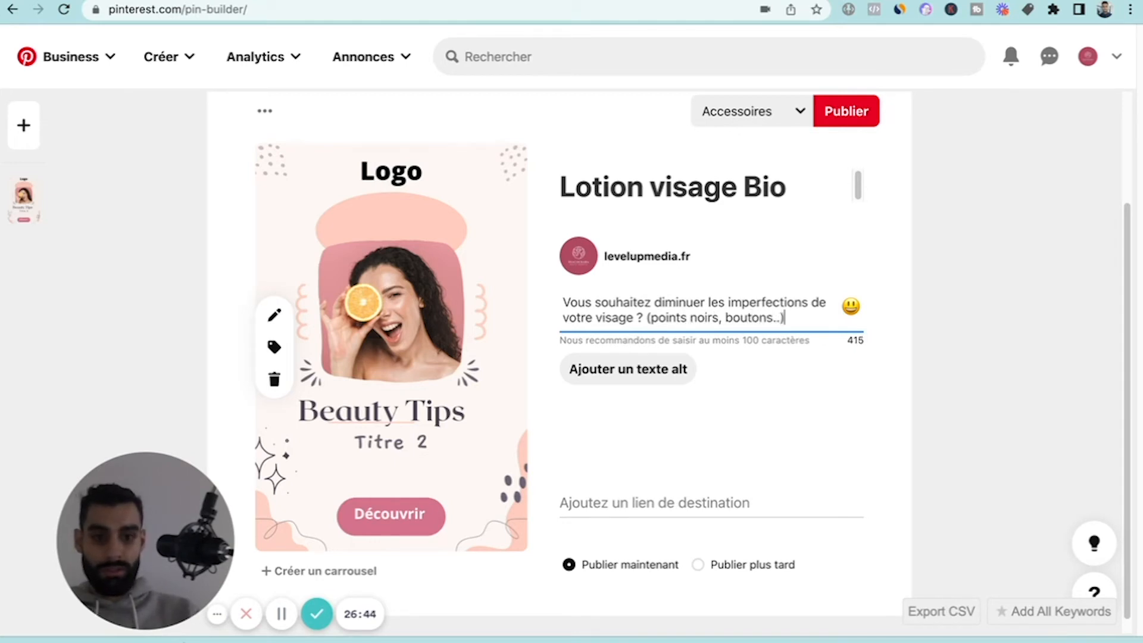
# Start a new line in the description with the capitalised words "Notre lotion".
pyautogui.press('Return')
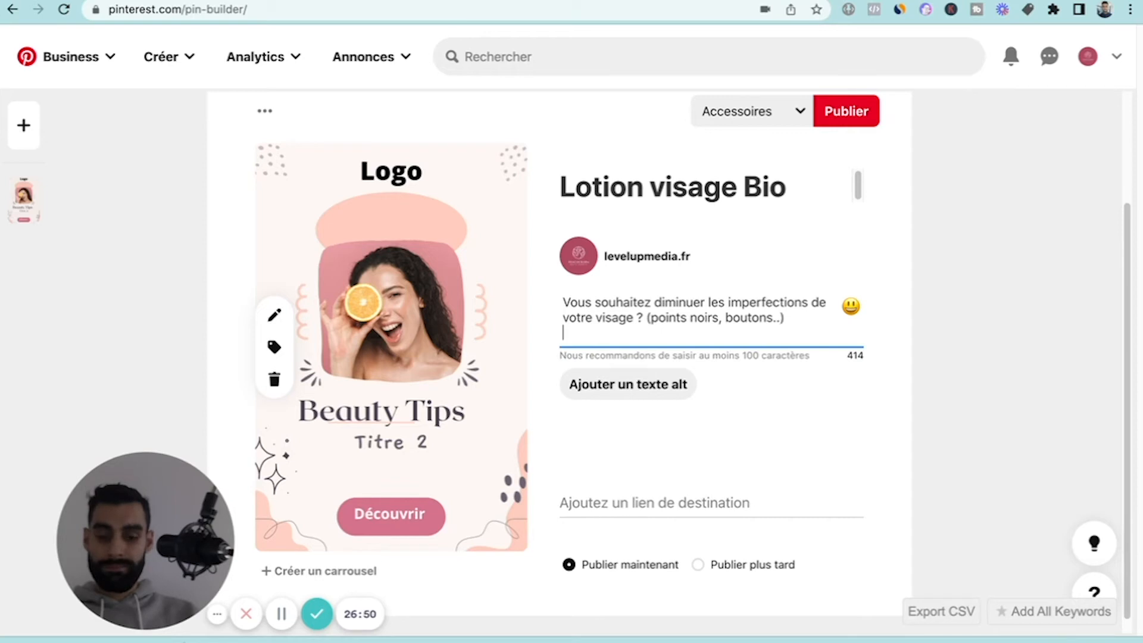
pyautogui.write('notre')
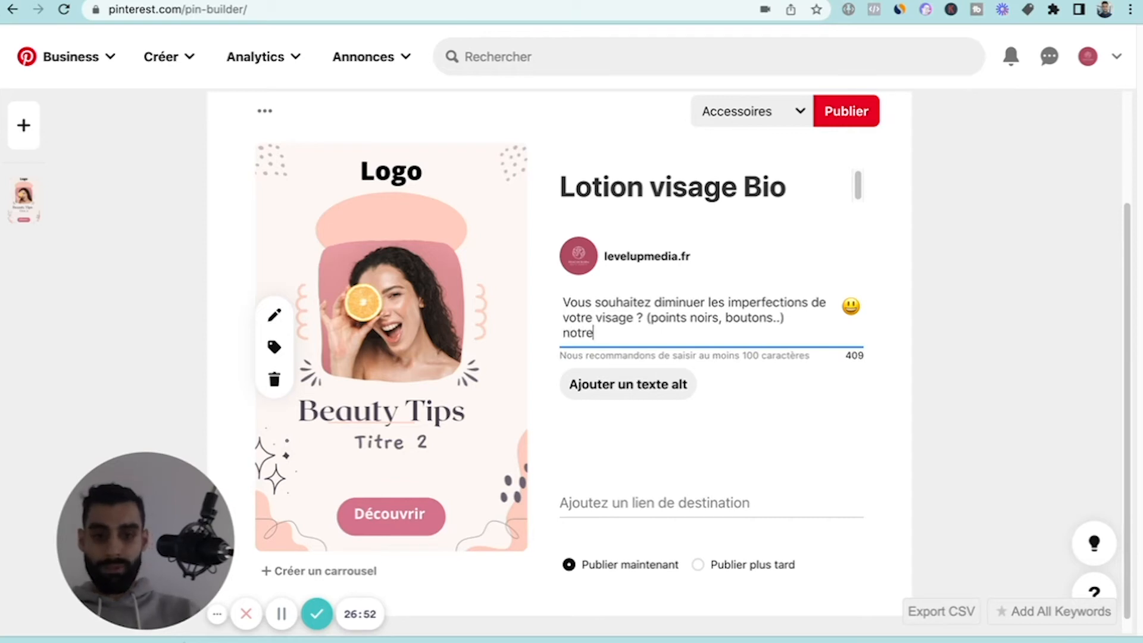
pyautogui.press('BackSpace')
pyautogui.press('BackSpace')
pyautogui.press('BackSpace')
pyautogui.press('BackSpace')
pyautogui.press('BackSpace')
pyautogui.write('no')
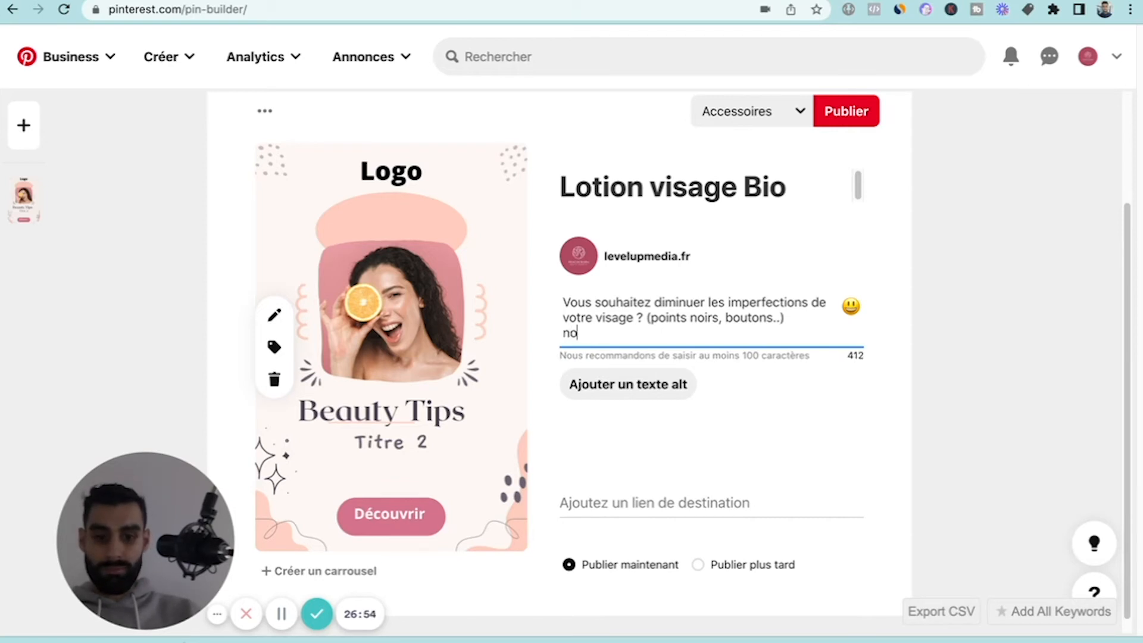
pyautogui.write('t')
pyautogui.press('BackSpace')
pyautogui.press('BackSpace')
pyautogui.press('BackSpace')
pyautogui.write('Notre l')
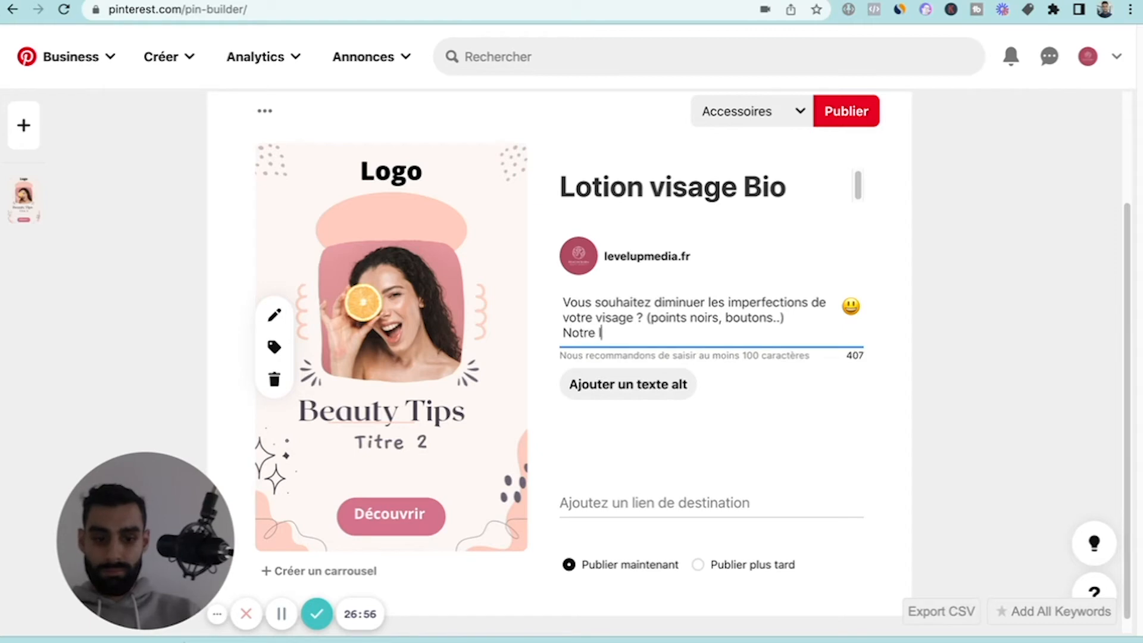
pyautogui.write('ot')
pyautogui.press('BackSpace')
pyautogui.write('tion ')
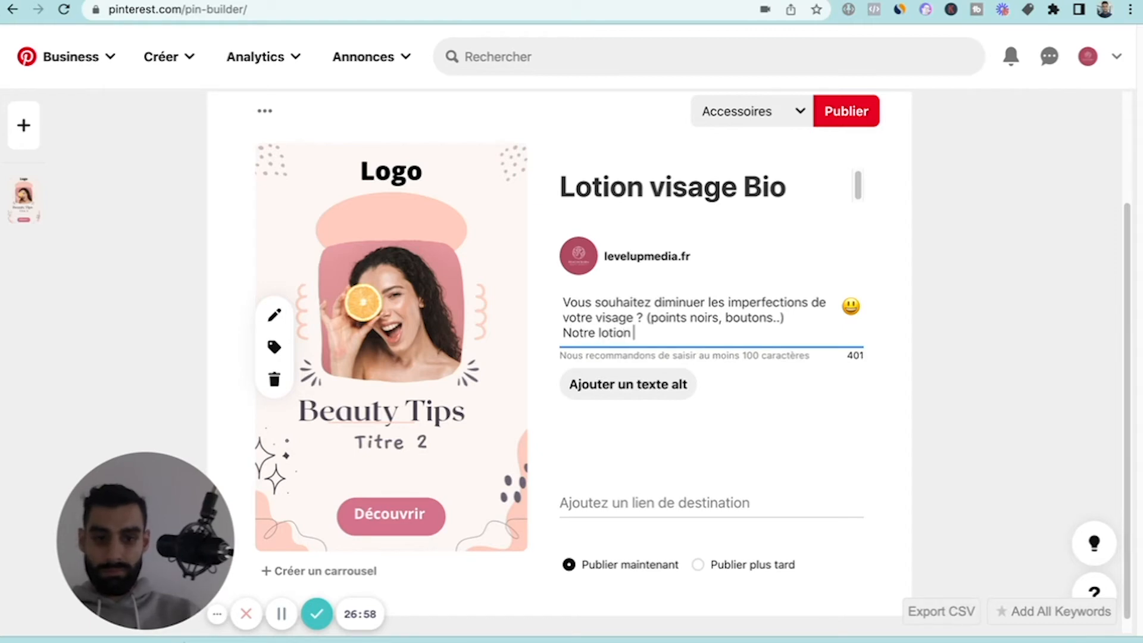
pyautogui.write('va vou')
# Finish the description's second sentence with "va vous permettre de diminuer les boutons de votre visage, sans l'agresser.".
pyautogui.press('BackSpace')
pyautogui.press('BackSpace')
pyautogui.press('BackSpace')
pyautogui.write('vo')
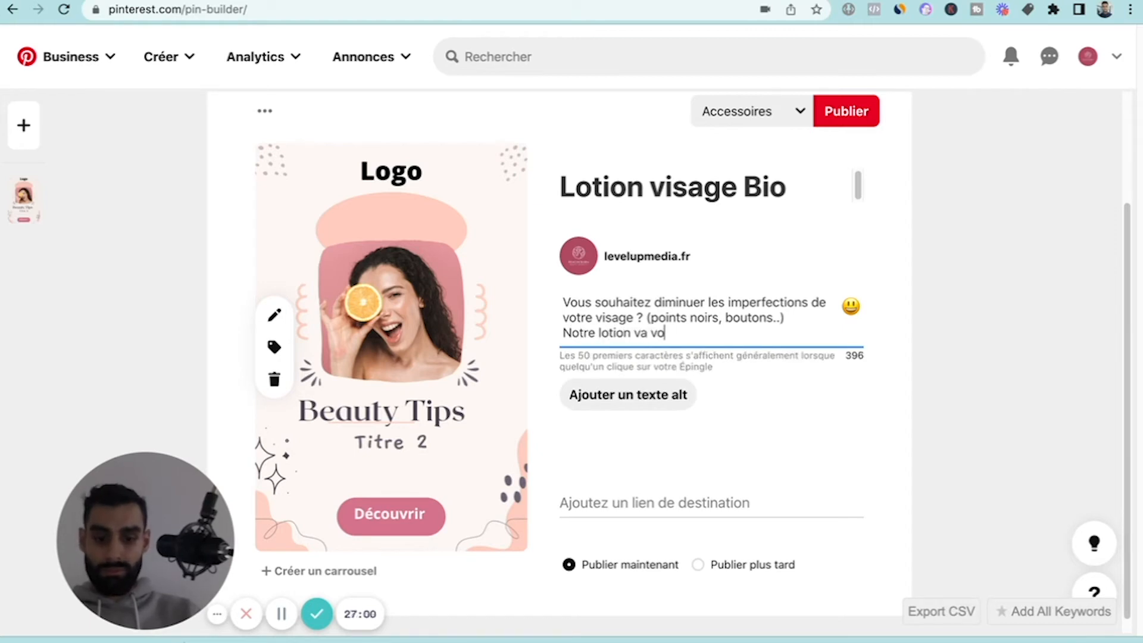
pyautogui.write('us permettre ')
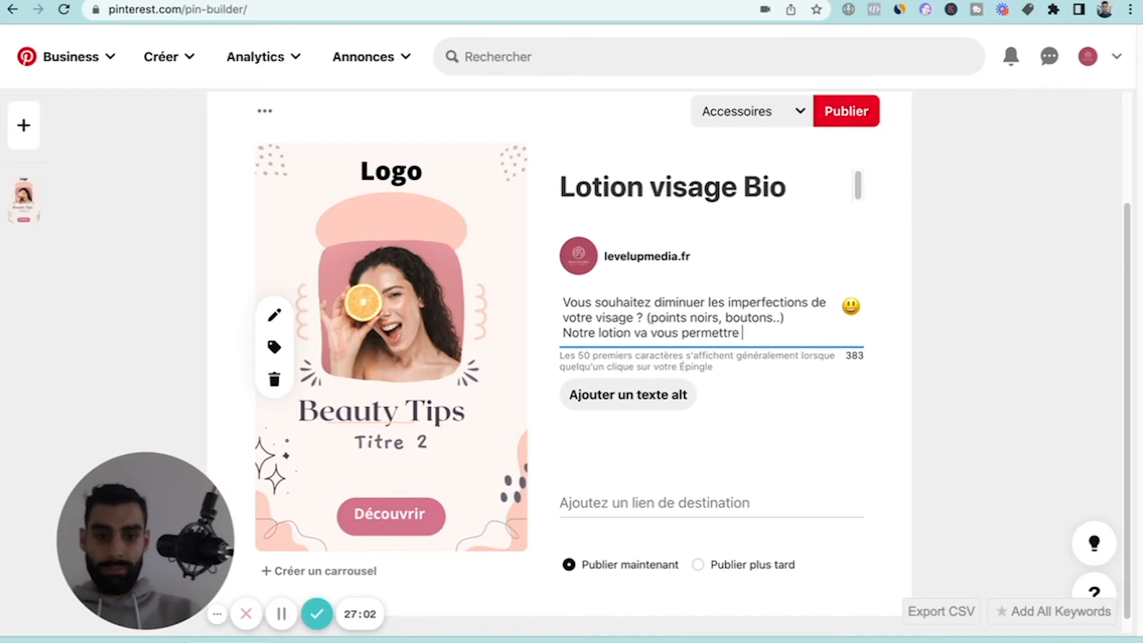
pyautogui.write('de dimin')
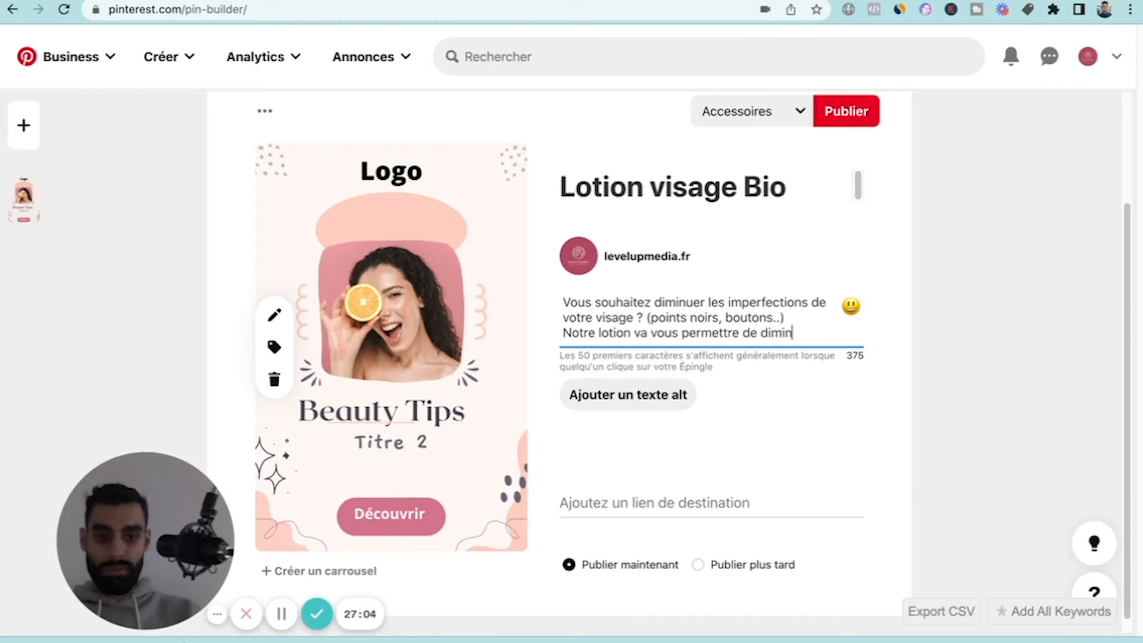
pyautogui.write('uer')
pyautogui.write('les bo')
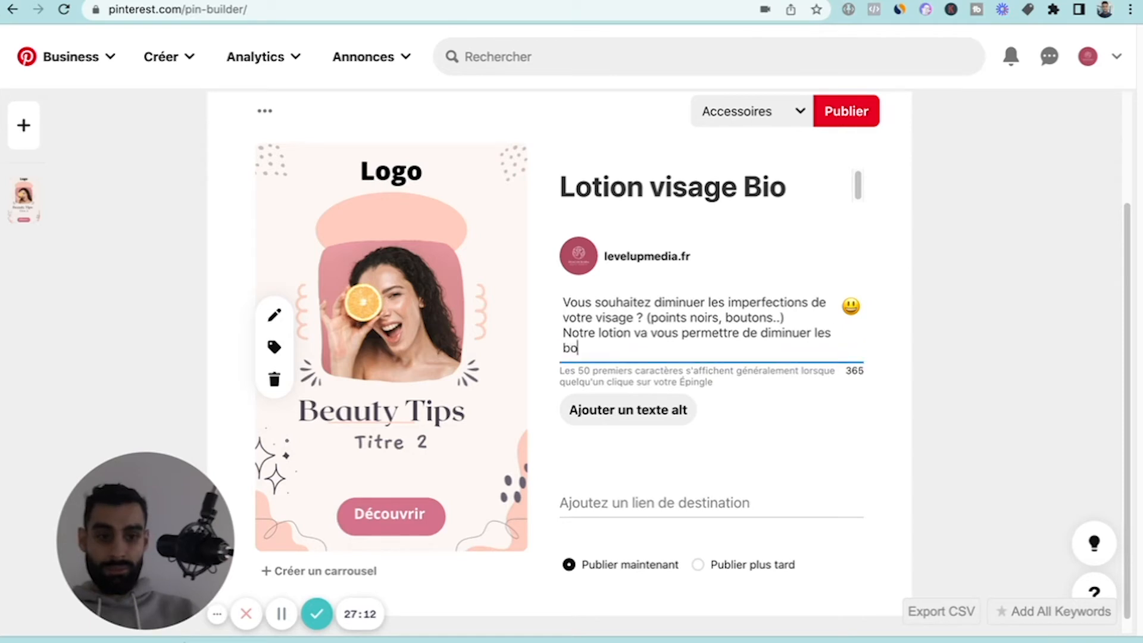
pyautogui.write('utons de vo')
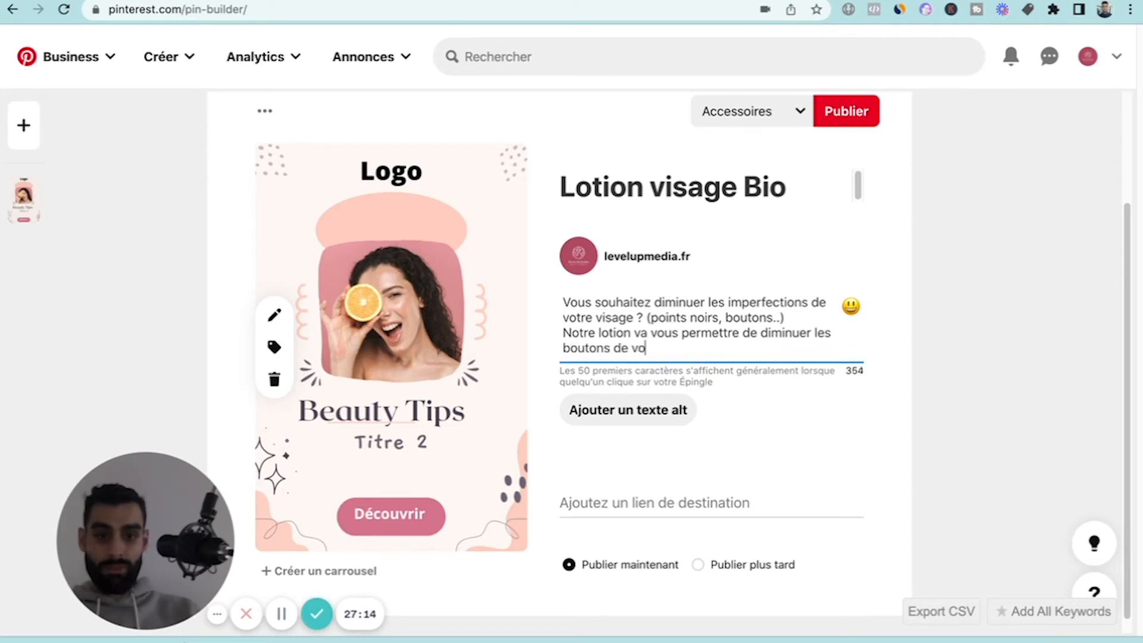
pyautogui.write('tre visage, ')
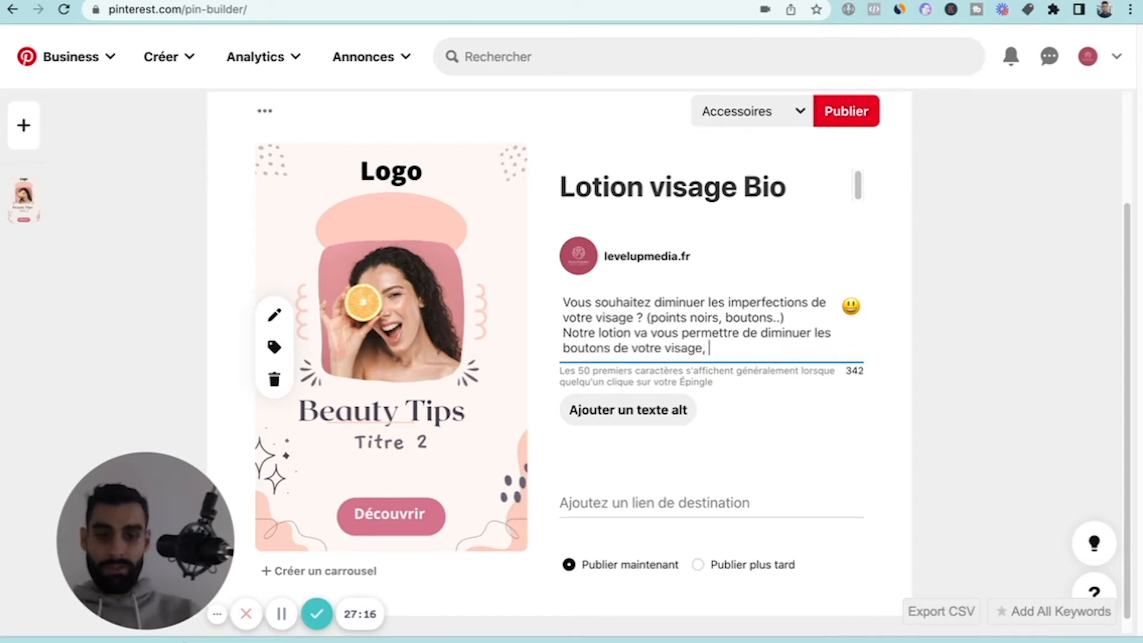
pyautogui.write("sans l'ag")
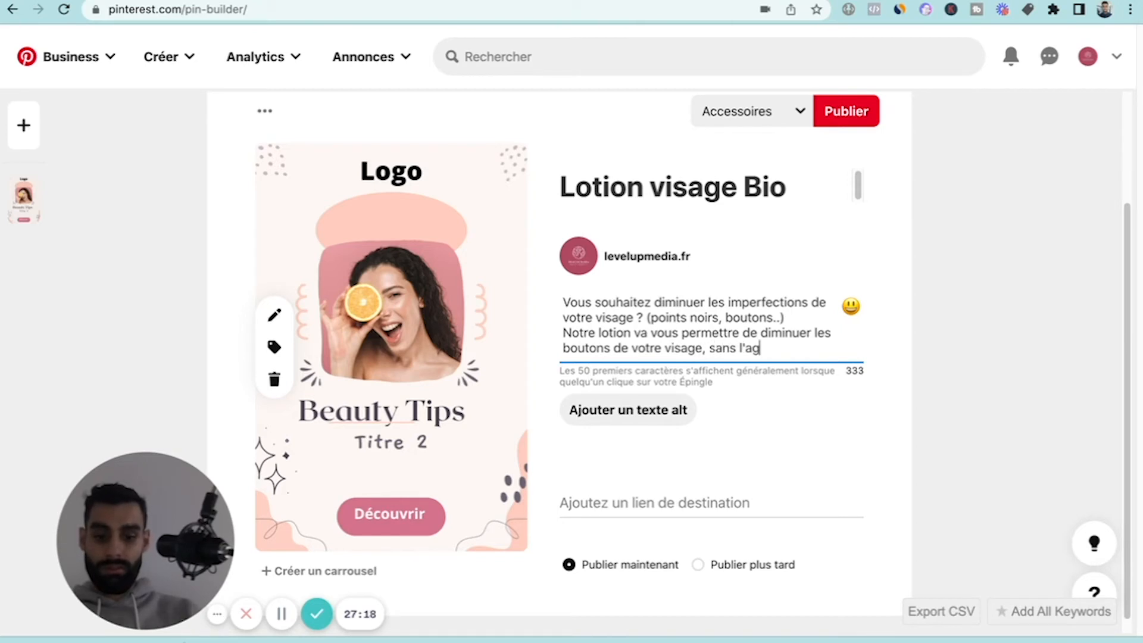
pyautogui.write('resser.')
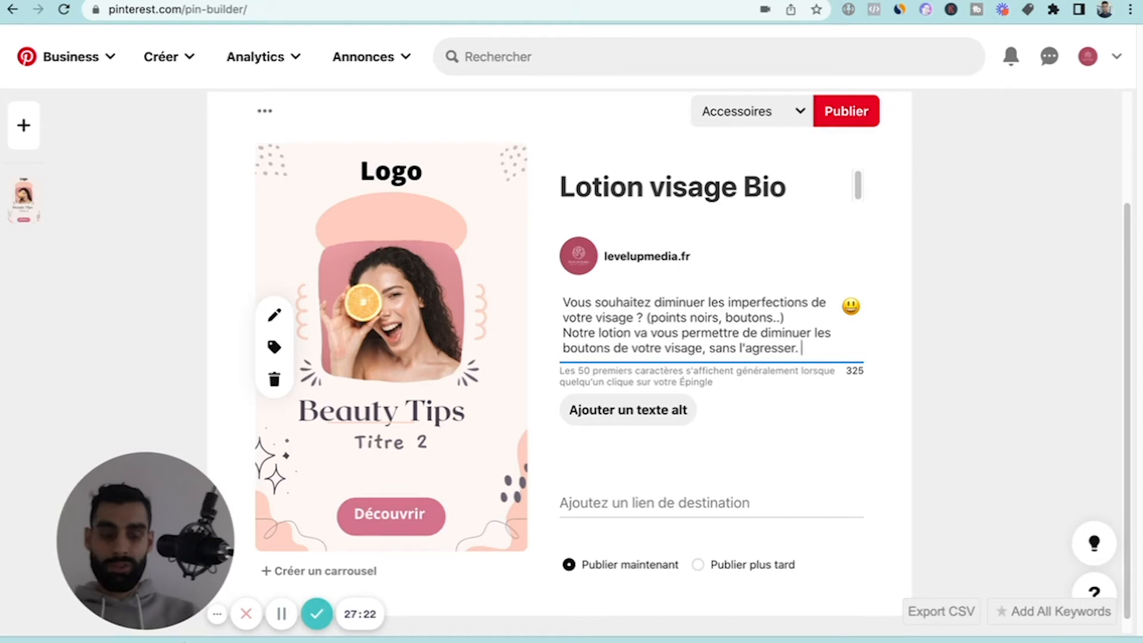
pyautogui.write(' Notre lo')
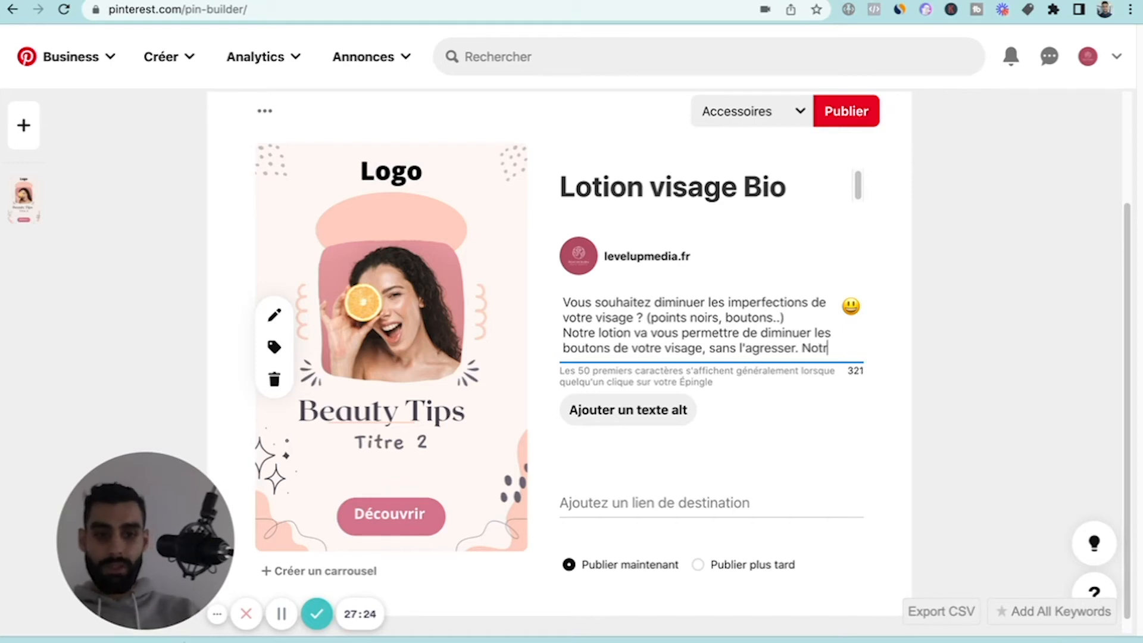
pyautogui.write('ti')
# Add the sentence "Notre lotion est 100 % naturel." to the description.
pyautogui.press('BackSpace')
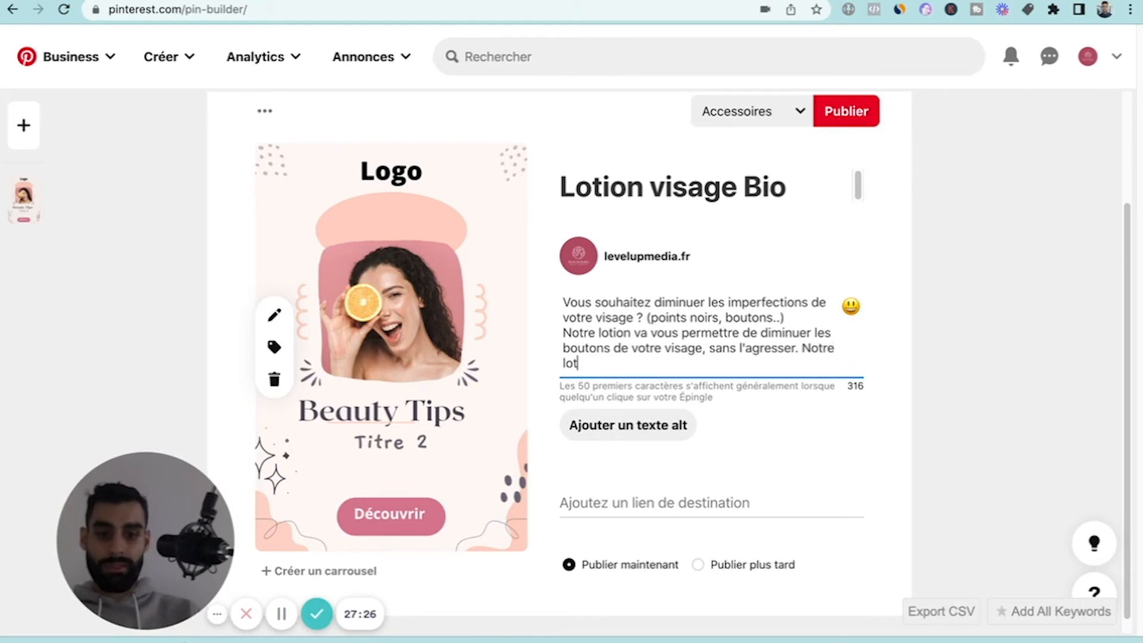
pyautogui.write('ion est ')
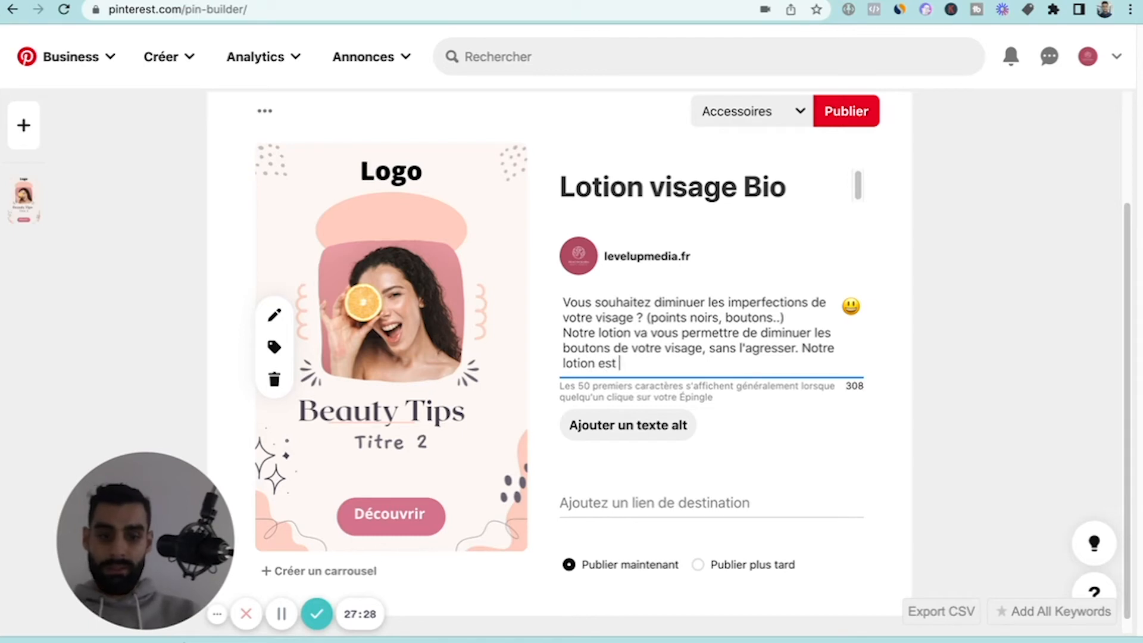
pyautogui.write('100 % naturel')
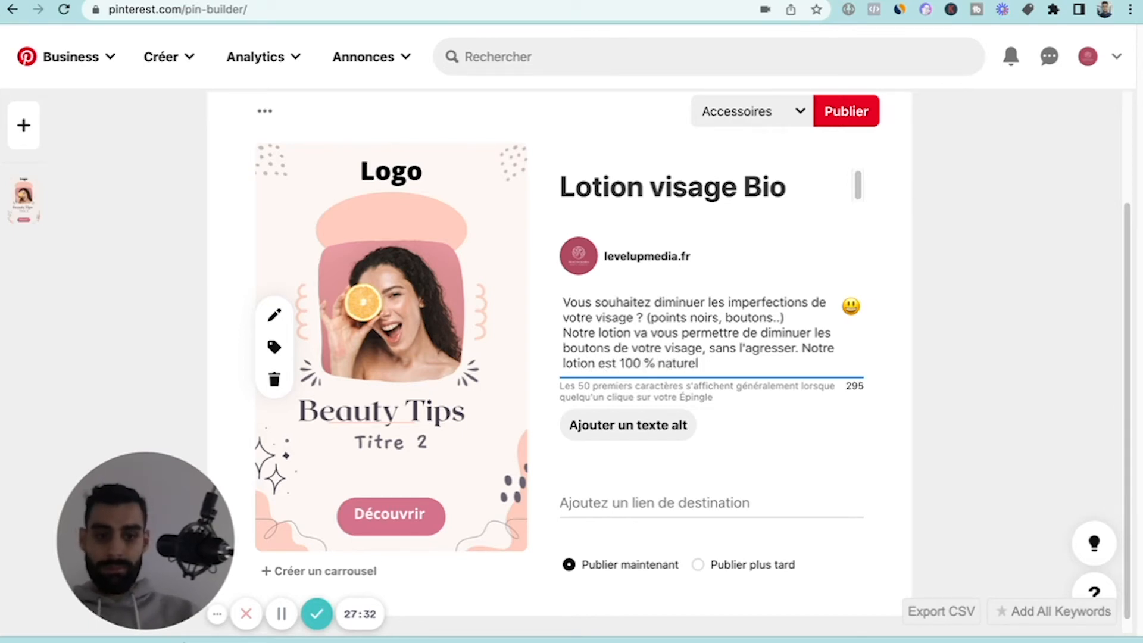
pyautogui.write(',')
pyautogui.press('BackSpace')
pyautogui.press('BackSpace')
pyautogui.write('. ')
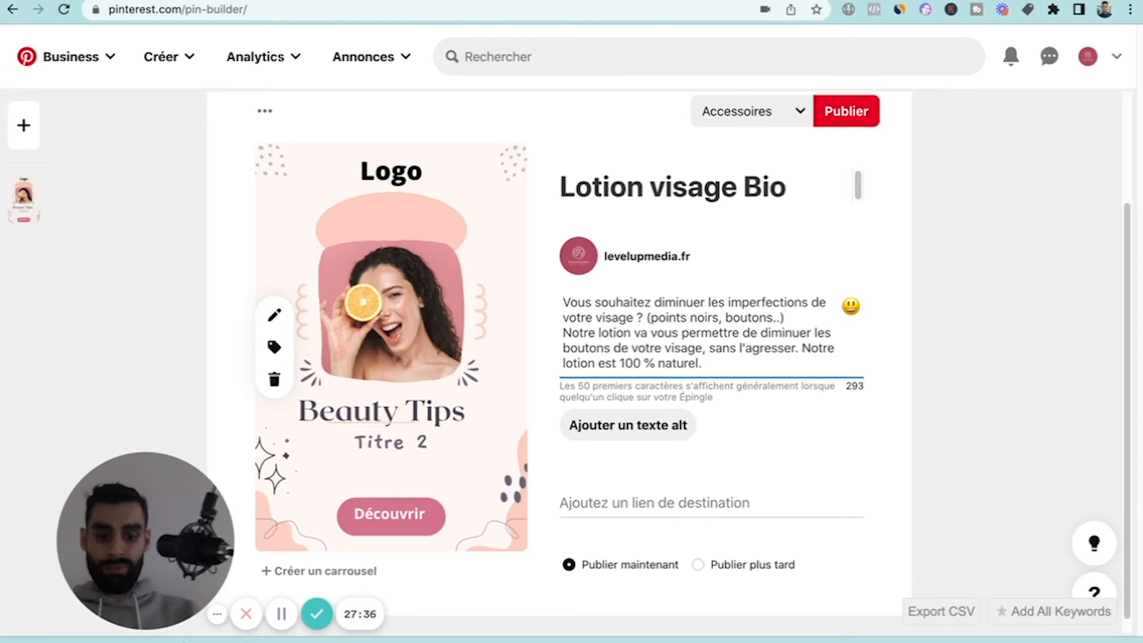
pyautogui.write('N1-')
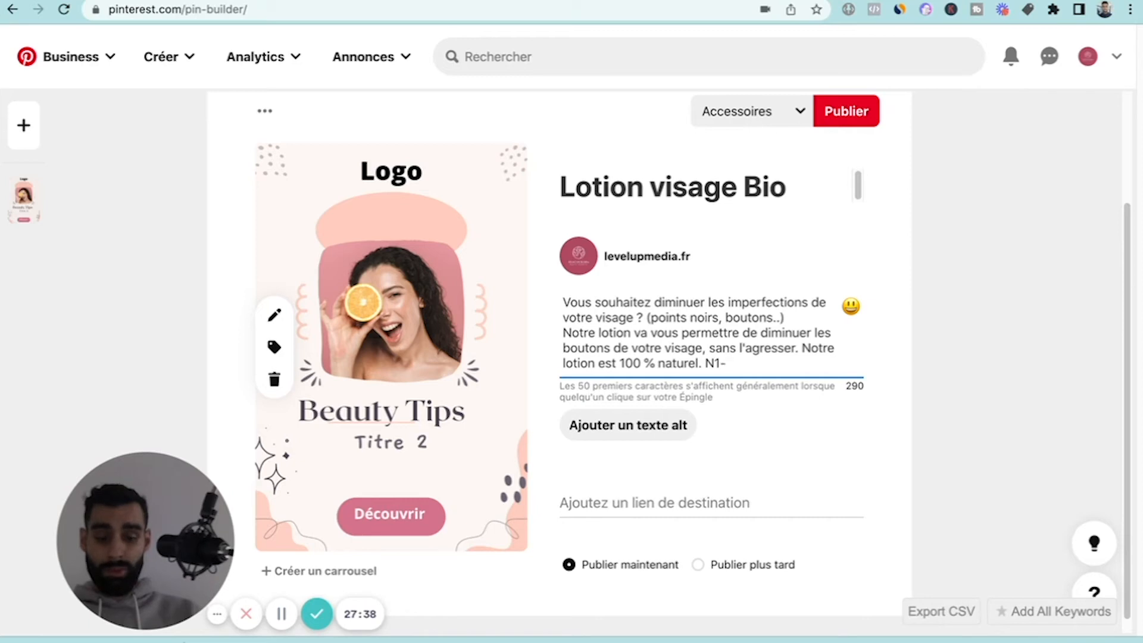
# End the Pin description with the claim "N1 en France.".
pyautogui.press('BackSpace')
pyautogui.write('en Gr')
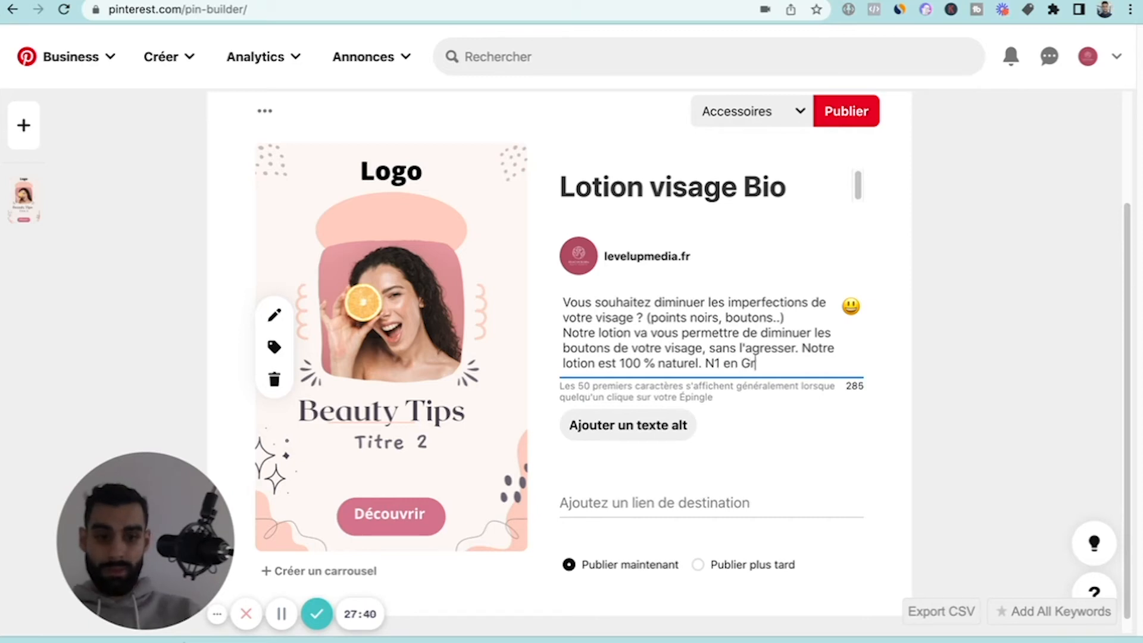
pyautogui.press('BackSpace')
pyautogui.press('BackSpace')
pyautogui.write('France.')
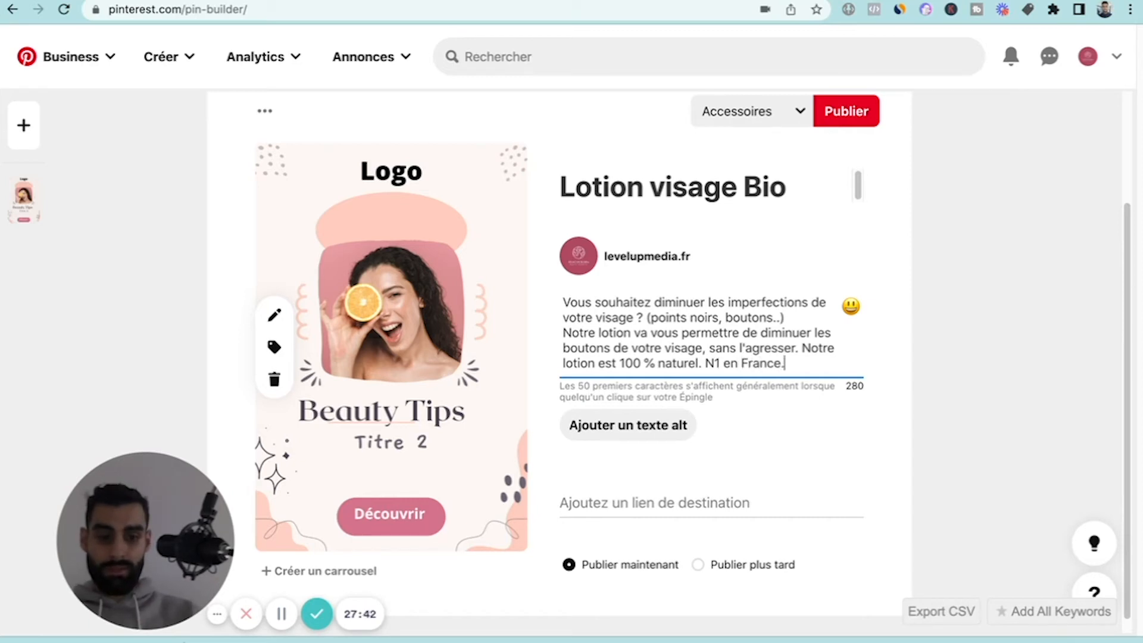
pyautogui.click(676, 317)
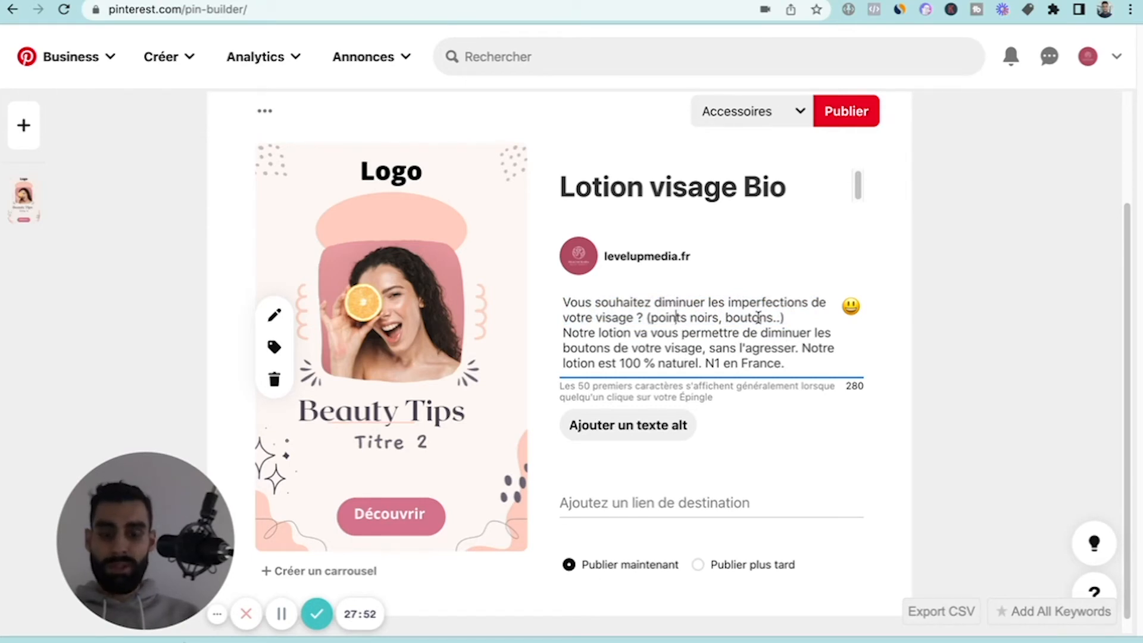
pyautogui.click(965, 339)
pyautogui.click(677, 327)
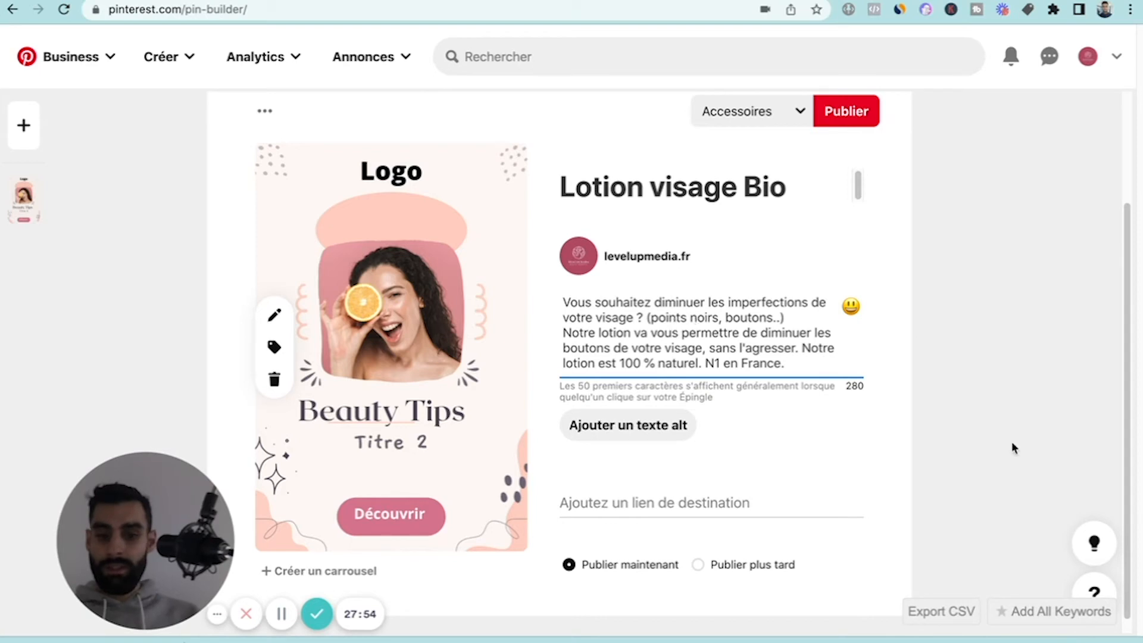
# Choose the "Soins visages Bio" board as the destination board for the Pin.
pyautogui.scroll(1, 792, 409)
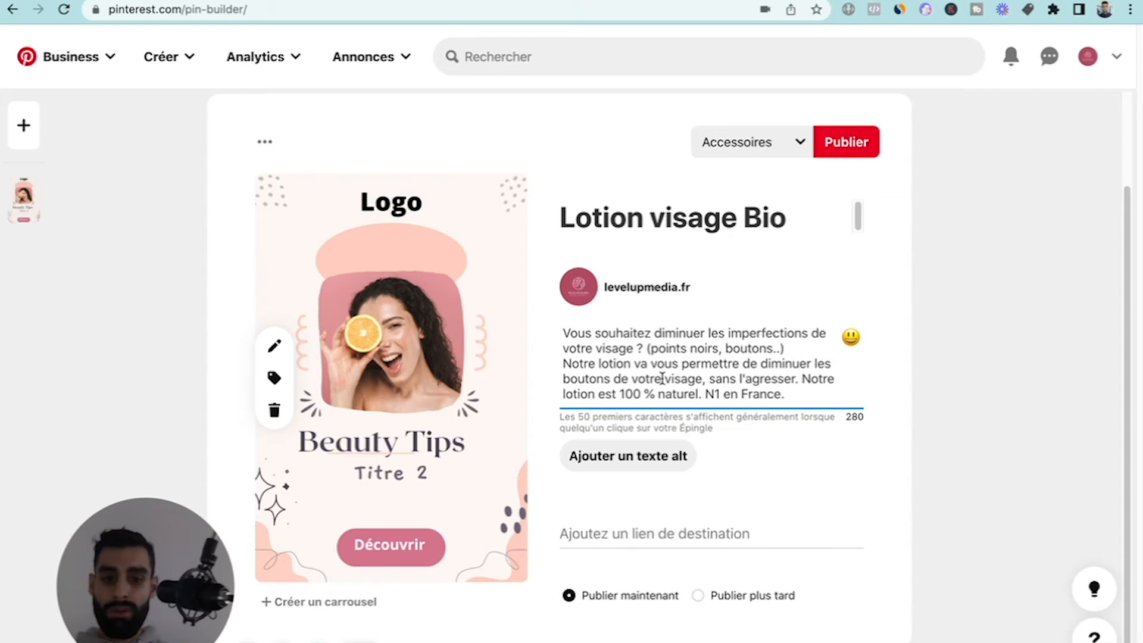
pyautogui.click(633, 531)
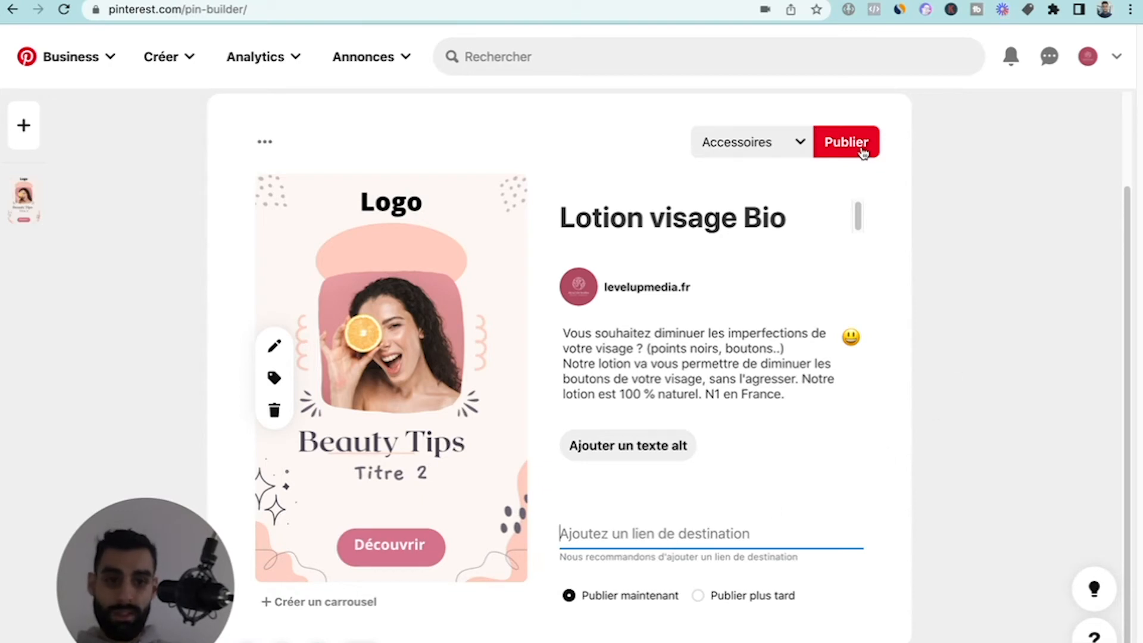
pyautogui.click(765, 146)
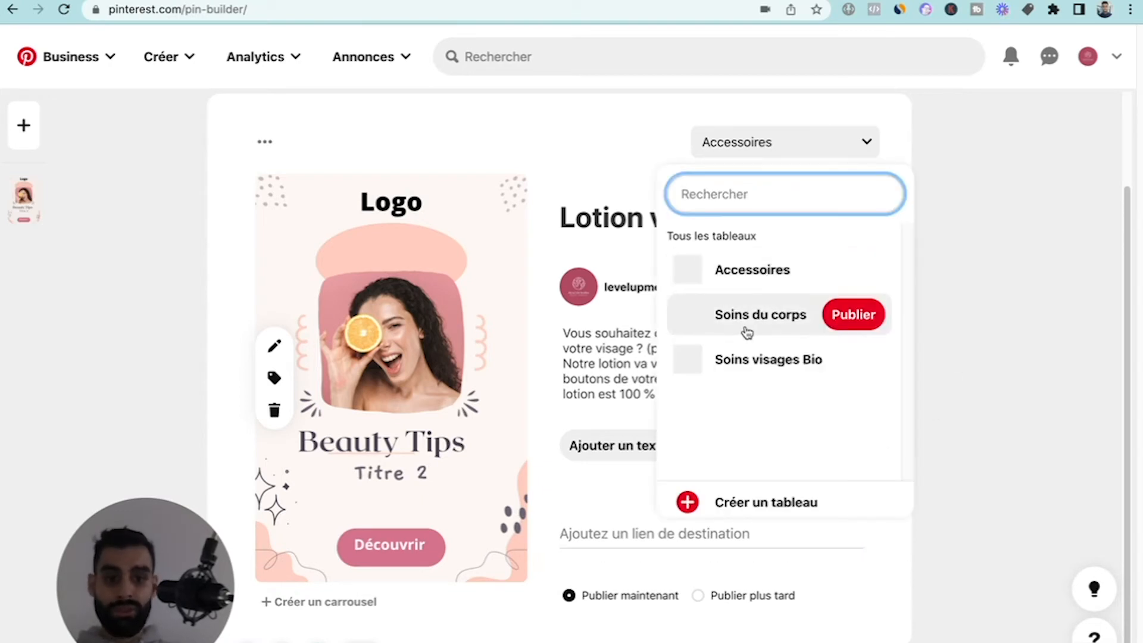
pyautogui.click(731, 370)
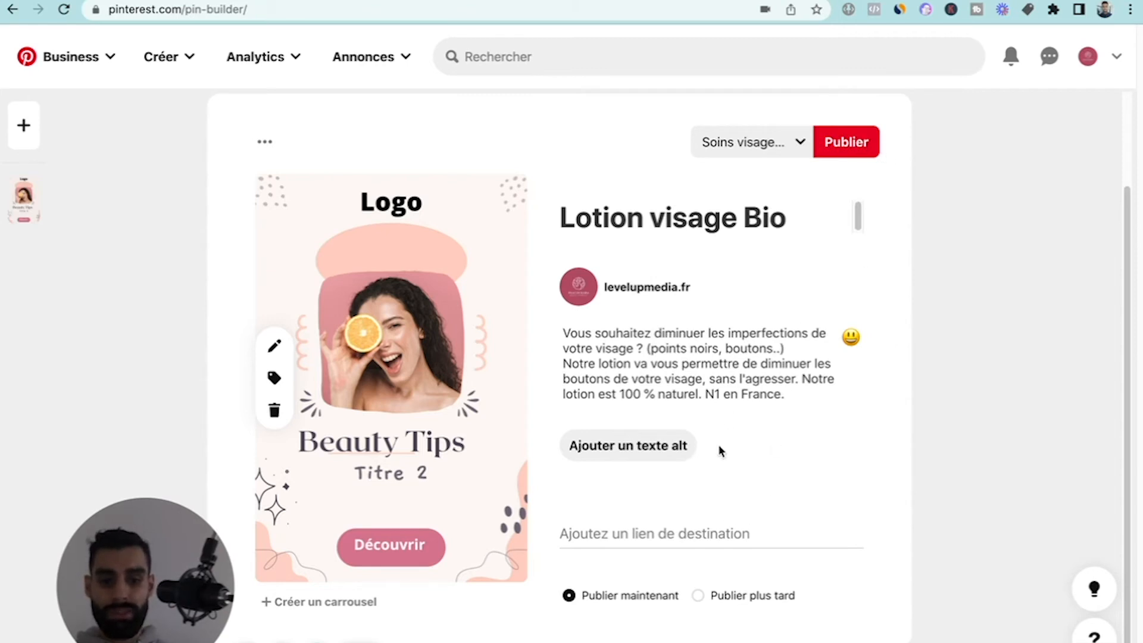
pyautogui.click(673, 531)
pyautogui.write('mon-')
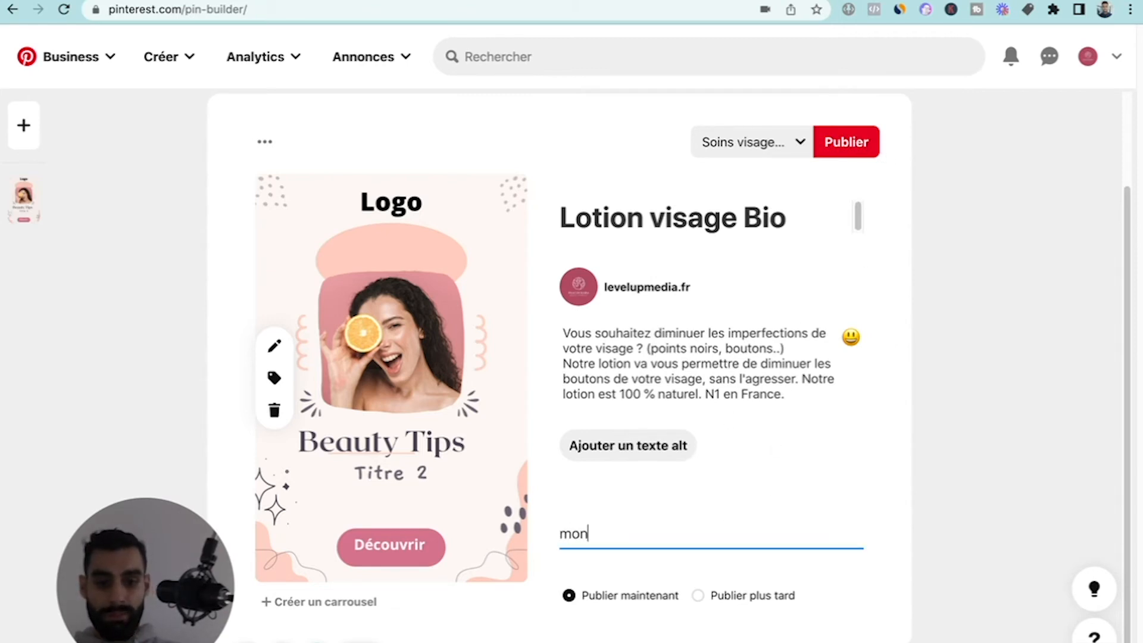
pyautogui.press('BackSpace')
pyautogui.press('BackSpace')
pyautogui.press('BackSpace')
pyautogui.press('BackSpace')
pyautogui.write('www')
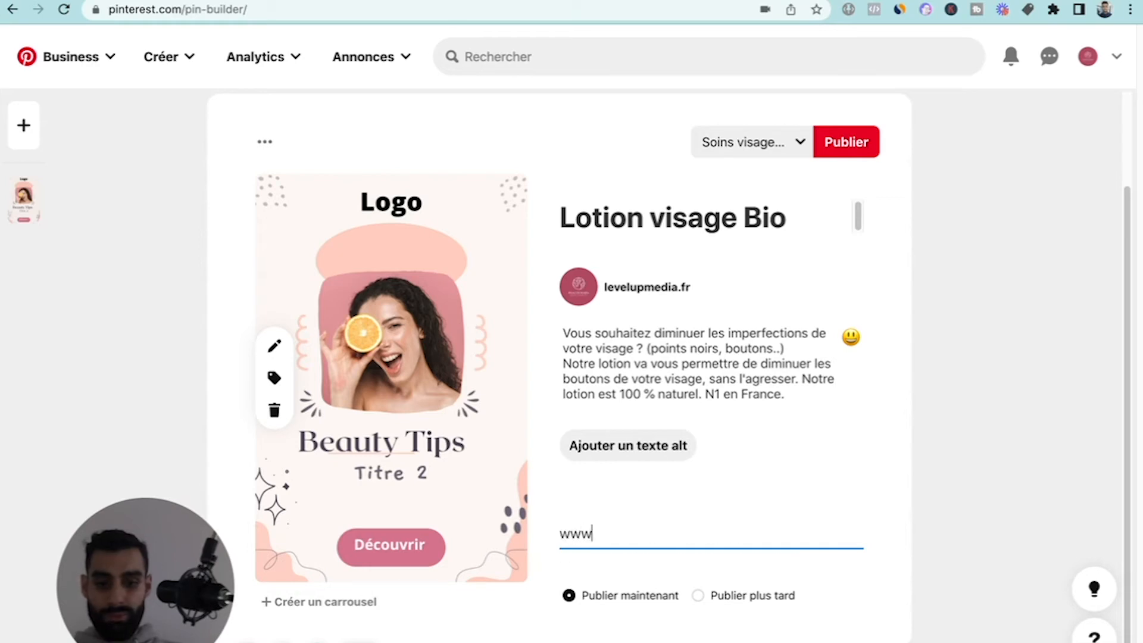
pyautogui.write('.mo')
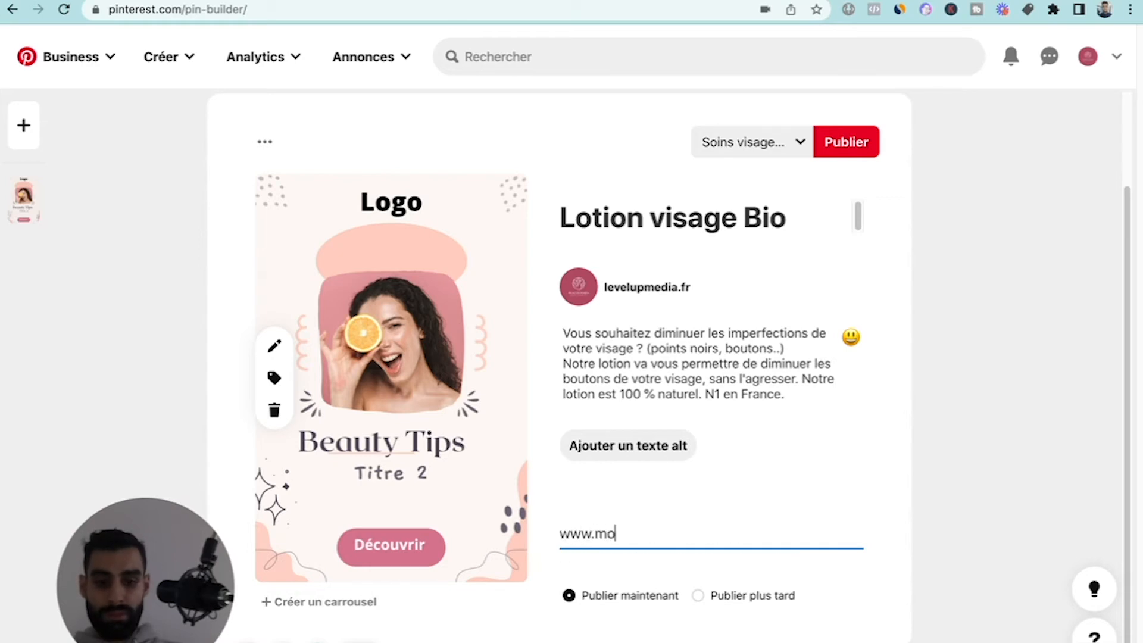
pyautogui.write('nsite')
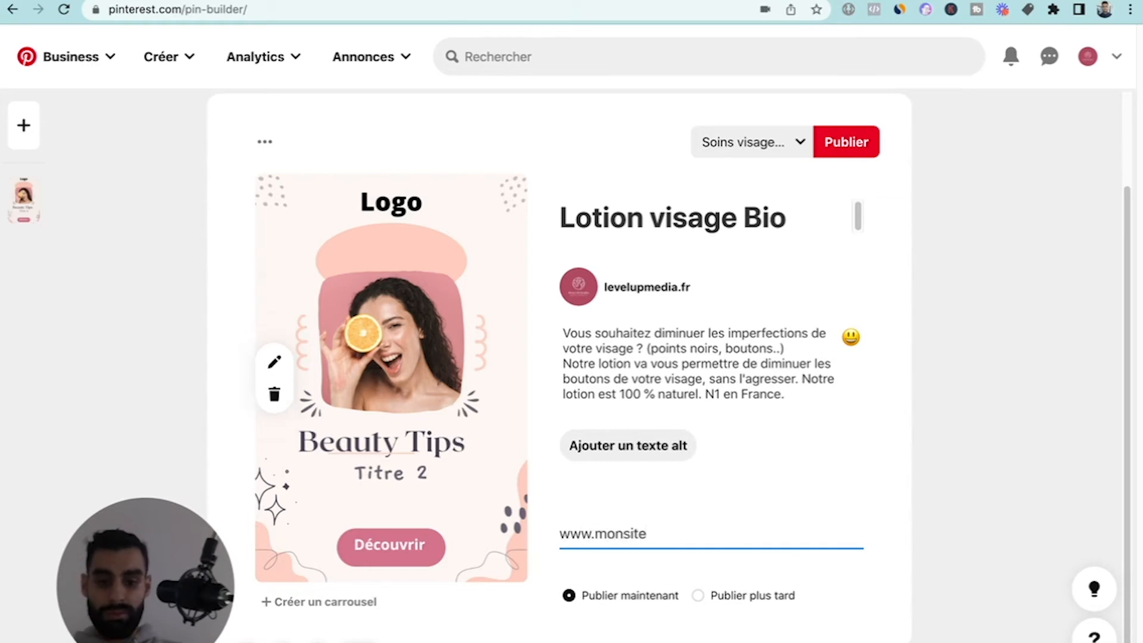
pyautogui.write('web.fr')
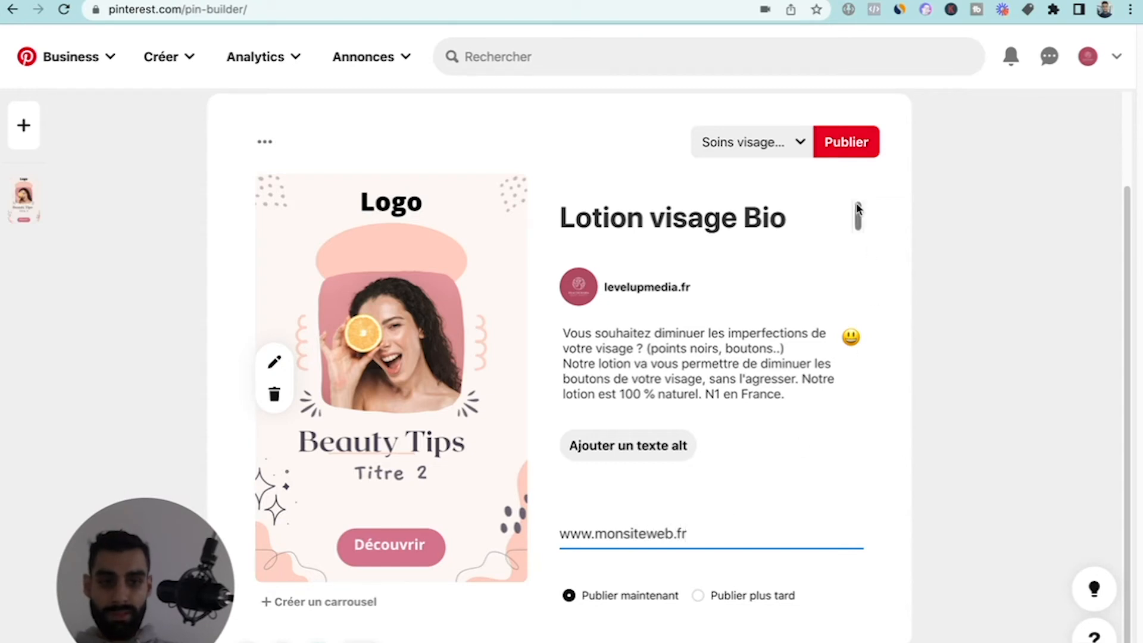
# Publish the lotion Pin and check the saved boards on the profile.
pyautogui.click(848, 149)
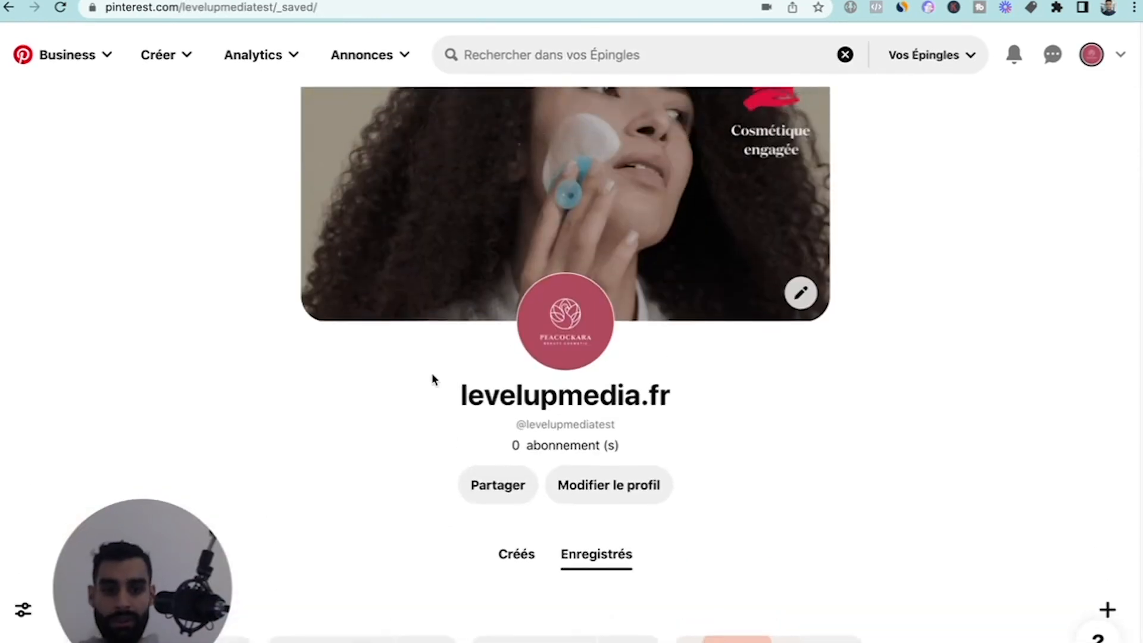
pyautogui.scroll(-3, 433, 379)
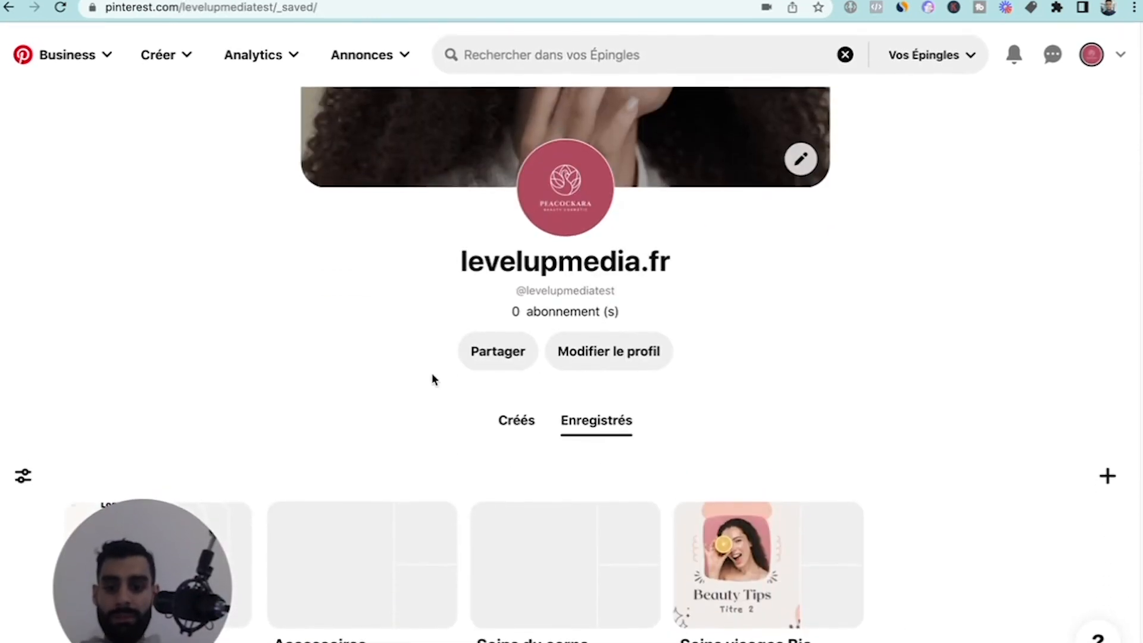
pyautogui.scroll(1, 432, 379)
pyautogui.scroll(-2, 431, 375)
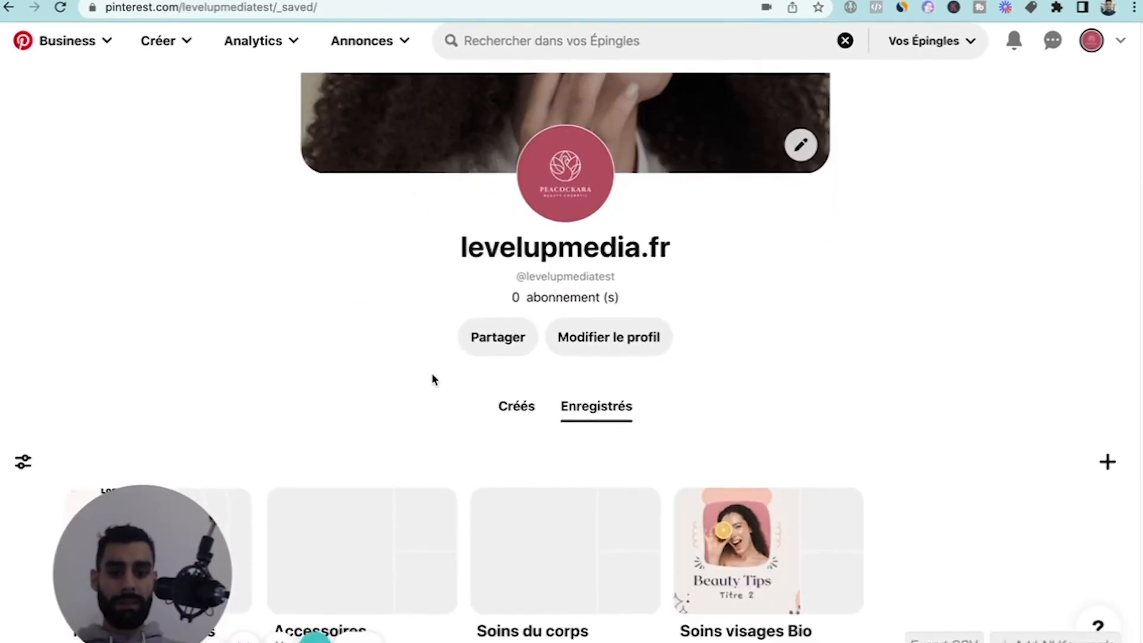
pyautogui.moveTo(132, 556); pyautogui.dragTo(900, 256)
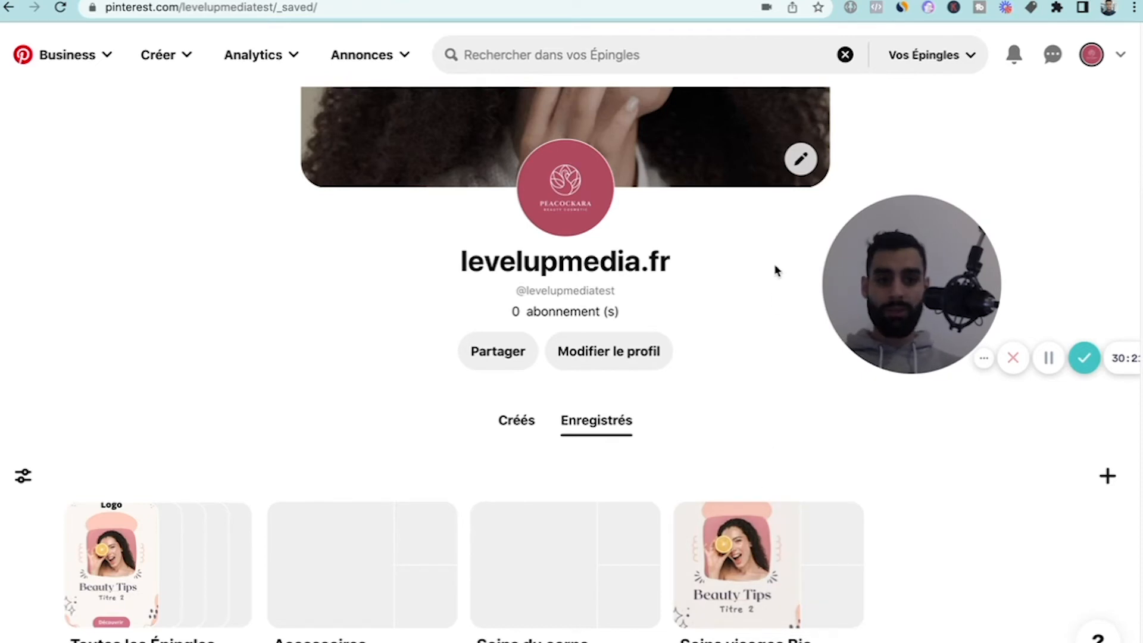
pyautogui.scroll(3, 776, 271)
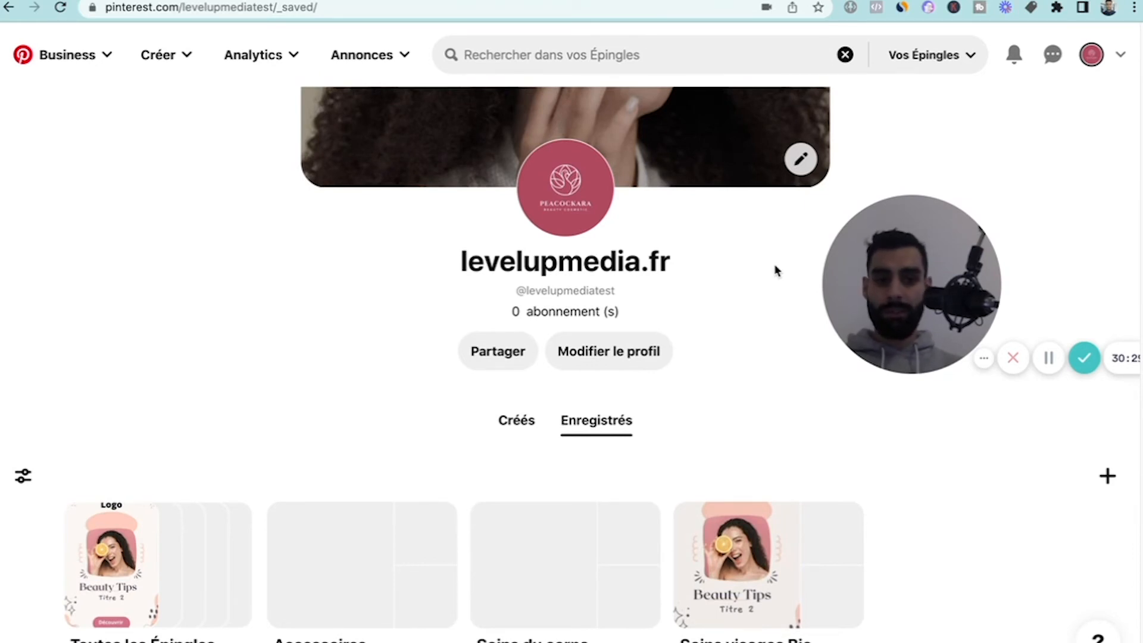
pyautogui.scroll(3, 360, 278)
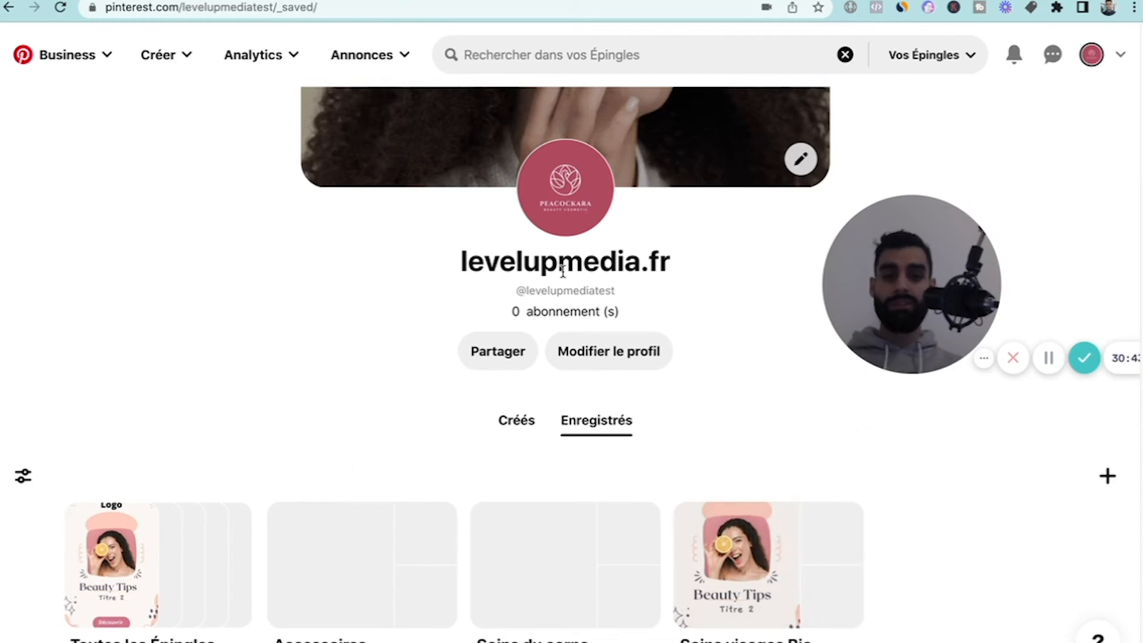
# Open the ads campaign reporting page for the levelupmedia.fr advertising account and dismiss its account chooser.
pyautogui.click(384, 59)
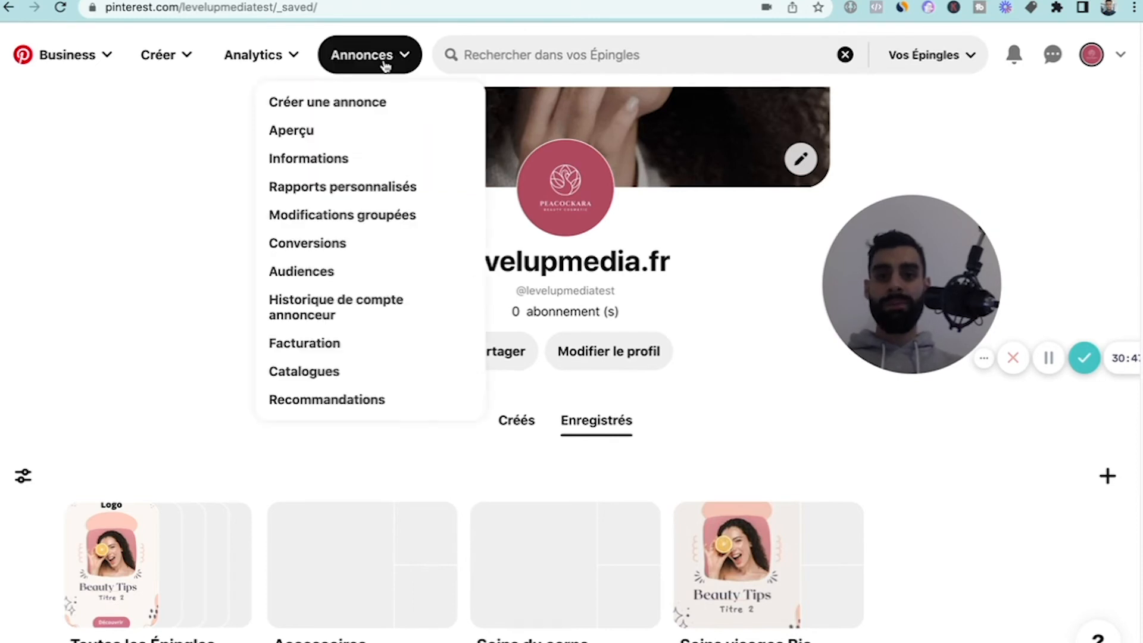
pyautogui.click(223, 141)
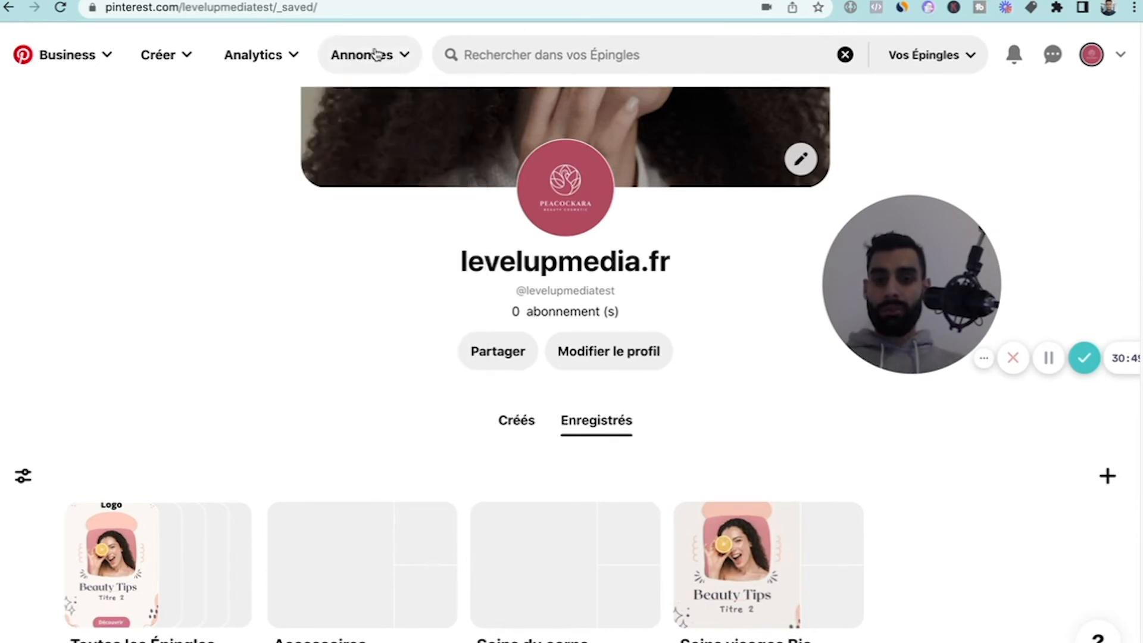
pyautogui.click(376, 55)
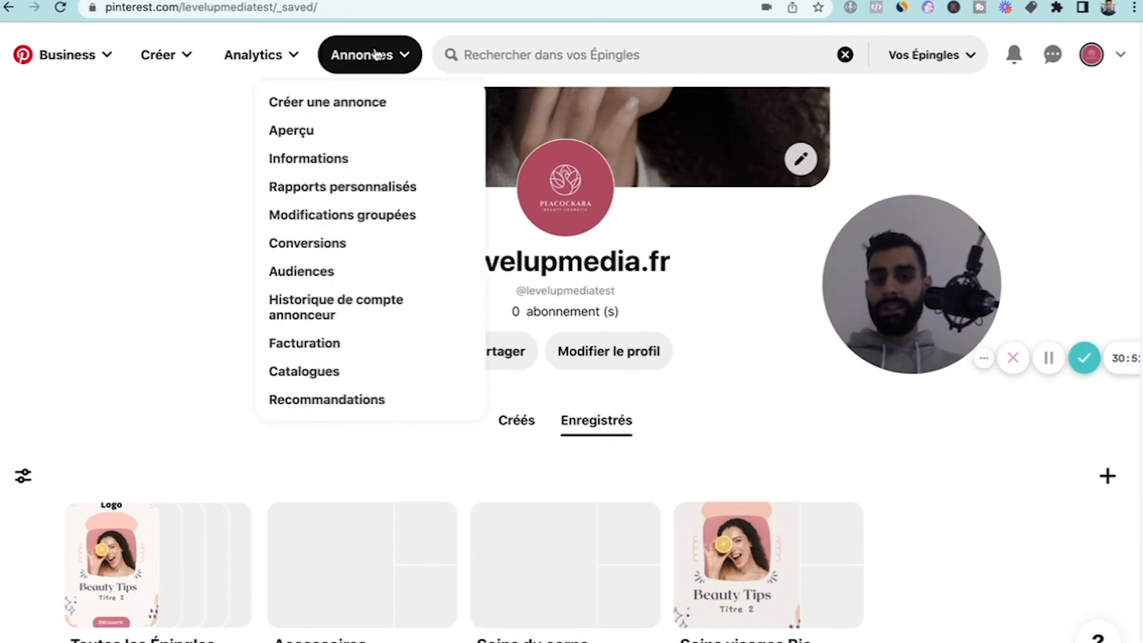
pyautogui.click(302, 162)
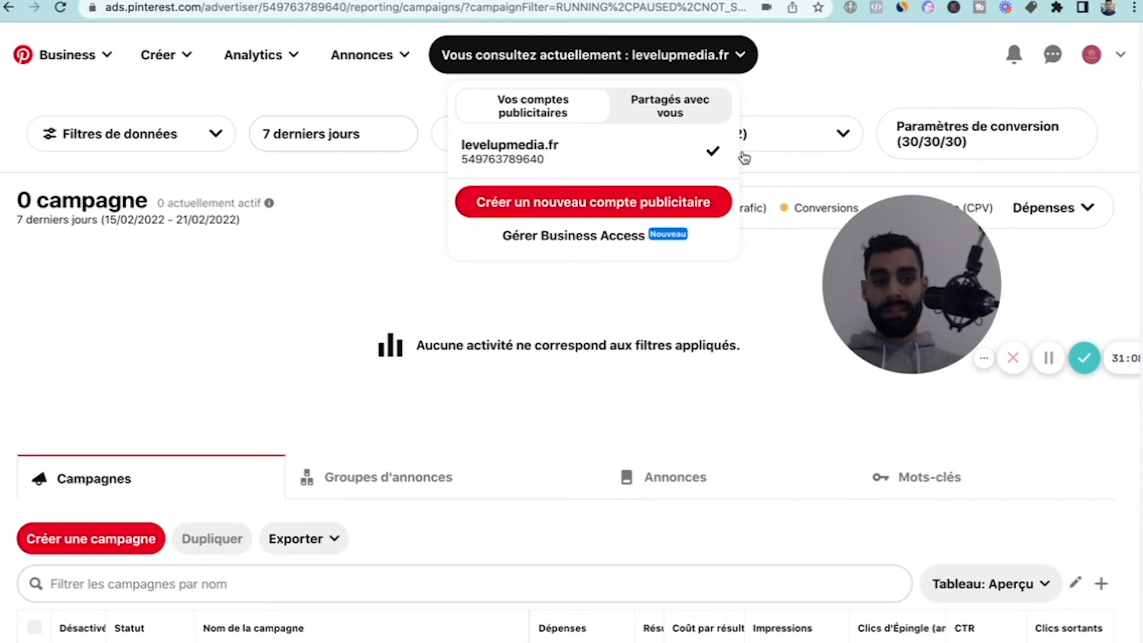
pyautogui.click(813, 87)
# Examine the ads dashboard's filters, campaign table and the sections for ad groups, ads and keywords.
pyautogui.scroll(-4, 518, 362)
pyautogui.scroll(3, 518, 362)
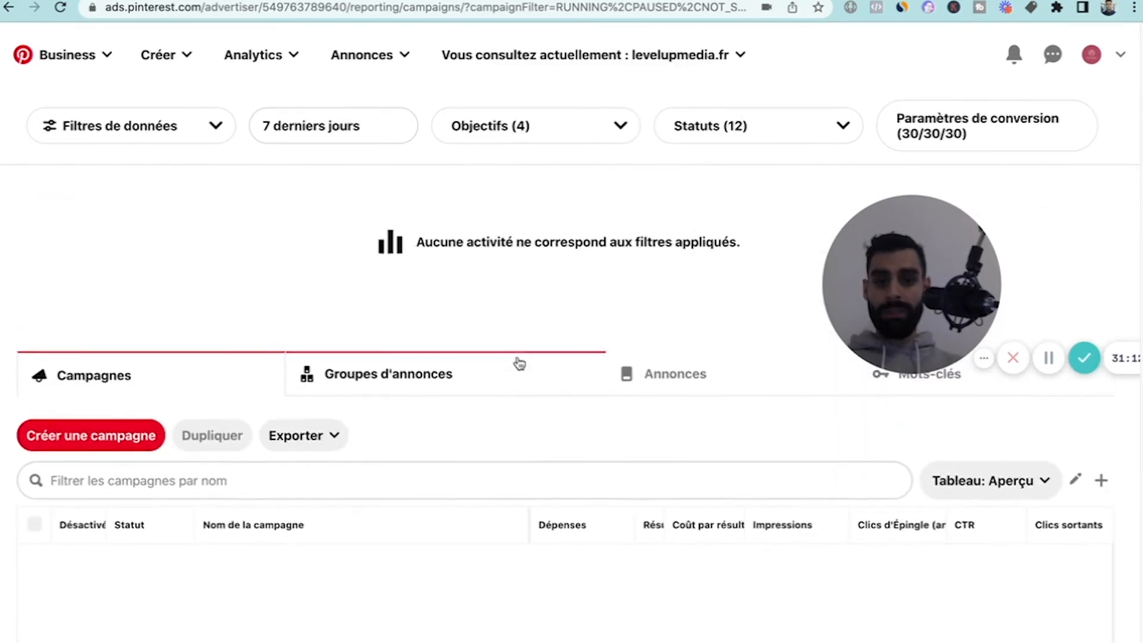
pyautogui.scroll(2, 520, 363)
pyautogui.moveTo(928, 236); pyautogui.dragTo(947, 96)
pyautogui.scroll(-1, 731, 414)
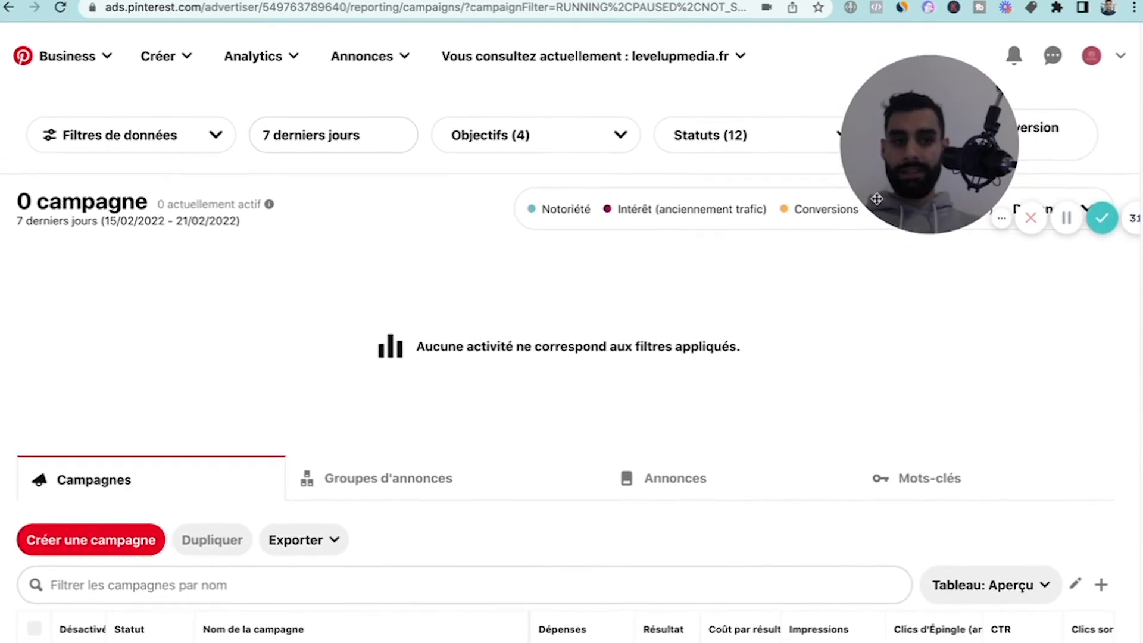
pyautogui.scroll(-4, 543, 461)
pyautogui.scroll(2, 284, 418)
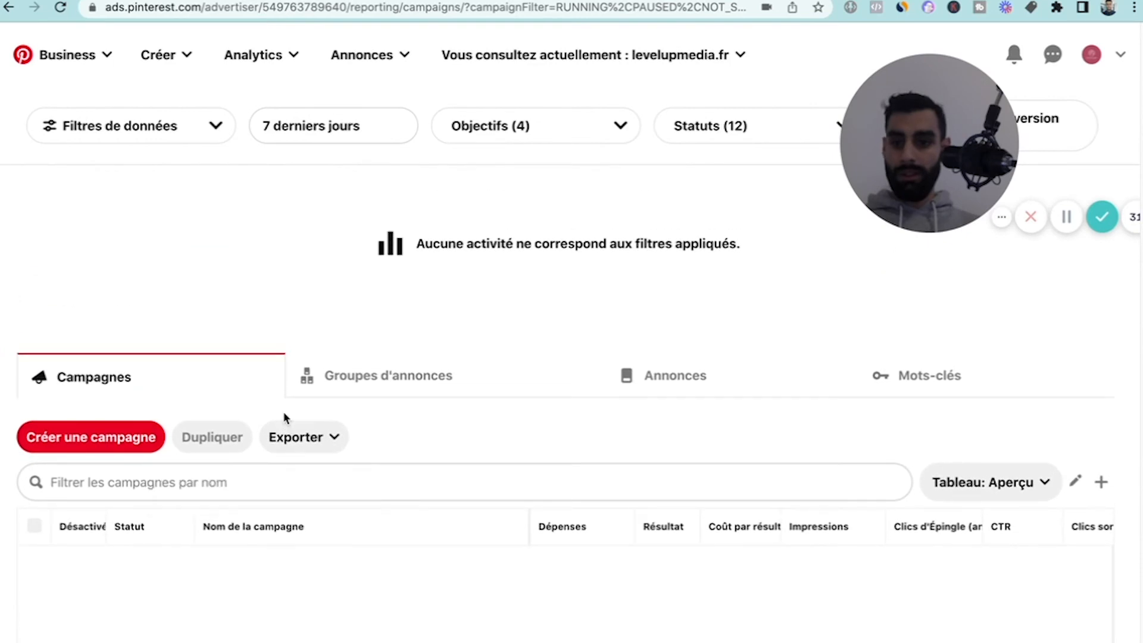
pyautogui.scroll(1, 109, 386)
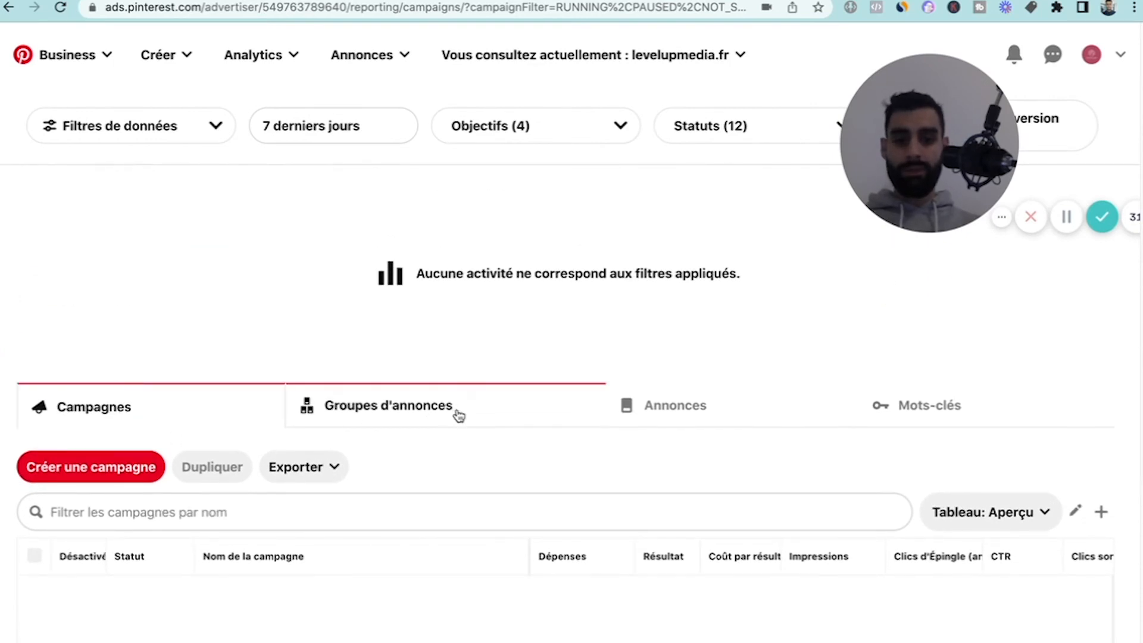
pyautogui.scroll(1, 866, 429)
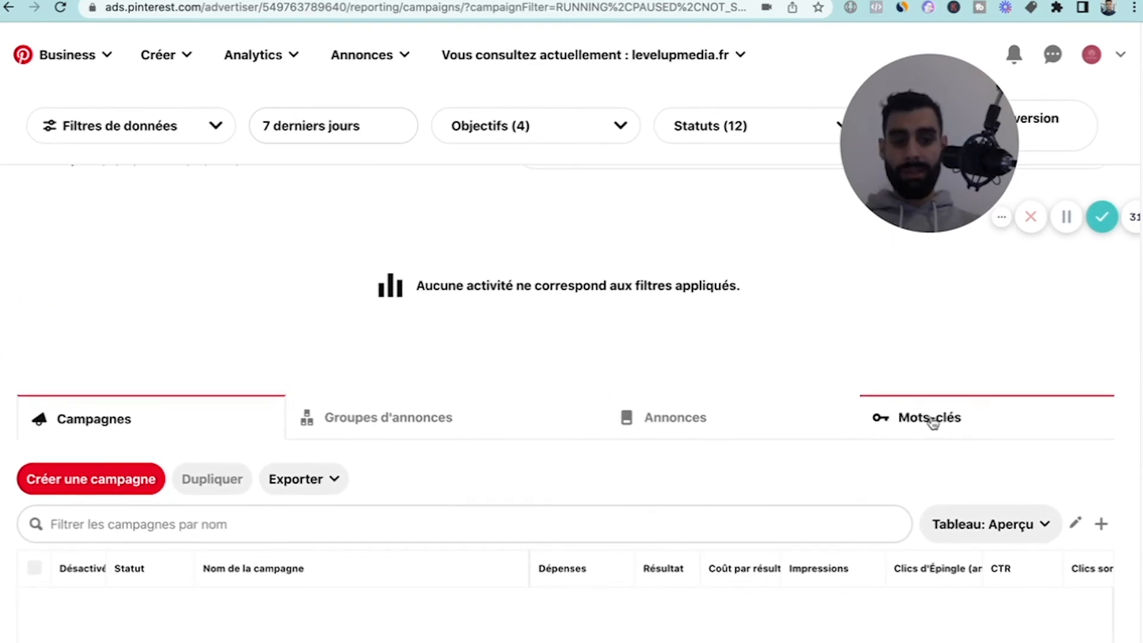
pyautogui.scroll(1, 931, 423)
pyautogui.moveTo(923, 99); pyautogui.dragTo(896, 268)
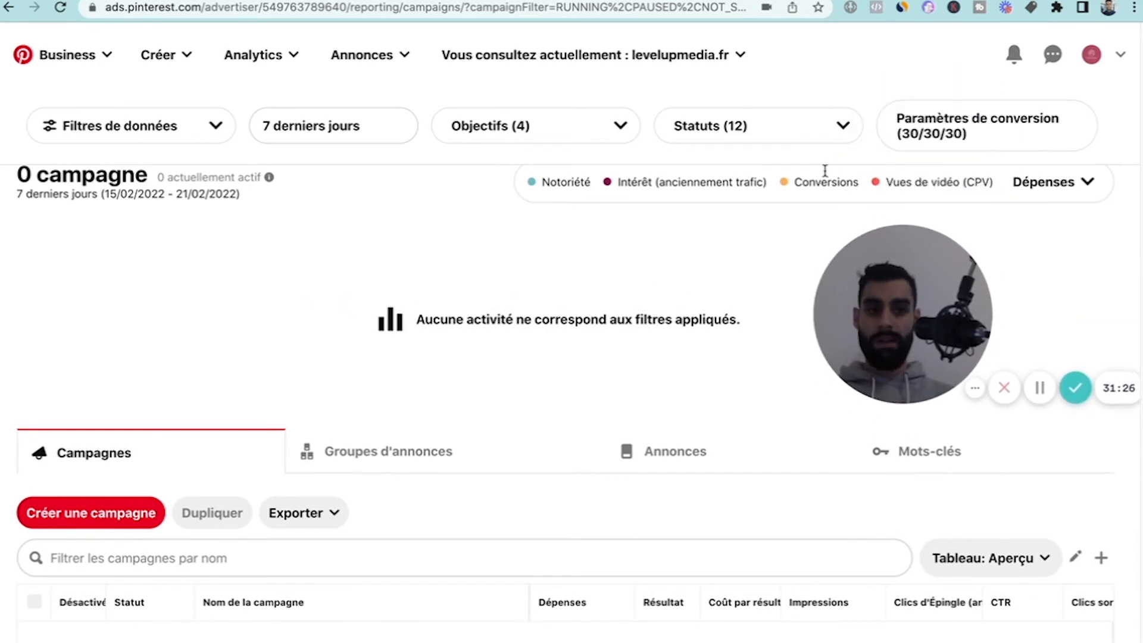
# Open the conversion settings and review the conversion window choices, keeping 30/30/30.
pyautogui.click(976, 127)
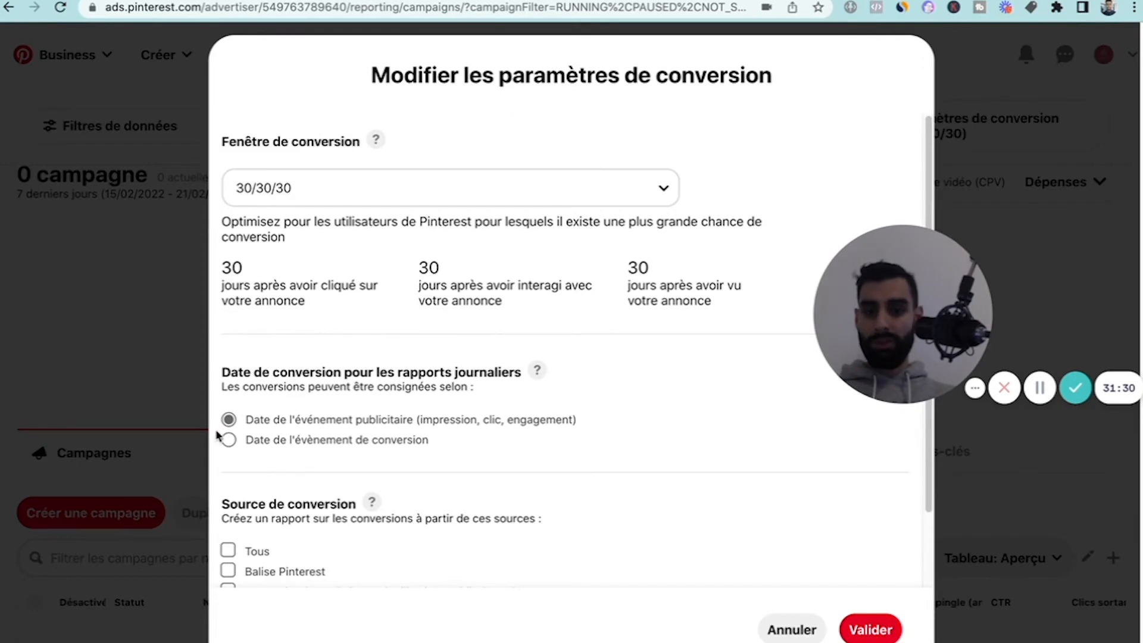
pyautogui.click(272, 200)
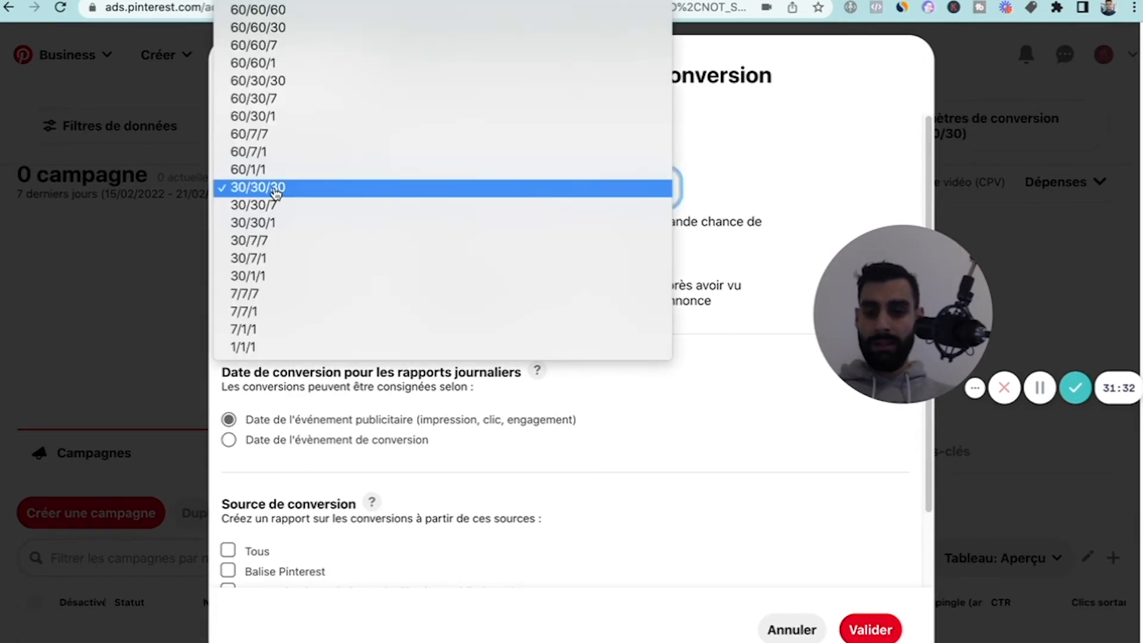
pyautogui.click(273, 196)
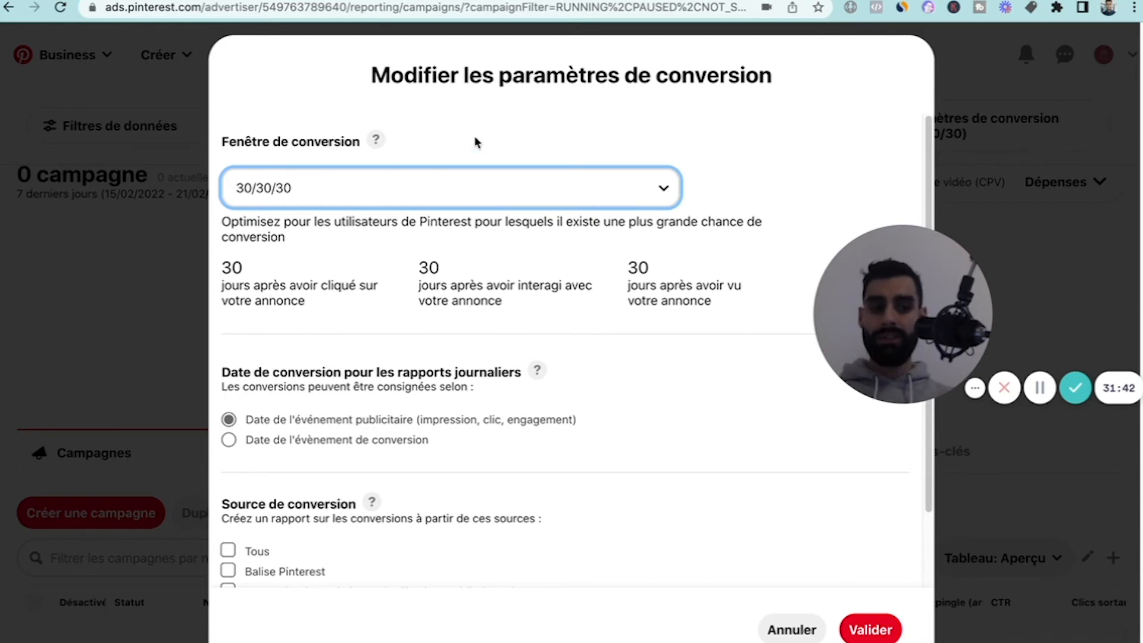
pyautogui.click(383, 201)
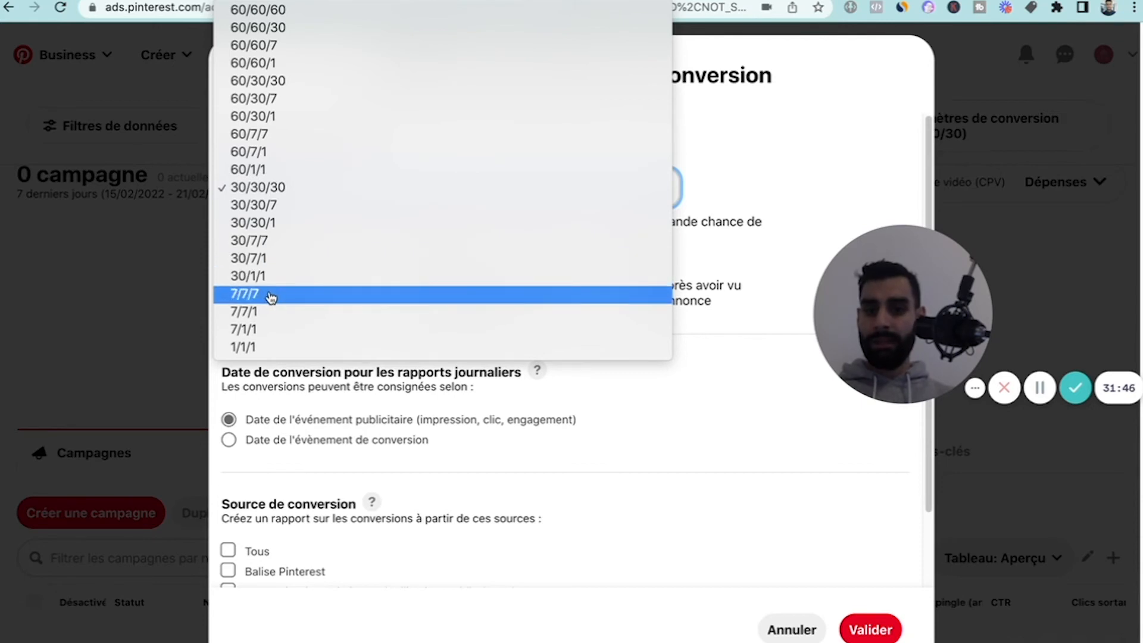
pyautogui.click(716, 218)
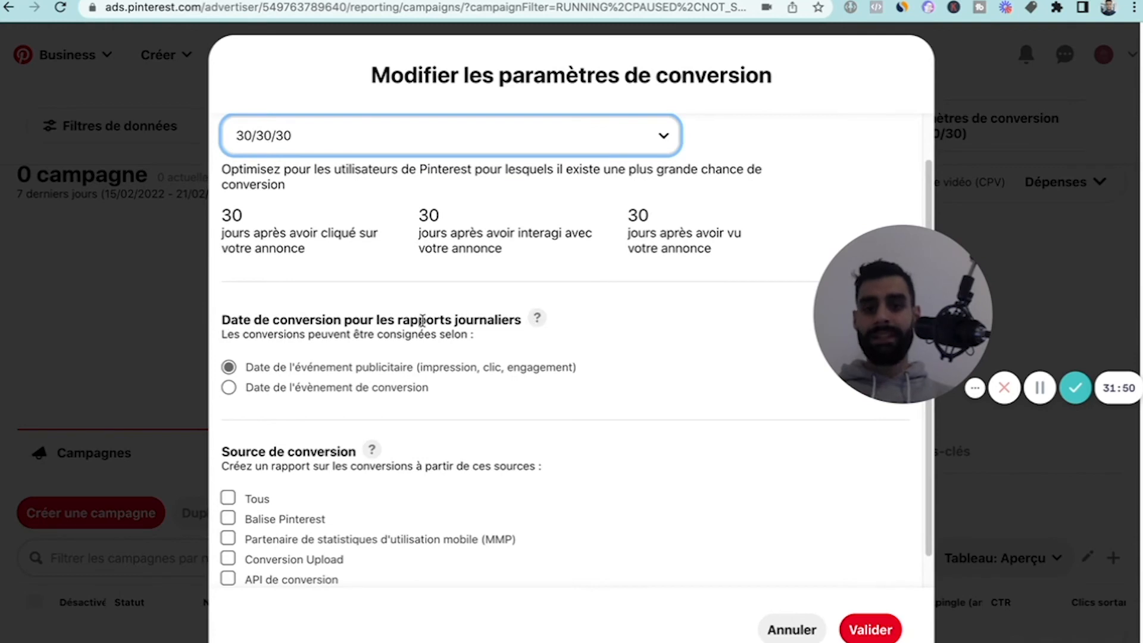
# Record conversions by "Date de l'évènement de conversion", include all conversion sources, and save the settings.
pyautogui.scroll(-1, 332, 326)
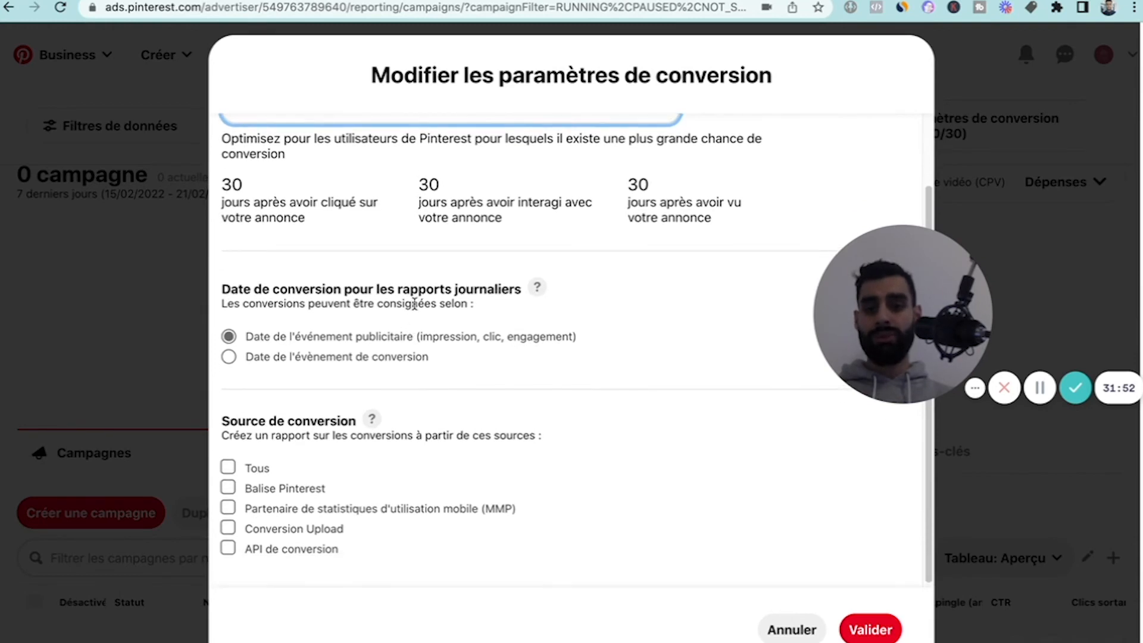
pyautogui.click(229, 357)
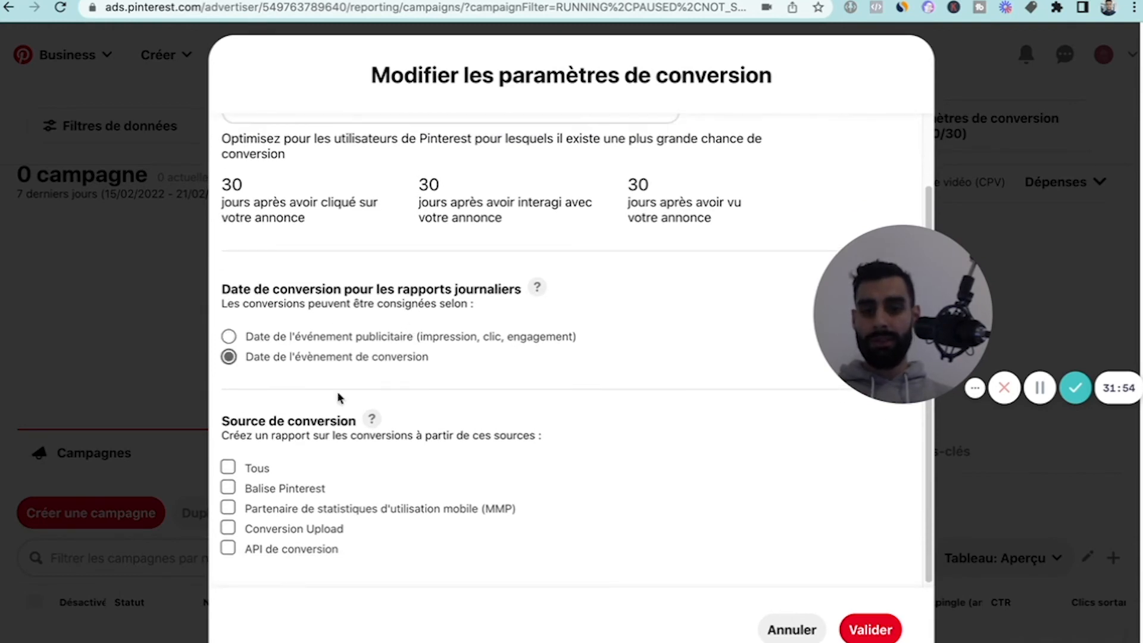
pyautogui.click(228, 464)
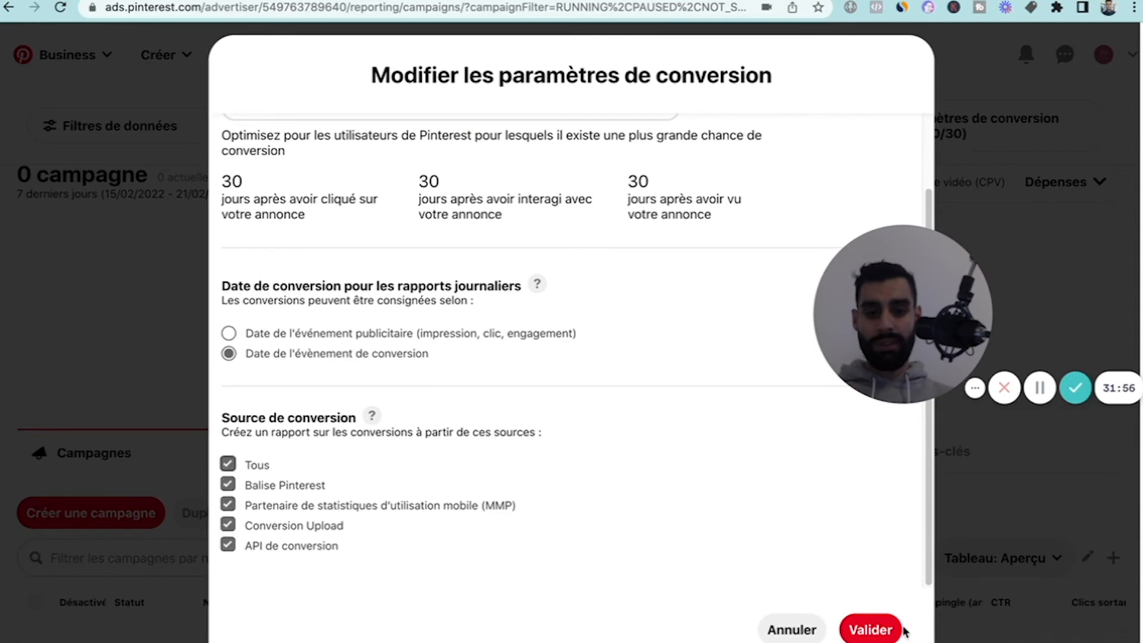
pyautogui.click(880, 630)
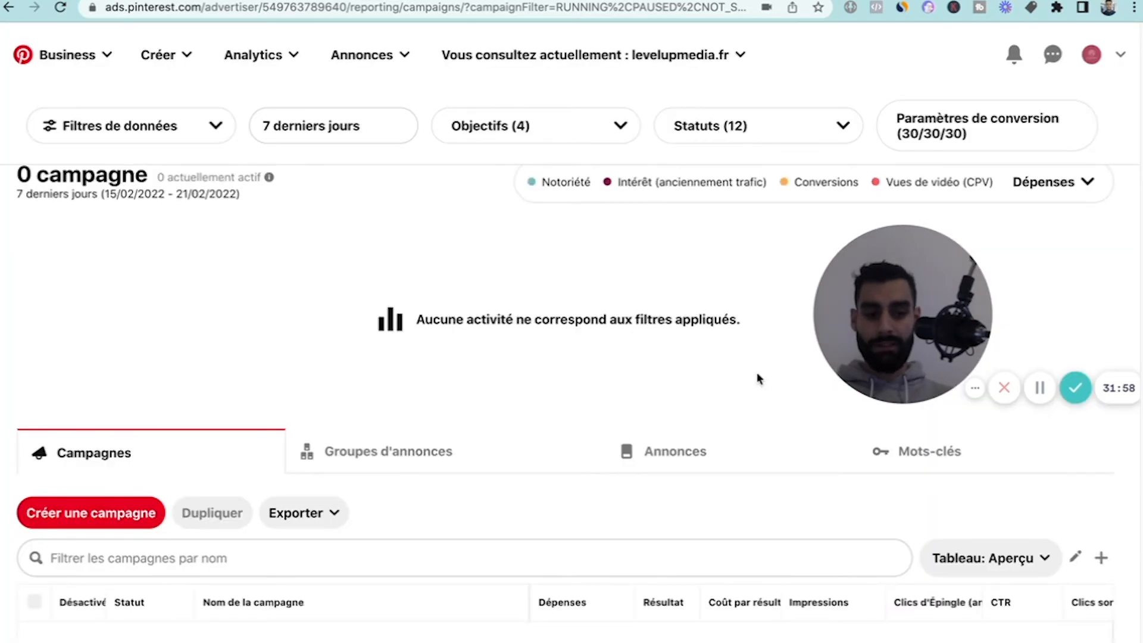
pyautogui.scroll(-2, 758, 376)
pyautogui.scroll(1, 758, 376)
pyautogui.scroll(-1, 589, 465)
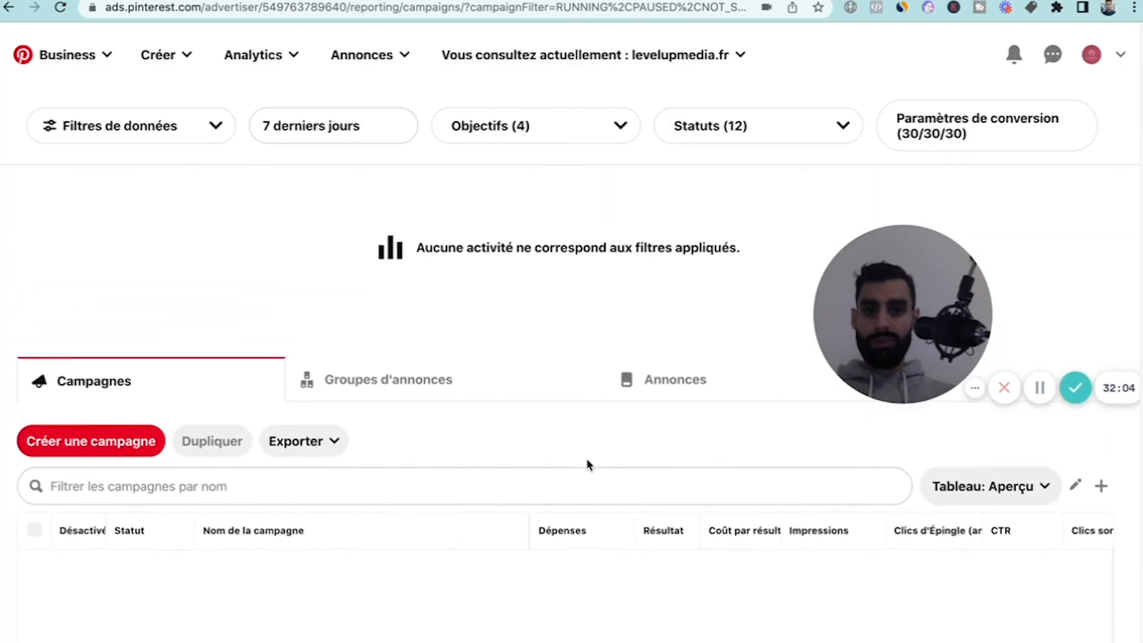
pyautogui.scroll(-1, 587, 465)
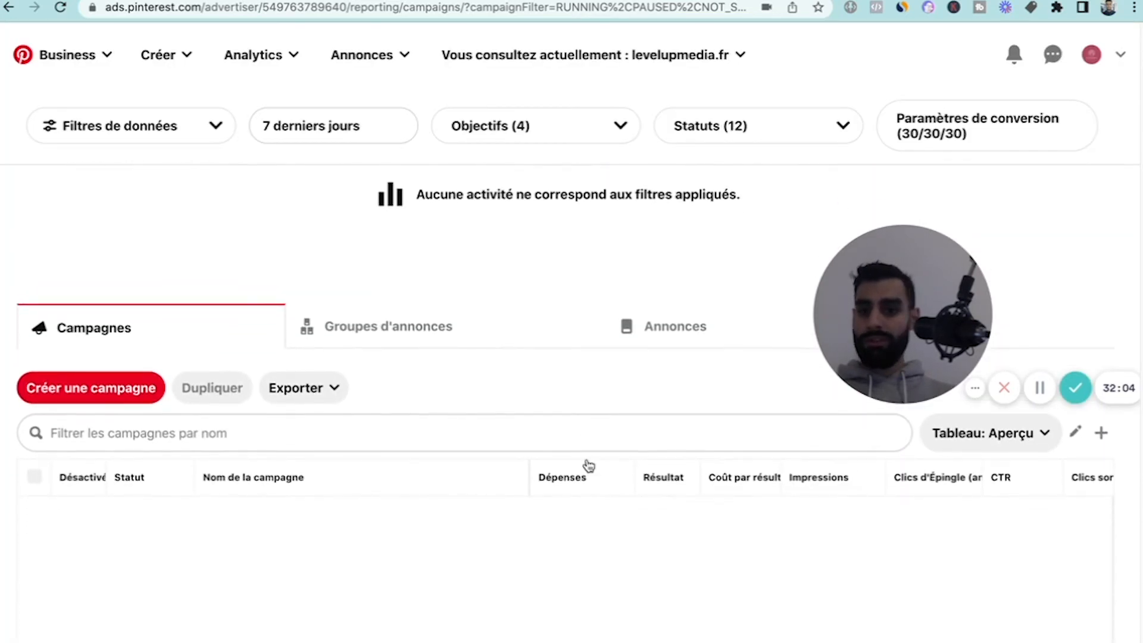
# Start creating a new ad campaign from the campaigns overview.
pyautogui.scroll(3, 587, 465)
pyautogui.scroll(-3, 559, 356)
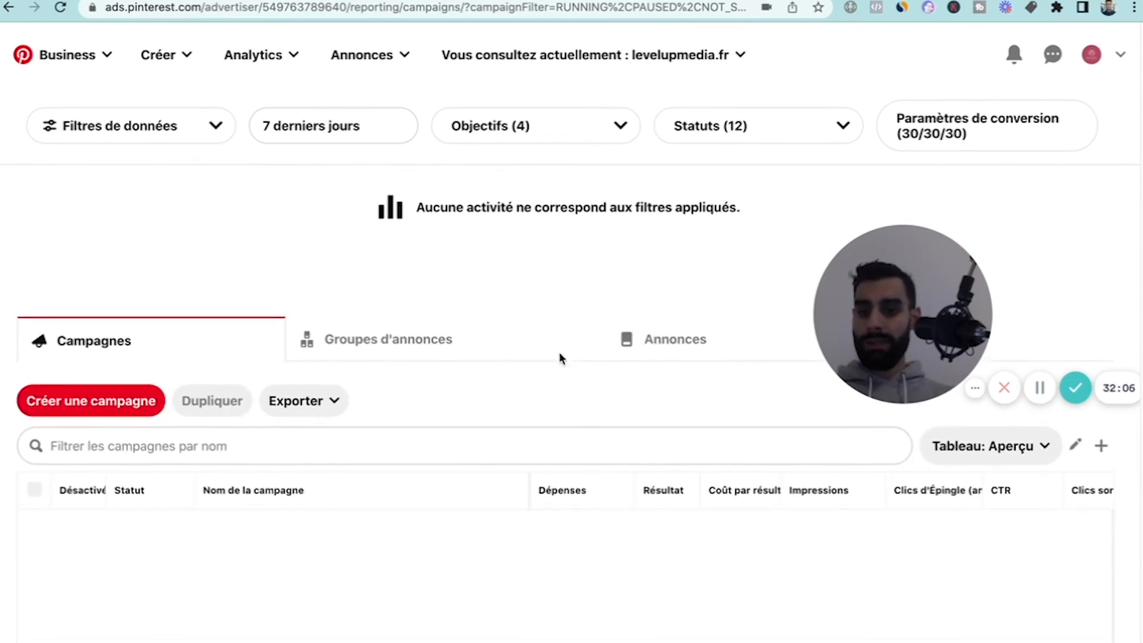
pyautogui.scroll(1, 556, 400)
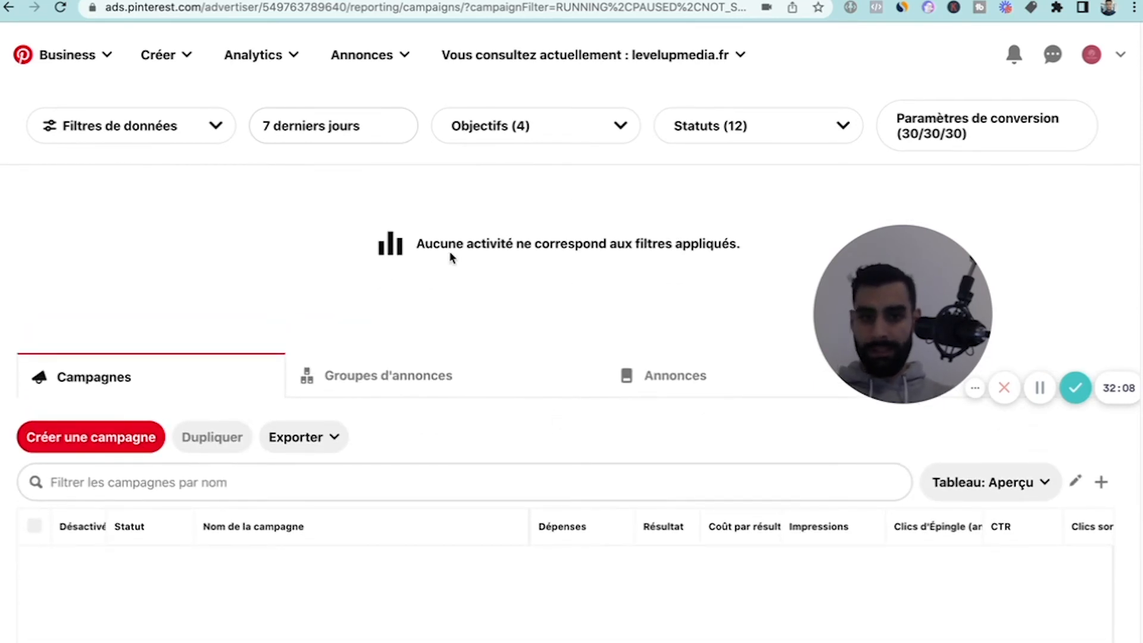
pyautogui.scroll(-1, 512, 391)
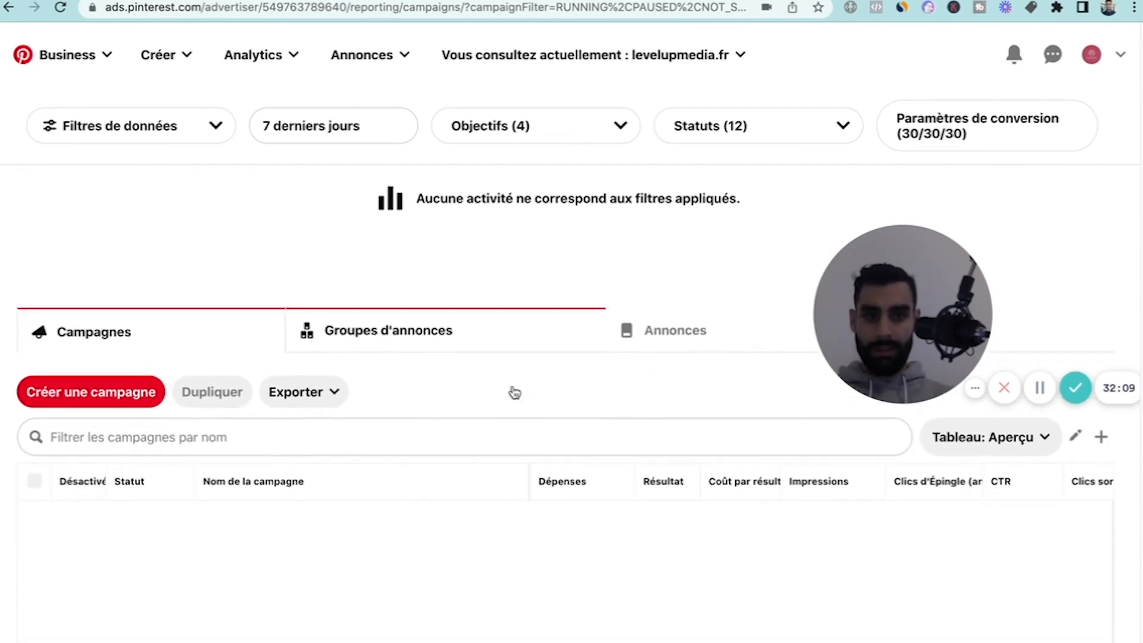
pyautogui.click(112, 403)
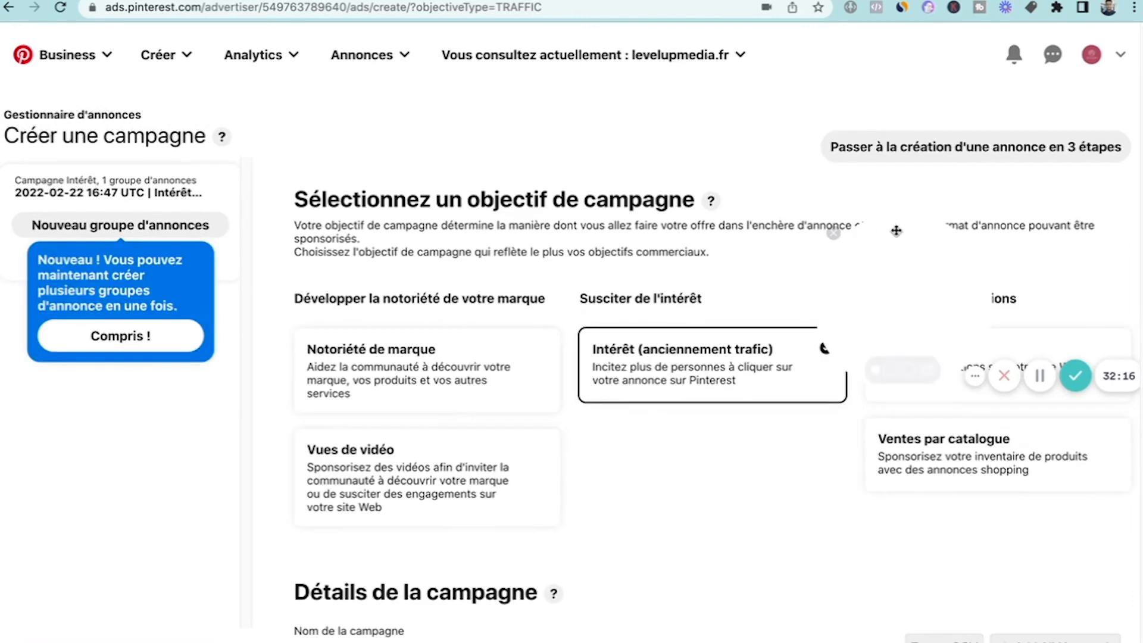
pyautogui.moveTo(889, 224); pyautogui.dragTo(75, 469)
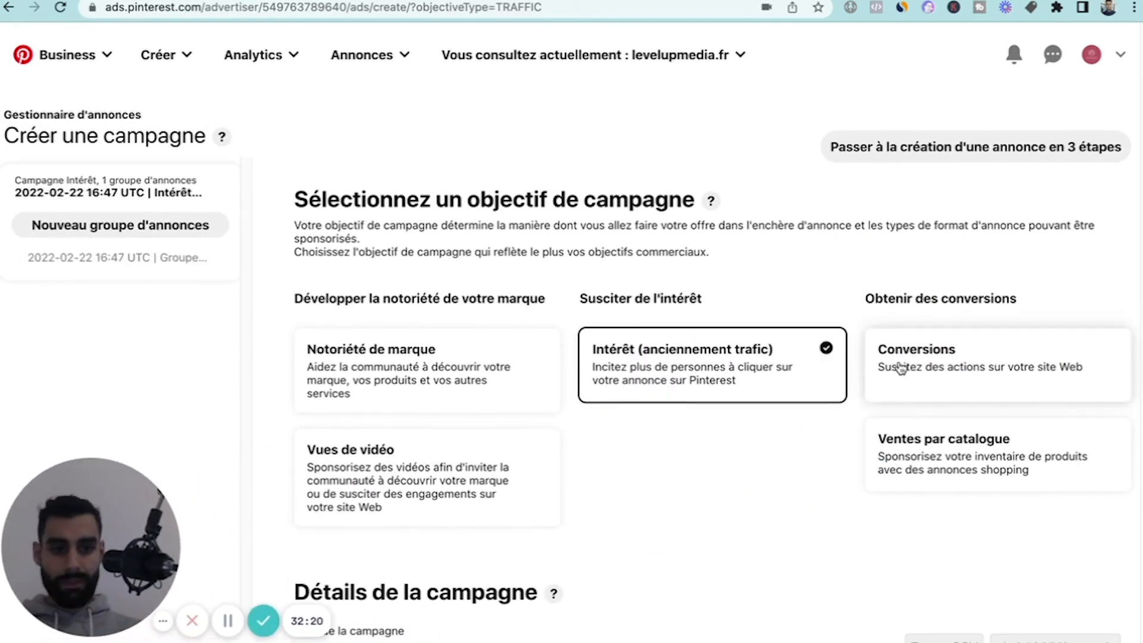
# Try to choose the Conversions campaign objective and dismiss the notice about conversion events.
pyautogui.click(1046, 361)
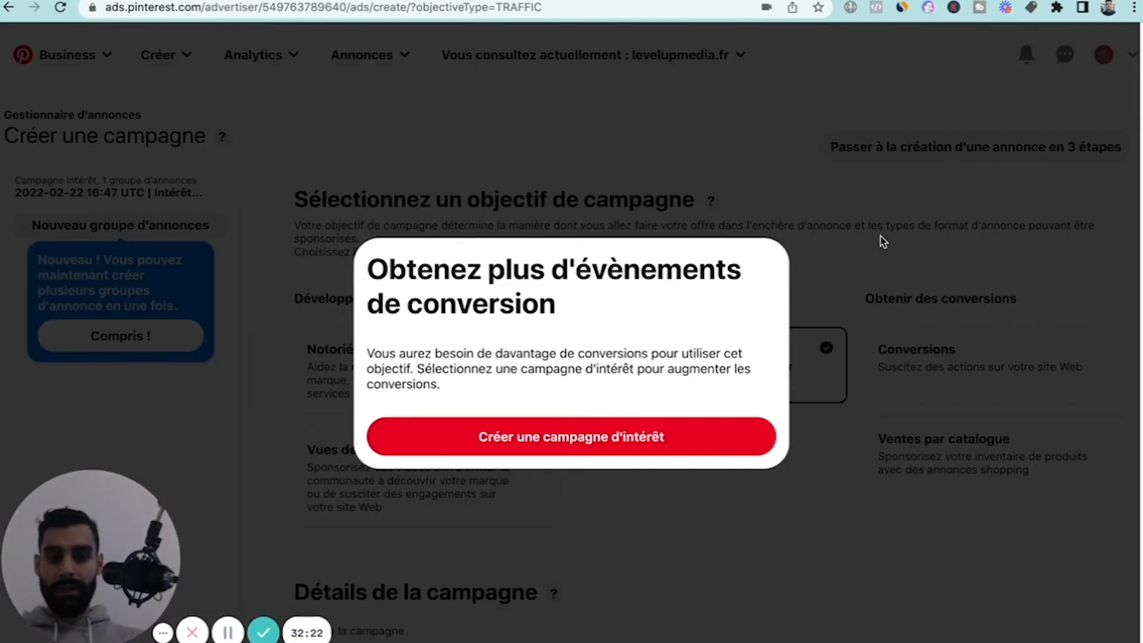
pyautogui.click(881, 238)
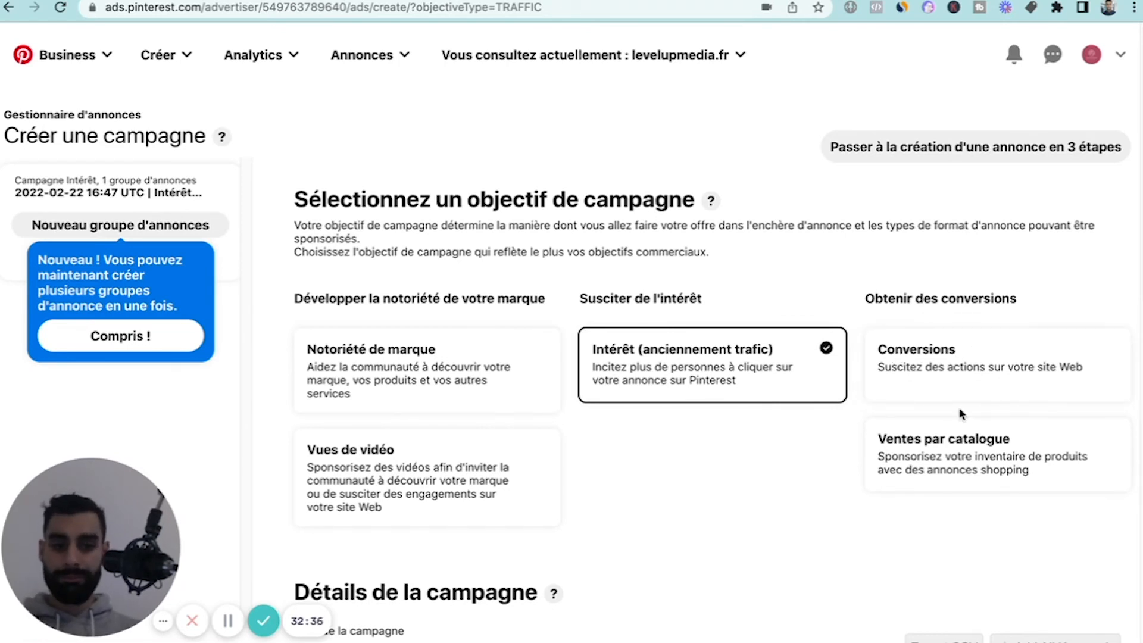
pyautogui.click(959, 386)
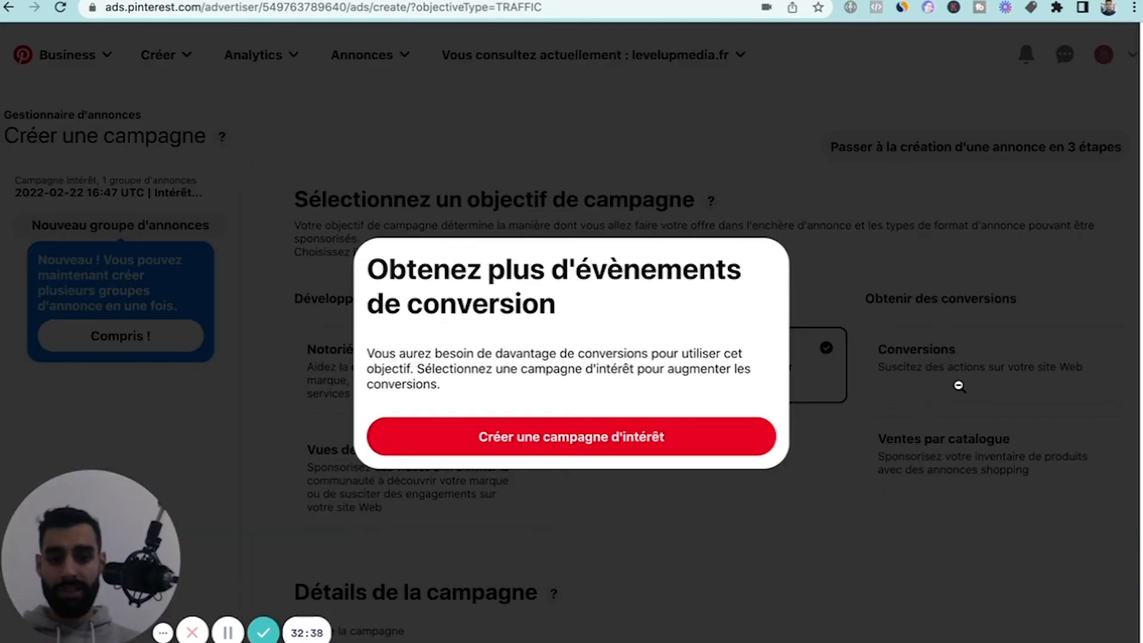
pyautogui.click(773, 536)
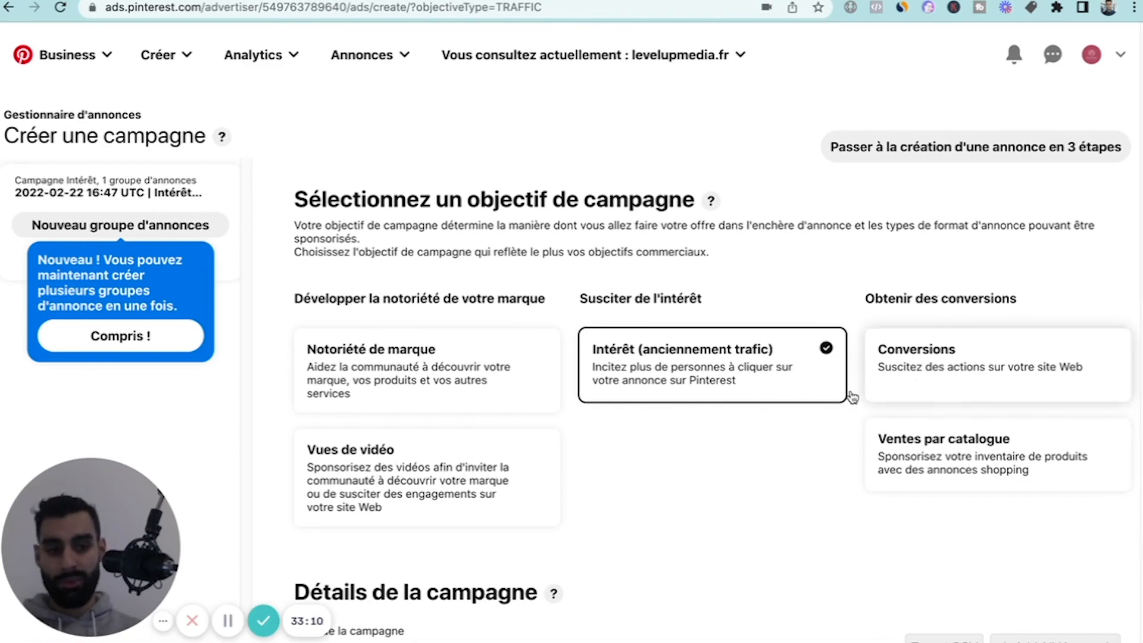
# Examine the campaign form's objectives, campaign details, and budget and schedule sections.
pyautogui.scroll(-2, 776, 436)
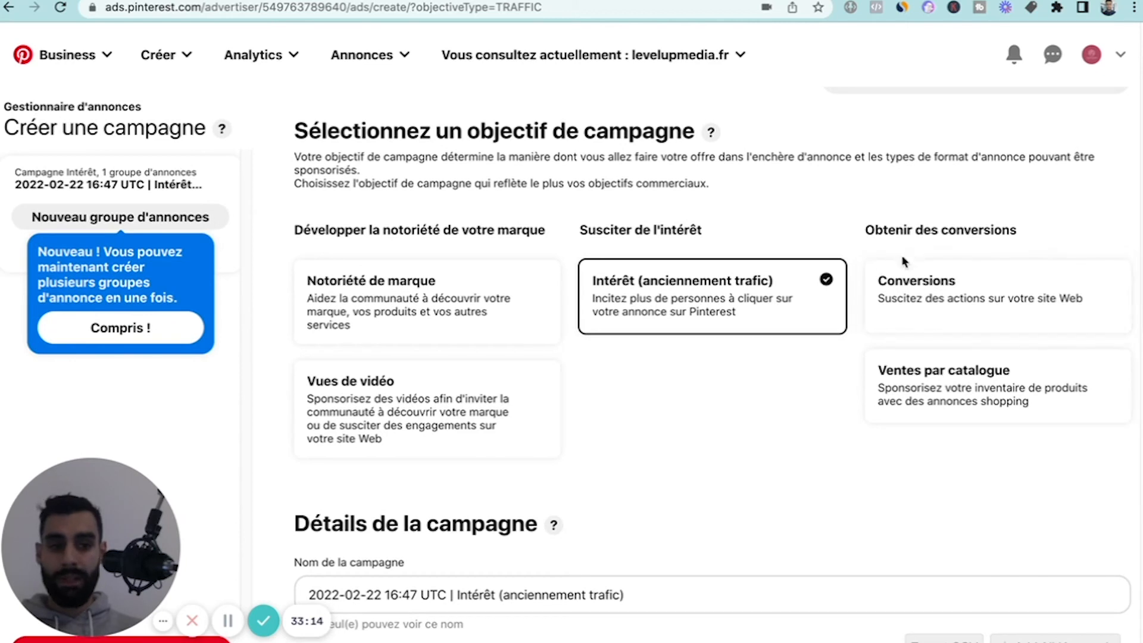
pyautogui.scroll(1, 727, 306)
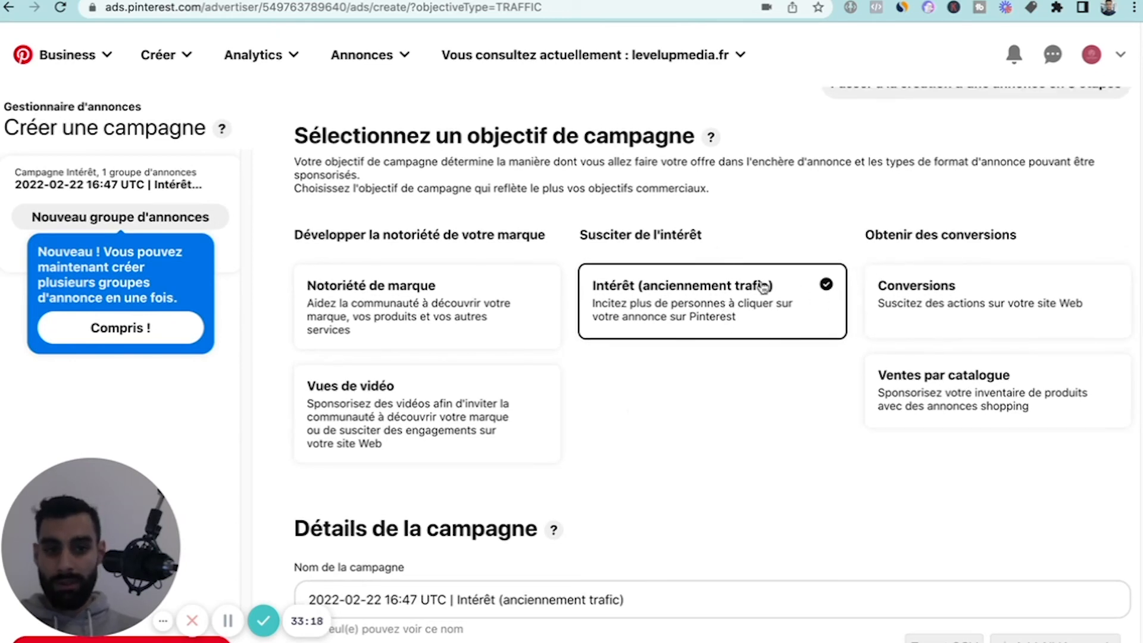
pyautogui.scroll(-2, 710, 485)
pyautogui.scroll(-3, 565, 557)
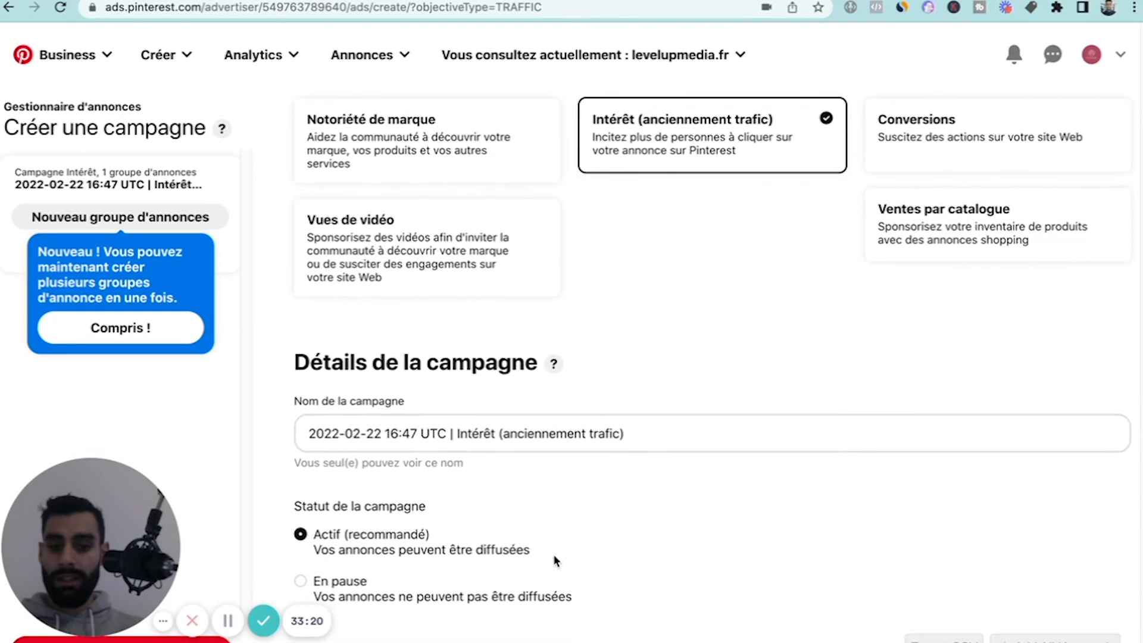
pyautogui.scroll(-15, 576, 440)
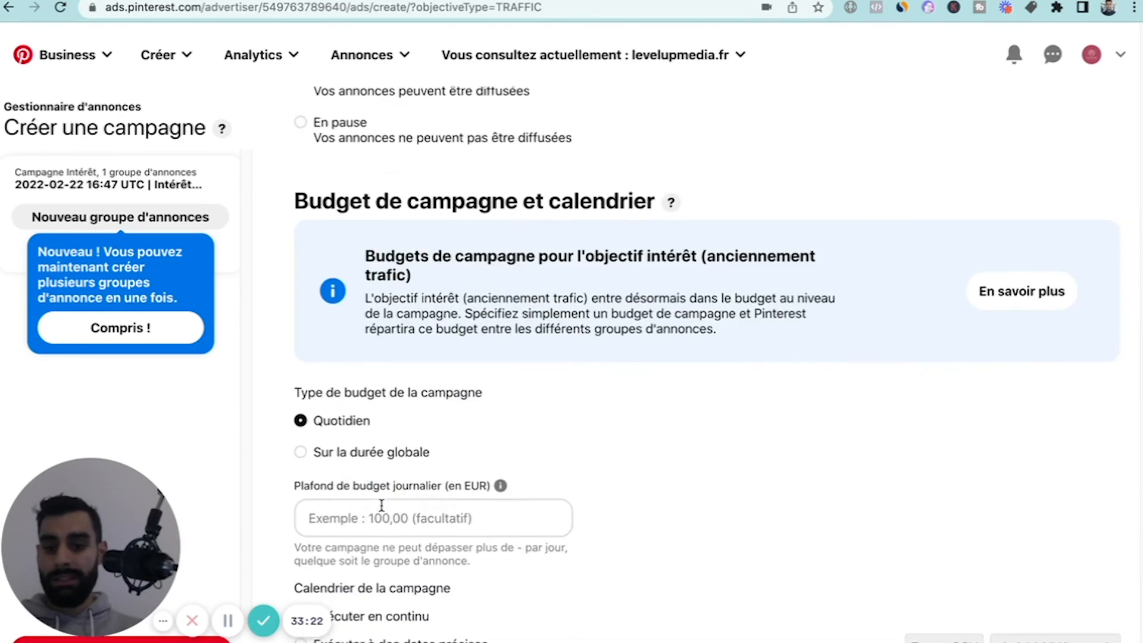
pyautogui.scroll(2, 387, 435)
pyautogui.scroll(10, 386, 434)
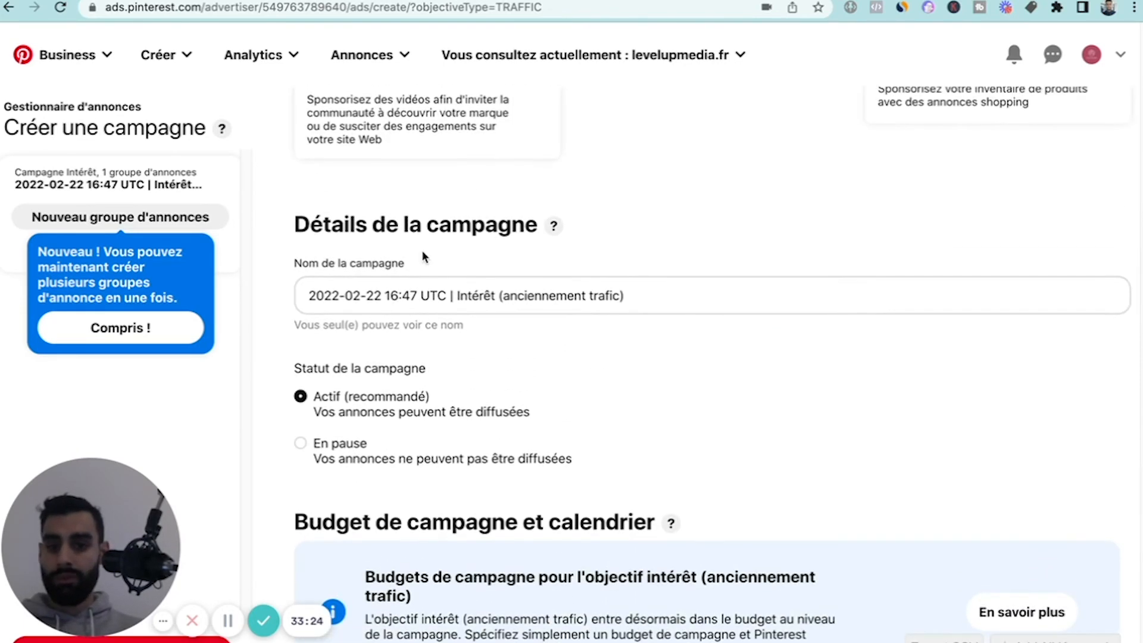
pyautogui.scroll(-13, 461, 429)
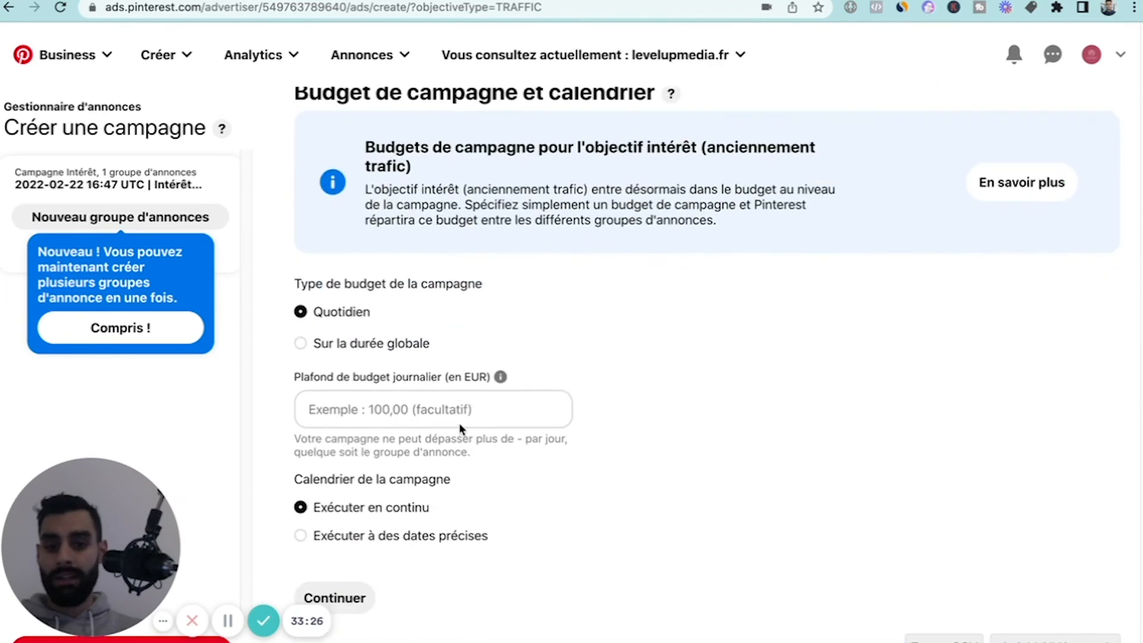
pyautogui.scroll(16, 480, 388)
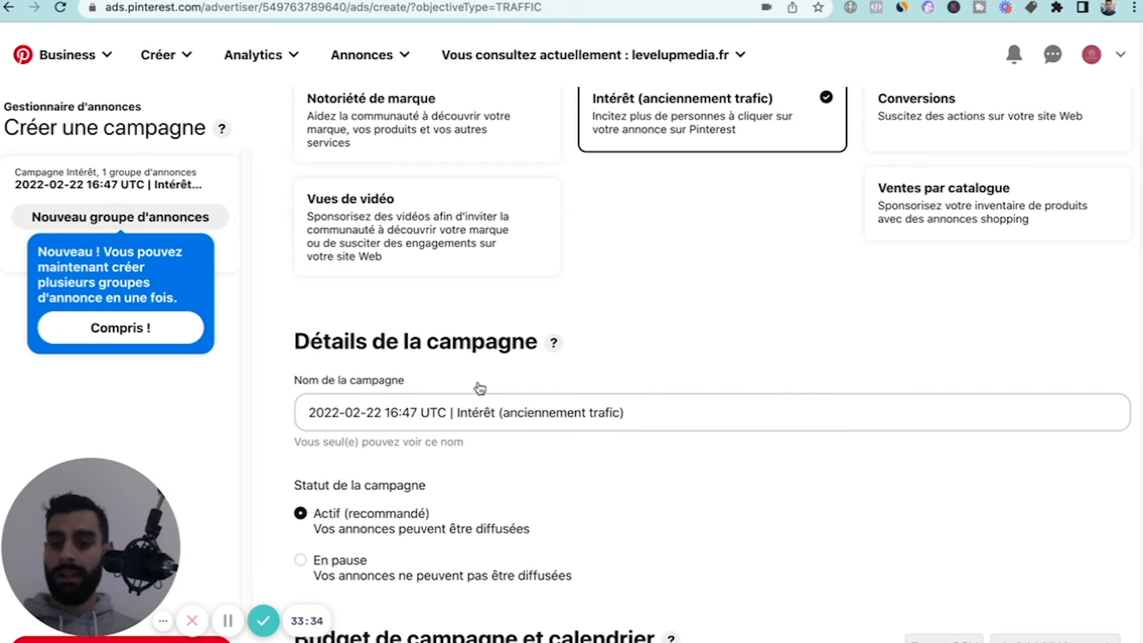
pyautogui.scroll(2, 479, 388)
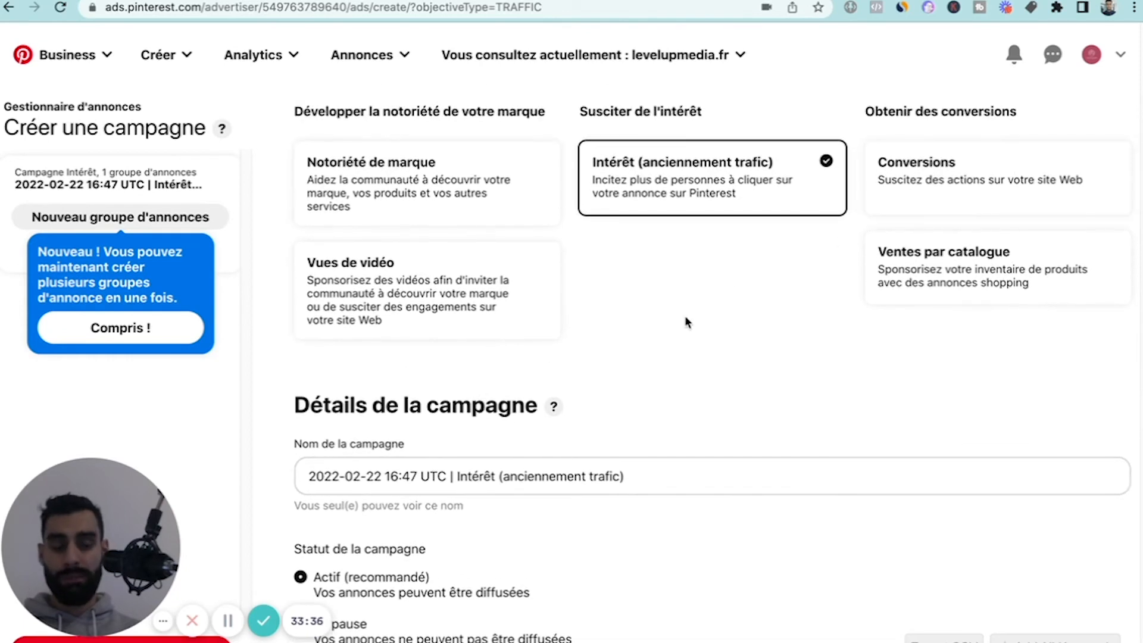
pyautogui.scroll(1, 688, 322)
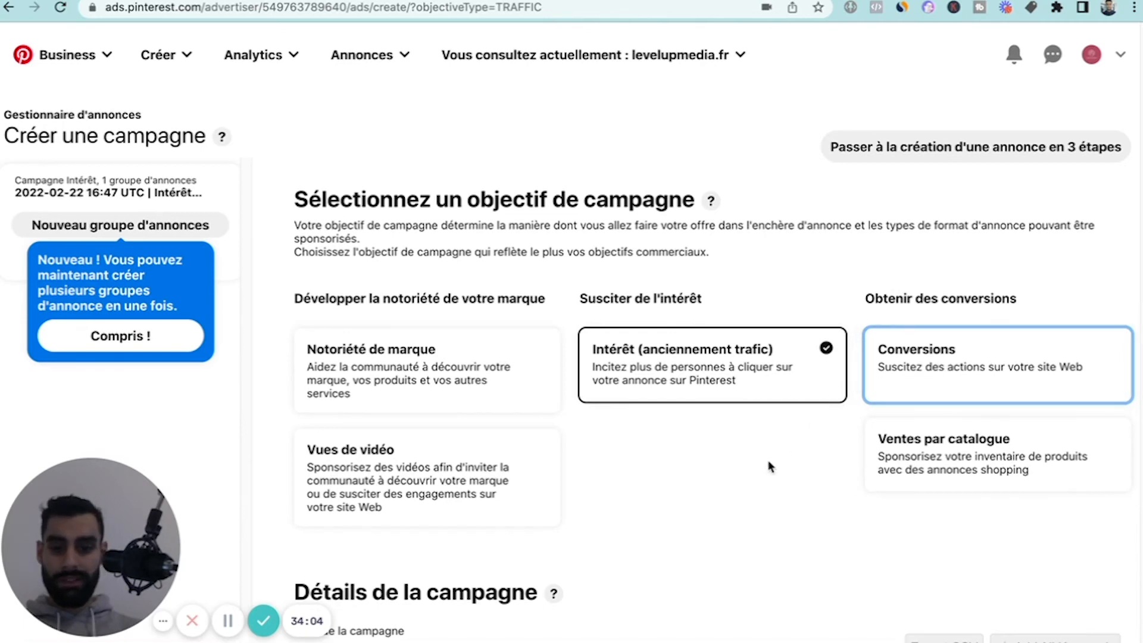
# Rename the campaign as "Trafic froid - Lotion bio visage".
pyautogui.scroll(-5, 762, 464)
pyautogui.click(495, 364)
pyautogui.tripleClick(475, 359)
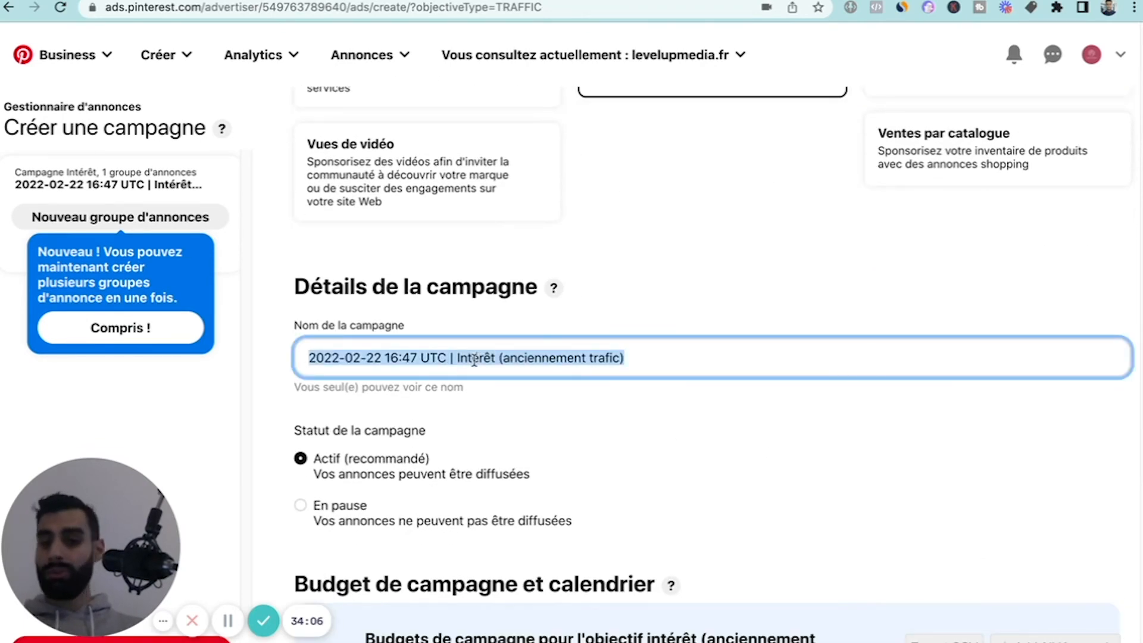
pyautogui.write('Tra')
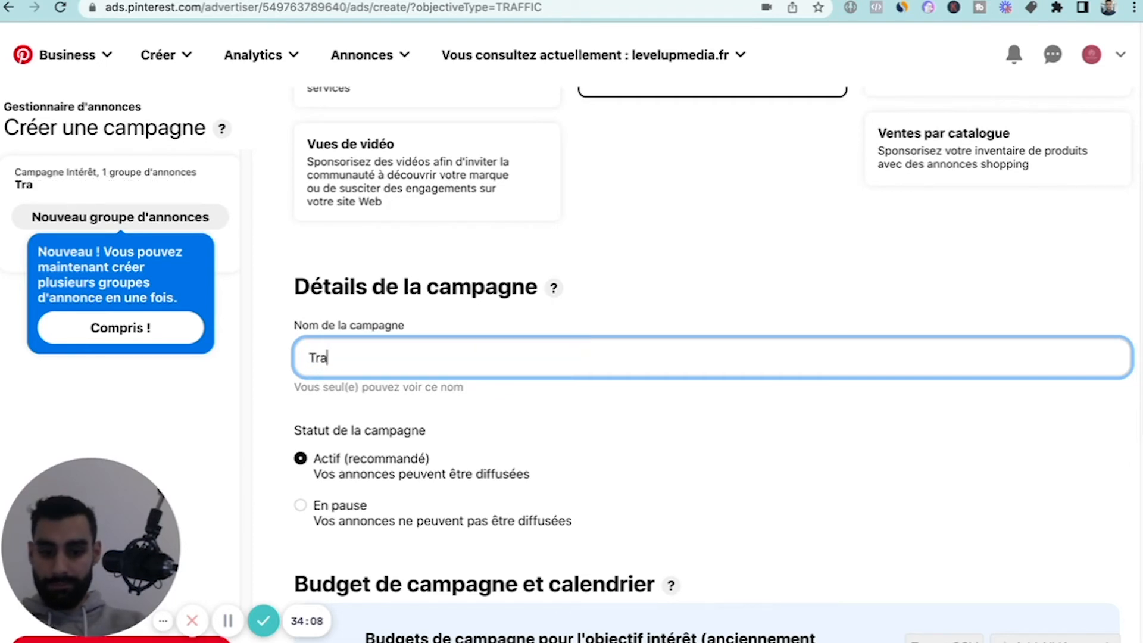
pyautogui.write('fic froid')
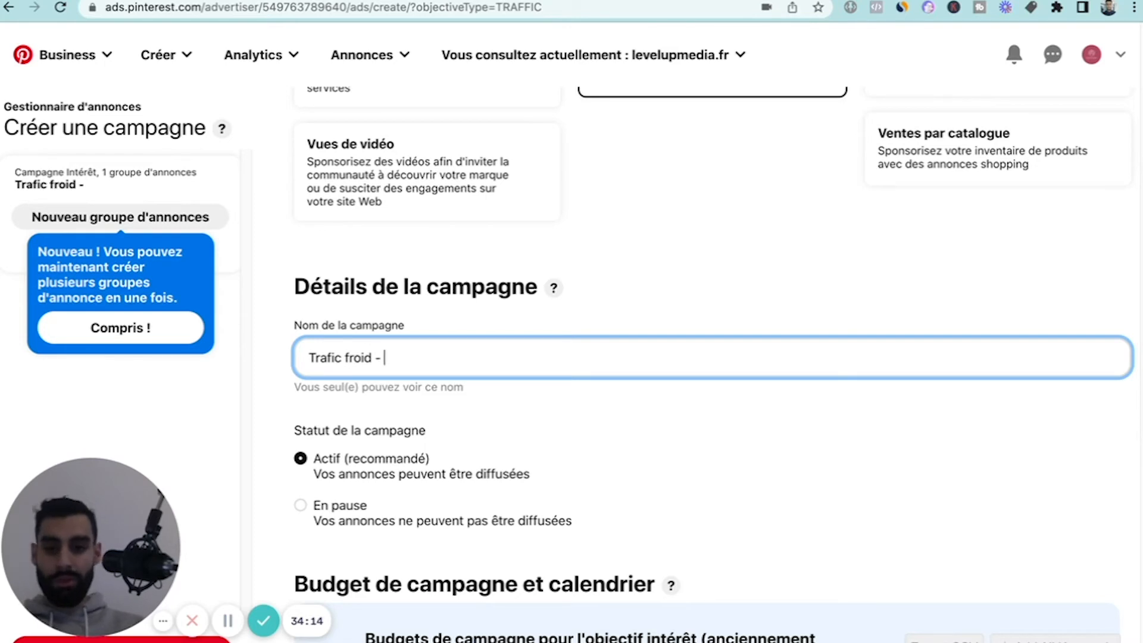
pyautogui.write(' - C')
pyautogui.press('BackSpace')
pyautogui.write('Lo')
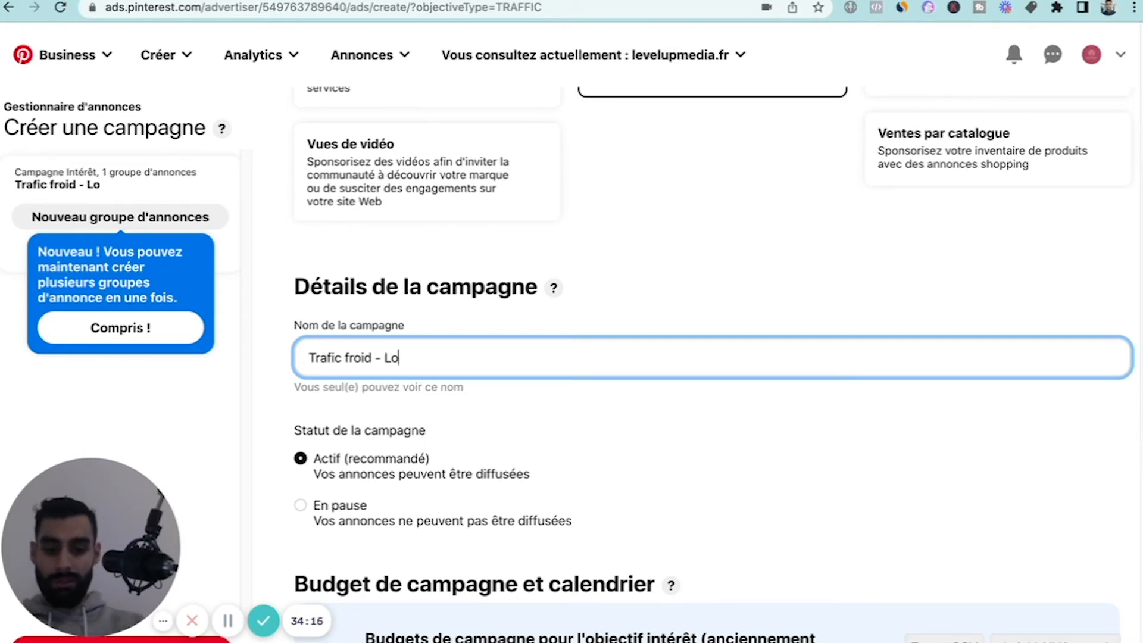
pyautogui.write('tion b')
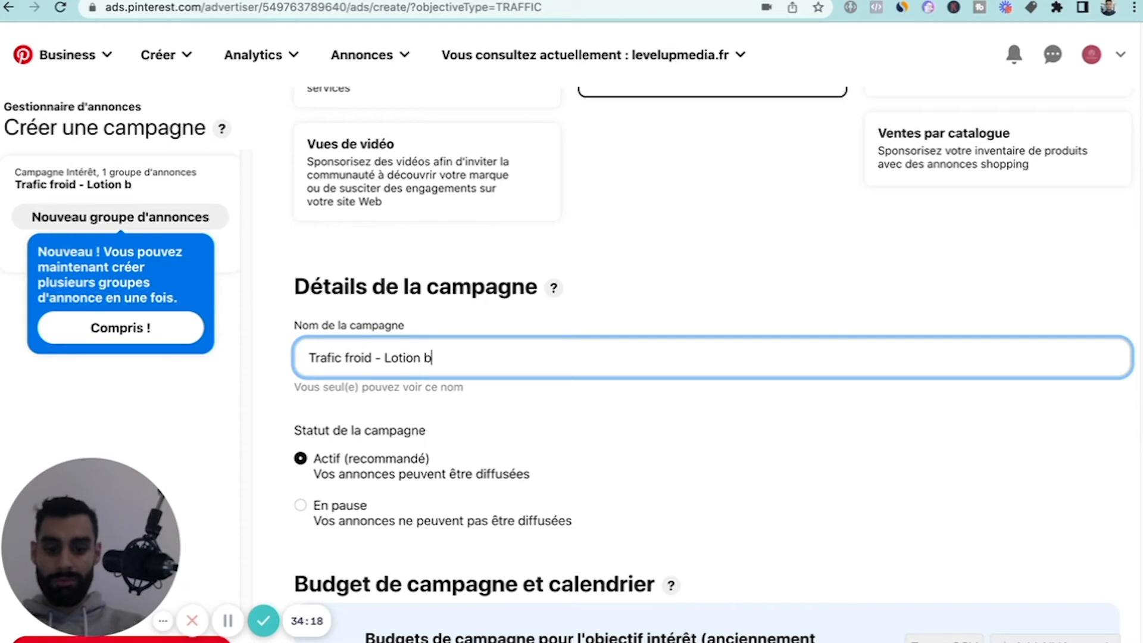
pyautogui.write('io visage')
pyautogui.click(688, 299)
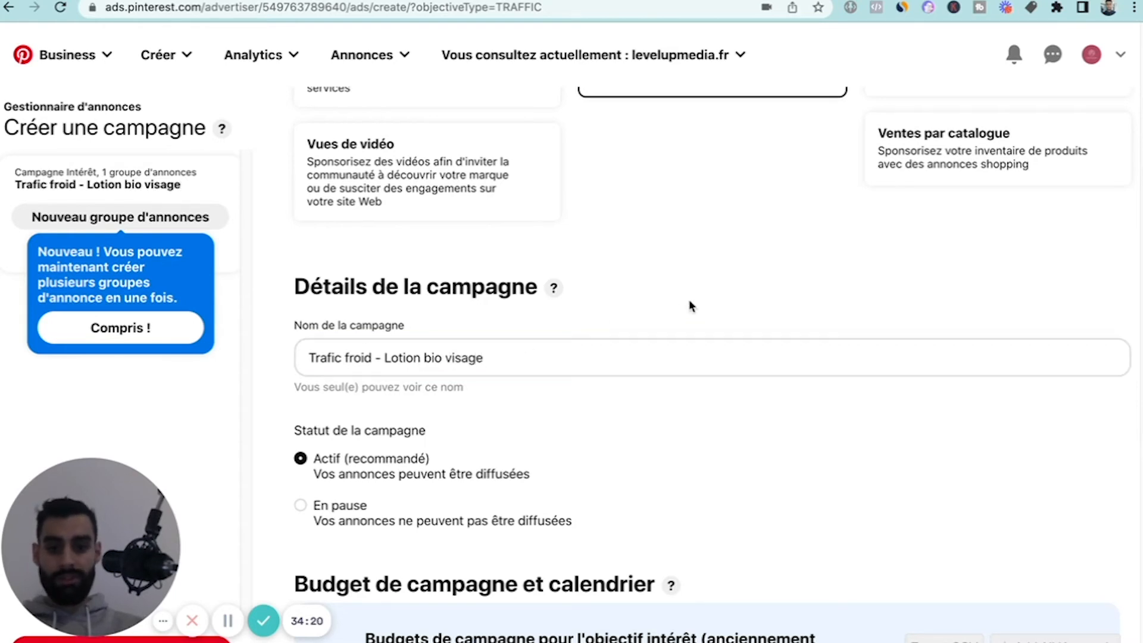
# Review the campaign status and budget type, and set the daily budget cap to 20,00 EUR.
pyautogui.scroll(-2, 333, 369)
pyautogui.scroll(1, 346, 410)
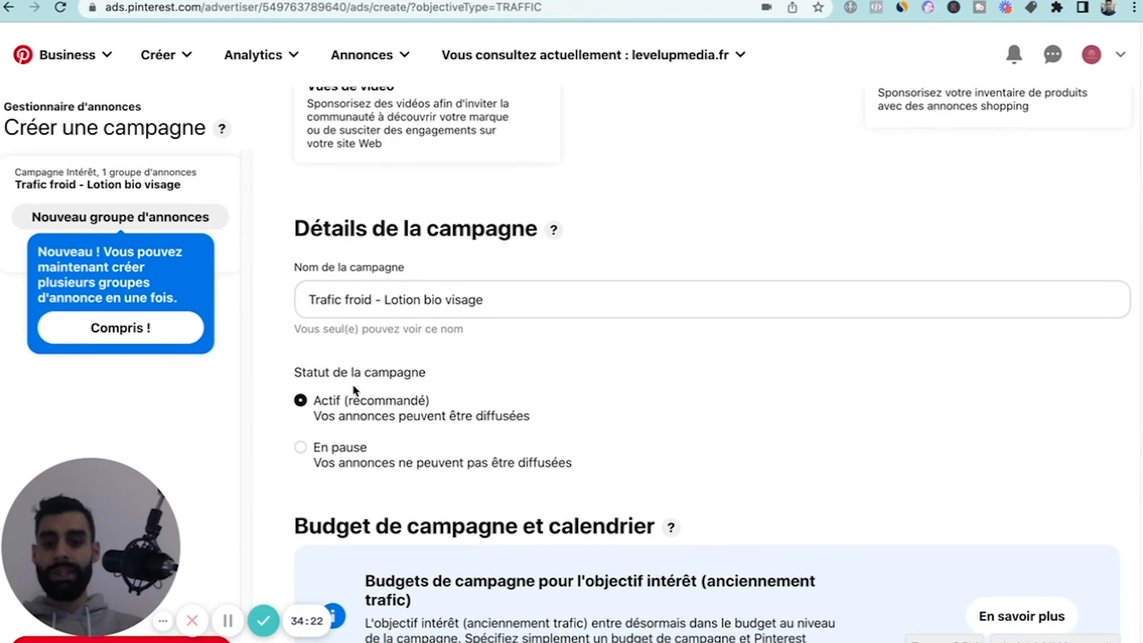
pyautogui.scroll(-6, 346, 409)
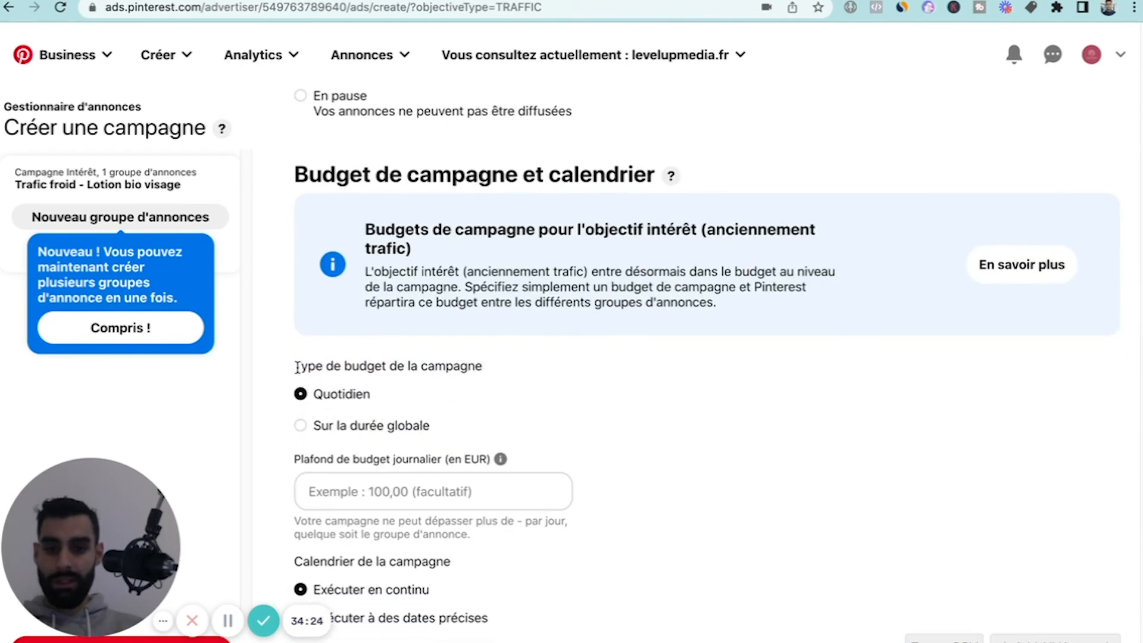
pyautogui.scroll(-1, 522, 413)
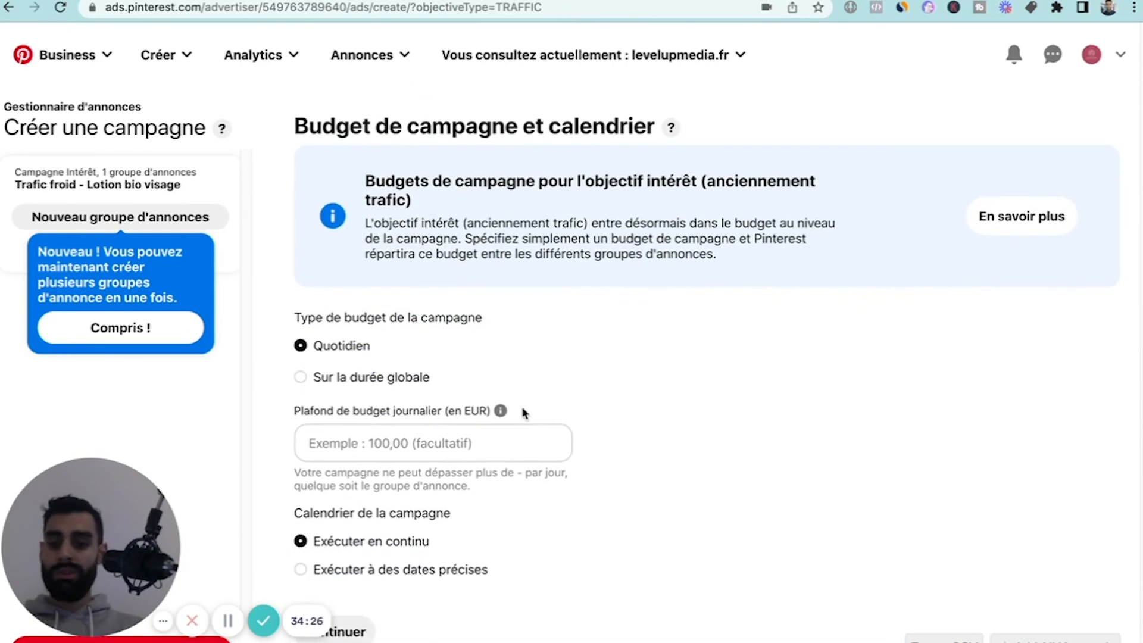
pyautogui.scroll(1, 522, 413)
pyautogui.scroll(-1, 522, 414)
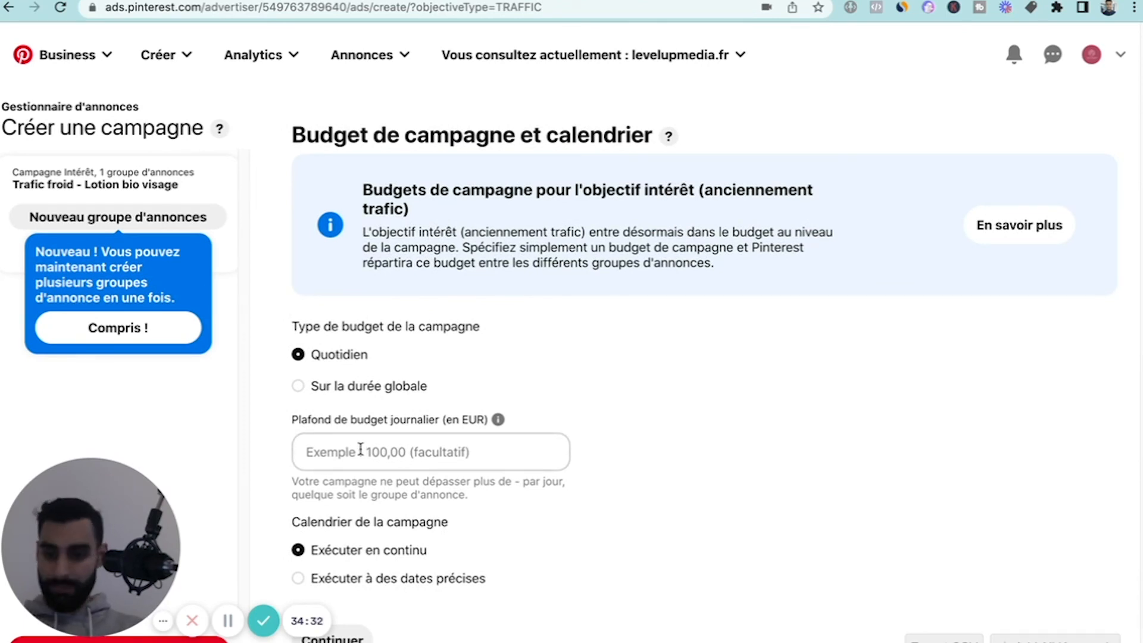
pyautogui.click(352, 450)
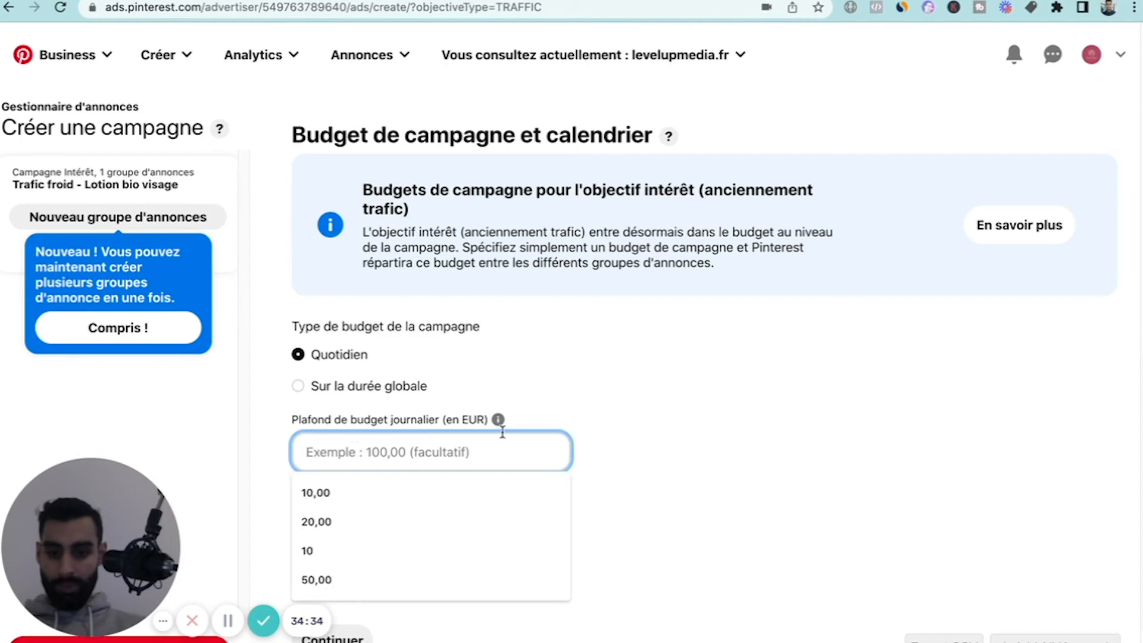
pyautogui.write('20')
pyautogui.click(799, 401)
pyautogui.scroll(-2, 595, 441)
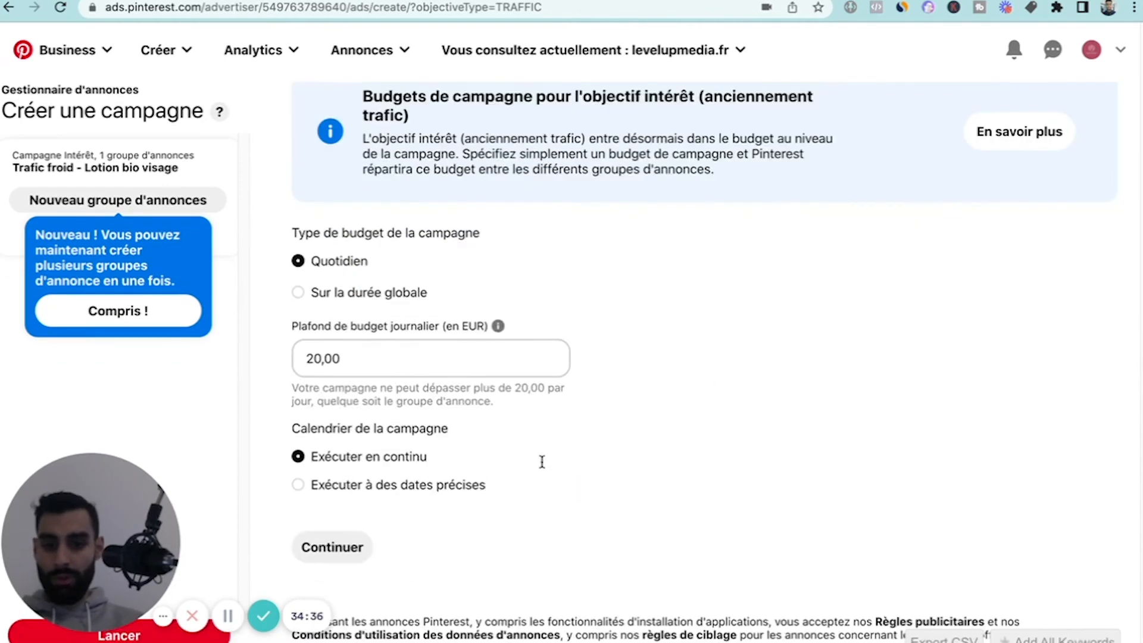
# Schedule the campaign for specific dates ("Exécuter à des dates précises") with a start date of 02/23/2022.
pyautogui.click(297, 489)
pyautogui.scroll(-2, 447, 485)
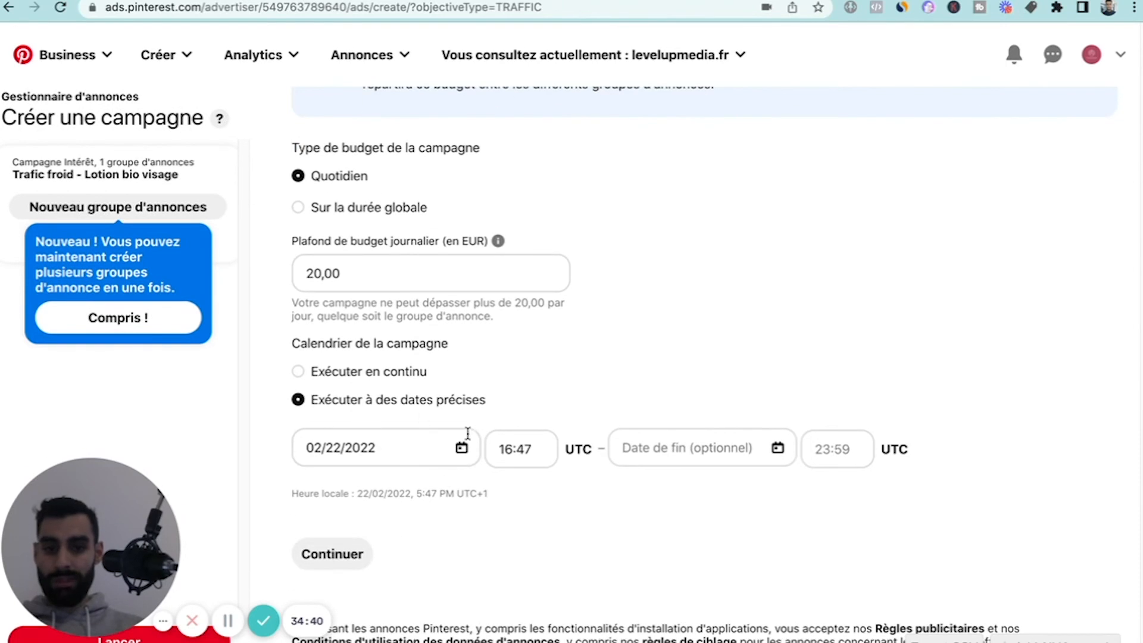
pyautogui.click(383, 451)
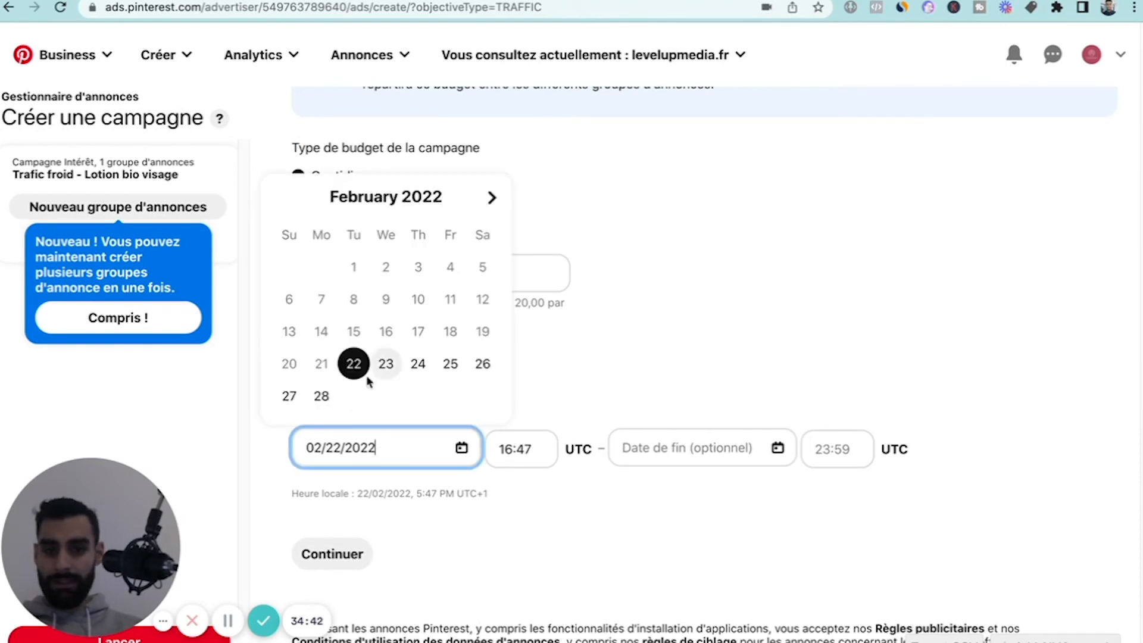
pyautogui.click(386, 366)
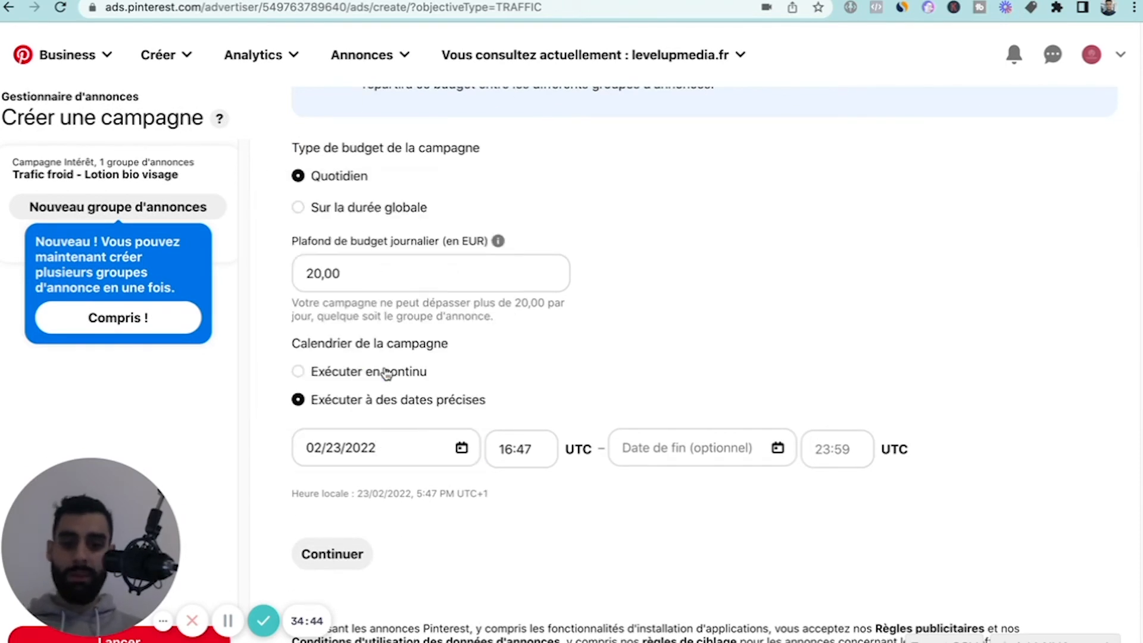
# Set the campaign's start time to 00:01 UTC.
pyautogui.click(514, 449)
pyautogui.press('BackSpace')
pyautogui.press('BackSpace')
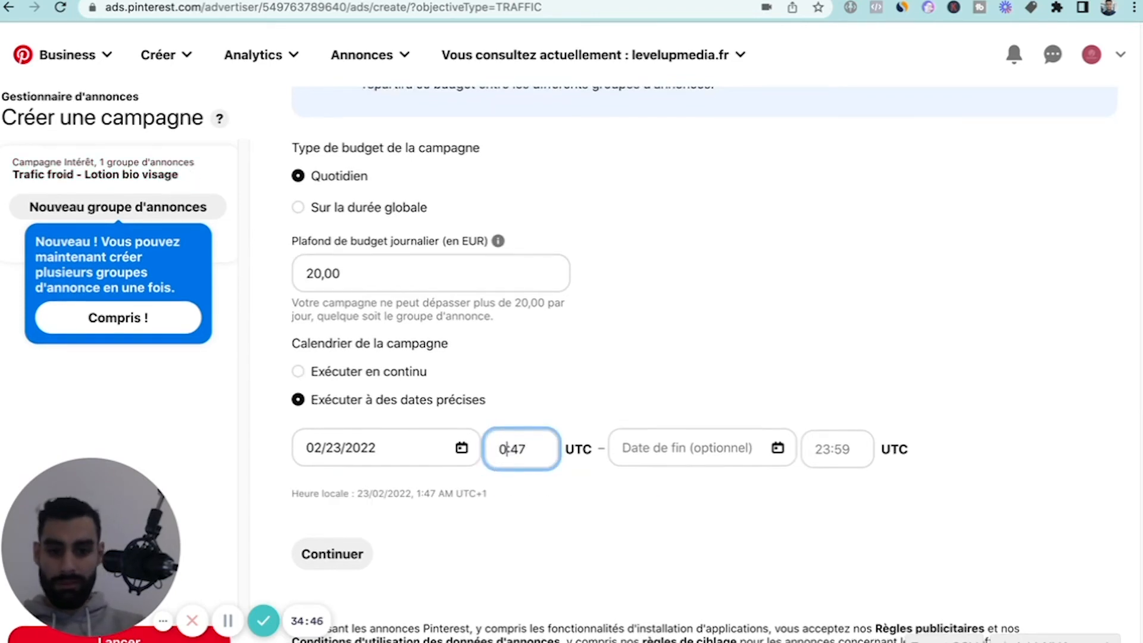
pyautogui.write('00')
pyautogui.press('End')
pyautogui.press('BackSpace')
pyautogui.press('BackSpace')
pyautogui.write('01')
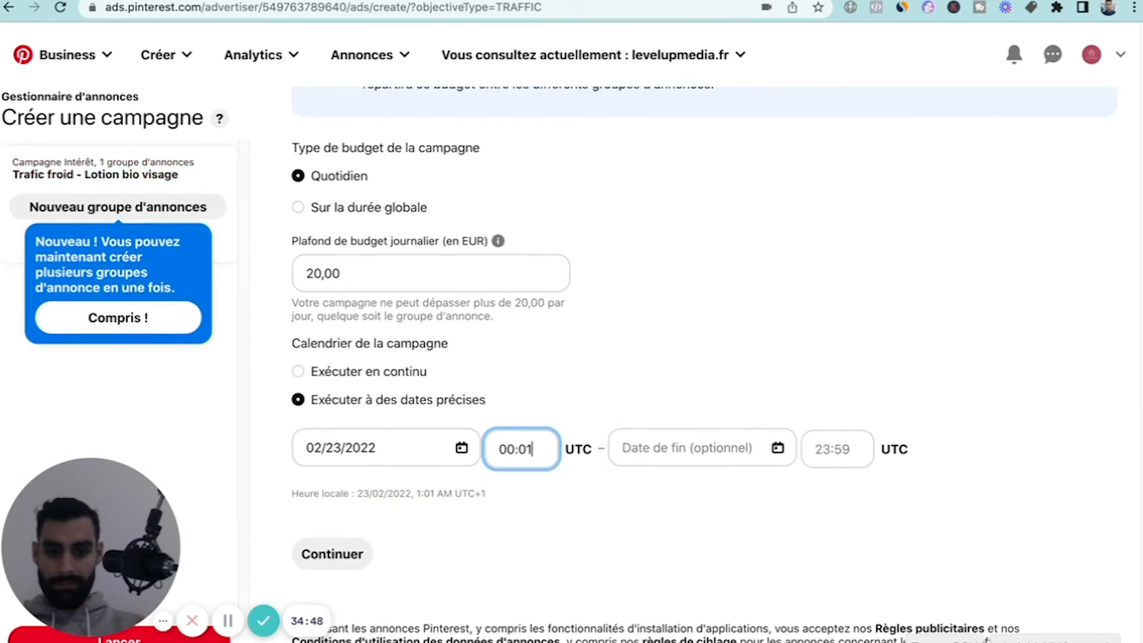
# Proceed from the campaign settings to the ad group details and choose the "Trouver de nouveaux clients" targeting strategy.
pyautogui.click(580, 407)
pyautogui.click(342, 553)
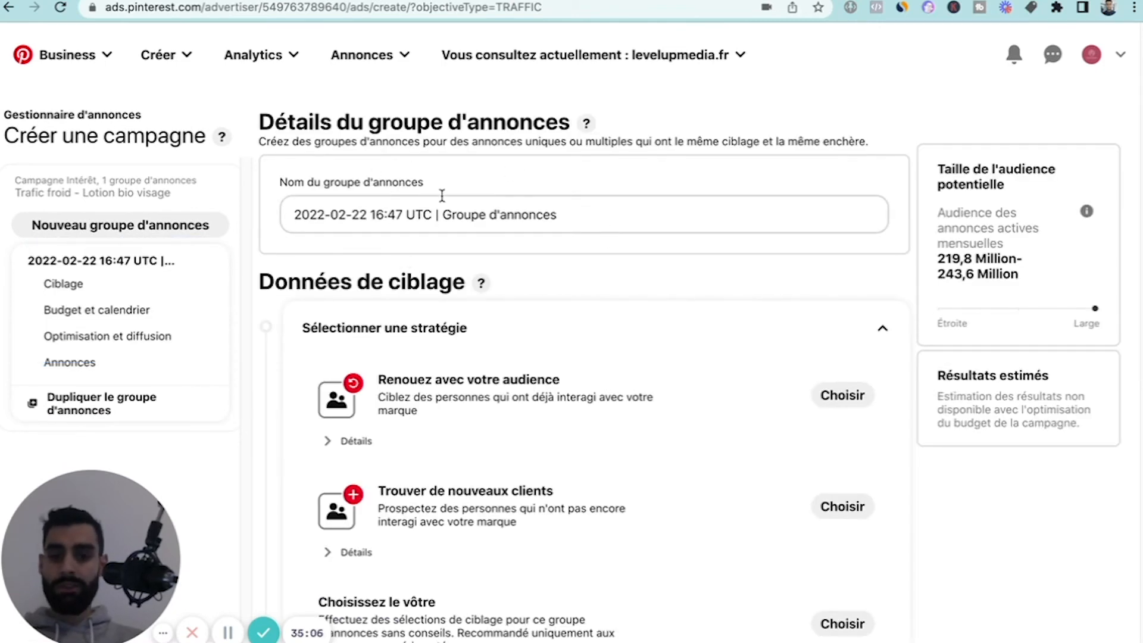
pyautogui.scroll(-2, 528, 298)
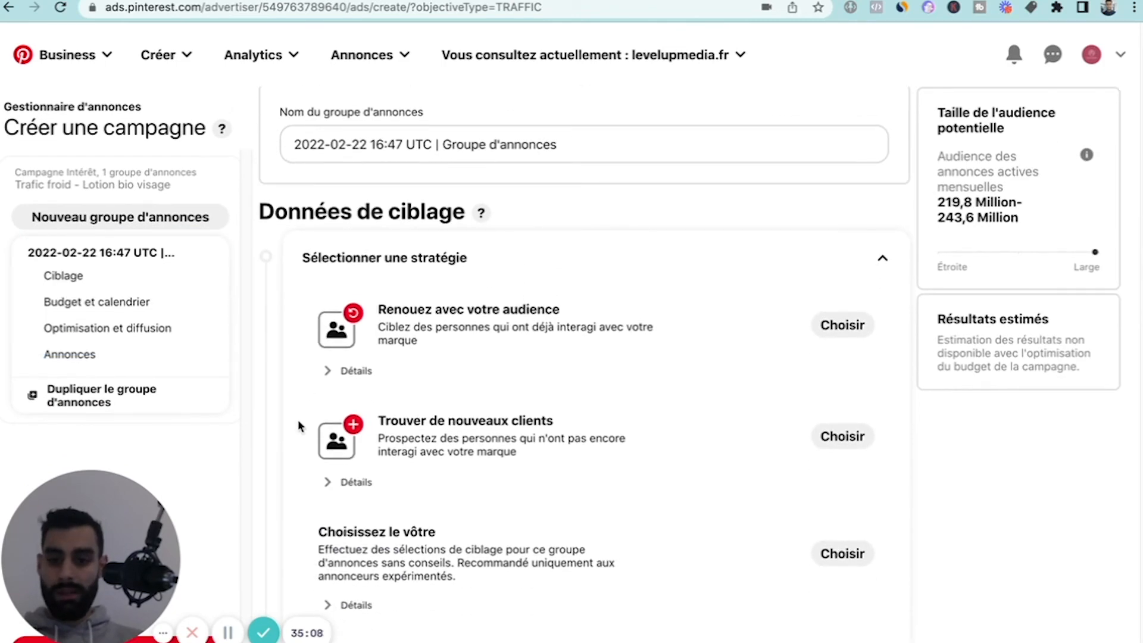
pyautogui.click(842, 435)
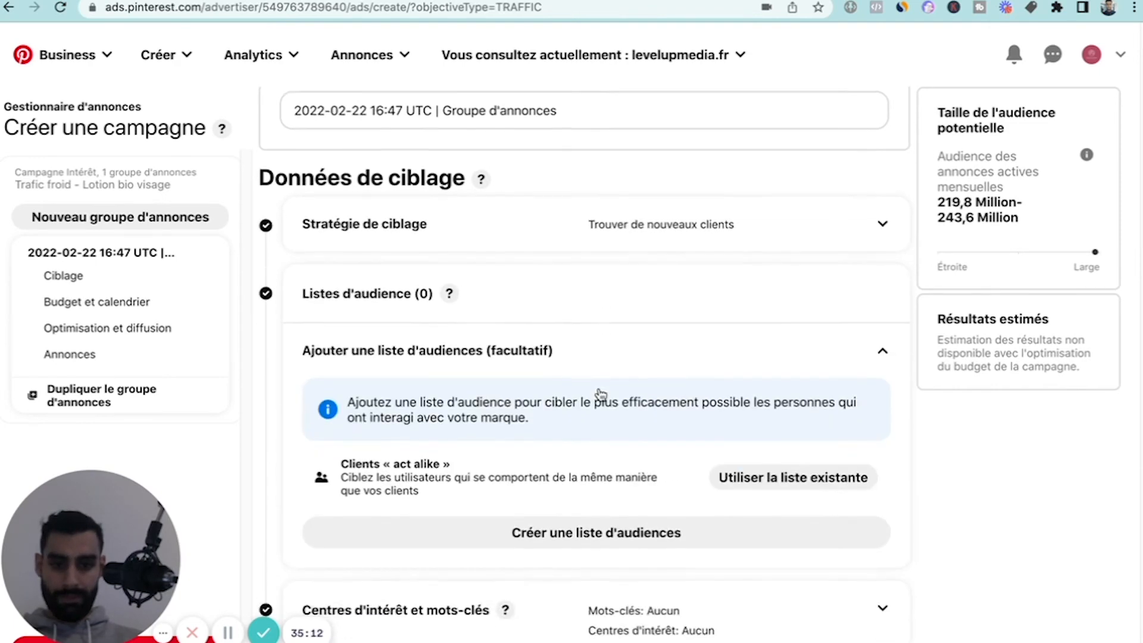
# Review the ad group's targeting sections and expand "Centres d'intérêt et mots-clés".
pyautogui.scroll(-5, 592, 384)
pyautogui.scroll(3, 598, 393)
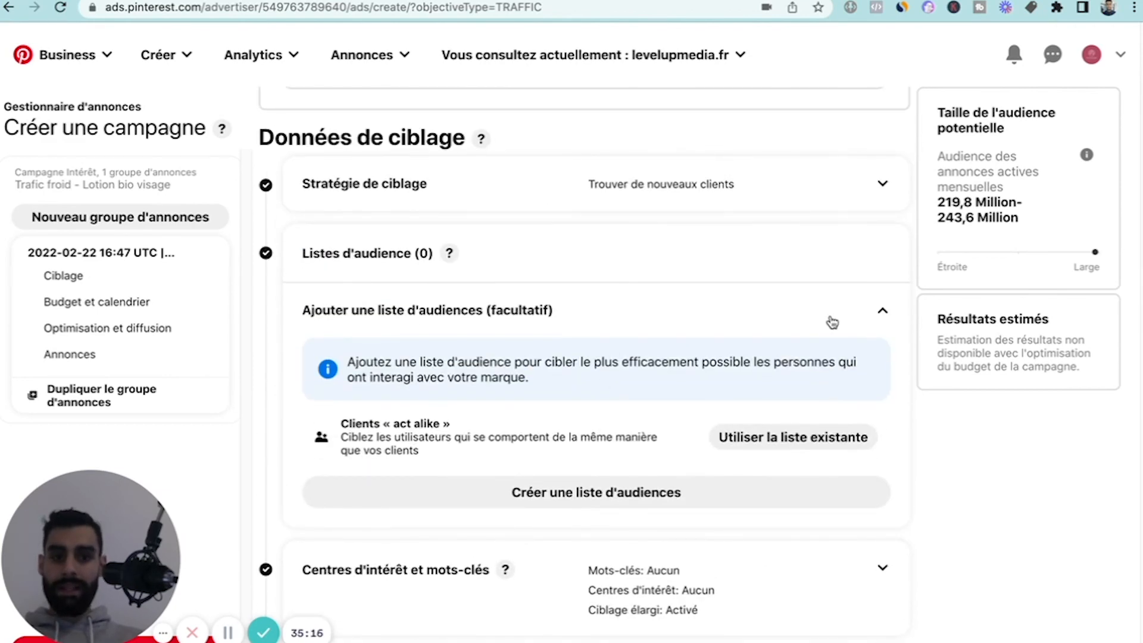
pyautogui.scroll(2, 863, 309)
pyautogui.scroll(-3, 918, 352)
pyautogui.scroll(-1, 918, 352)
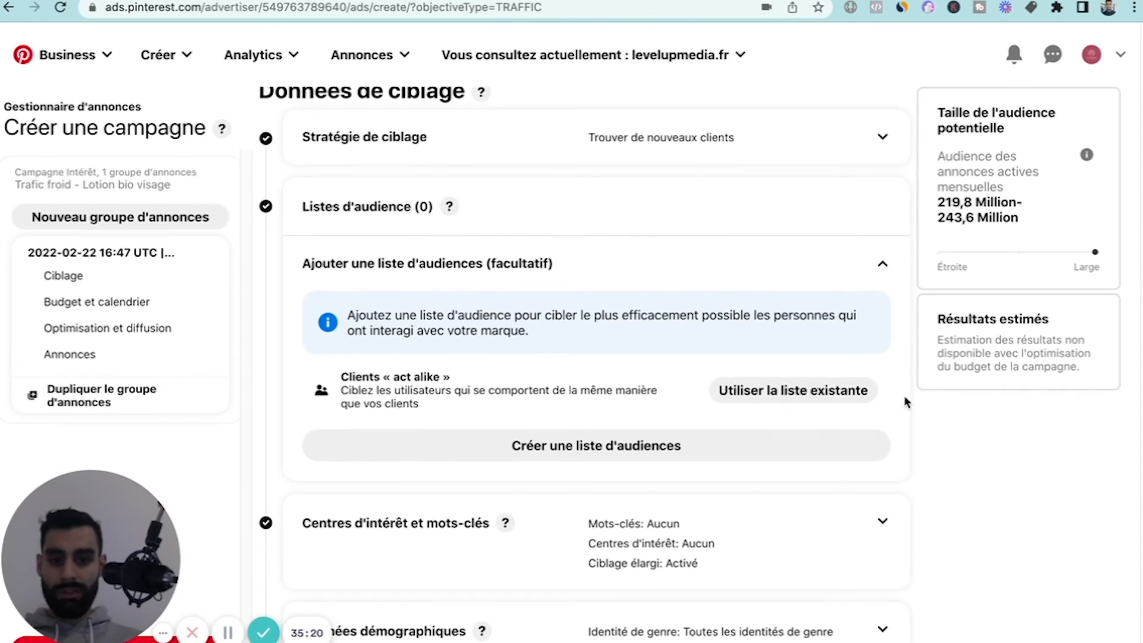
pyautogui.scroll(-1, 910, 376)
pyautogui.scroll(-2, 648, 487)
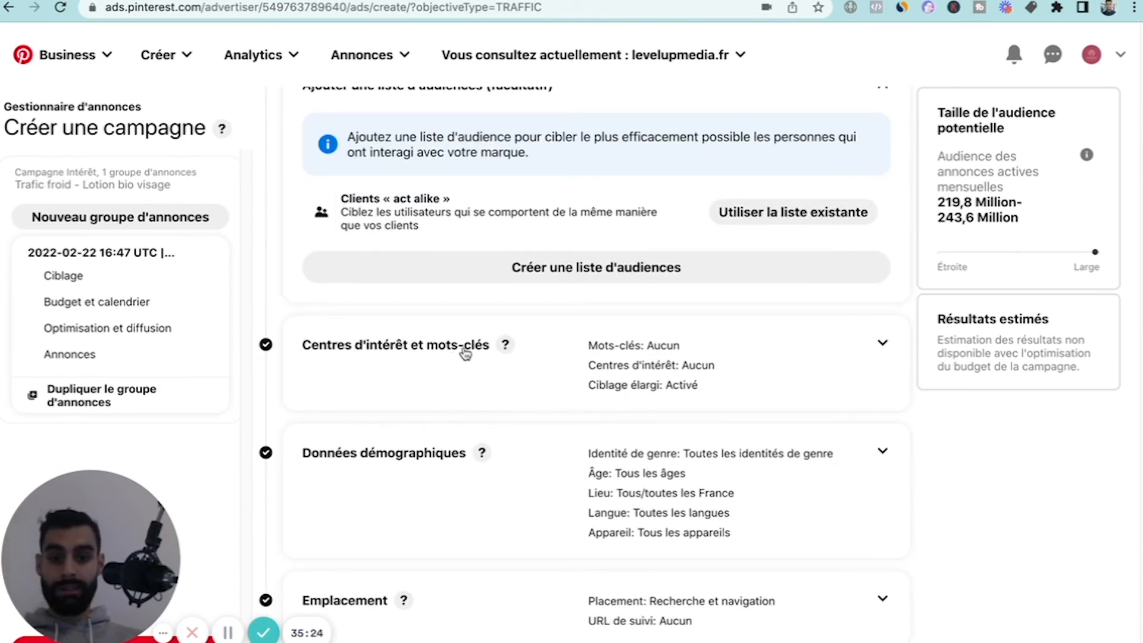
pyautogui.click(882, 344)
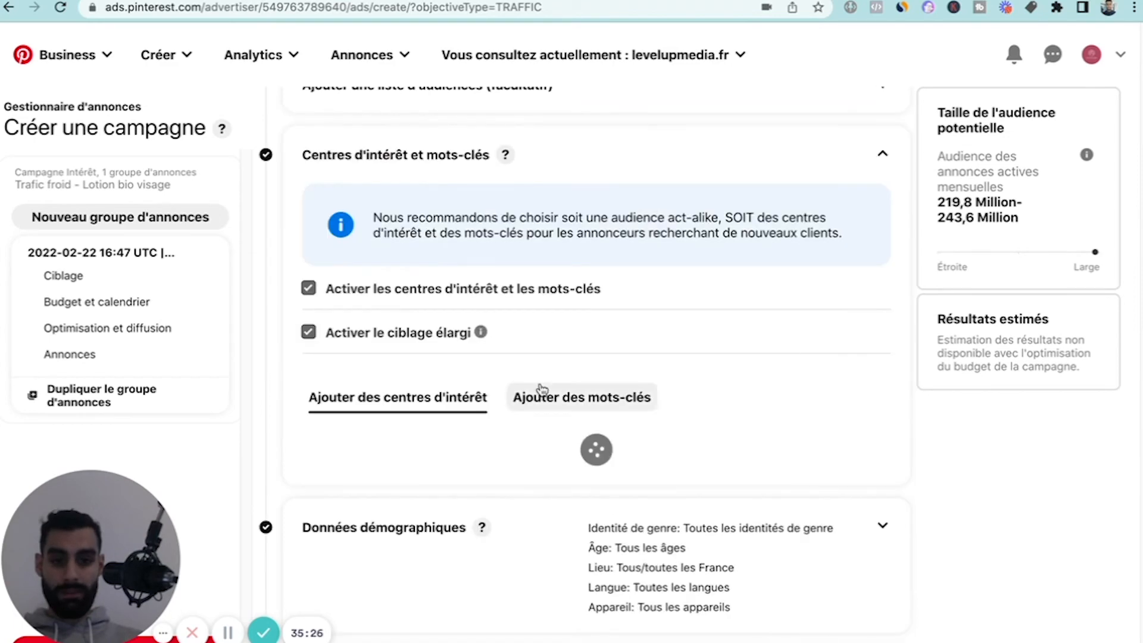
# Look over the remaining ad group settings and turn off expanded targeting ("Activer le ciblage élargi").
pyautogui.scroll(-7, 431, 491)
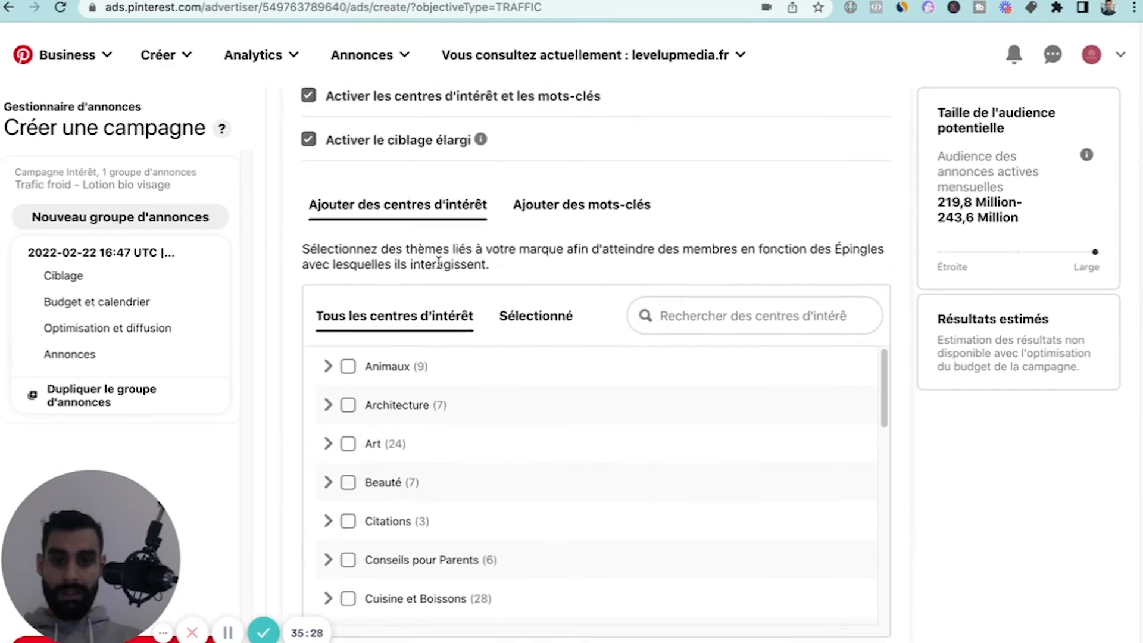
pyautogui.scroll(-6, 476, 475)
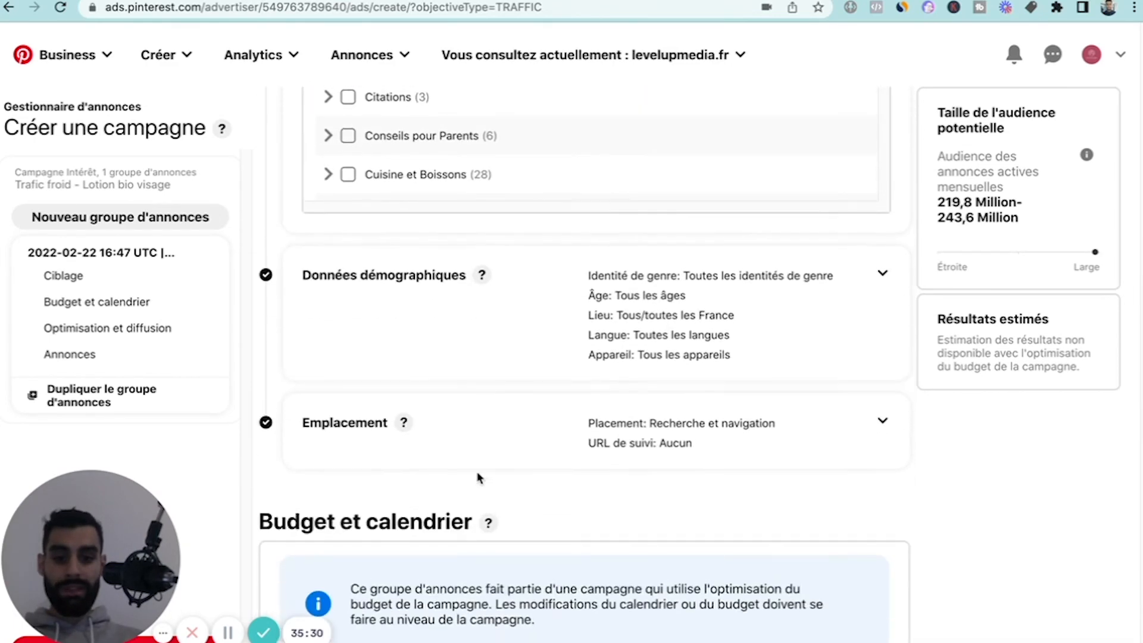
pyautogui.scroll(-3, 405, 431)
pyautogui.scroll(2, 405, 432)
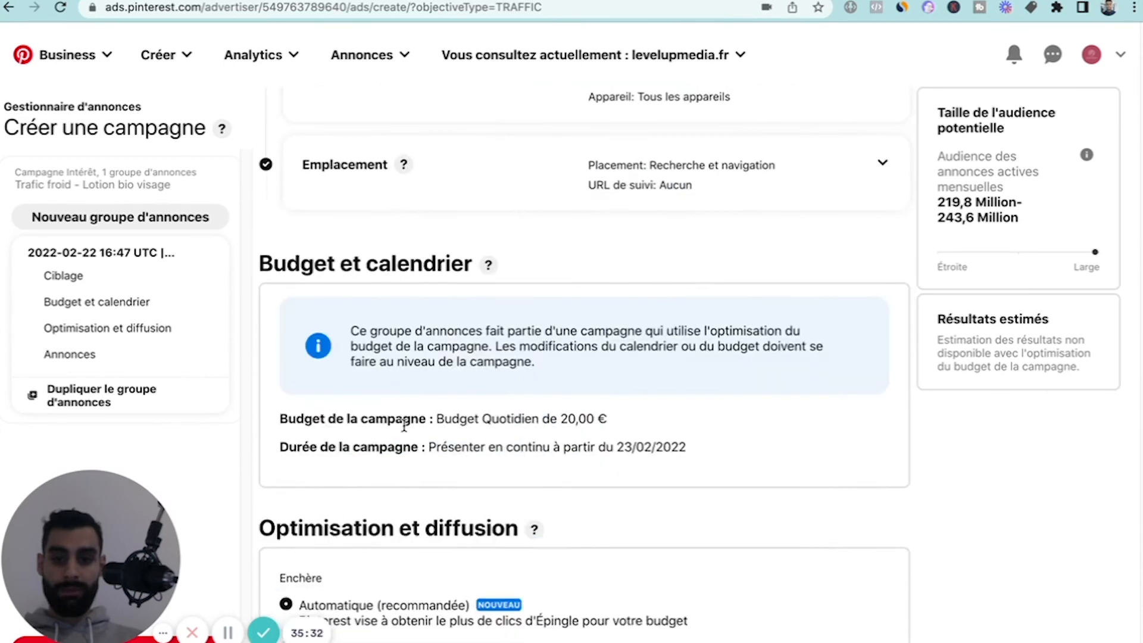
pyautogui.scroll(-4, 404, 432)
pyautogui.scroll(12, 522, 335)
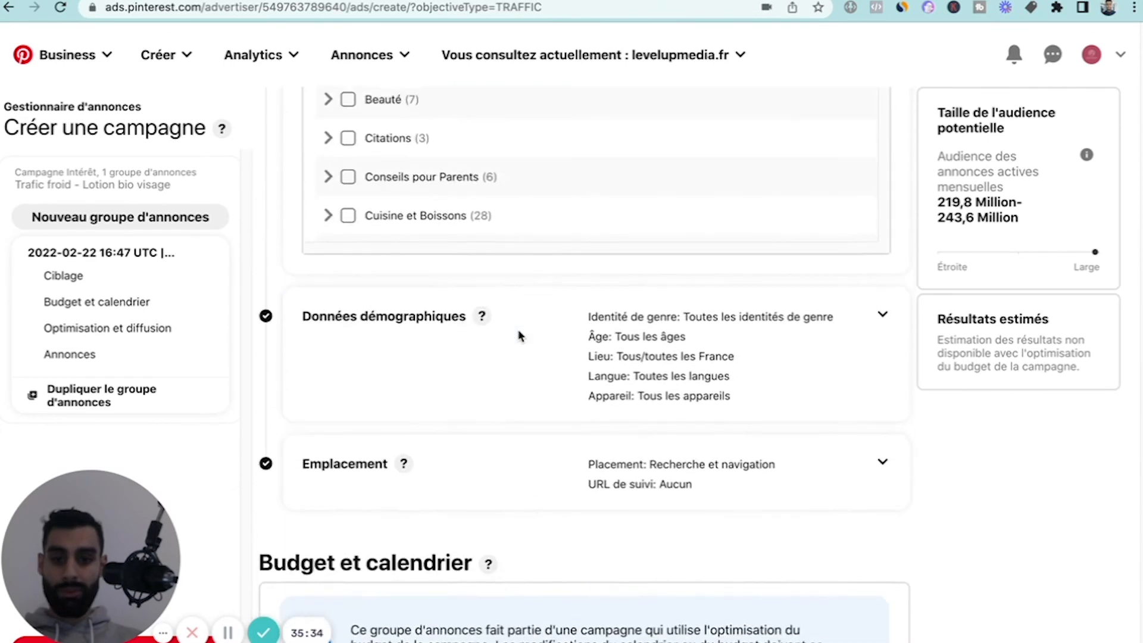
pyautogui.scroll(6, 520, 336)
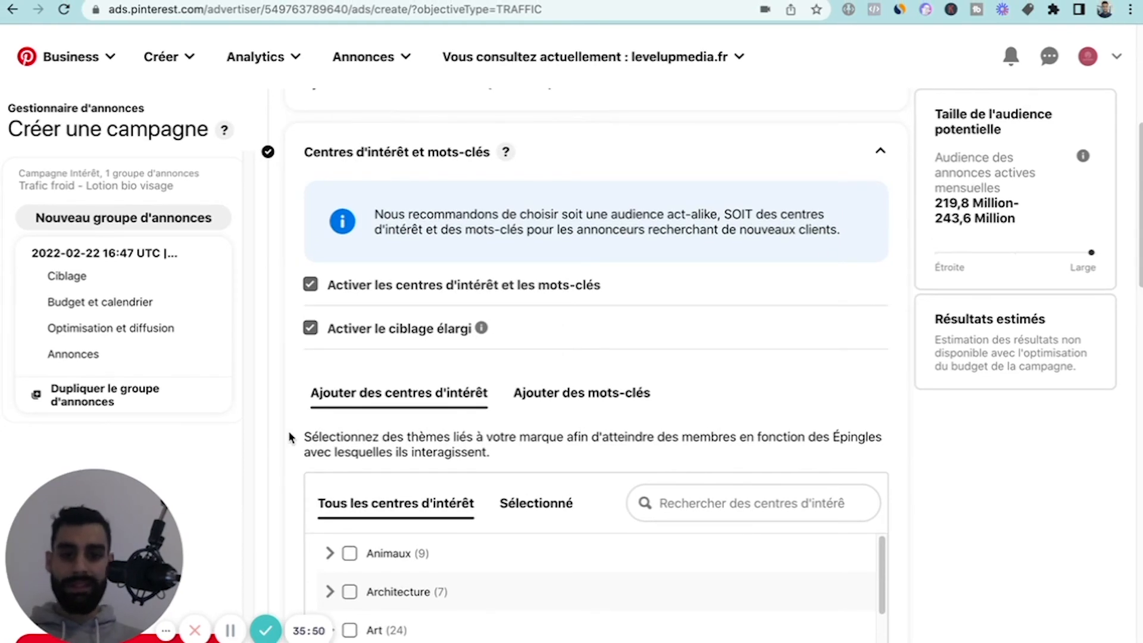
pyautogui.click(311, 328)
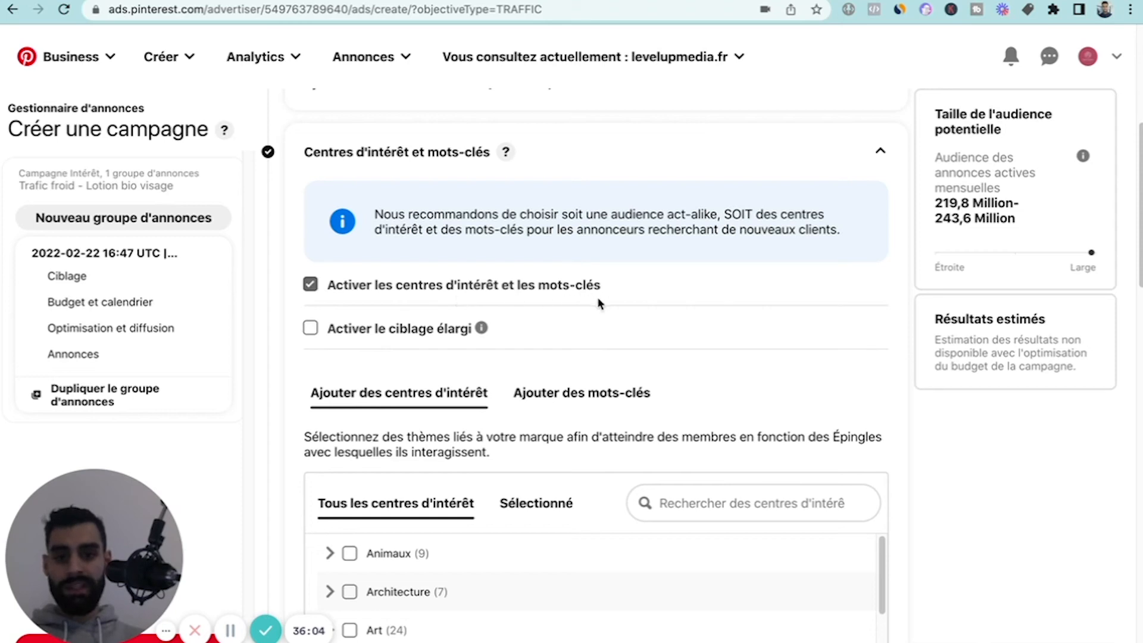
# Examine the full list of interest categories available for targeting the ad group.
pyautogui.scroll(-2, 434, 414)
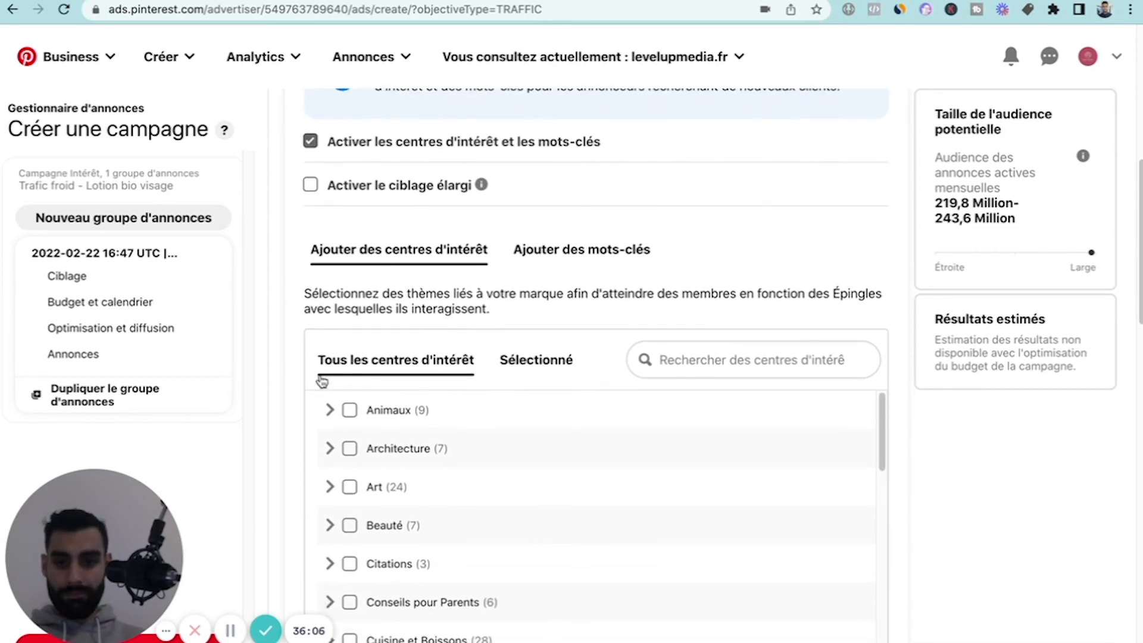
pyautogui.scroll(-1, 250, 438)
pyautogui.scroll(-6, 370, 441)
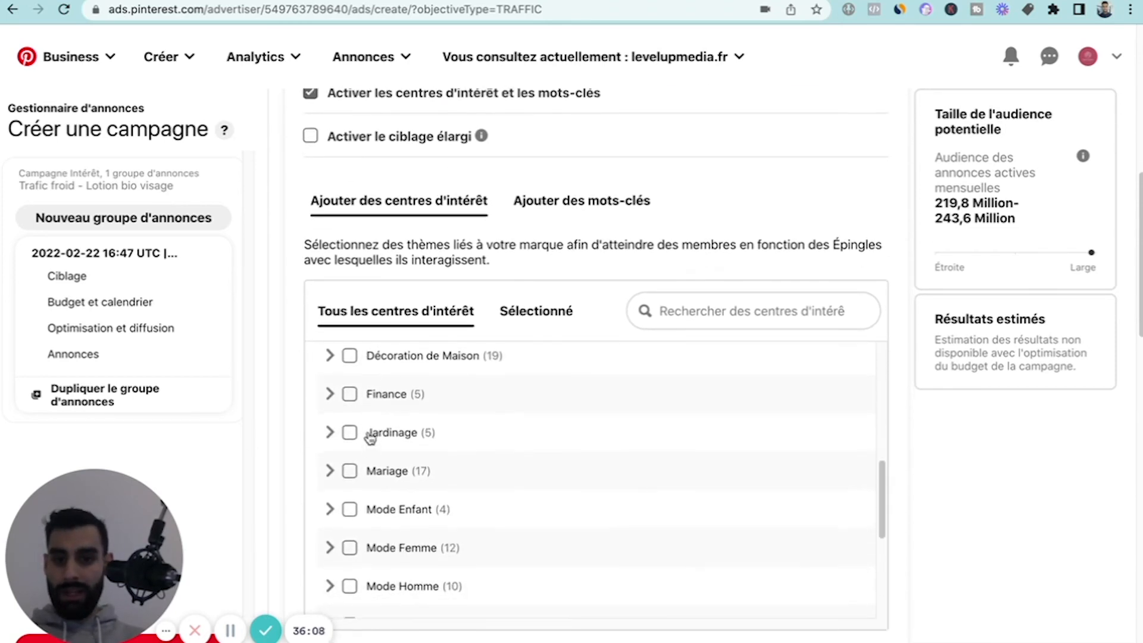
pyautogui.scroll(6, 372, 417)
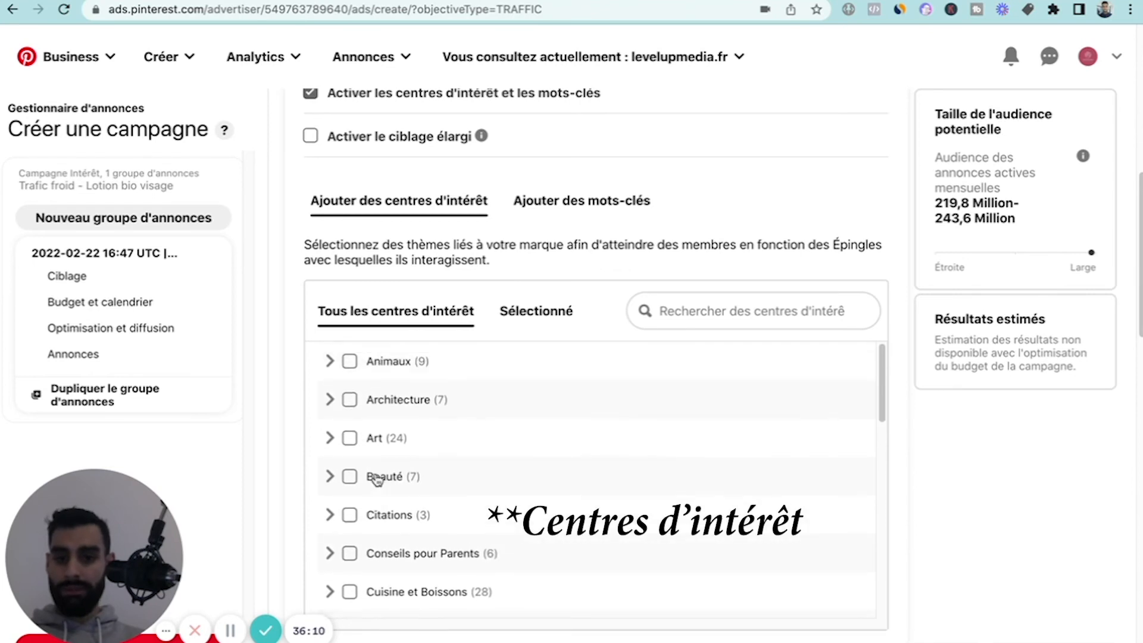
pyautogui.scroll(-2, 376, 479)
pyautogui.scroll(-9, 390, 397)
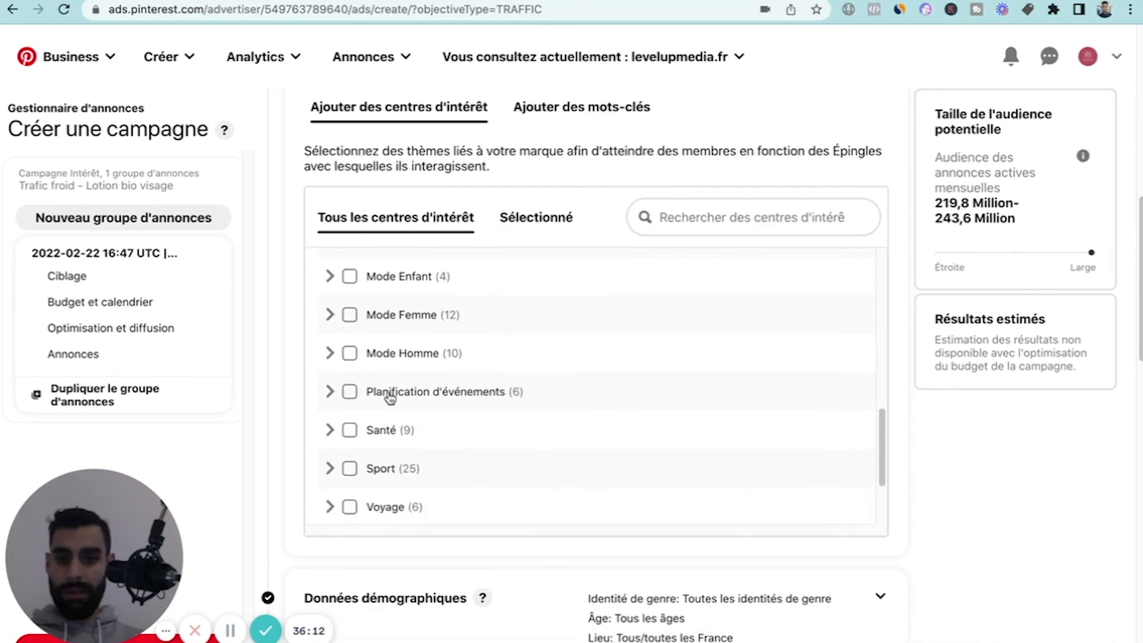
pyautogui.scroll(-3, 390, 397)
pyautogui.scroll(1, 280, 367)
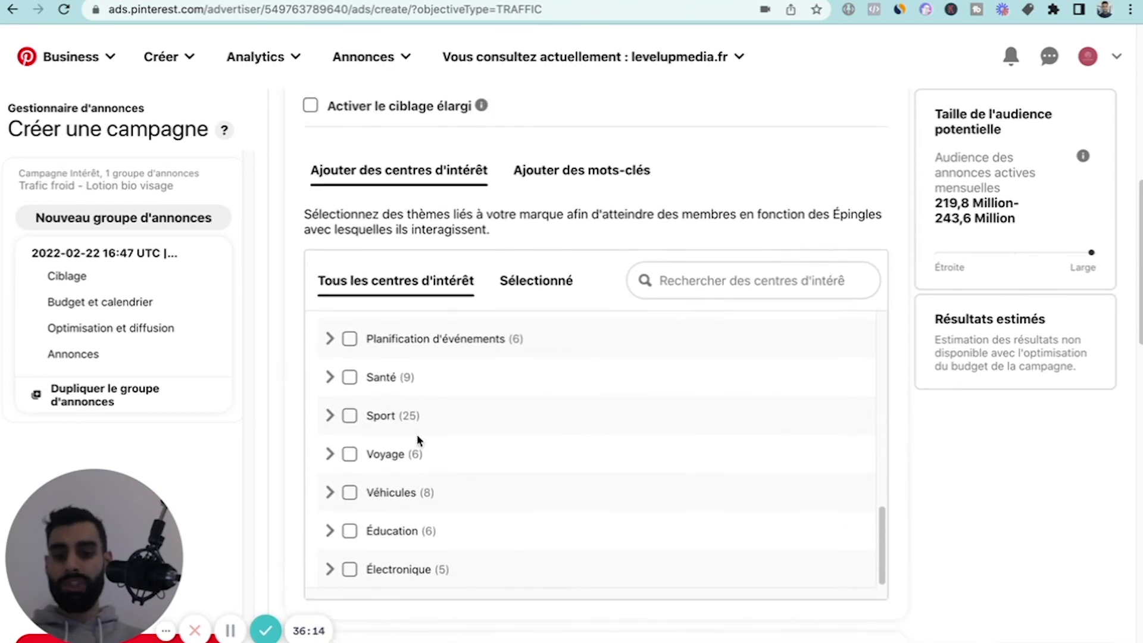
pyautogui.scroll(10, 416, 436)
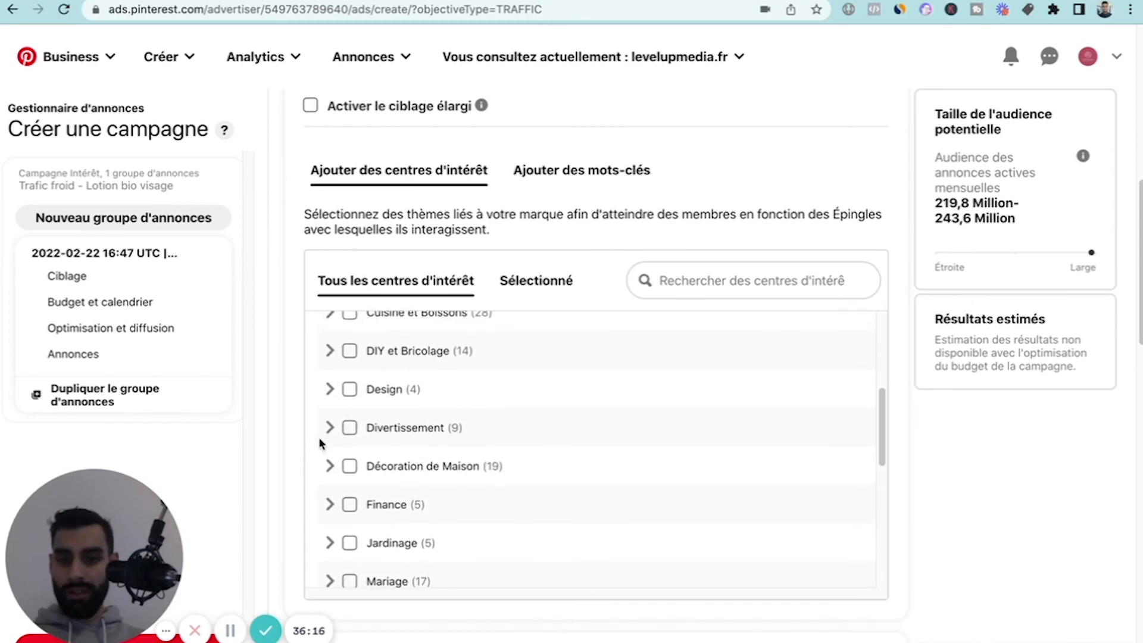
pyautogui.scroll(4, 319, 443)
pyautogui.scroll(1, 295, 396)
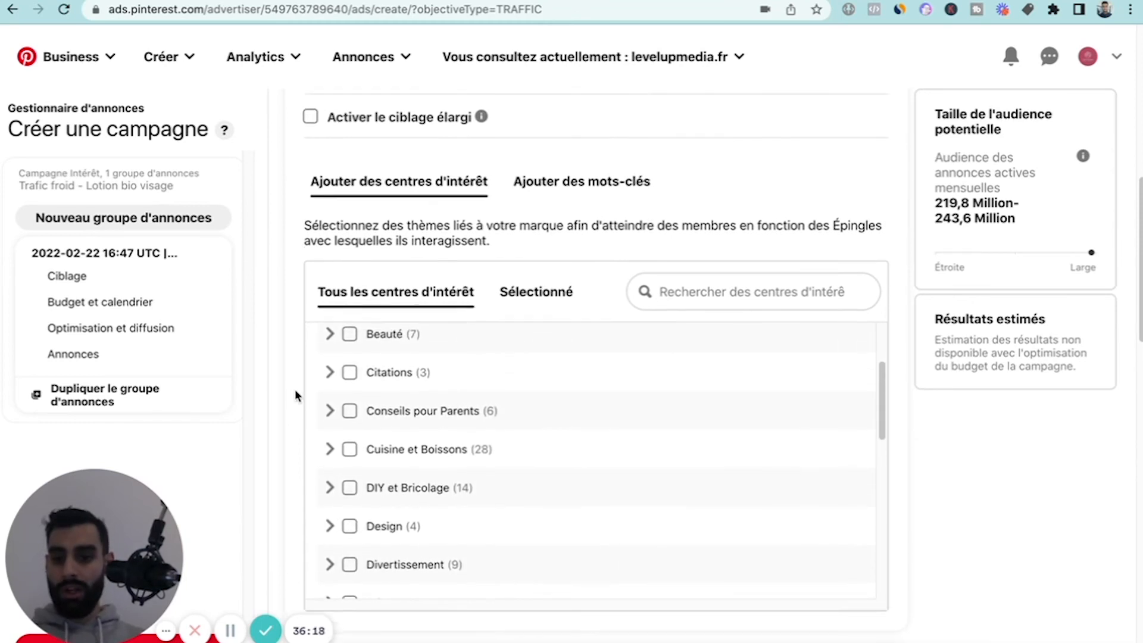
pyautogui.scroll(1, 295, 395)
pyautogui.scroll(-2, 265, 370)
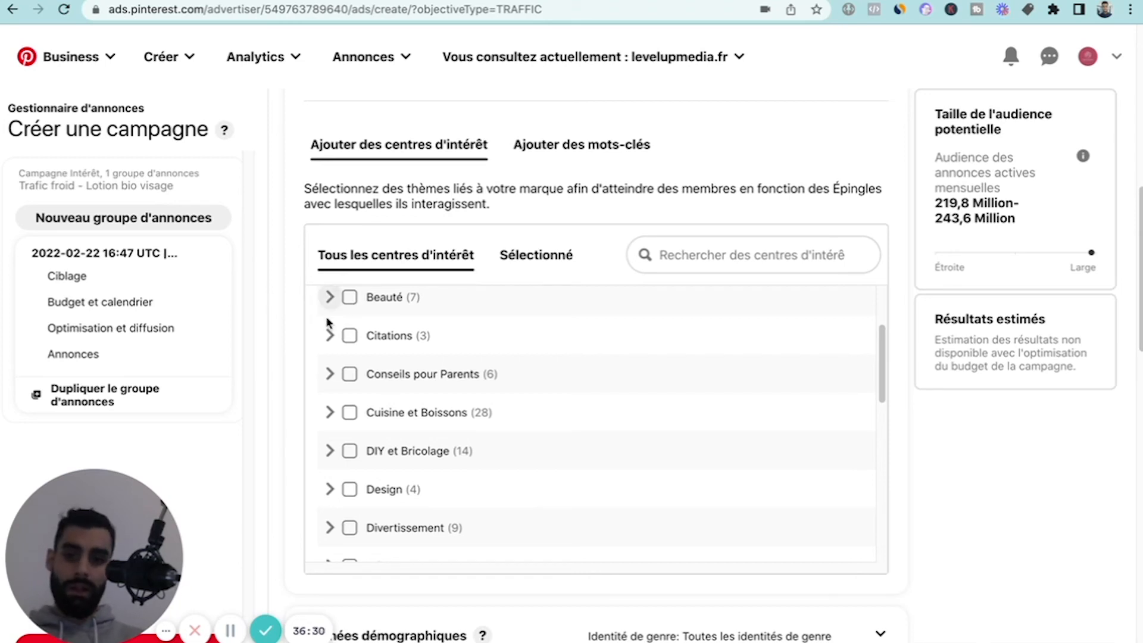
pyautogui.scroll(1, 303, 352)
pyautogui.scroll(2, 288, 374)
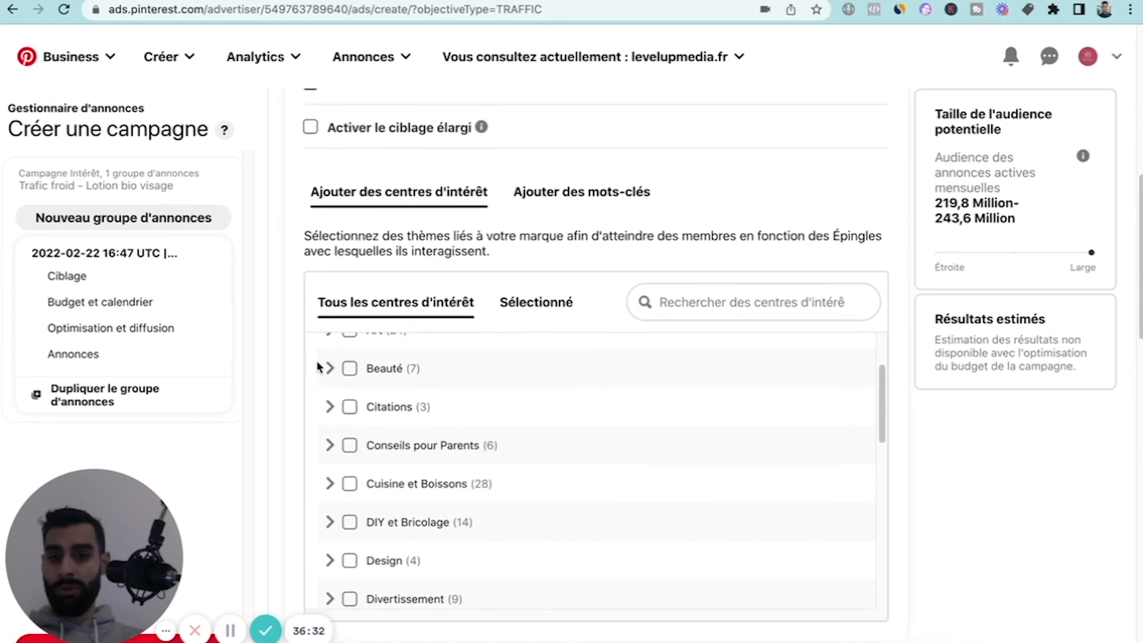
pyautogui.scroll(3, 373, 348)
pyautogui.scroll(1, 306, 352)
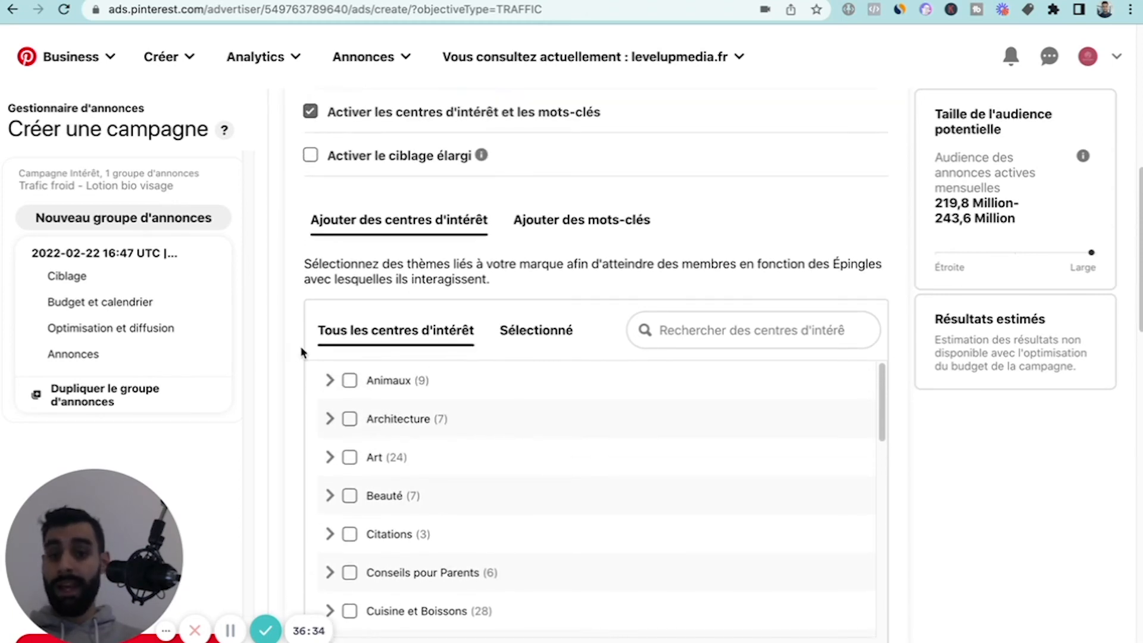
pyautogui.scroll(-3, 268, 345)
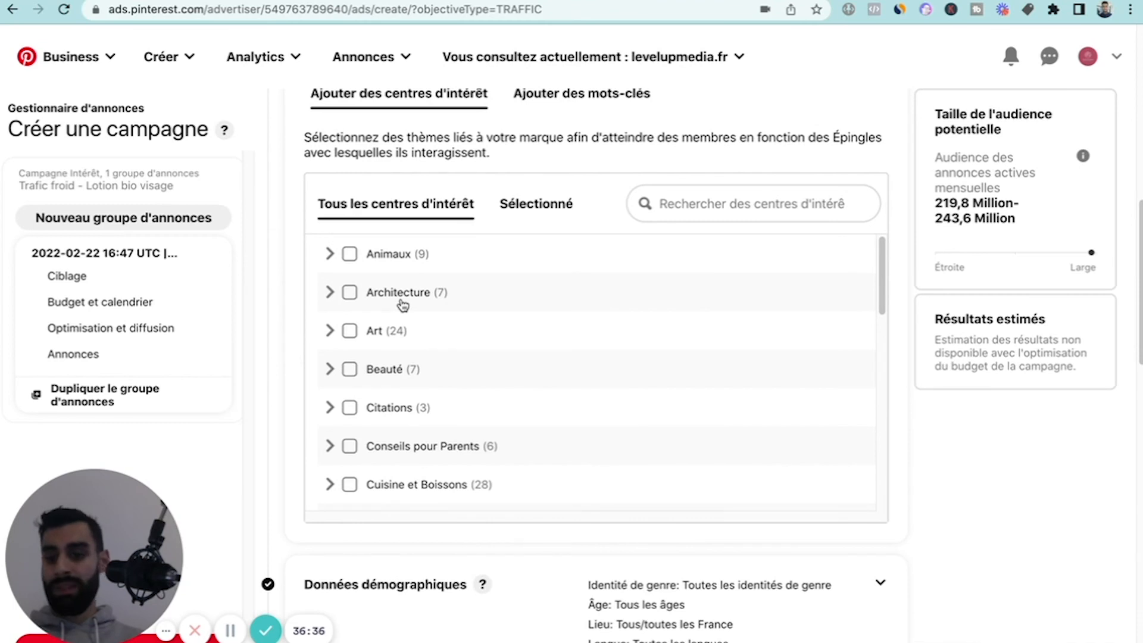
pyautogui.scroll(1, 400, 301)
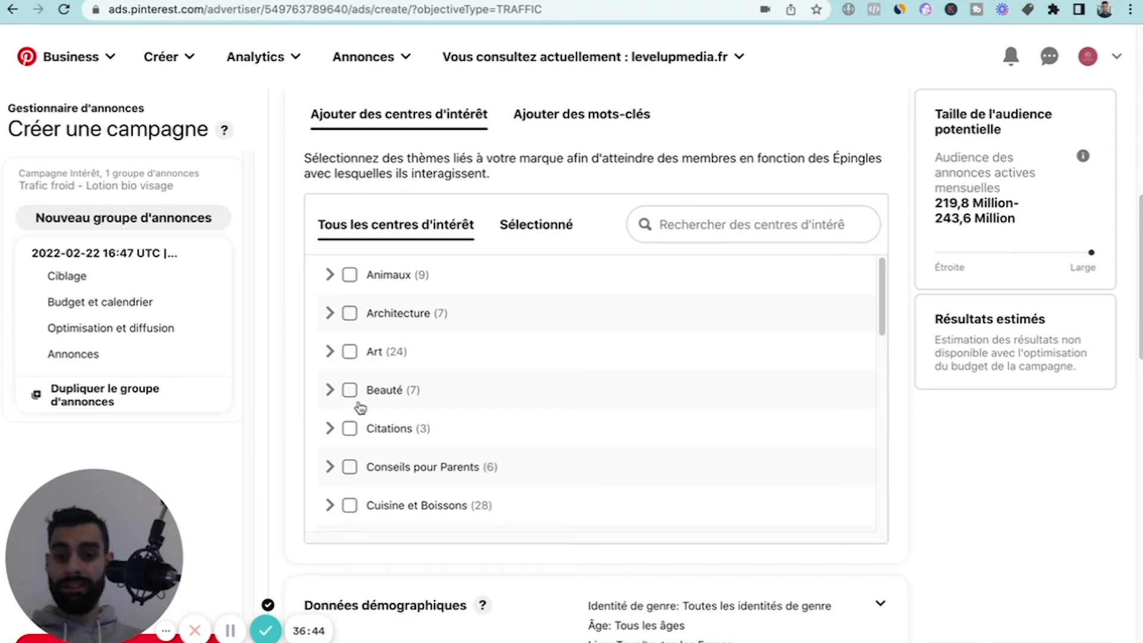
pyautogui.scroll(-2, 355, 428)
pyautogui.scroll(1, 350, 411)
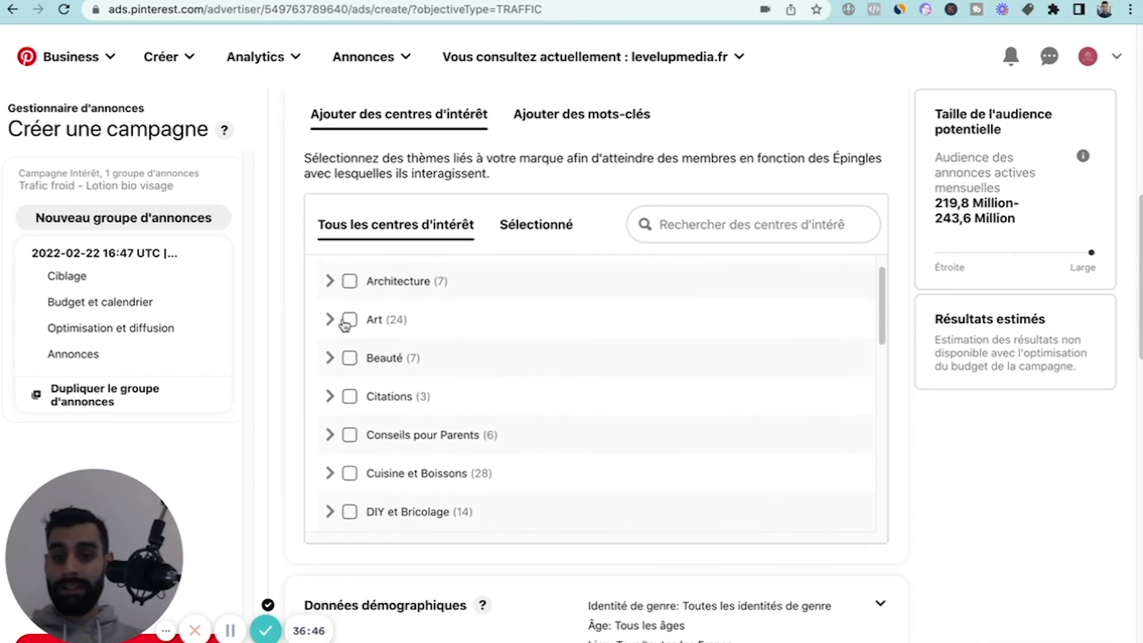
pyautogui.scroll(1, 345, 324)
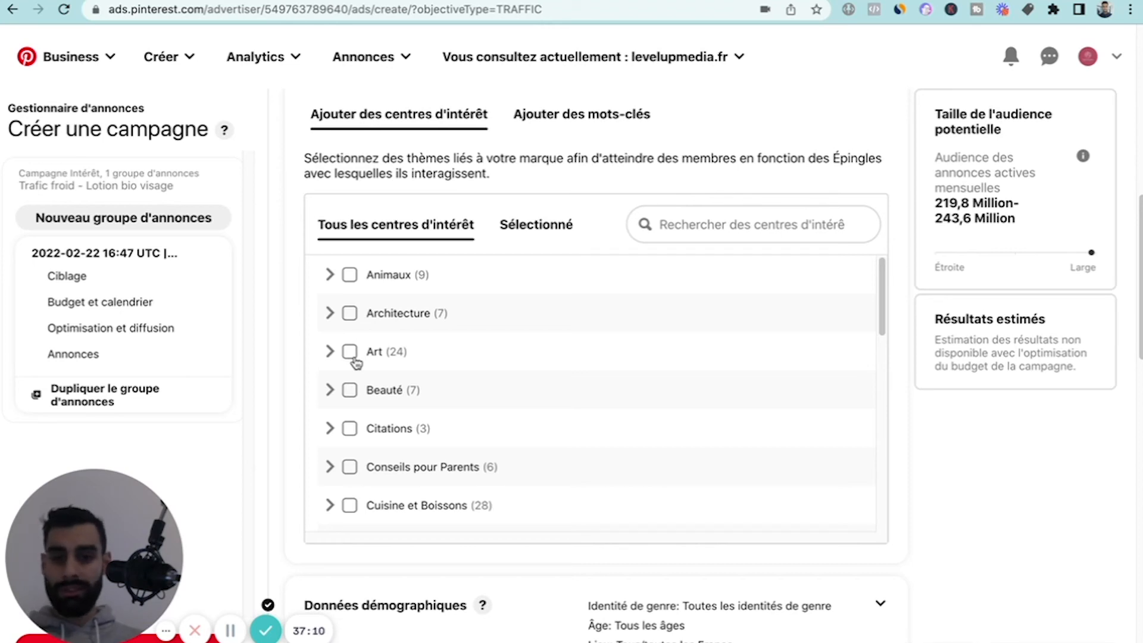
pyautogui.scroll(-3, 355, 363)
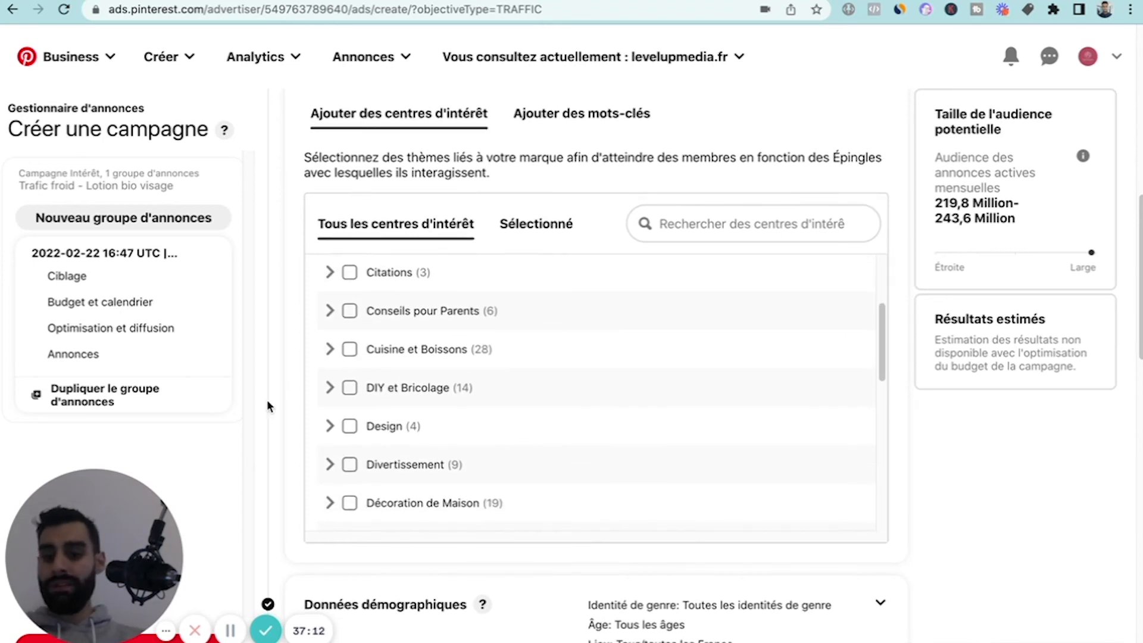
pyautogui.scroll(-1, 266, 399)
pyautogui.scroll(1, 270, 357)
pyautogui.scroll(-5, 380, 417)
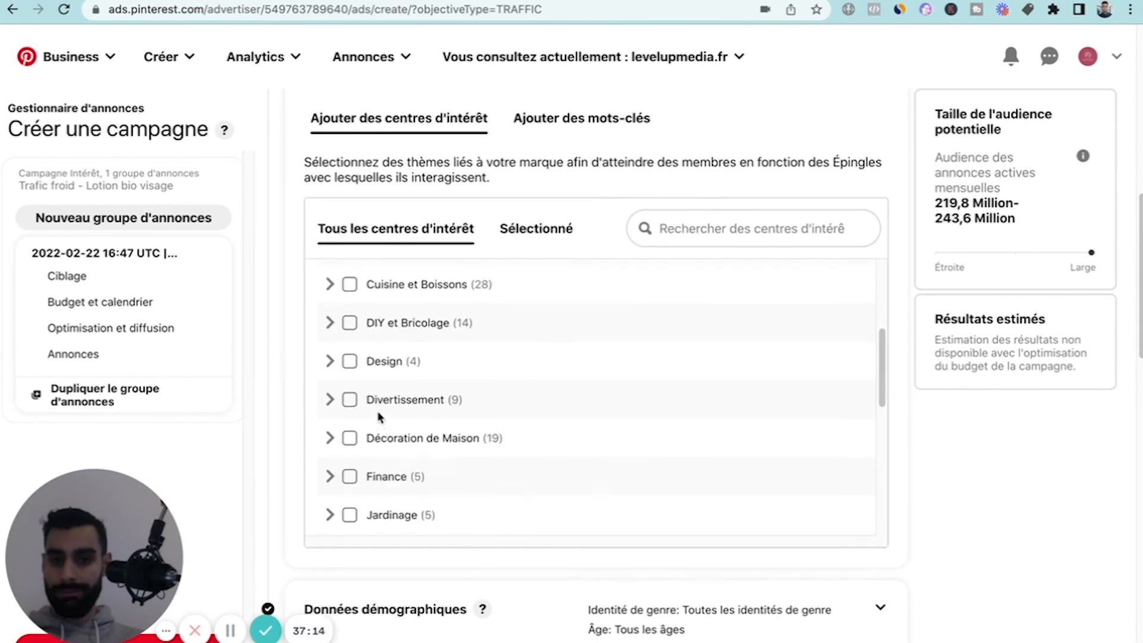
pyautogui.scroll(-5, 380, 417)
pyautogui.scroll(4, 346, 396)
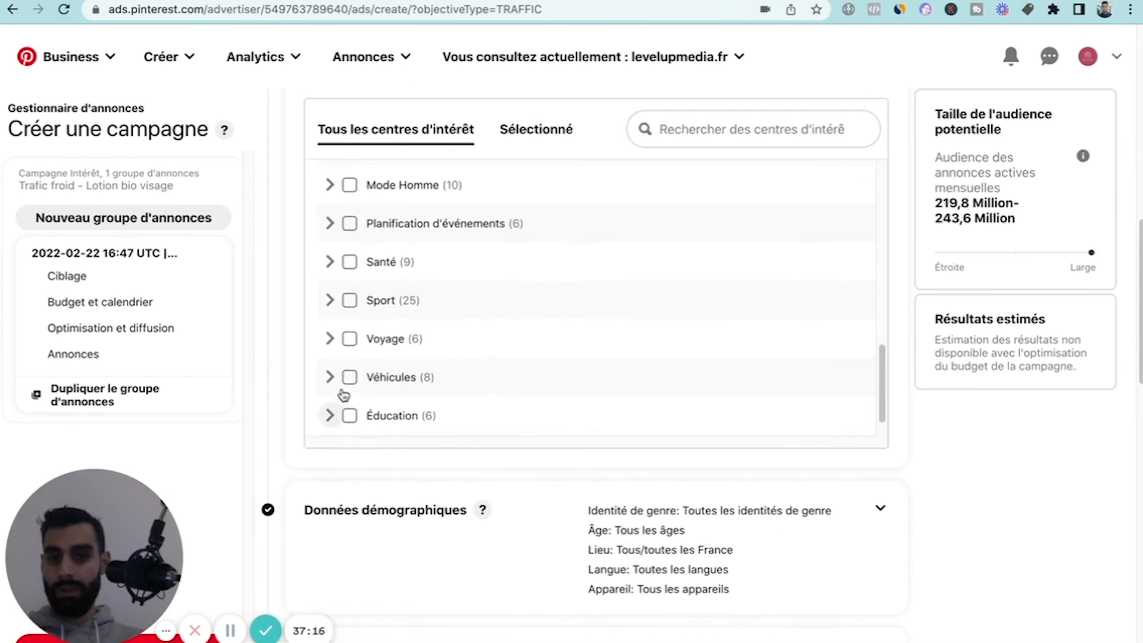
pyautogui.scroll(1, 271, 344)
pyautogui.scroll(6, 363, 321)
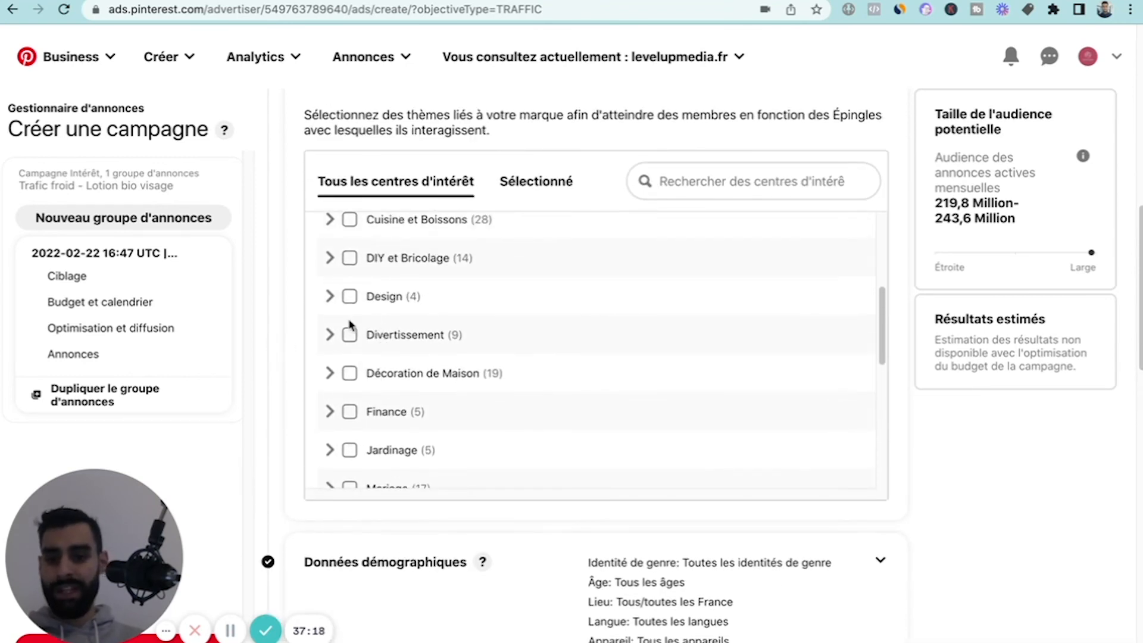
pyautogui.scroll(1, 270, 326)
pyautogui.scroll(1, 345, 373)
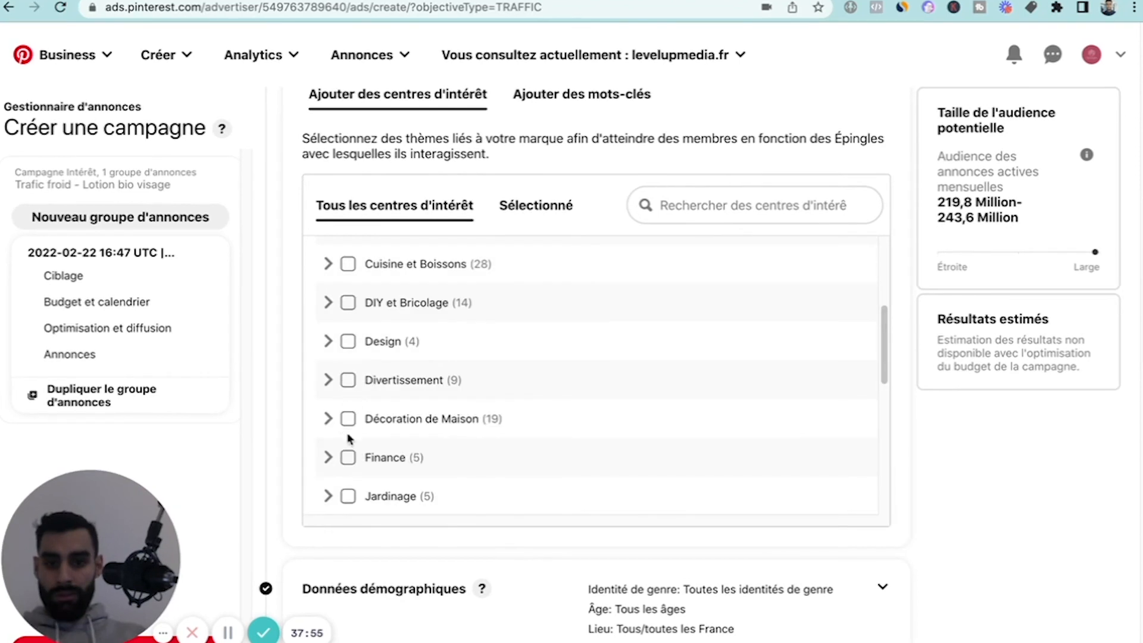
# Add the "Beauté" category to the ad group's targeted interests.
pyautogui.scroll(-2, 350, 437)
pyautogui.scroll(3, 350, 437)
pyautogui.scroll(3, 350, 438)
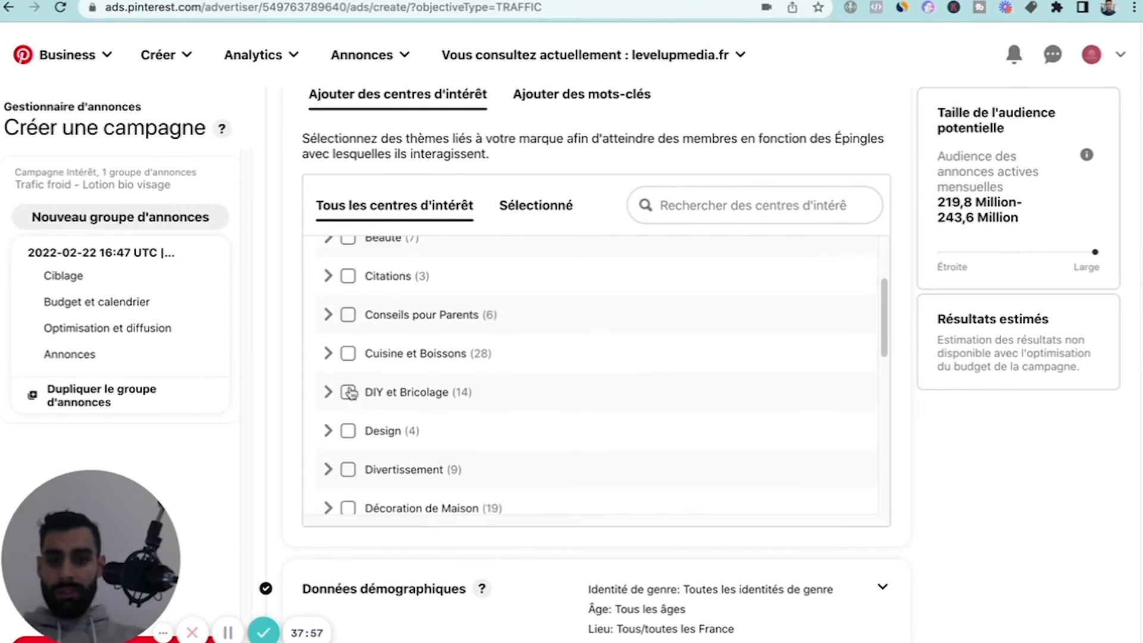
pyautogui.click(348, 300)
pyautogui.scroll(1, 345, 387)
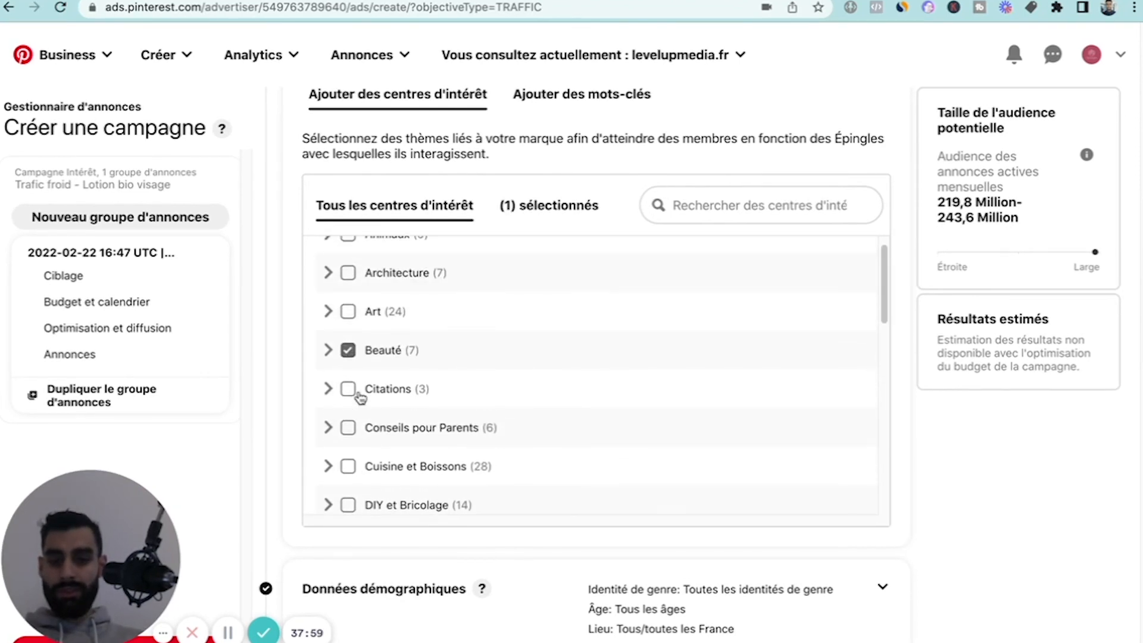
# Add the "Mode Femme" category to the ad group's targeted interests.
pyautogui.scroll(-4, 362, 437)
pyautogui.scroll(-5, 361, 438)
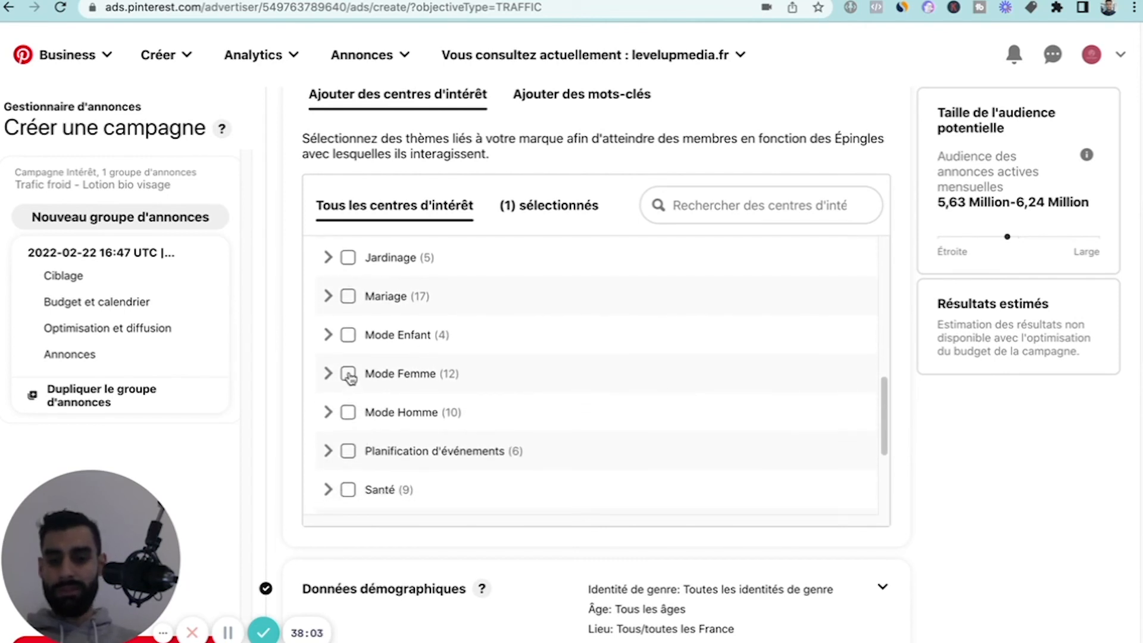
pyautogui.scroll(-1, 351, 381)
pyautogui.scroll(2, 355, 428)
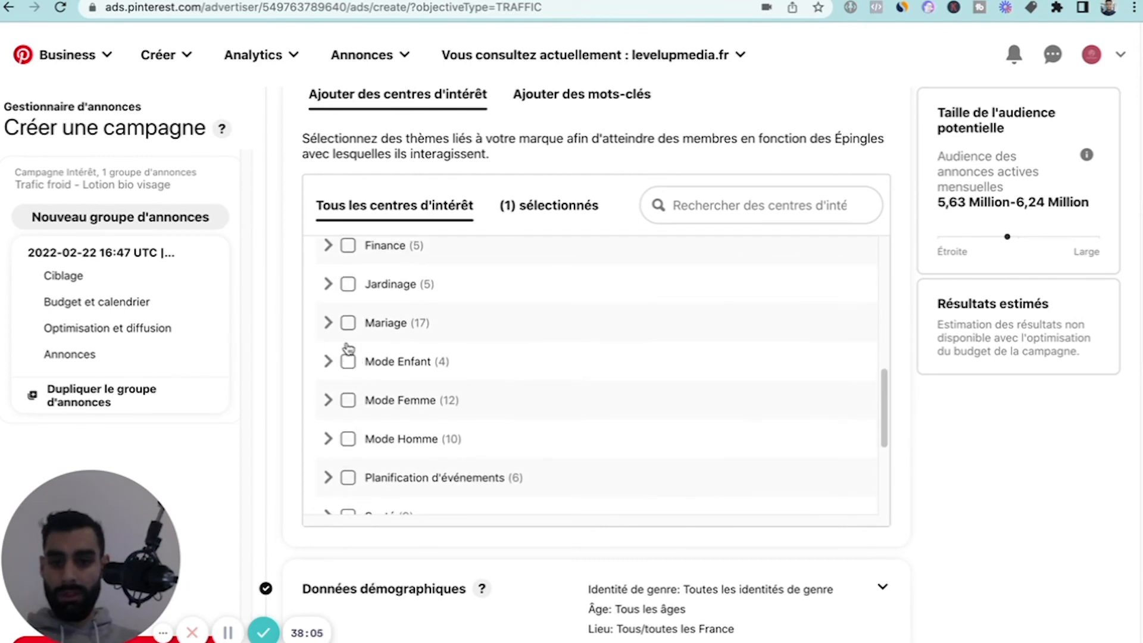
pyautogui.click(350, 362)
pyautogui.click(350, 361)
pyautogui.click(347, 400)
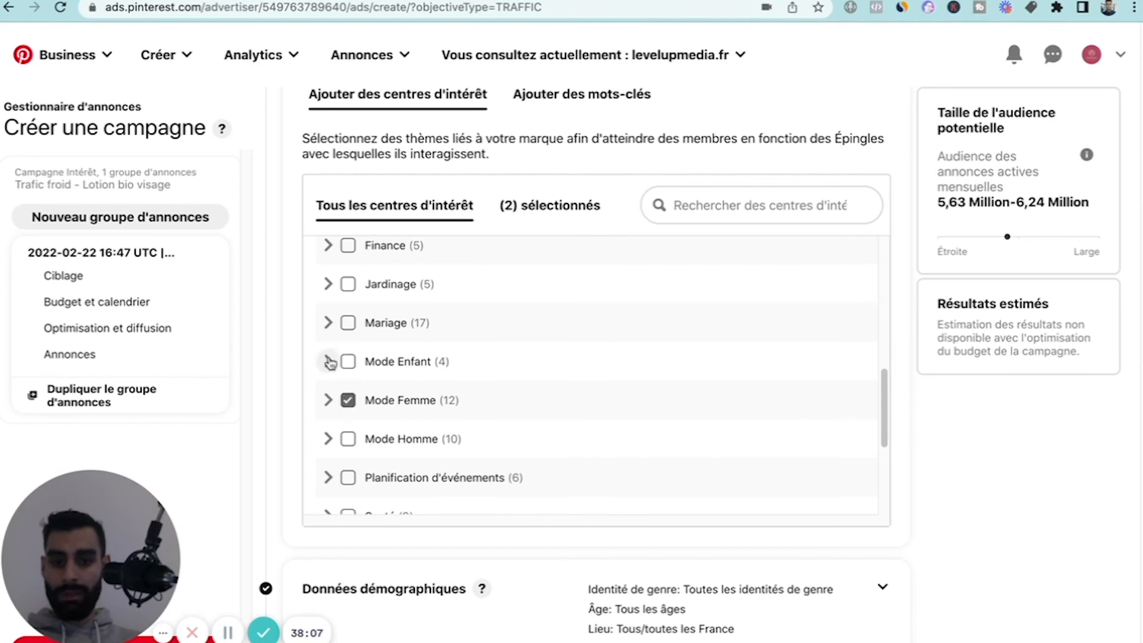
pyautogui.scroll(5, 335, 307)
pyautogui.scroll(1, 335, 306)
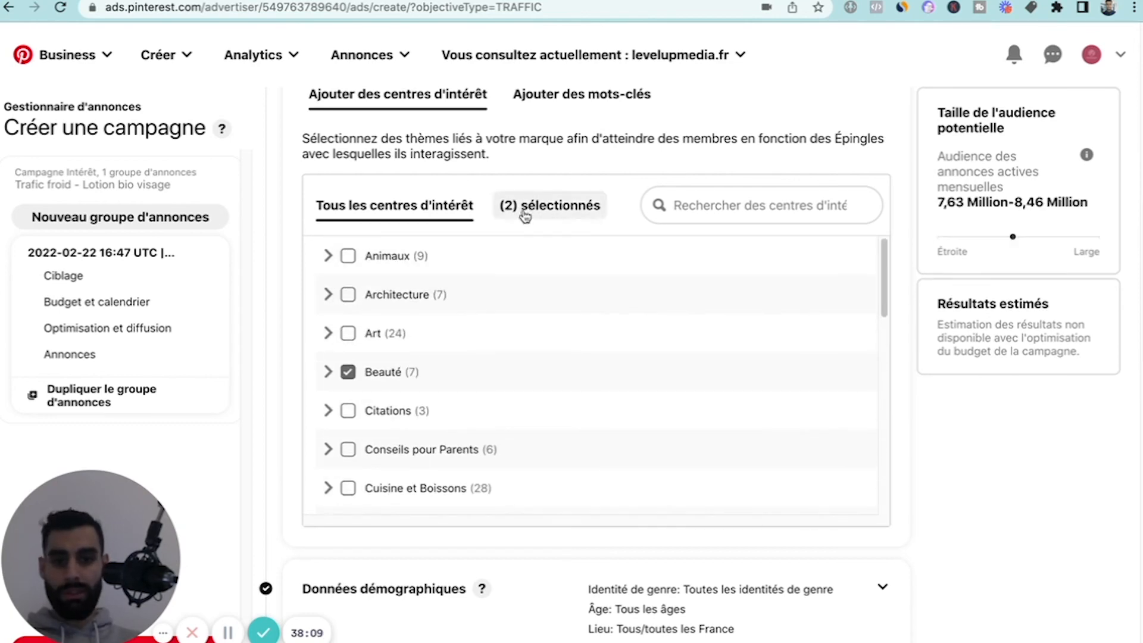
# Switch from interest targeting to adding keywords and enter "Lotion visage" as the first keyword.
pyautogui.scroll(2, 523, 212)
pyautogui.click(542, 197)
pyautogui.scroll(-1, 375, 368)
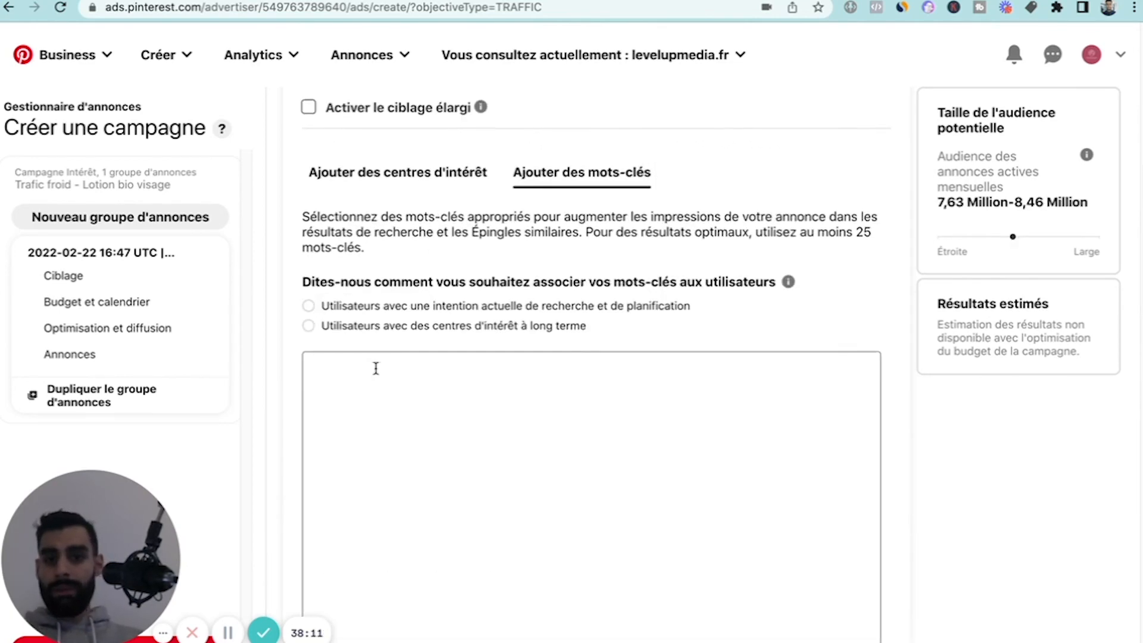
pyautogui.click(397, 332)
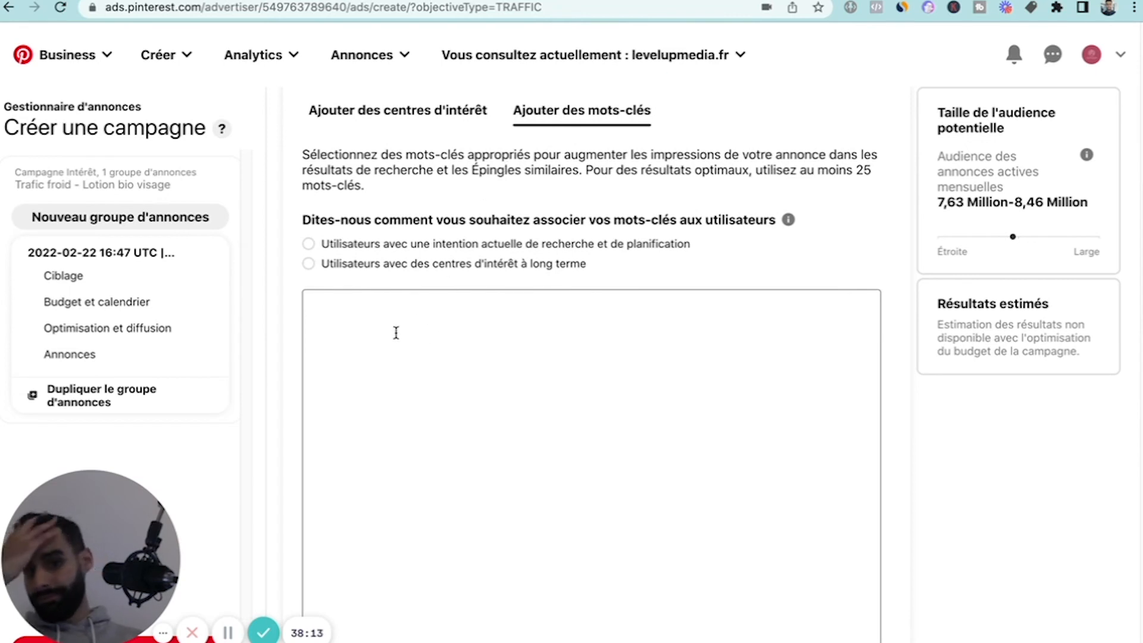
pyautogui.scroll(1, 397, 240)
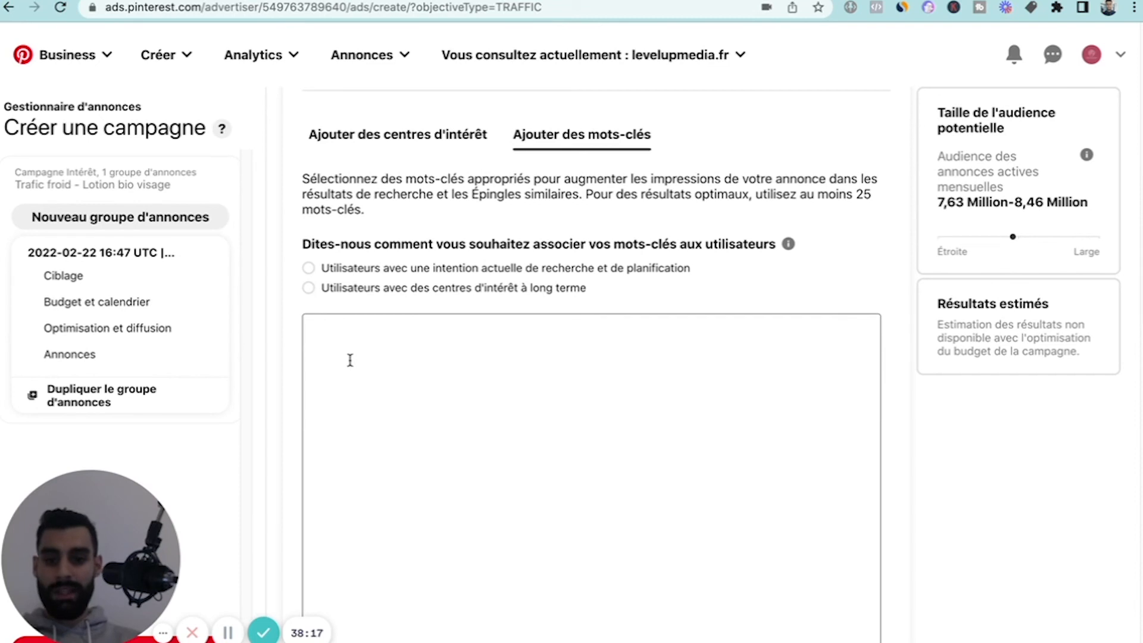
pyautogui.scroll(-1, 287, 307)
pyautogui.scroll(1, 288, 309)
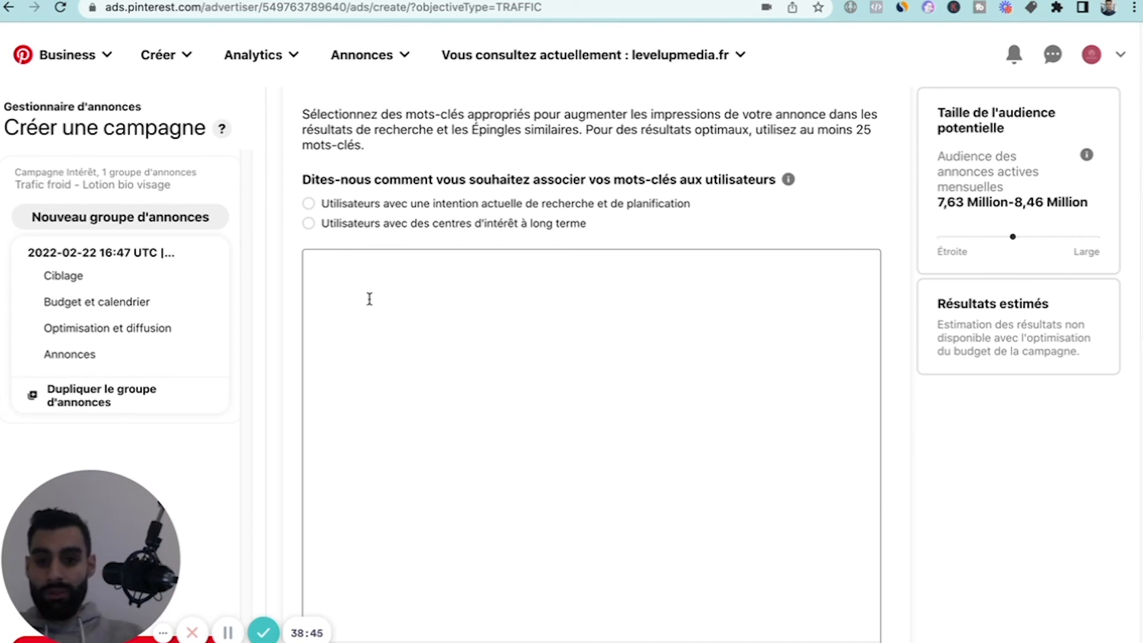
pyautogui.write('ION')
pyautogui.press('BackSpace')
pyautogui.press('BackSpace')
pyautogui.press('BackSpace')
pyautogui.press('BackSpace')
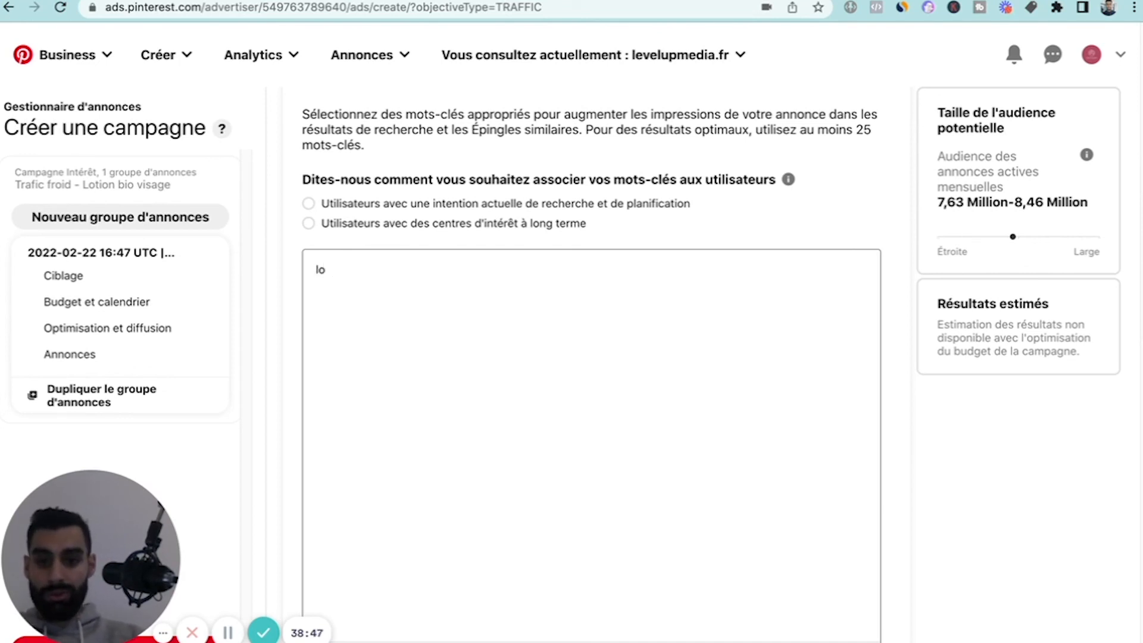
pyautogui.write('otion')
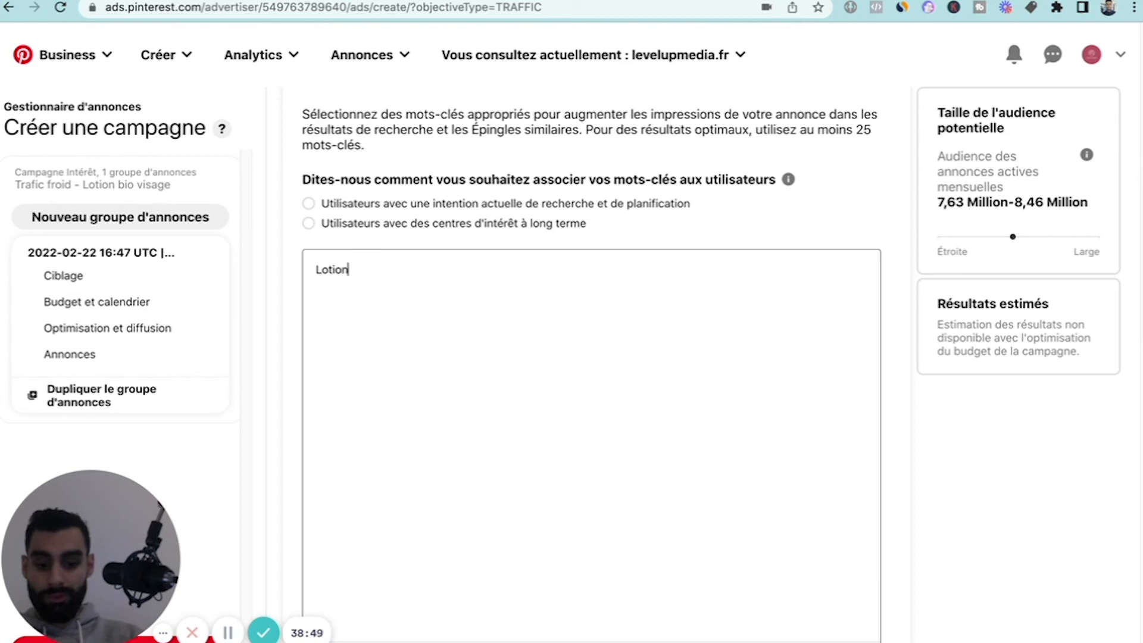
pyautogui.write(' visage')
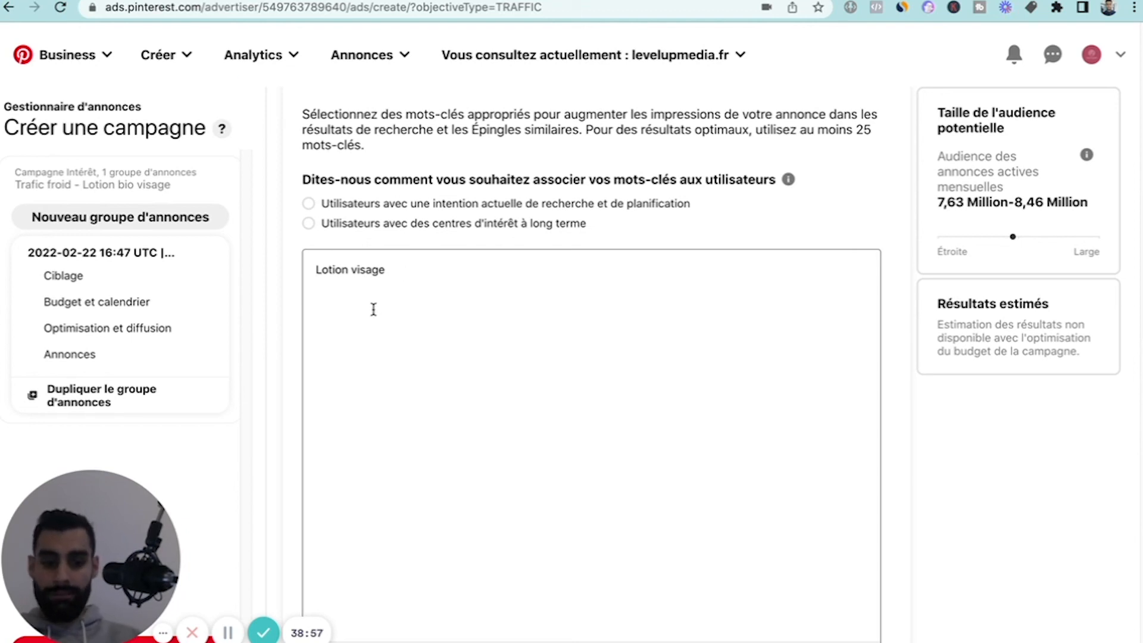
# Add "Lotion bio" on a new line as the second targeted keyword.
pyautogui.write('o')
pyautogui.press('BackSpace')
pyautogui.write('Lotio')
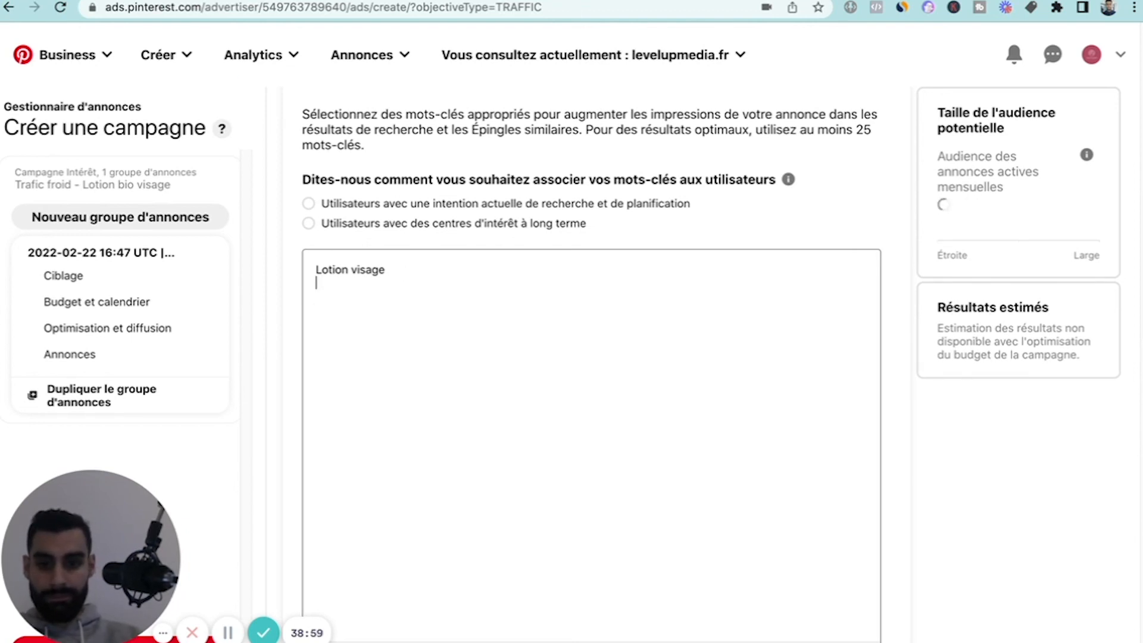
pyautogui.write('n bio')
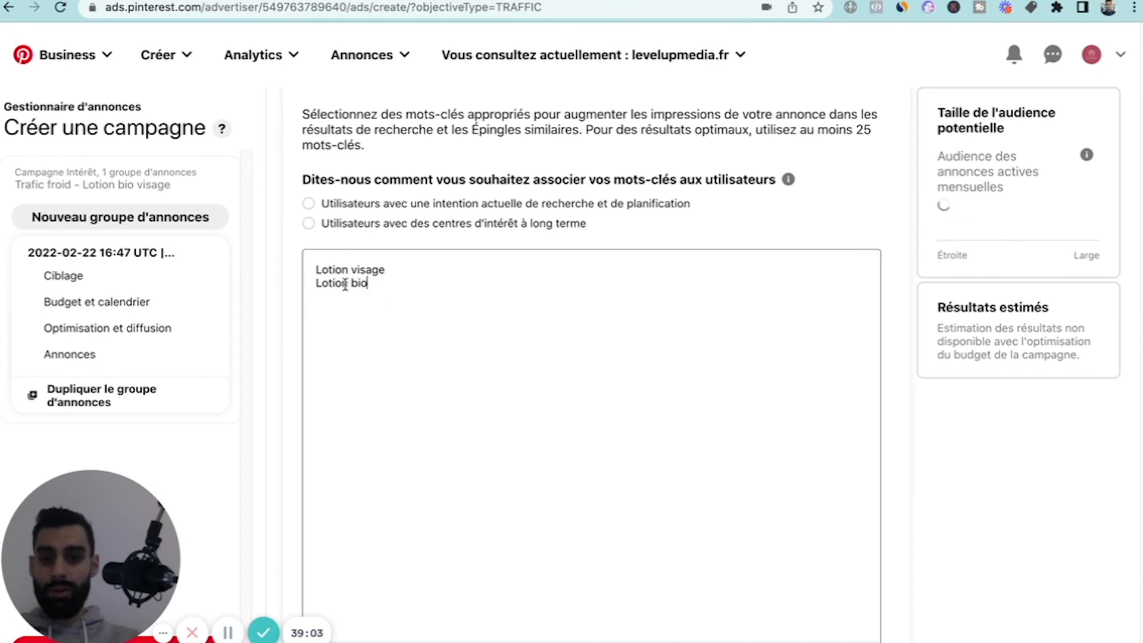
pyautogui.scroll(-2, 396, 493)
pyautogui.scroll(1, 396, 494)
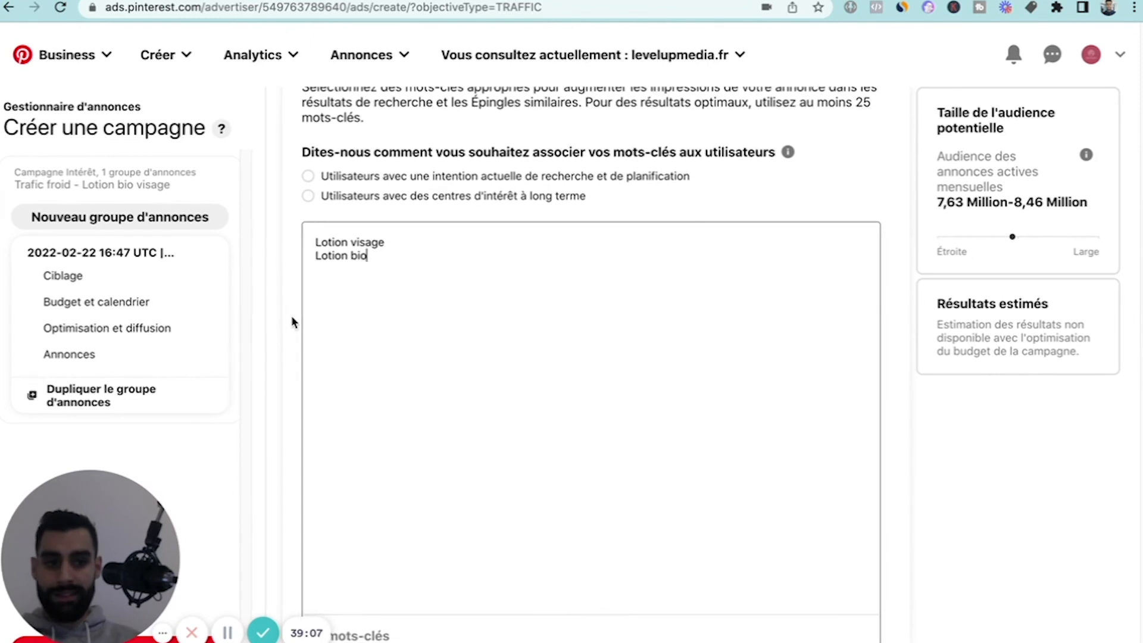
# Expand "Données démographiques" and review the gender, age, location, language and device targeting options.
pyautogui.scroll(1, 291, 317)
pyautogui.scroll(-4, 291, 317)
pyautogui.scroll(3, 291, 316)
pyautogui.scroll(3, 291, 322)
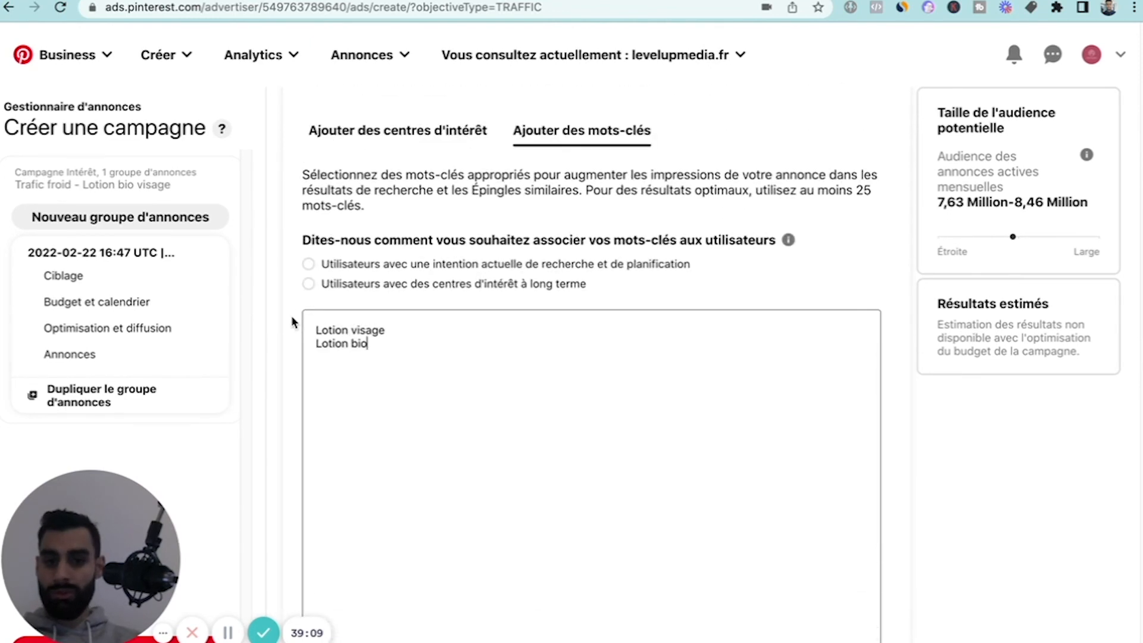
pyautogui.click(384, 175)
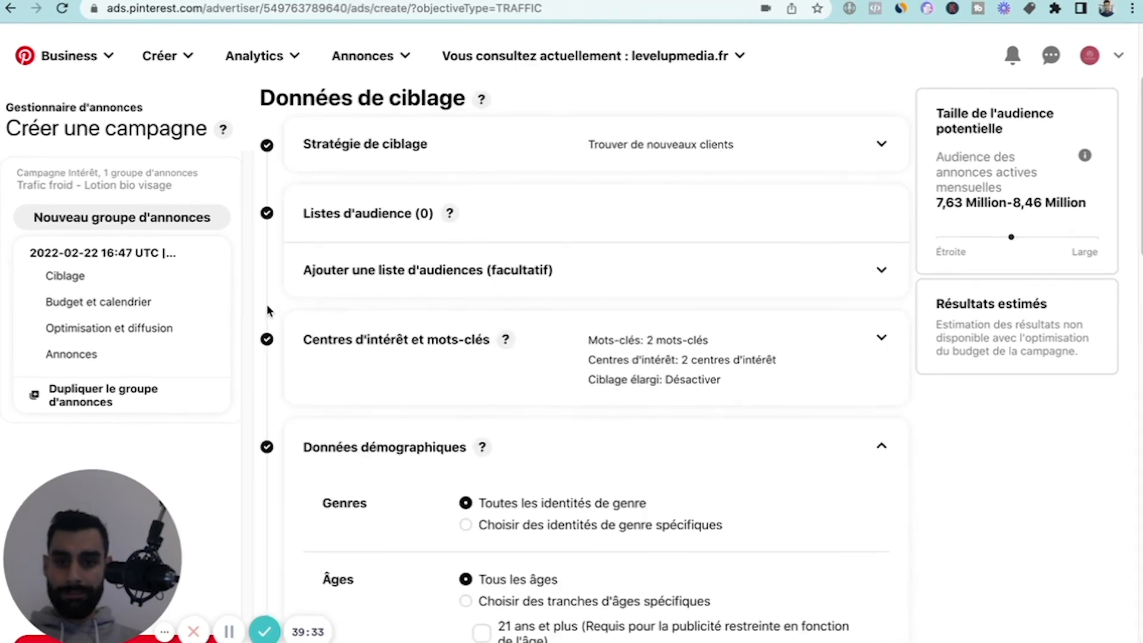
pyautogui.scroll(-3, 266, 305)
pyautogui.scroll(1, 263, 330)
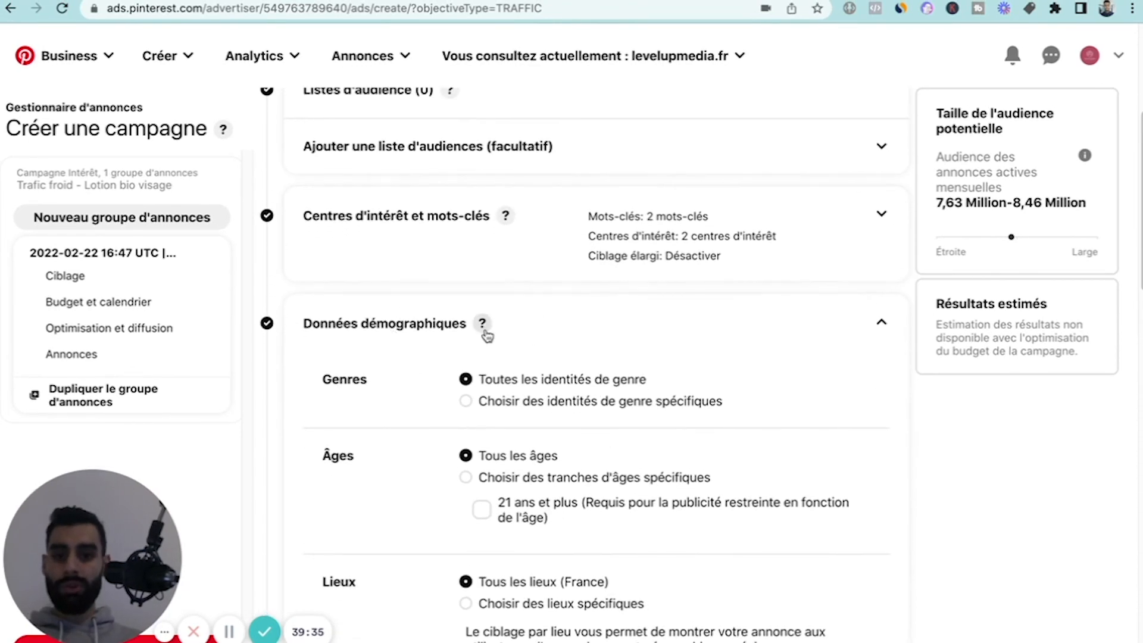
pyautogui.scroll(-3, 448, 338)
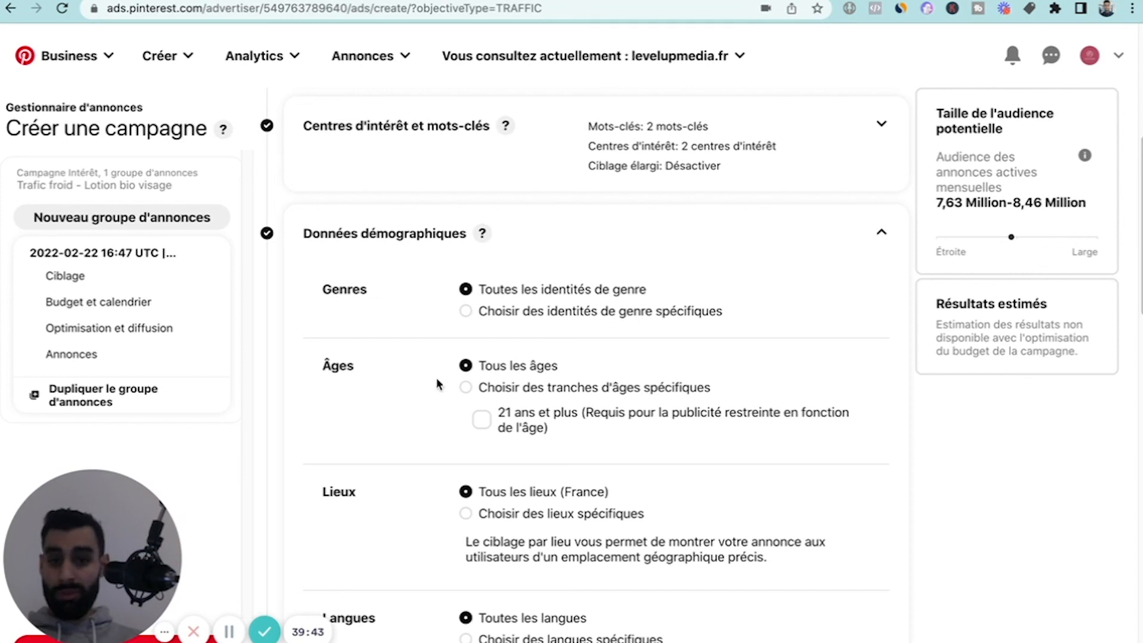
pyautogui.scroll(-3, 476, 387)
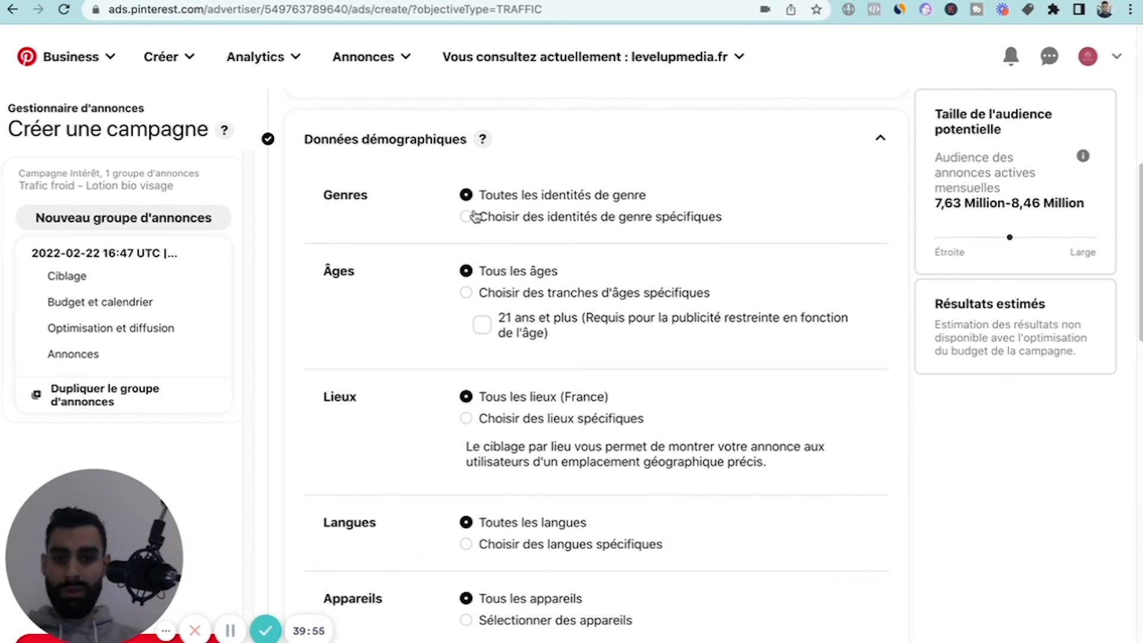
pyautogui.scroll(-1, 473, 216)
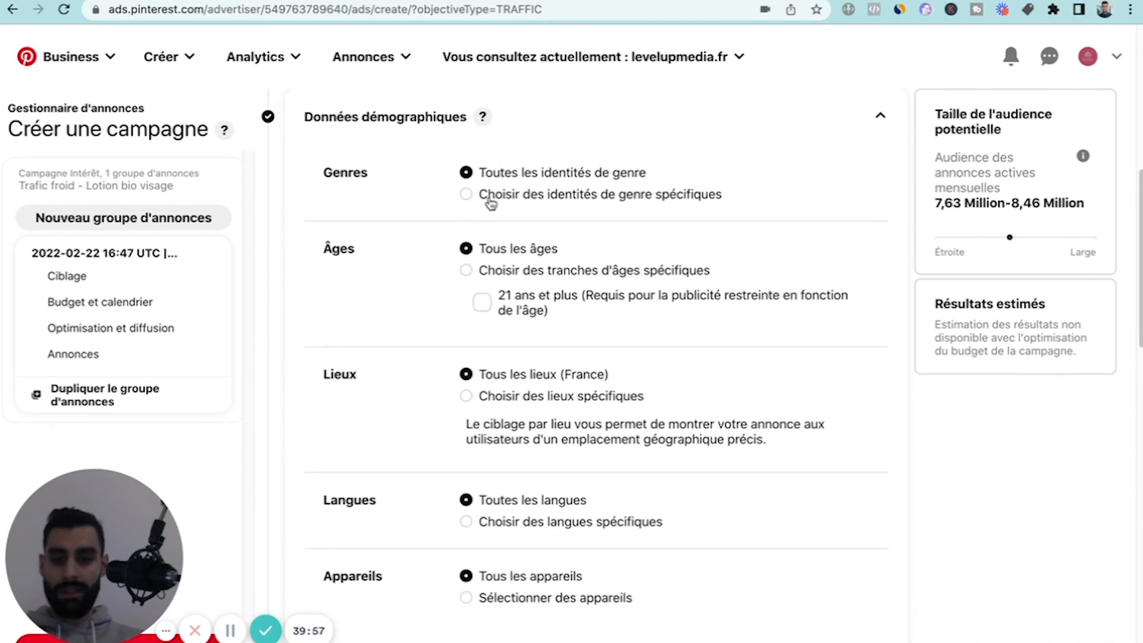
pyautogui.scroll(-1, 467, 374)
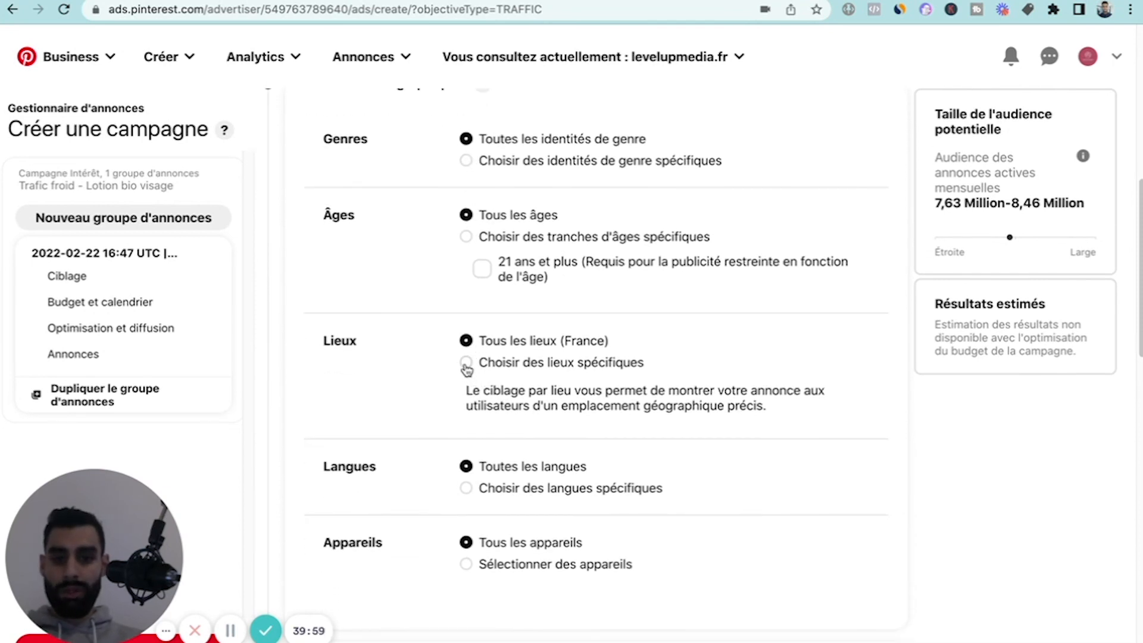
# Switch location targeting to specific places and select France as a target country.
pyautogui.click(467, 364)
pyautogui.scroll(-5, 607, 370)
pyautogui.click(556, 358)
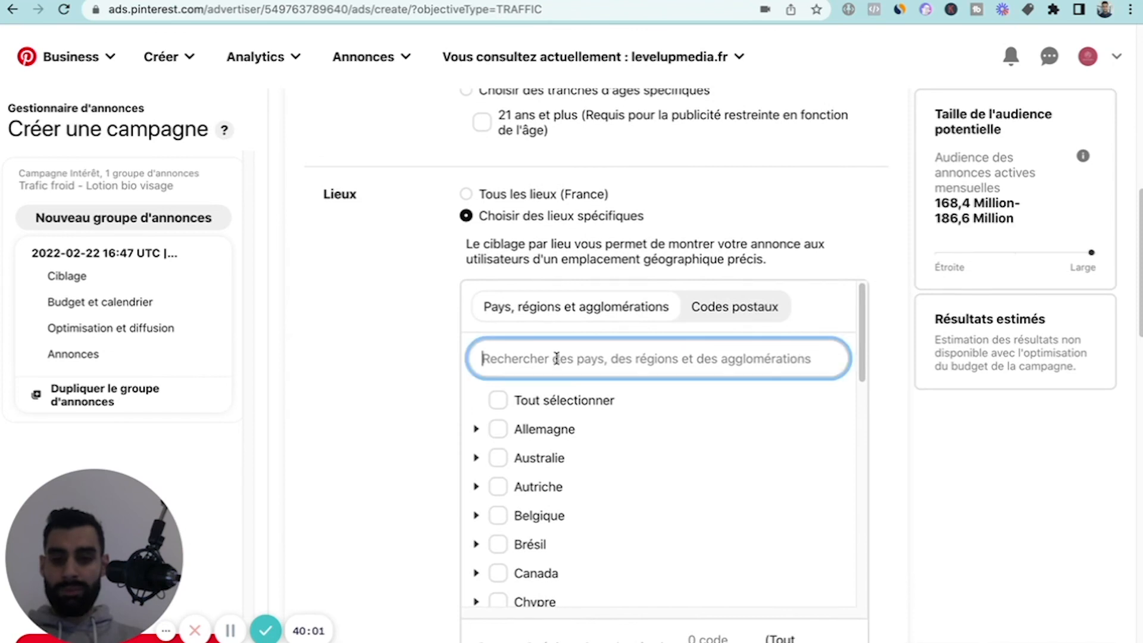
pyautogui.write('Fra')
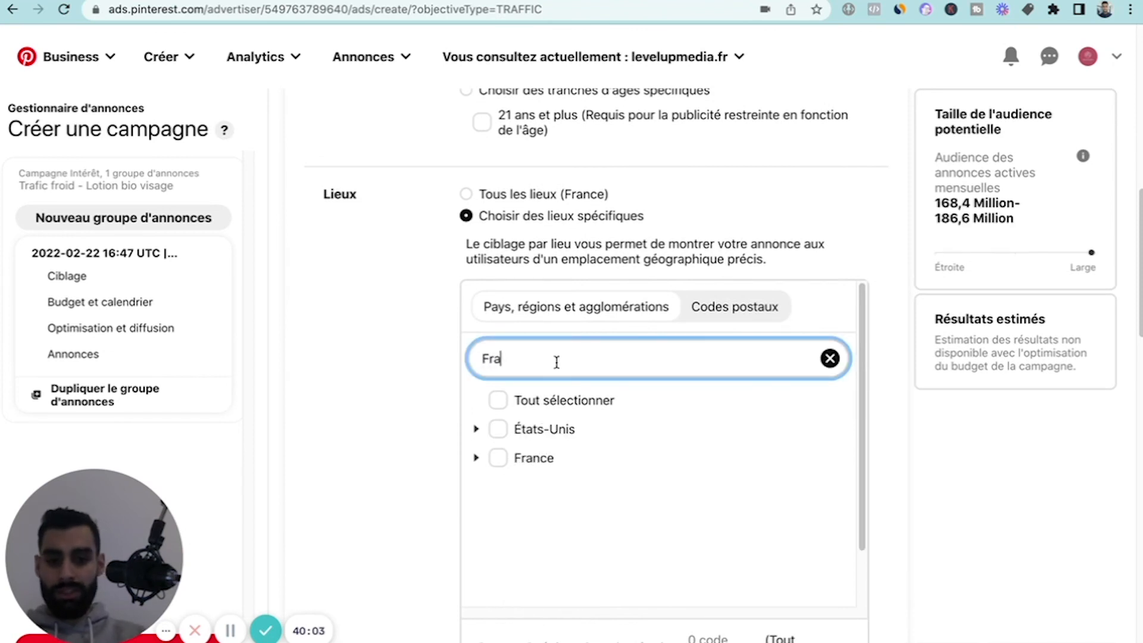
pyautogui.click(506, 470)
# Add Belgique and Suisse to the targeted countries and clear the location search.
pyautogui.doubleClick(510, 357)
pyautogui.press('BackSpace')
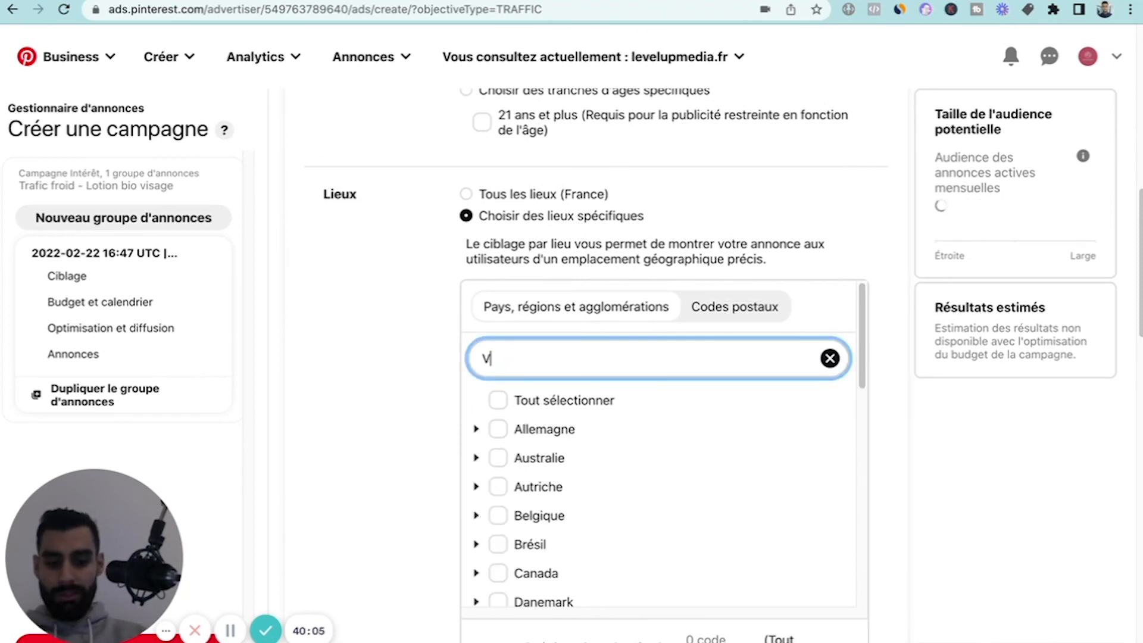
pyautogui.write('Belgiu')
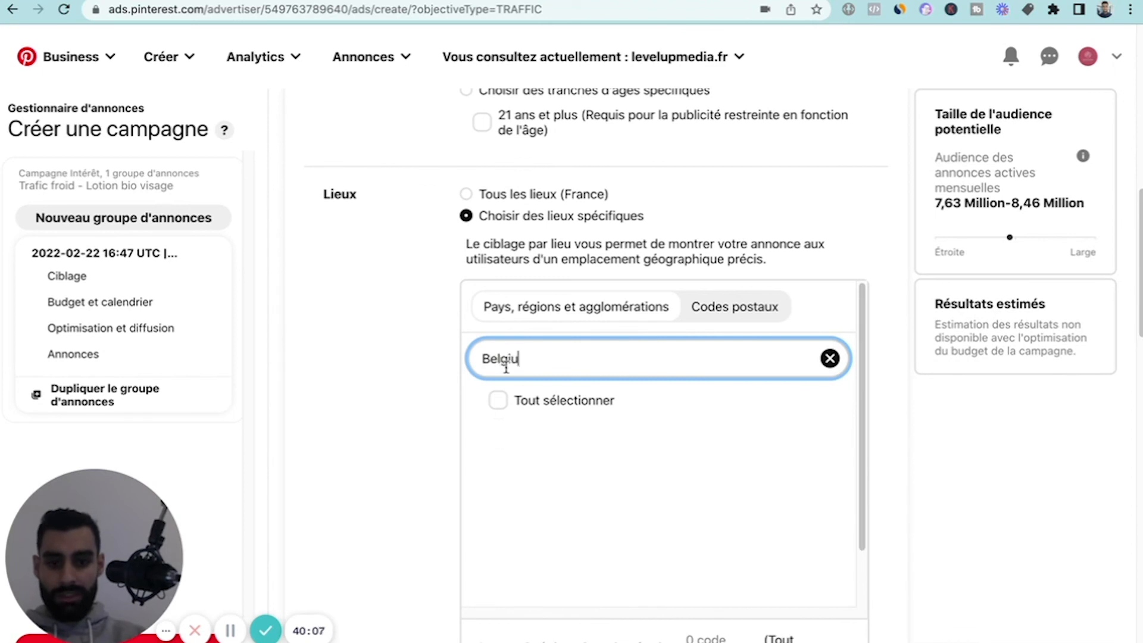
pyautogui.press('BackSpace')
pyautogui.click(497, 430)
pyautogui.doubleClick(496, 358)
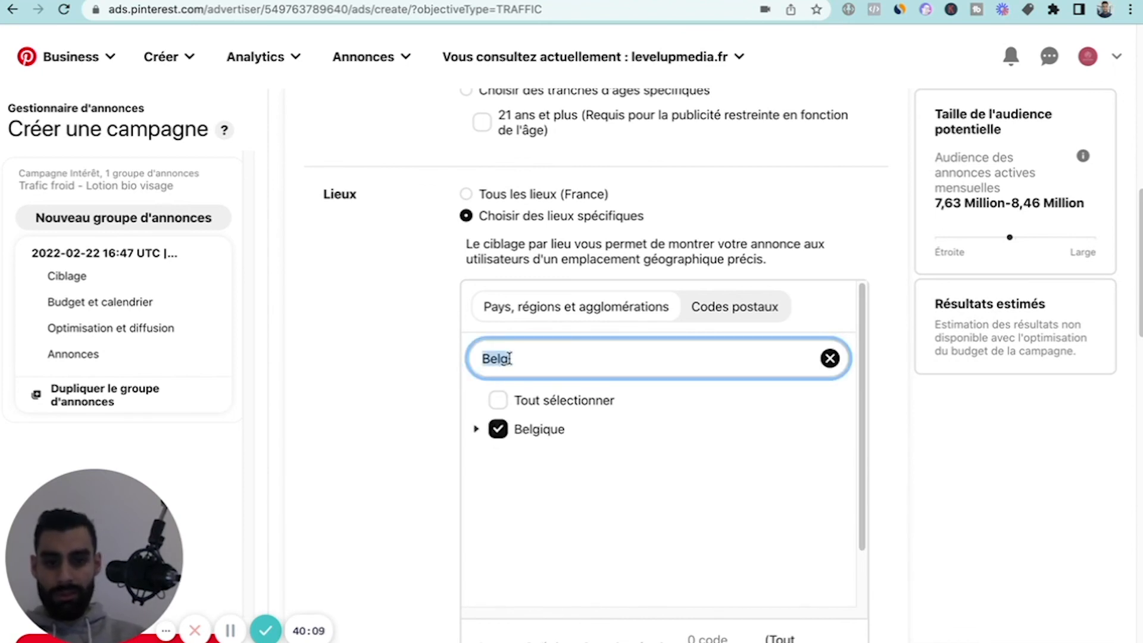
pyautogui.write('Suisse')
pyautogui.click(498, 430)
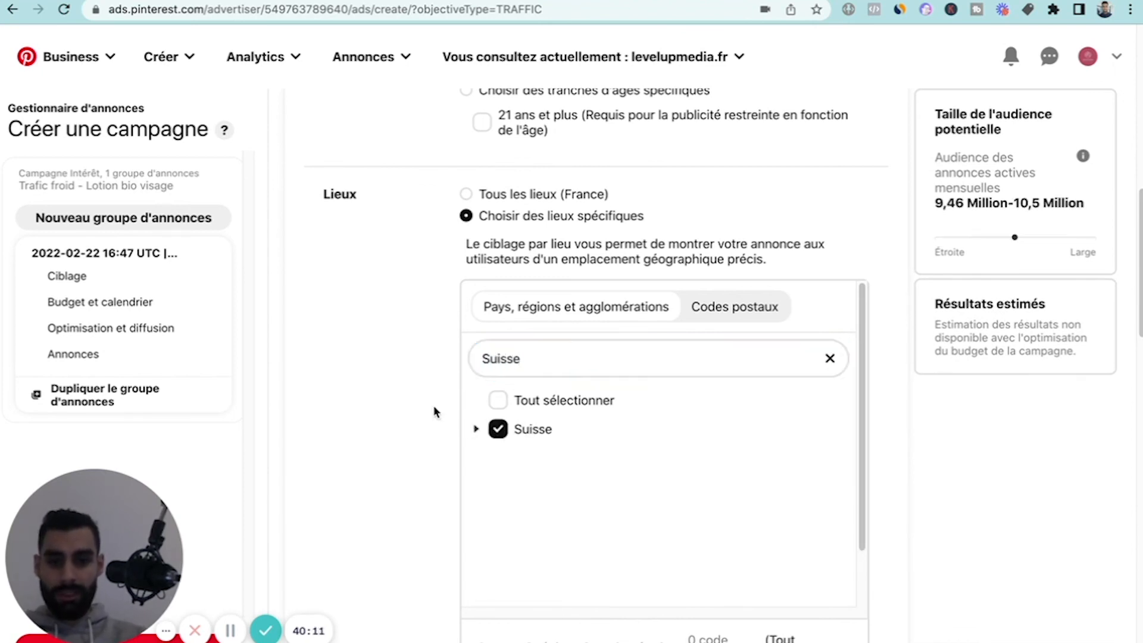
pyautogui.click(830, 358)
pyautogui.scroll(-5, 408, 400)
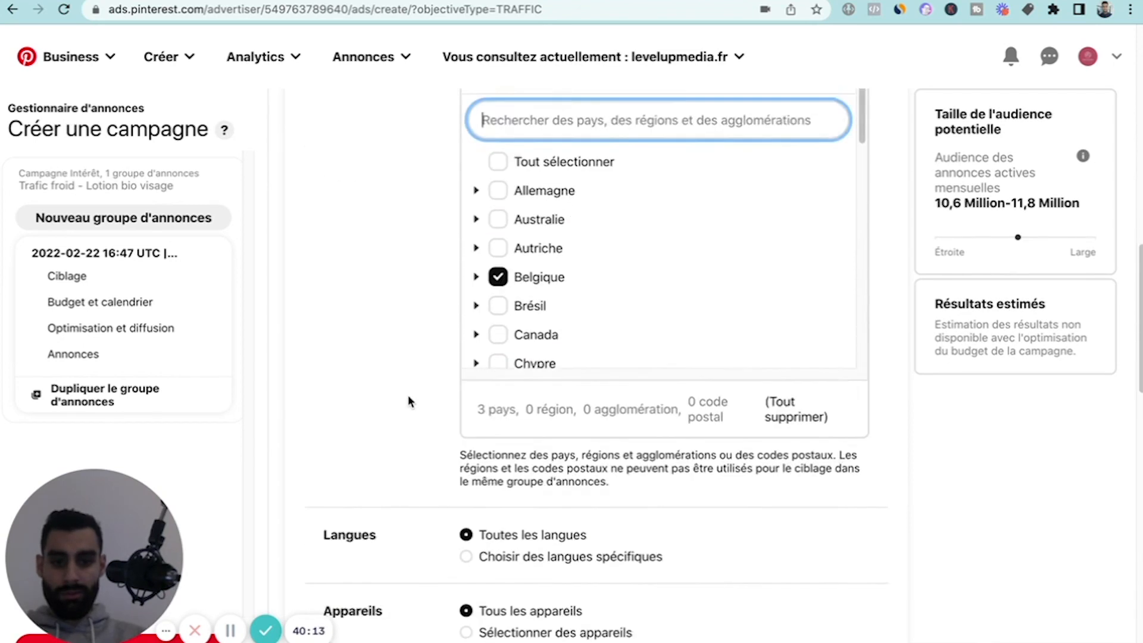
# Restrict language targeting to specific languages, deselecting all of them and selecting only "français".
pyautogui.click(464, 471)
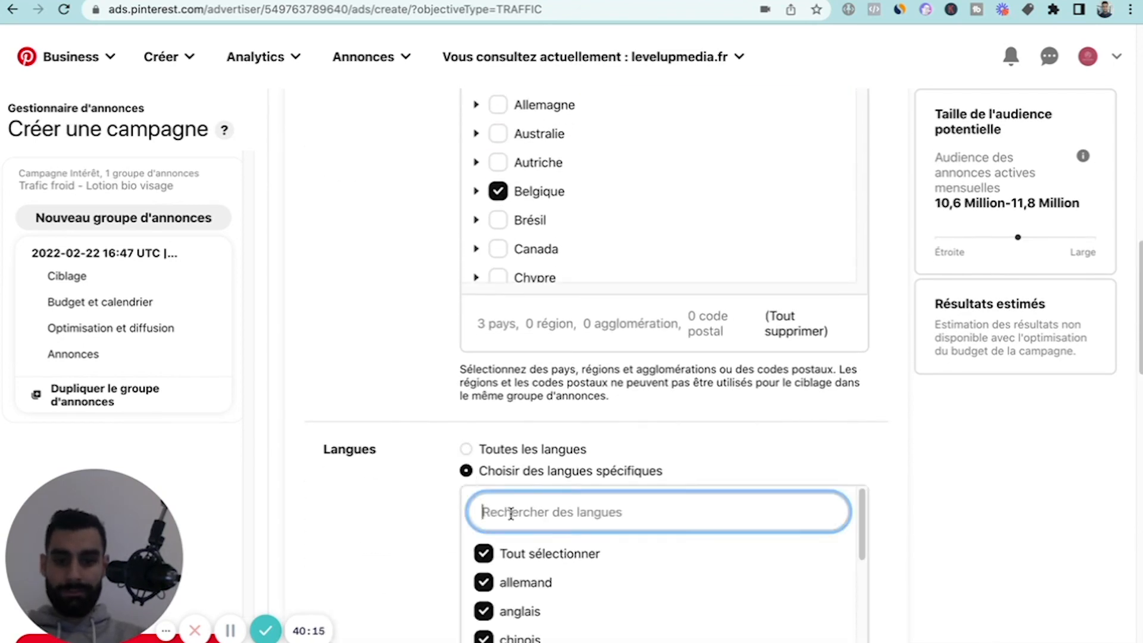
pyautogui.click(483, 553)
pyautogui.click(500, 511)
pyautogui.write('Fra')
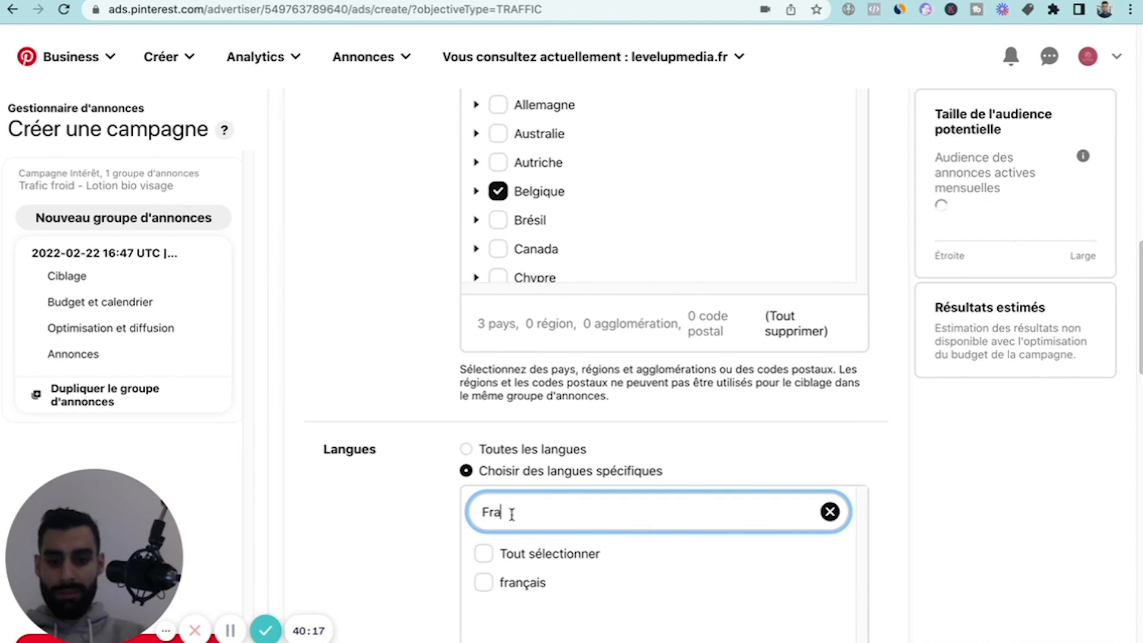
pyautogui.click(483, 582)
pyautogui.scroll(-3, 427, 512)
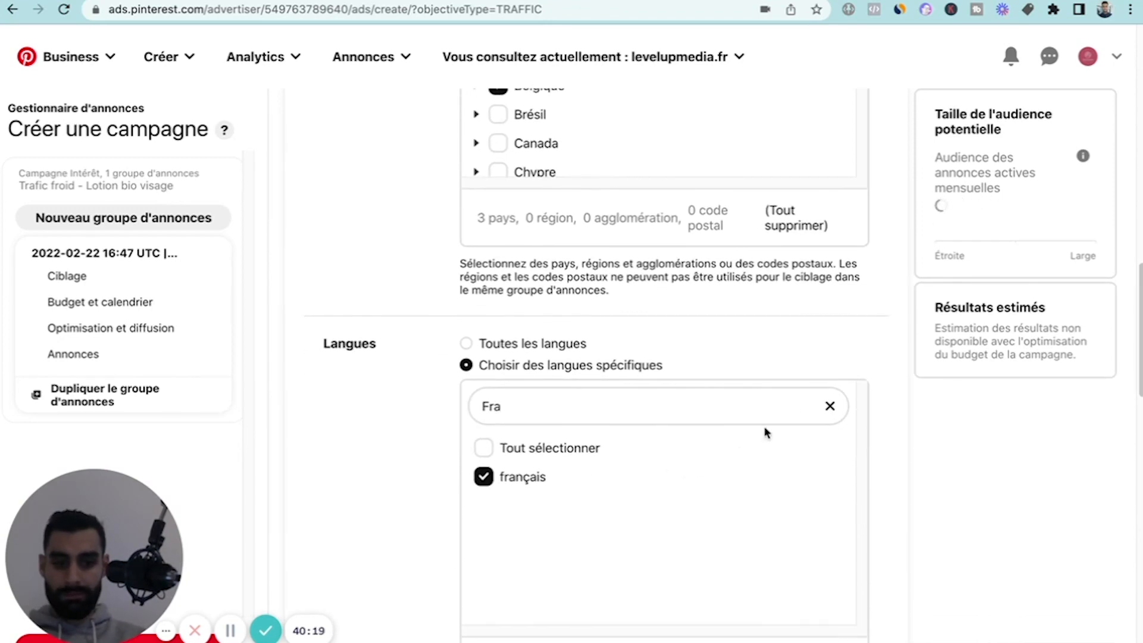
pyautogui.click(831, 406)
# Look over the device, placement, budget, bidding and Pin selection settings of the ad group.
pyautogui.scroll(-6, 412, 441)
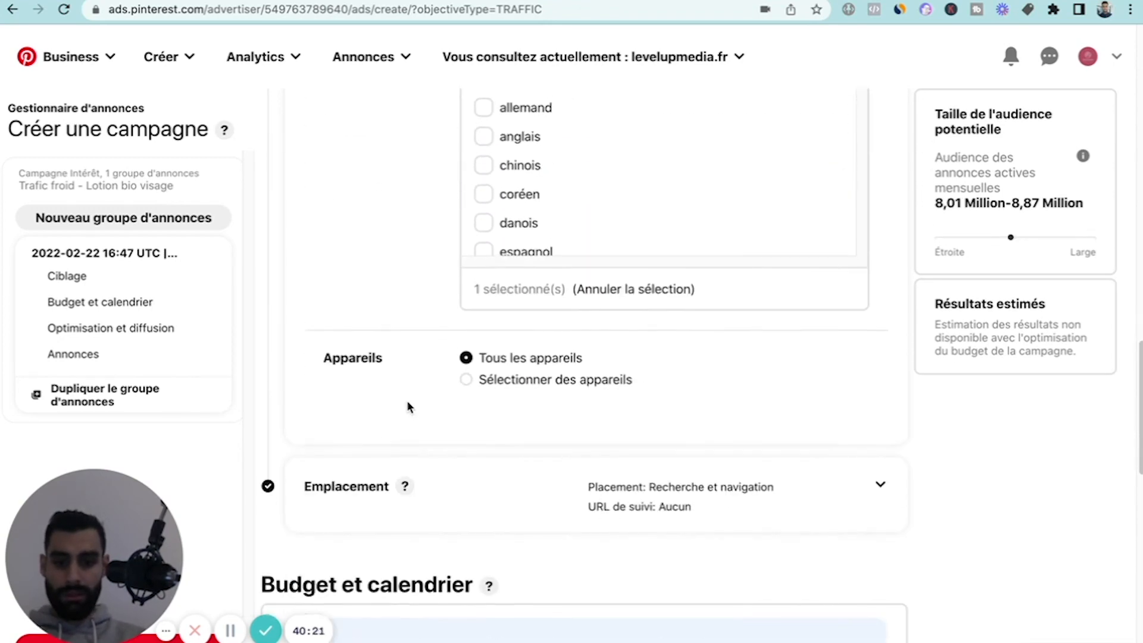
pyautogui.scroll(-3, 454, 375)
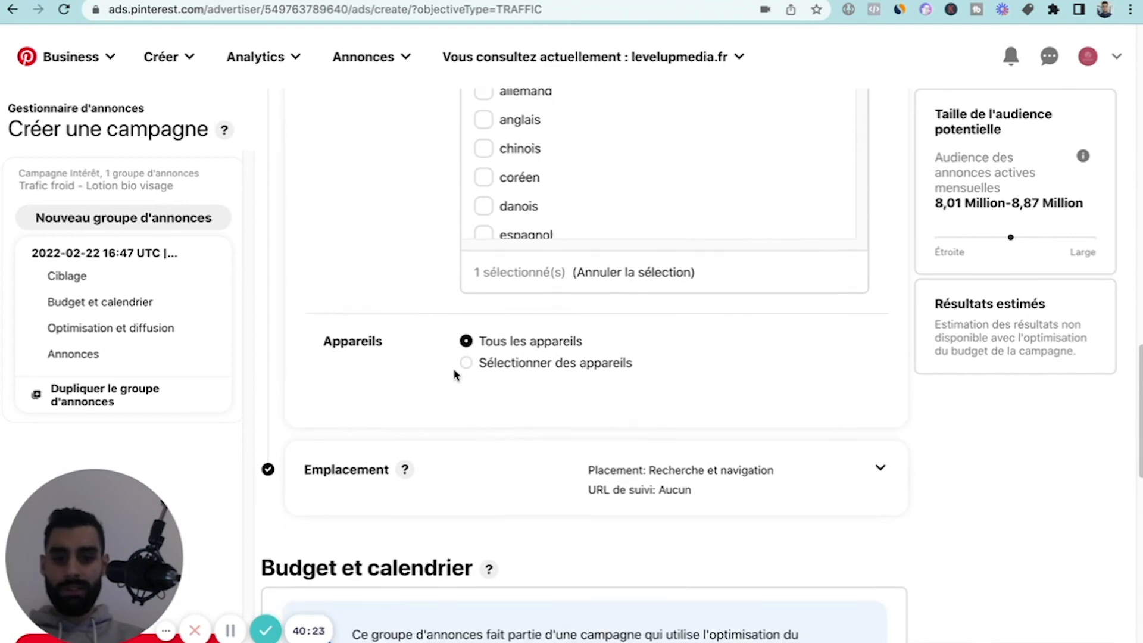
pyautogui.scroll(-2, 454, 375)
pyautogui.scroll(-10, 476, 387)
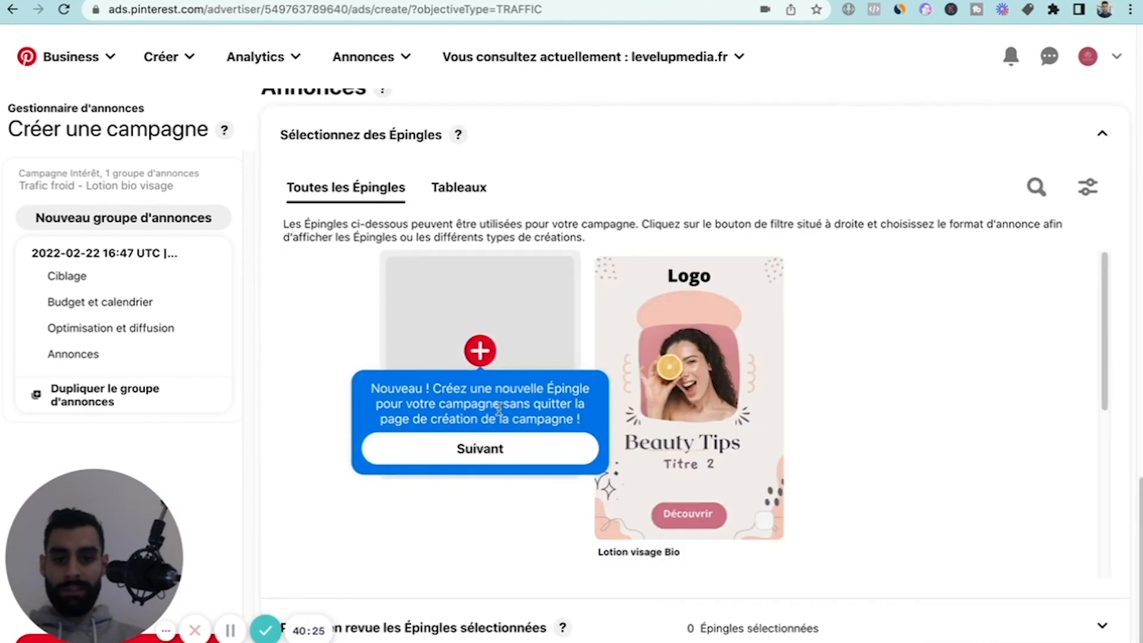
pyautogui.scroll(3, 501, 397)
pyautogui.scroll(7, 500, 398)
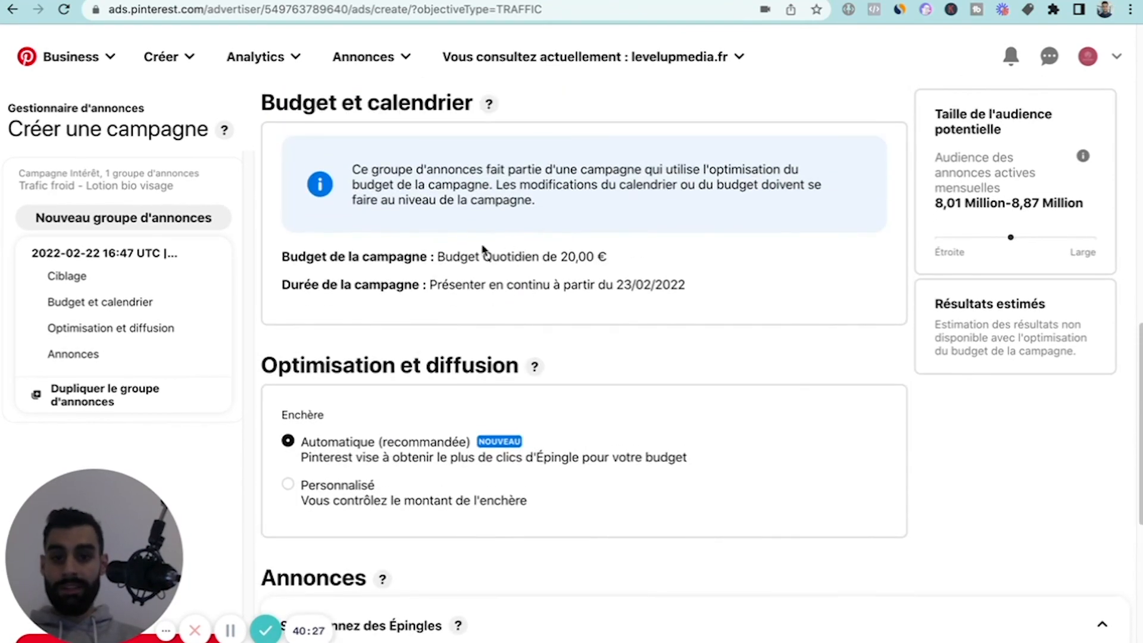
# Review the ad group's placement, campaign budget, schedule and bidding options, and the Pins available for its ads.
pyautogui.scroll(5, 566, 248)
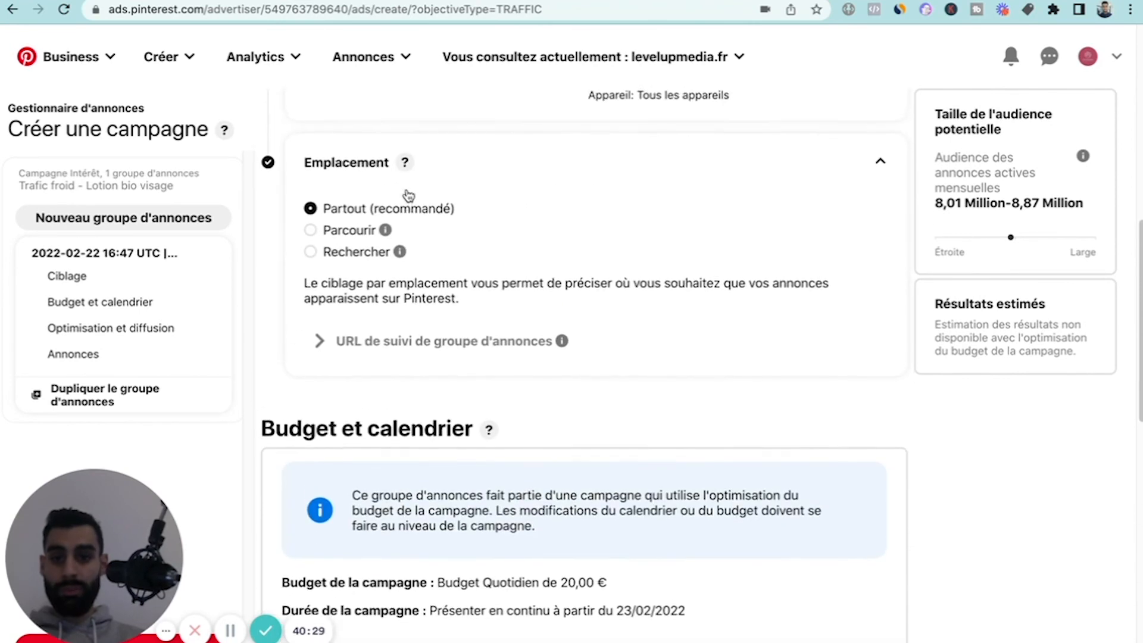
pyautogui.scroll(-8, 369, 247)
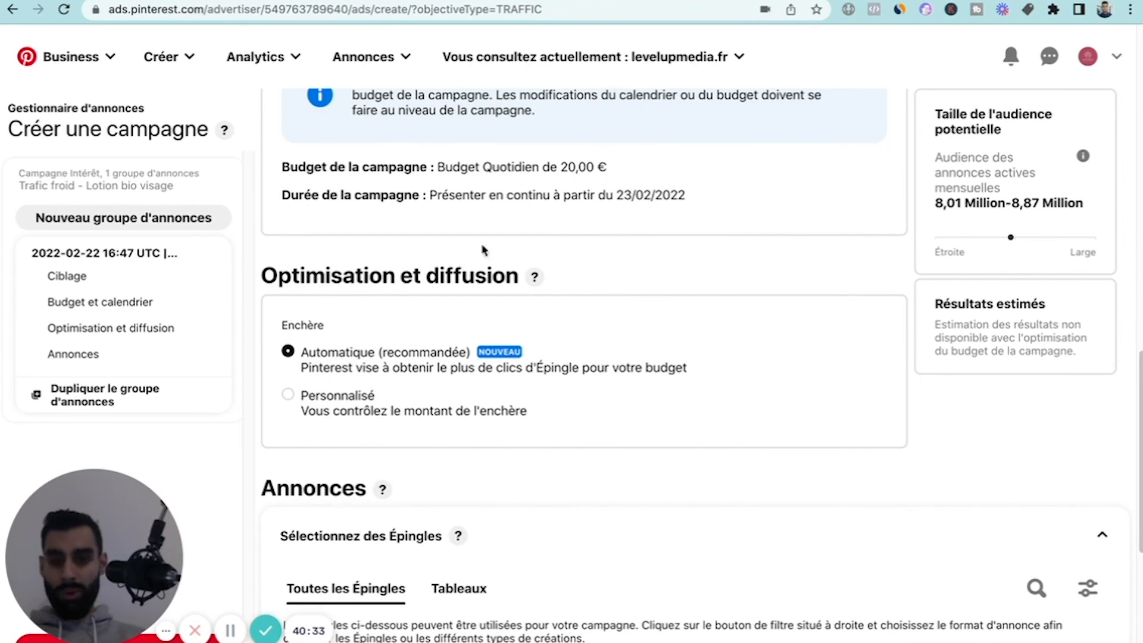
pyautogui.scroll(-1, 430, 286)
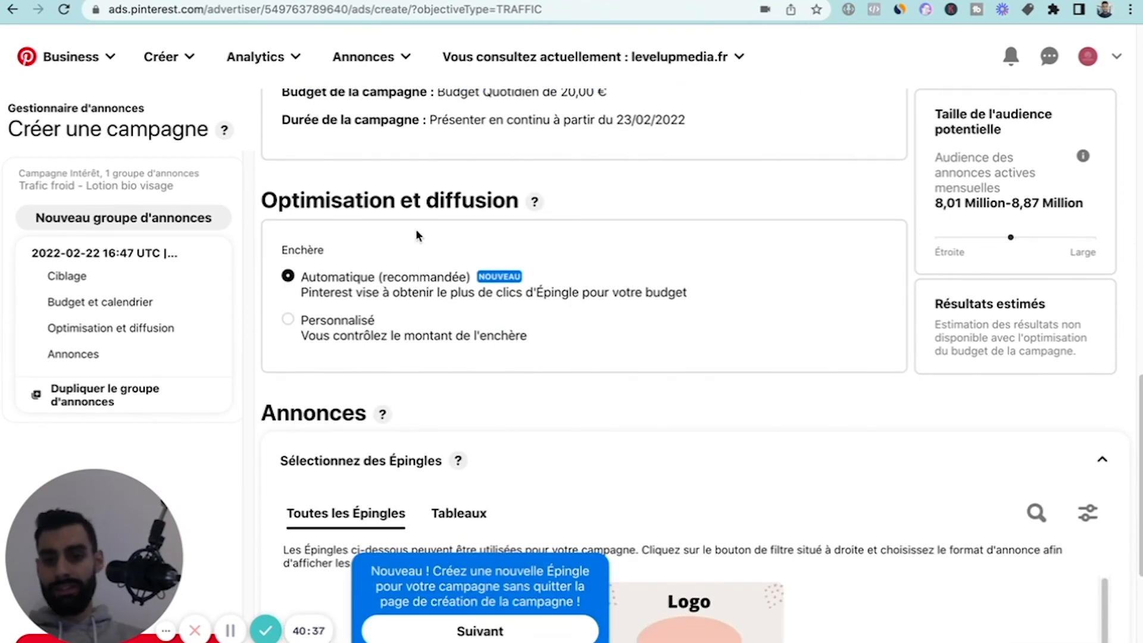
pyautogui.click(393, 230)
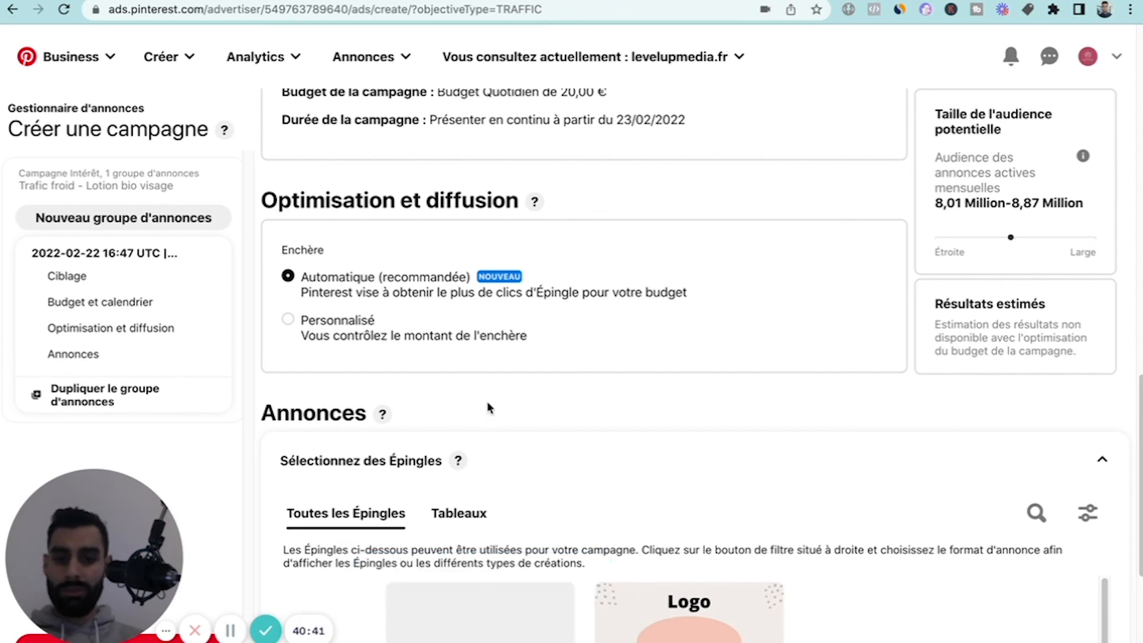
pyautogui.scroll(-1, 483, 400)
pyautogui.scroll(-2, 484, 400)
pyautogui.scroll(-1, 274, 331)
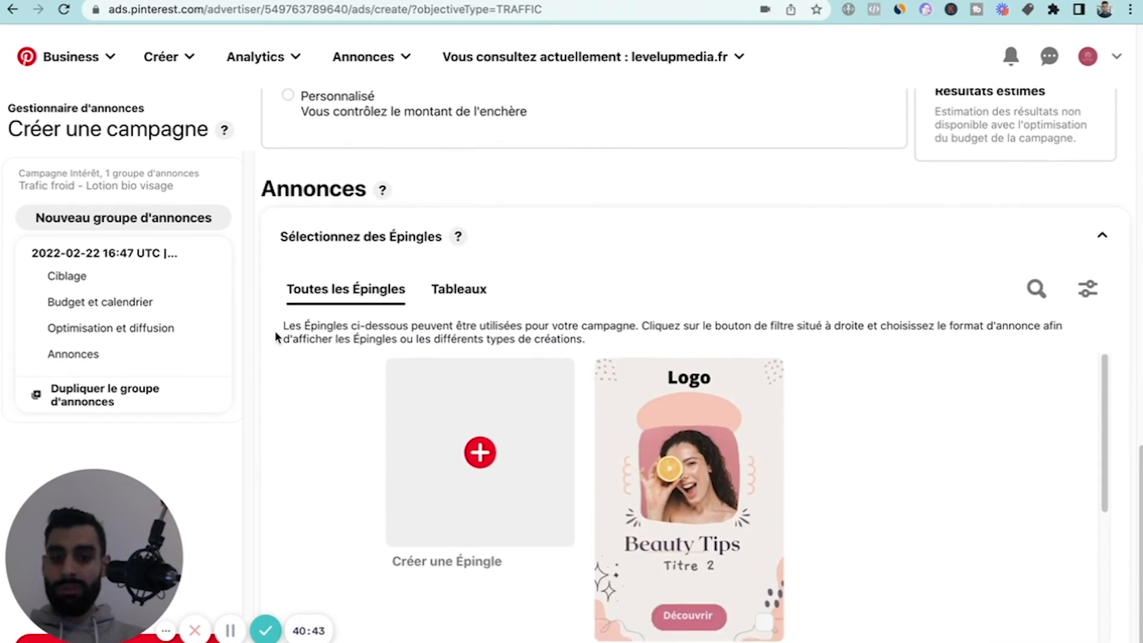
pyautogui.scroll(-1, 559, 272)
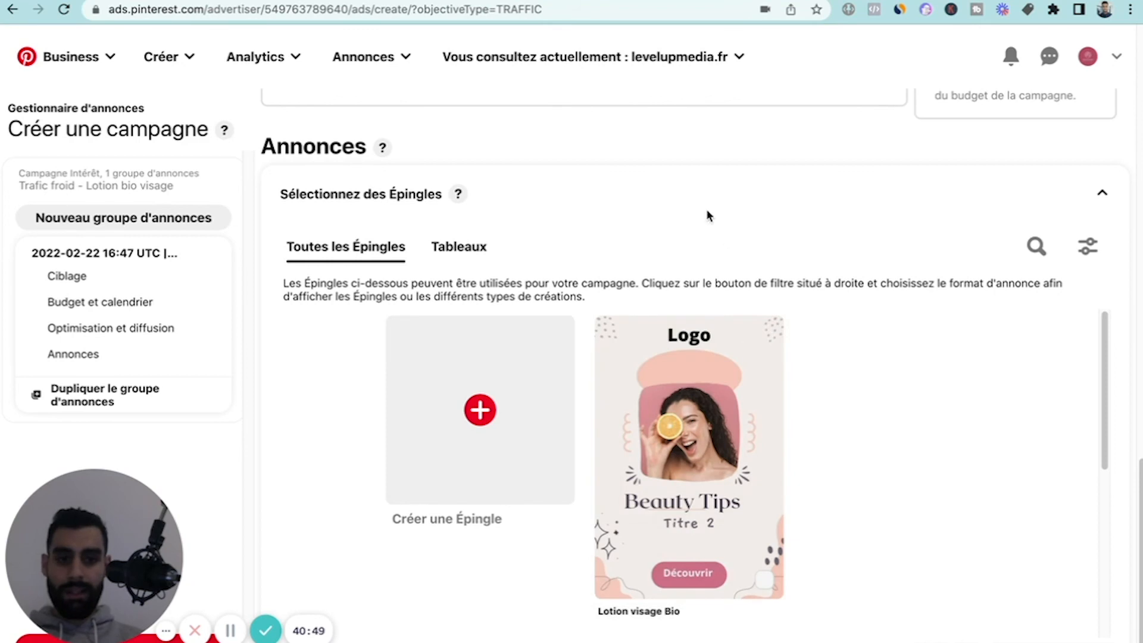
pyautogui.scroll(-1, 710, 217)
pyautogui.scroll(2, 709, 216)
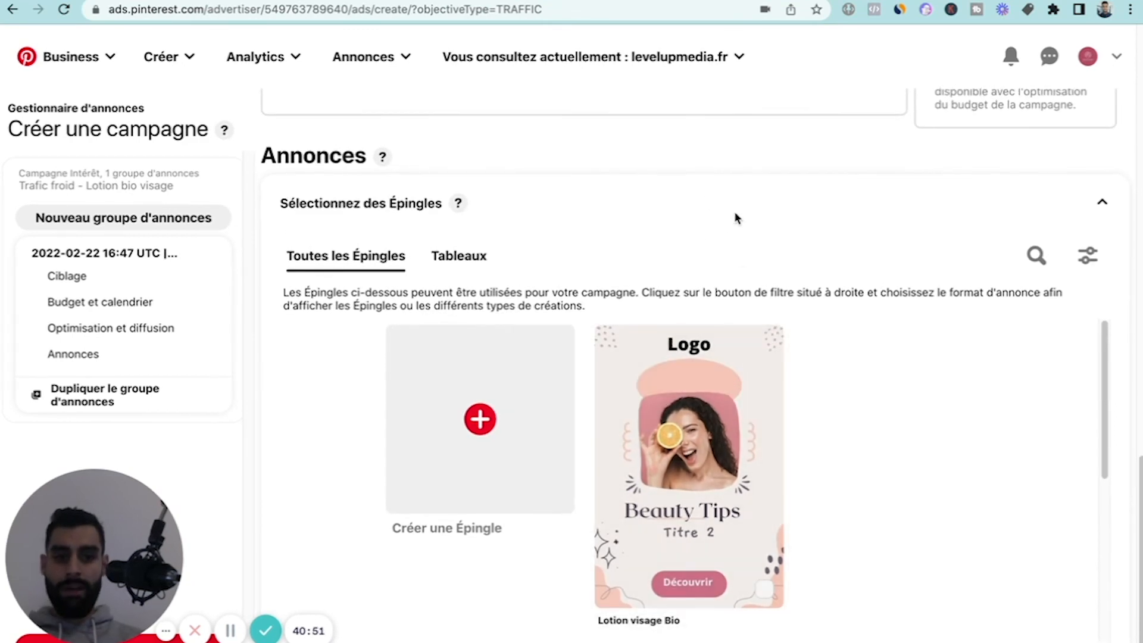
# Select the existing "Lotion visage Bio" Pin as the ad for this ad group.
pyautogui.scroll(-1, 737, 218)
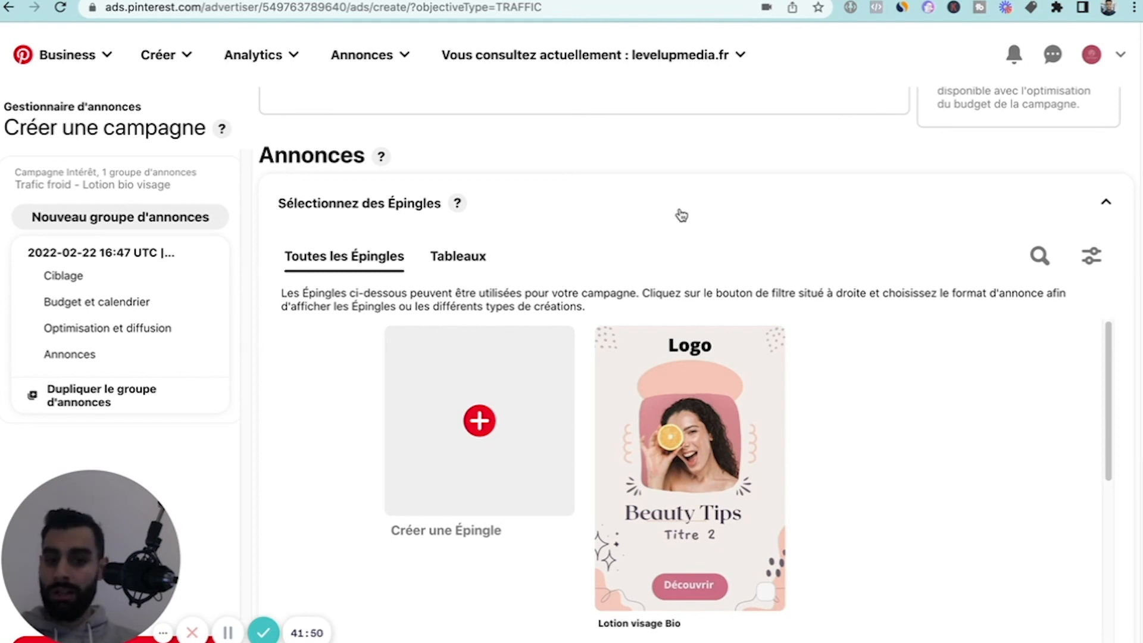
pyautogui.scroll(-1, 248, 529)
pyautogui.scroll(-1, 248, 530)
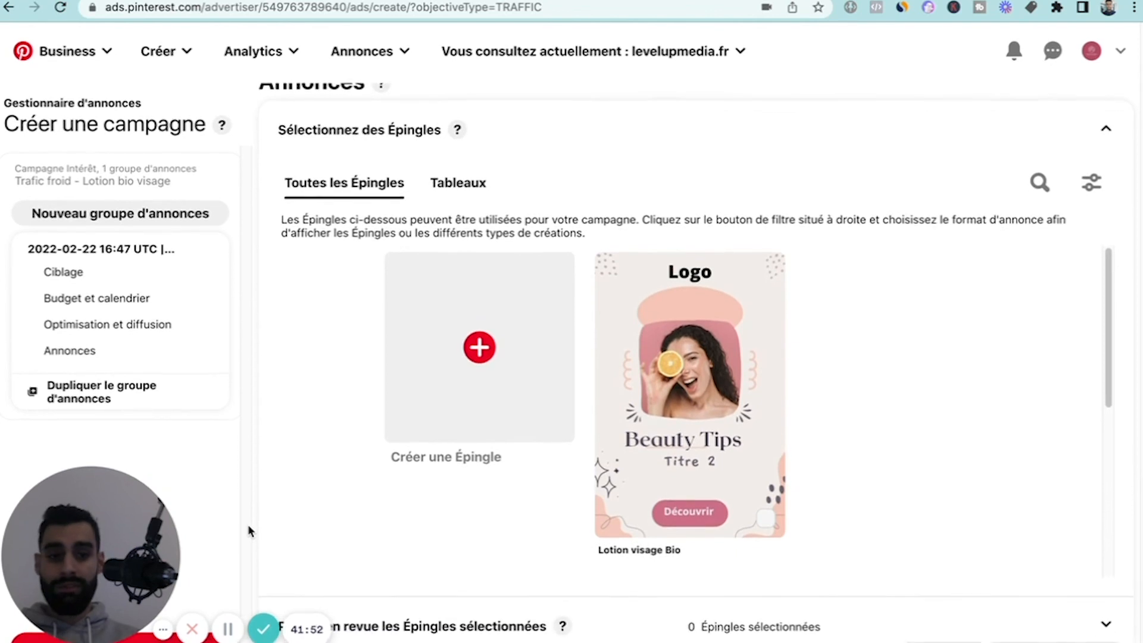
pyautogui.scroll(1, 252, 425)
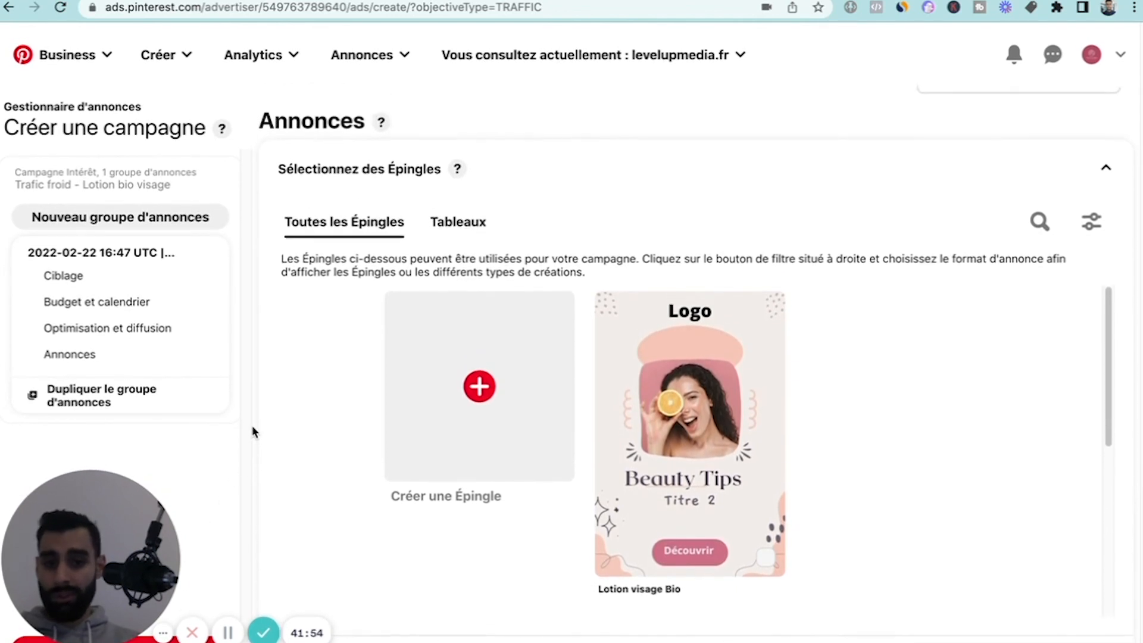
pyautogui.scroll(-1, 252, 425)
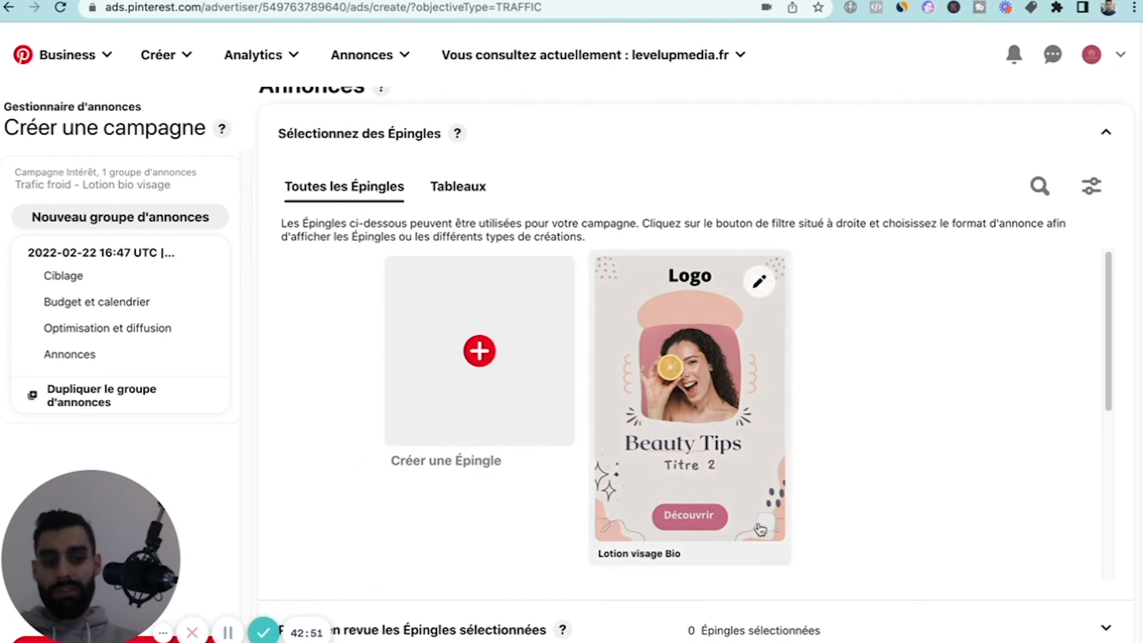
pyautogui.click(767, 384)
pyautogui.scroll(-2, 471, 505)
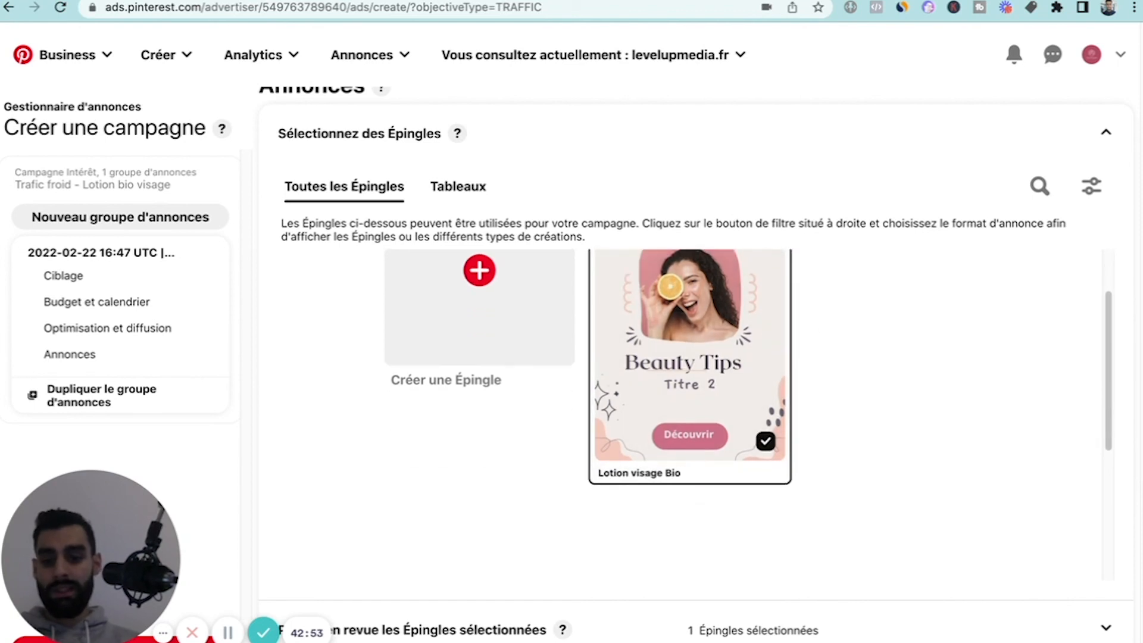